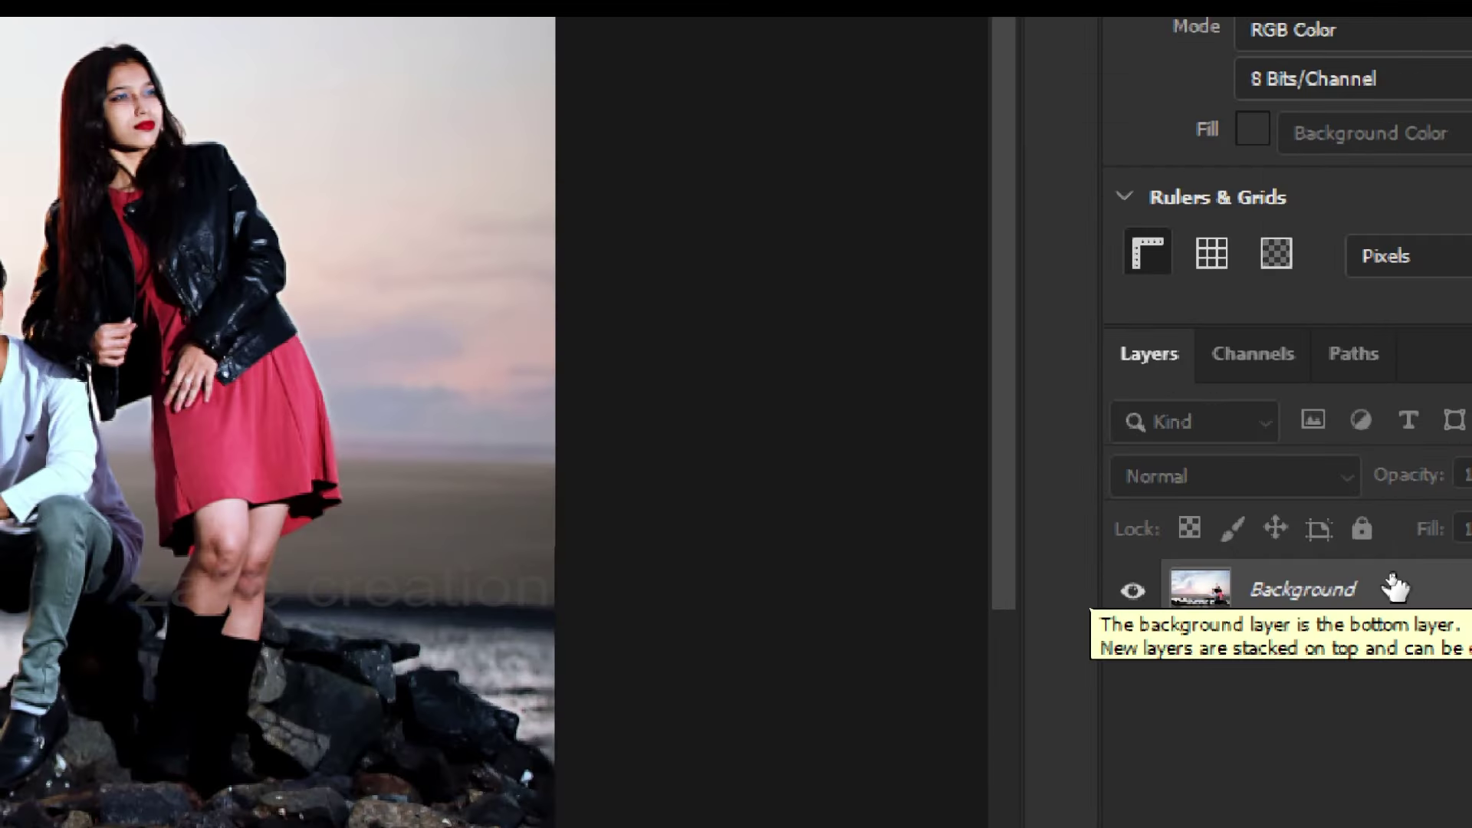
# Duplicate the Background layer and apply Camera Raw Auto tone with Auto white balance
pyautogui.moveTo(1391, 579); pyautogui.dragTo(1404, 820)
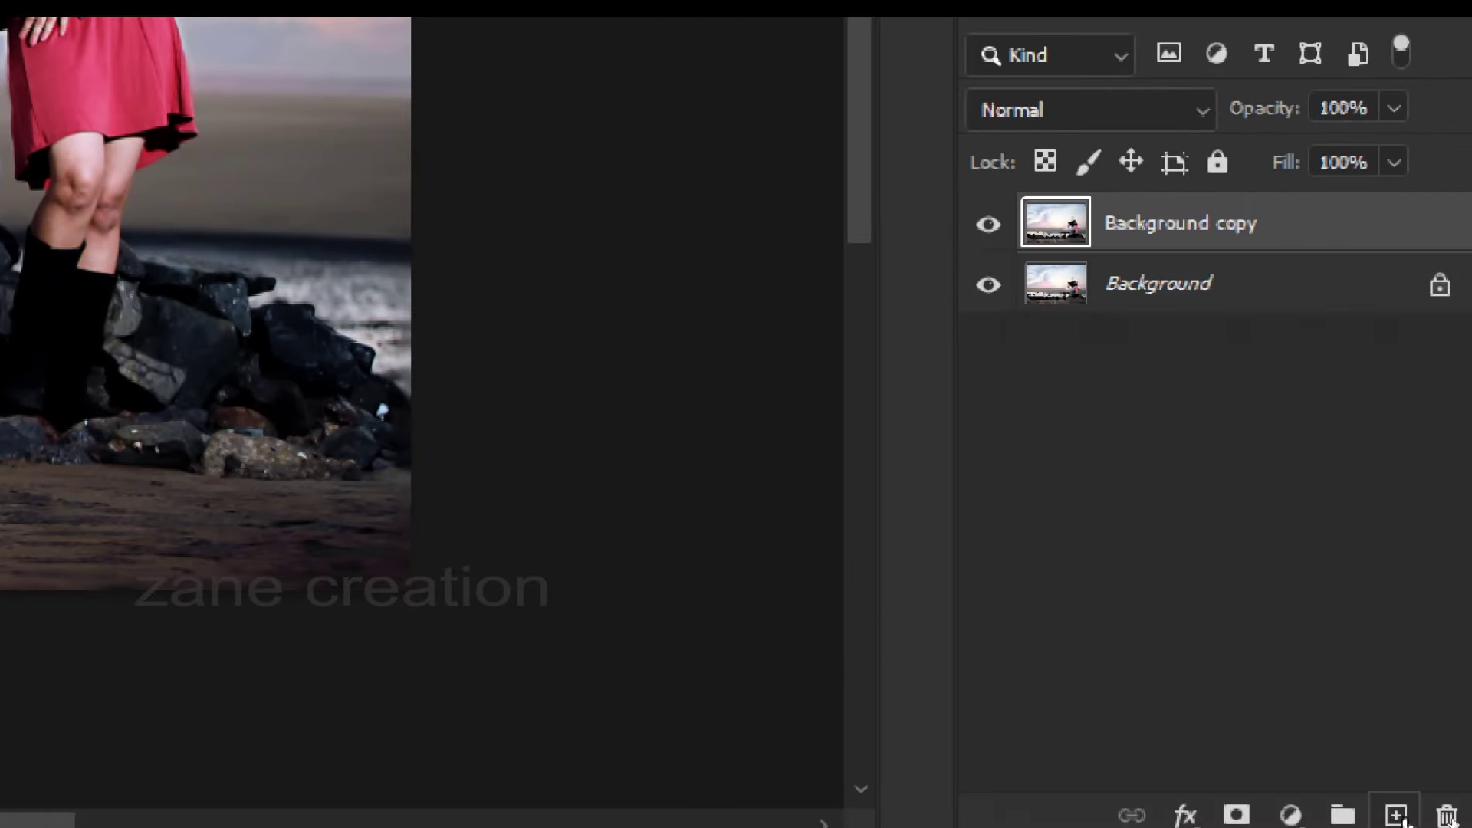
pyautogui.click(113, 44)
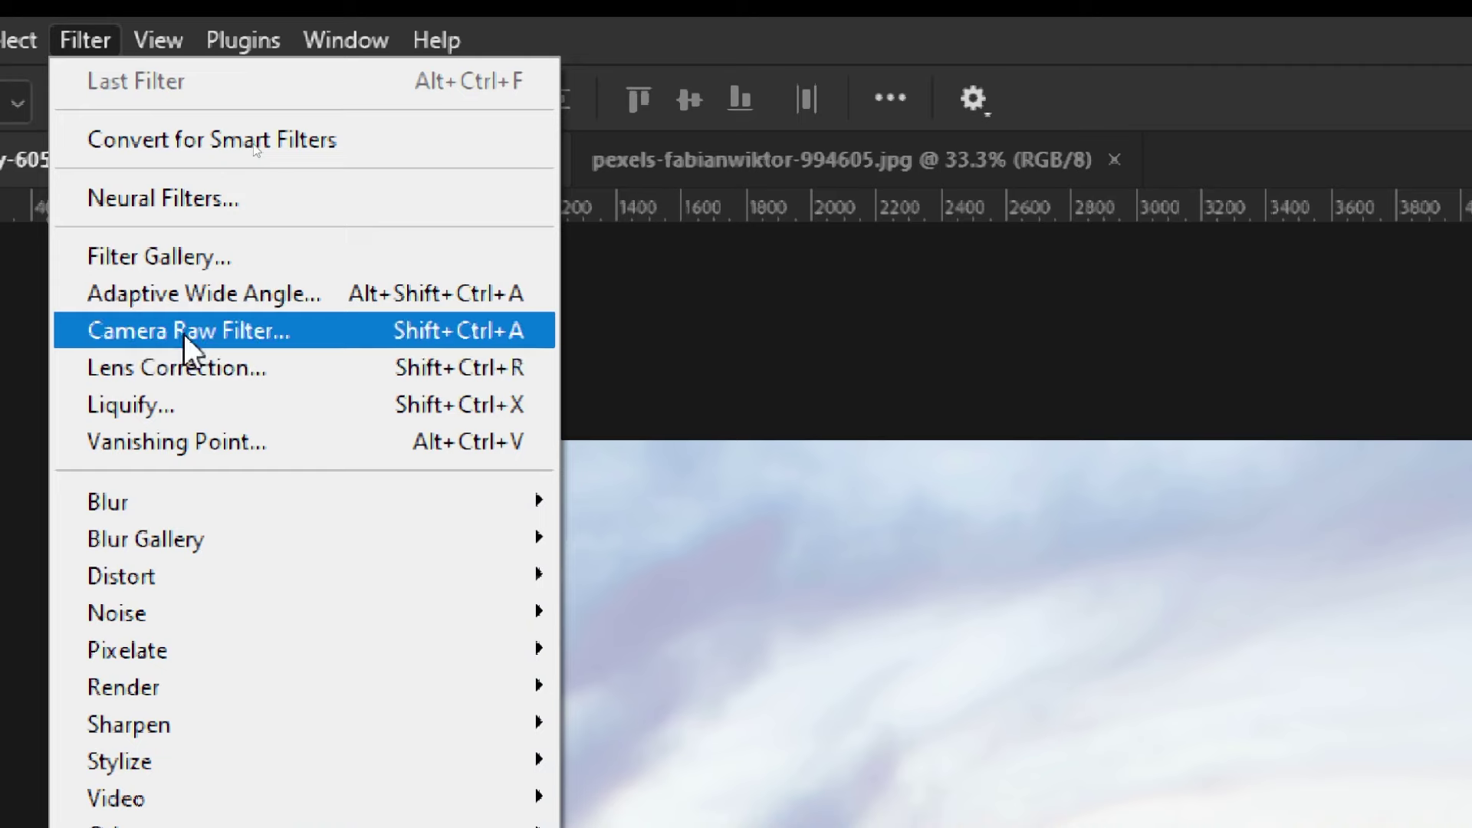
pyautogui.click(184, 337)
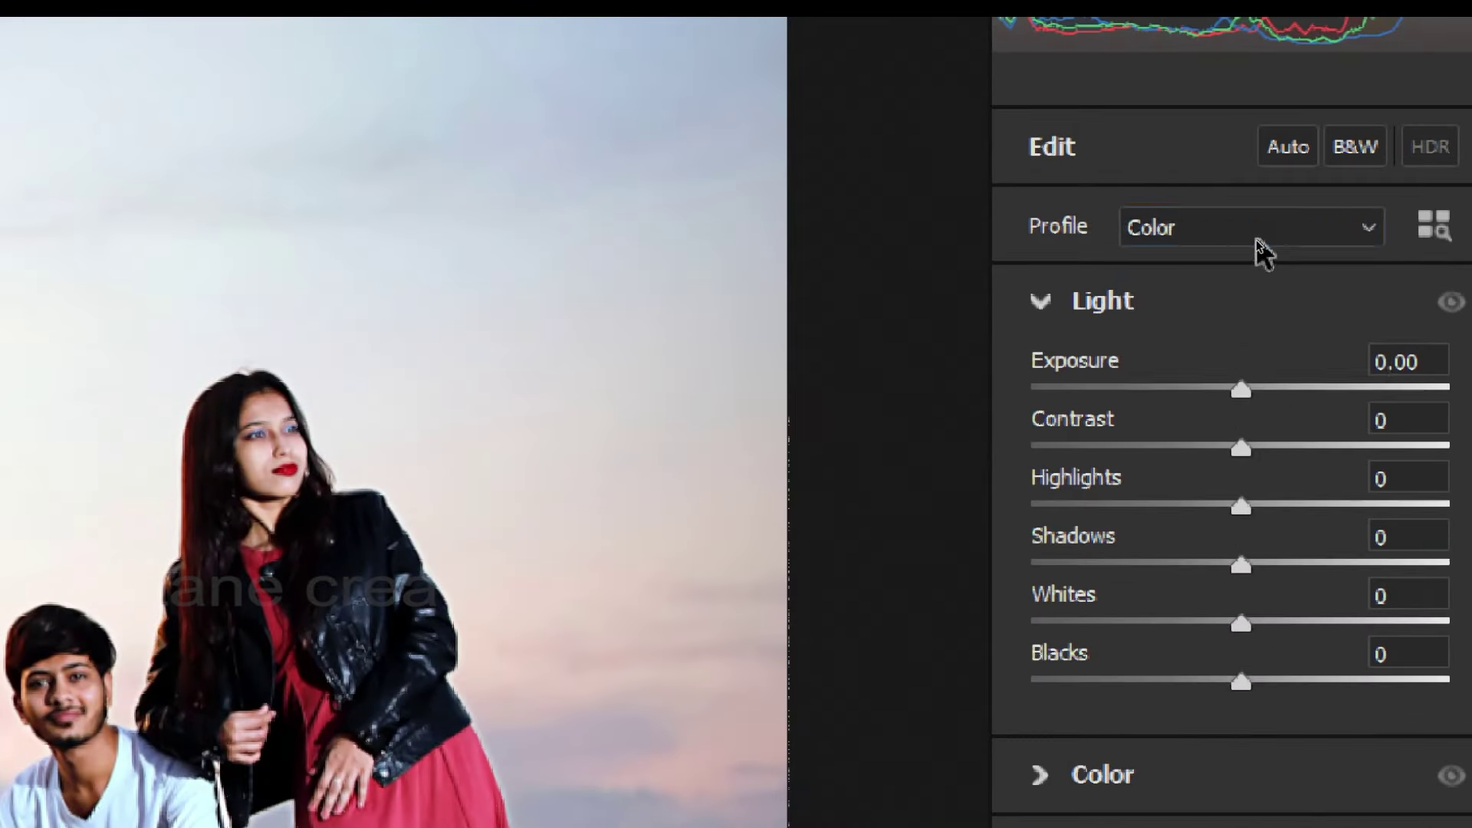
pyautogui.click(1256, 240)
pyautogui.click(1288, 146)
pyautogui.click(1195, 266)
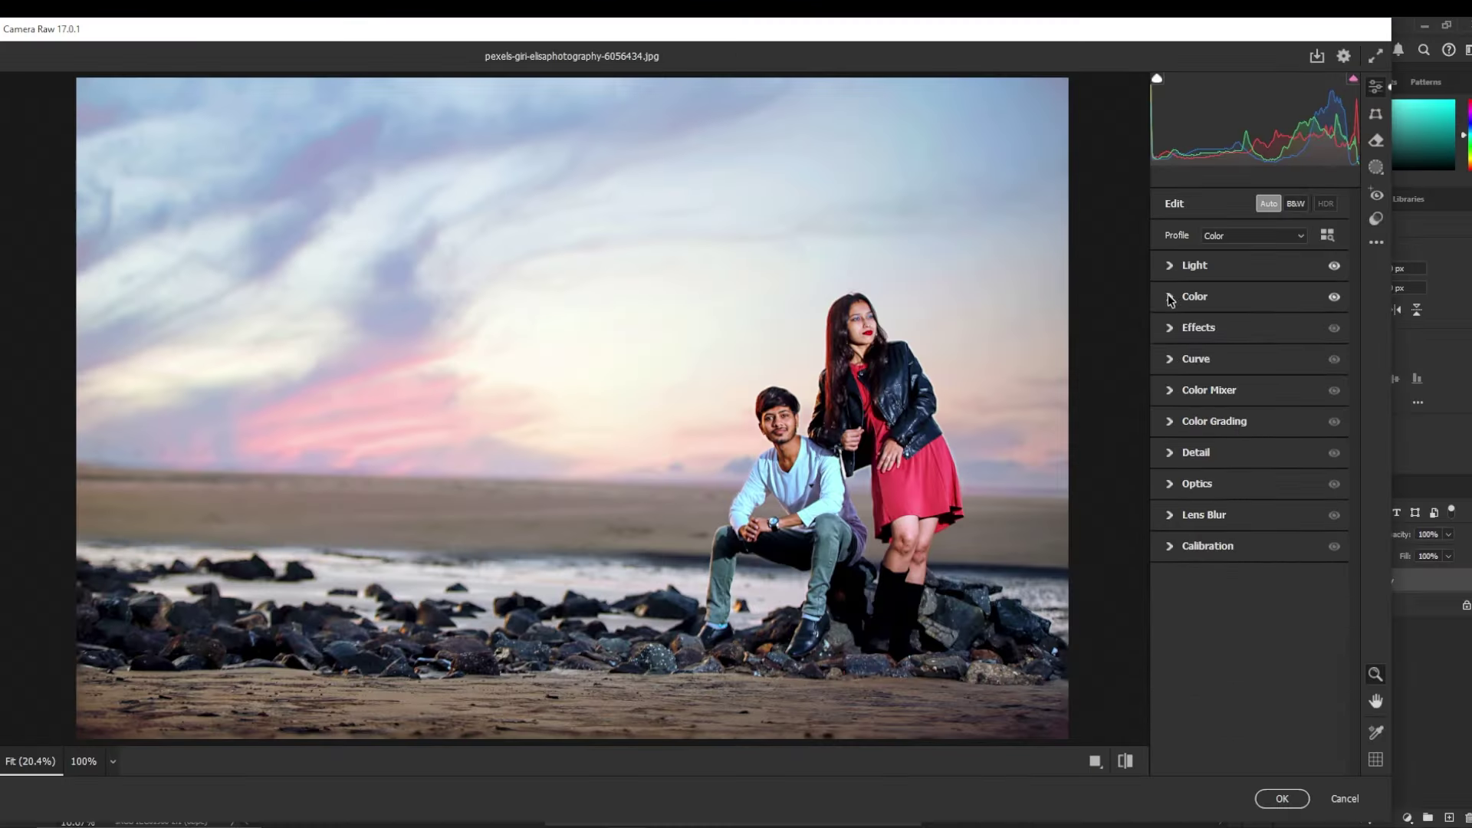
pyautogui.click(1195, 296)
pyautogui.click(1269, 322)
pyautogui.click(1256, 349)
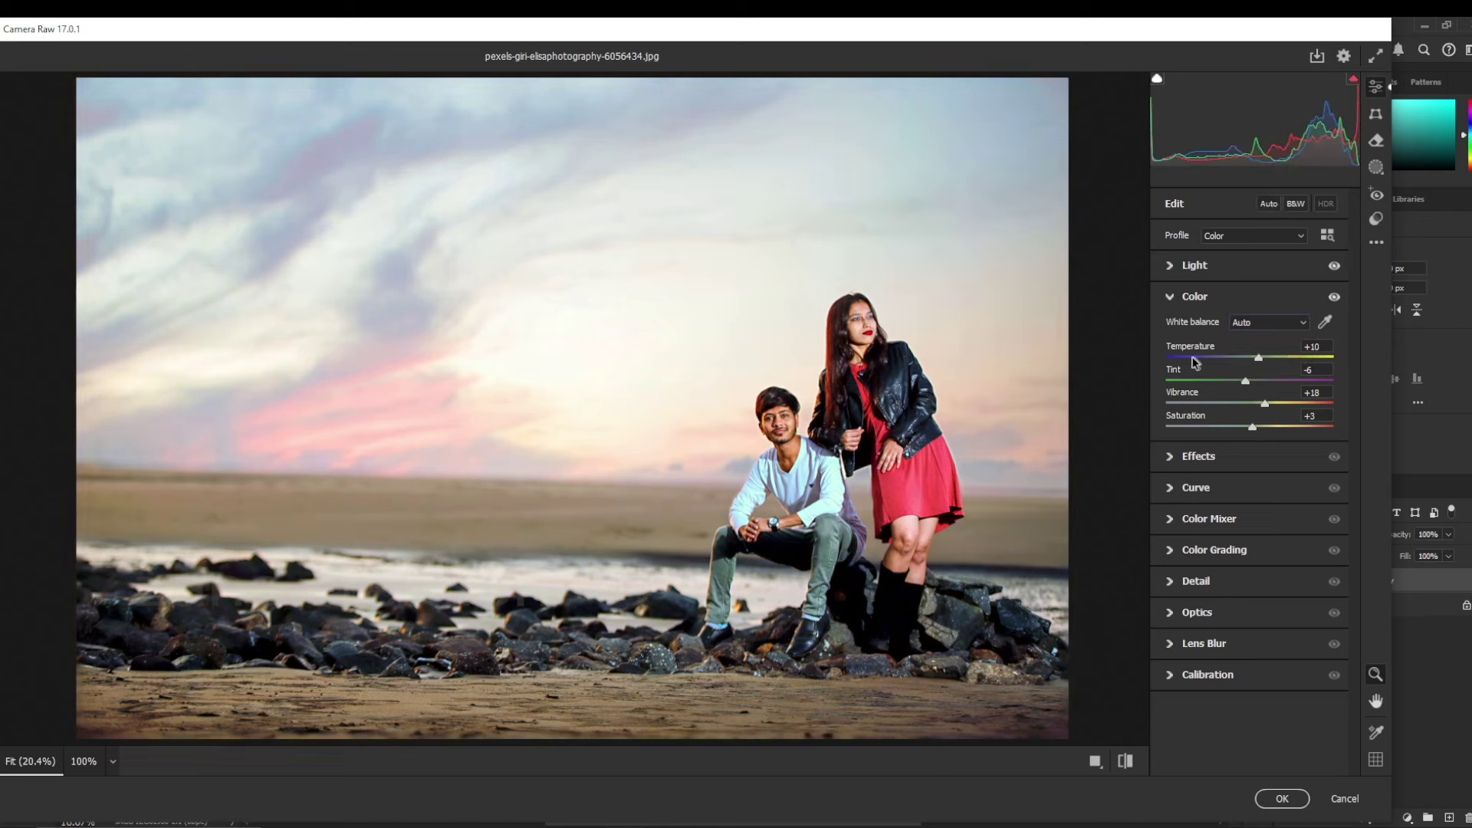
# Lower Highlights to -36, Exposure to -0.70 and Contrast slightly, then compare with the original
pyautogui.moveTo(1240, 351)
pyautogui.mouseDown()
pyautogui.moveTo(1221, 354)
pyautogui.moveTo(1295, 375)
pyautogui.moveTo(1248, 421)
pyautogui.mouseUp()
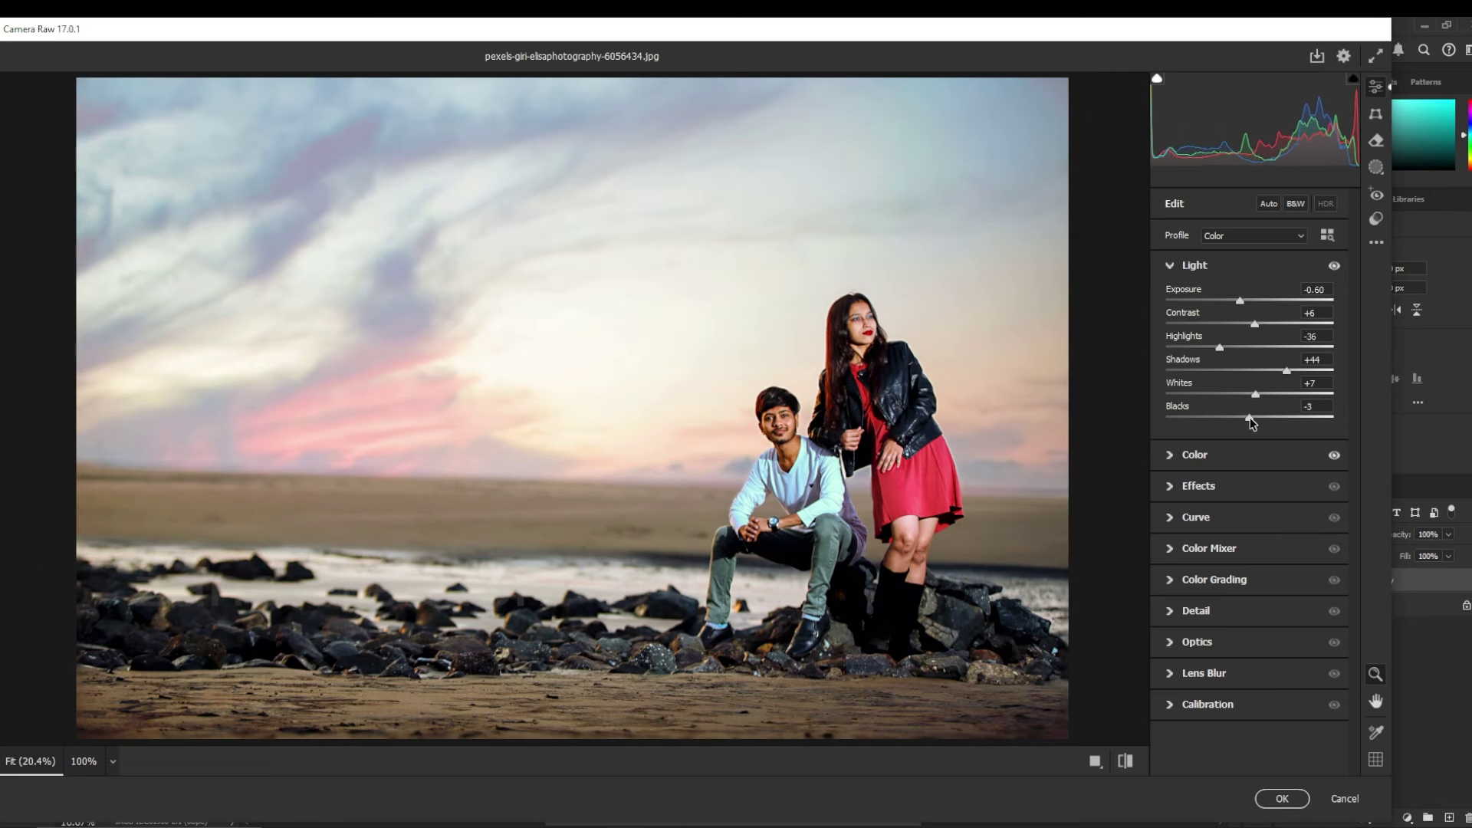
pyautogui.moveTo(1240, 300); pyautogui.dragTo(1246, 332)
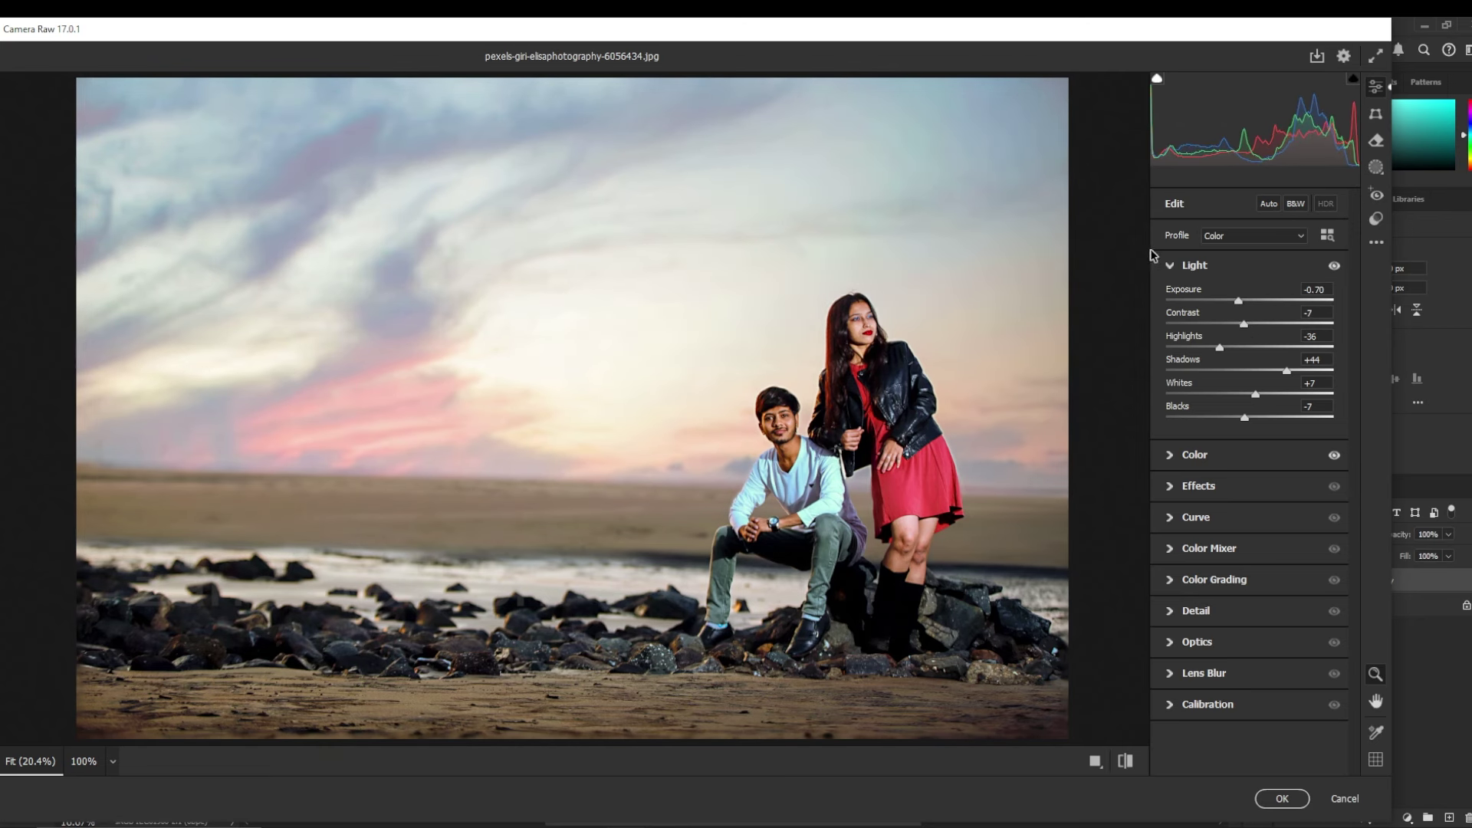
pyautogui.click(1194, 264)
pyautogui.click(1195, 296)
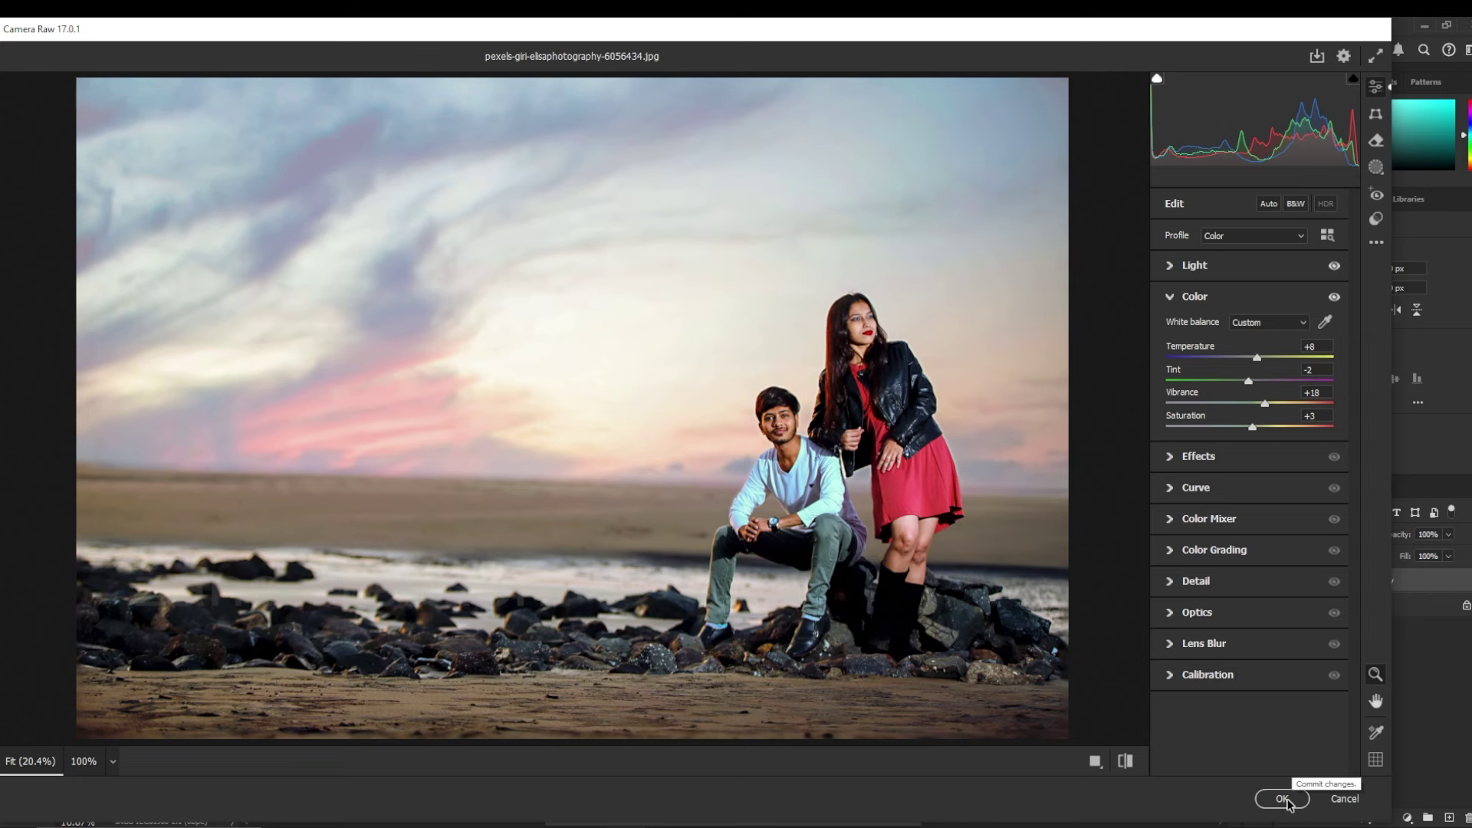
pyautogui.click(1127, 764)
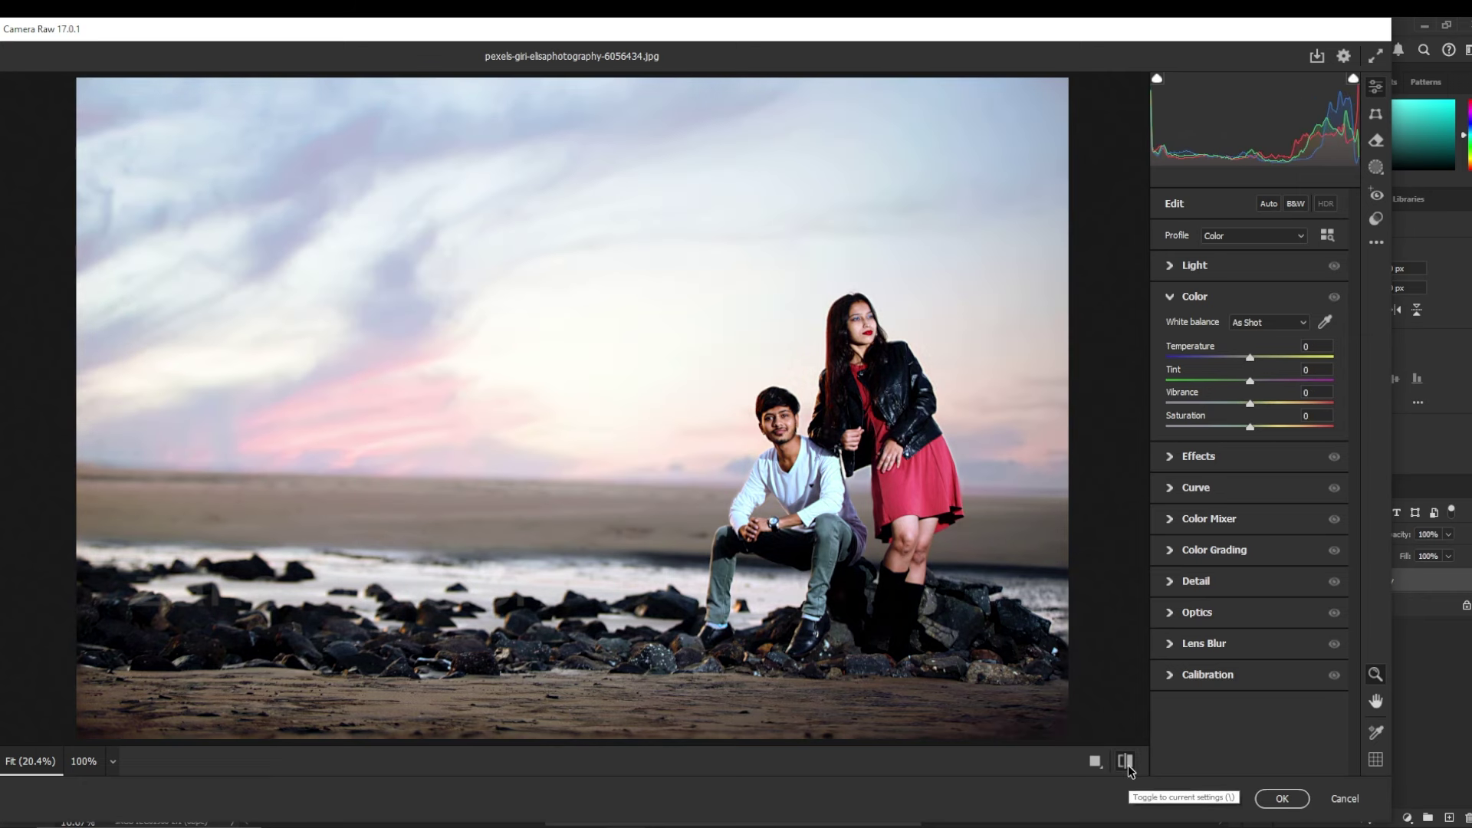
pyautogui.click(1127, 764)
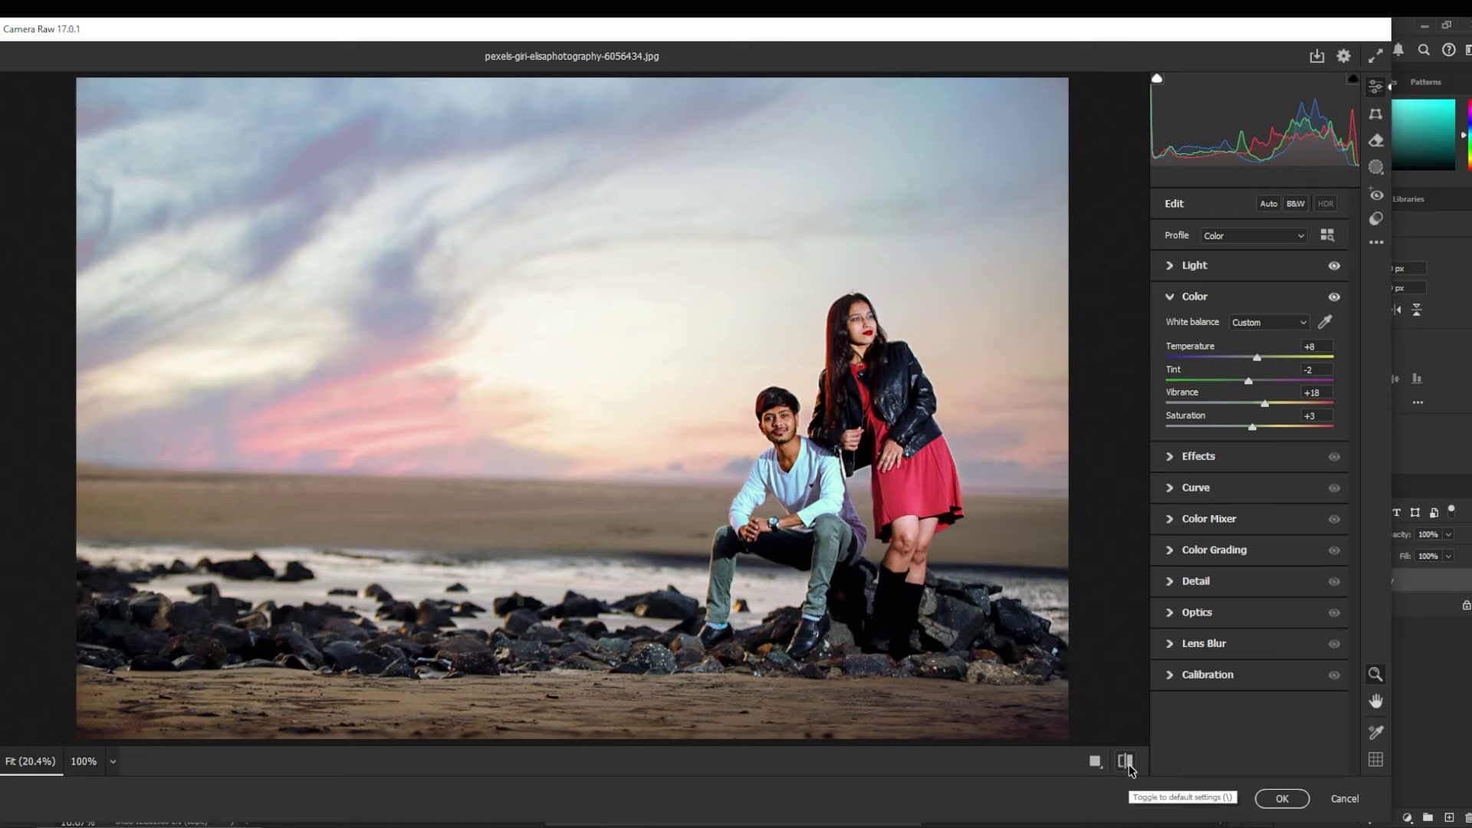
pyautogui.click(1127, 764)
# Apply the Camera Raw grade, compare it on and off, and select Background copy
pyautogui.click(1274, 797)
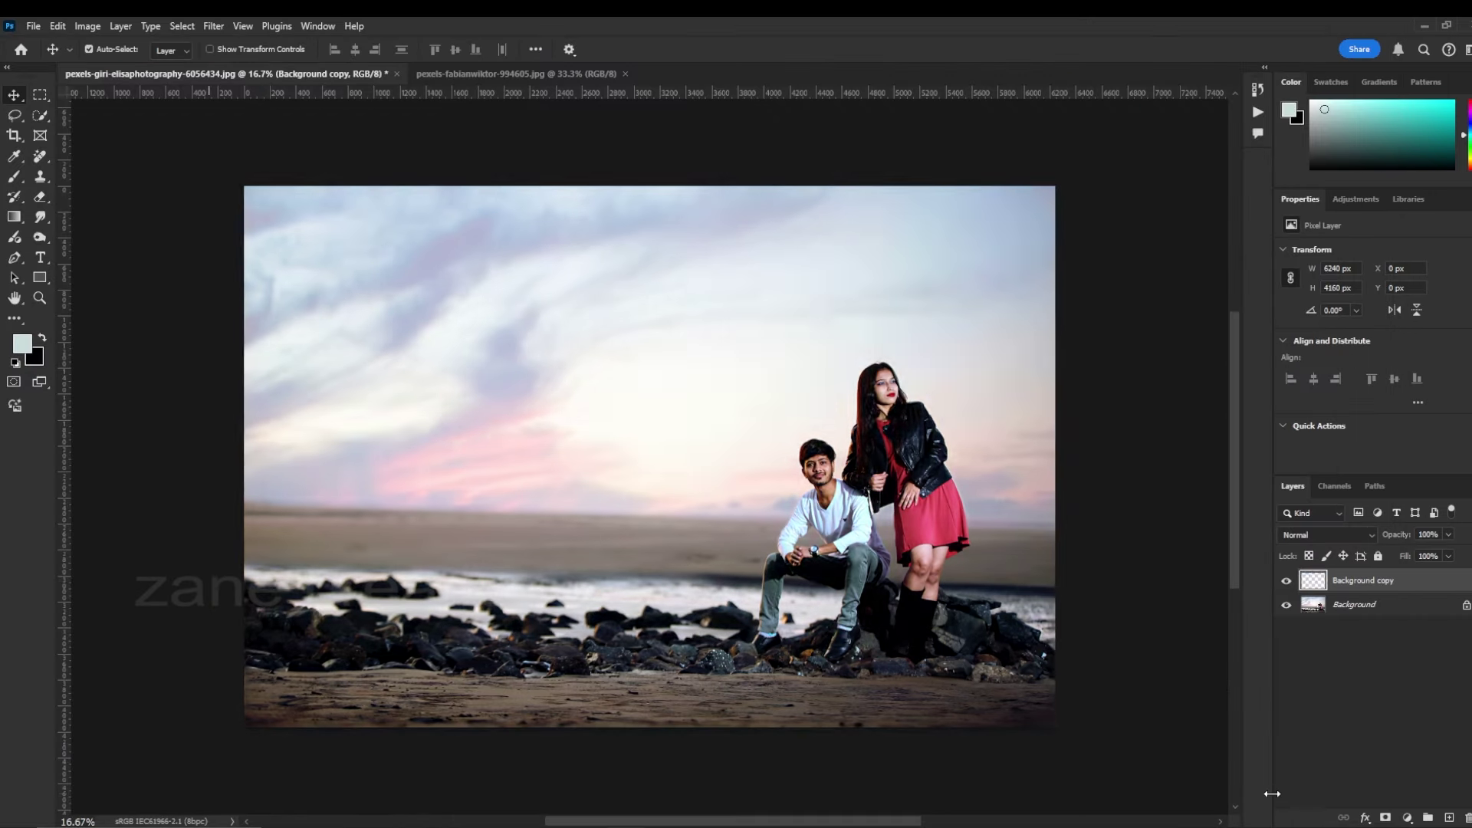
pyautogui.click(1285, 580)
pyautogui.click(1286, 580)
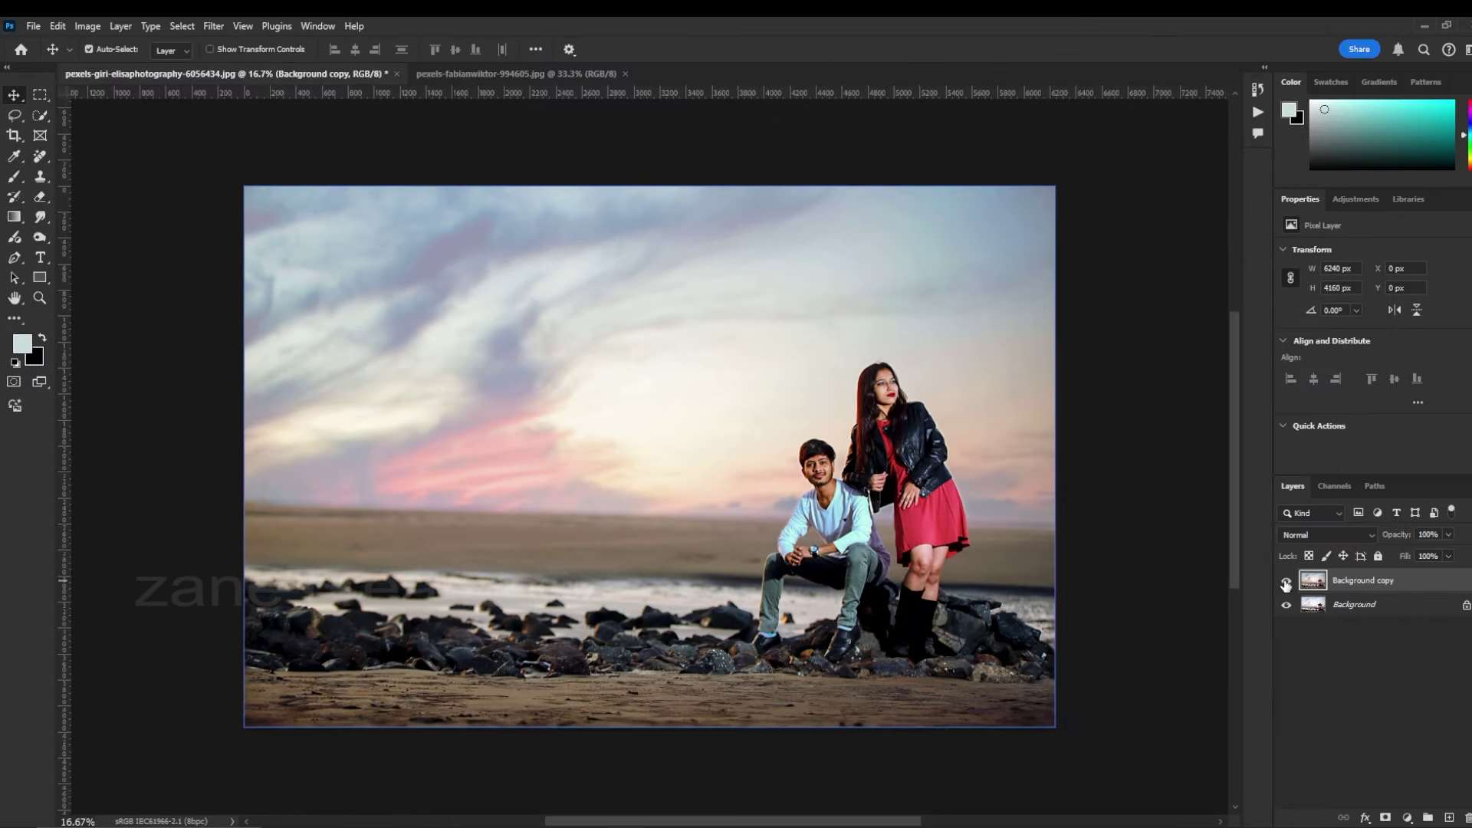
pyautogui.click(1286, 584)
pyautogui.click(1286, 584)
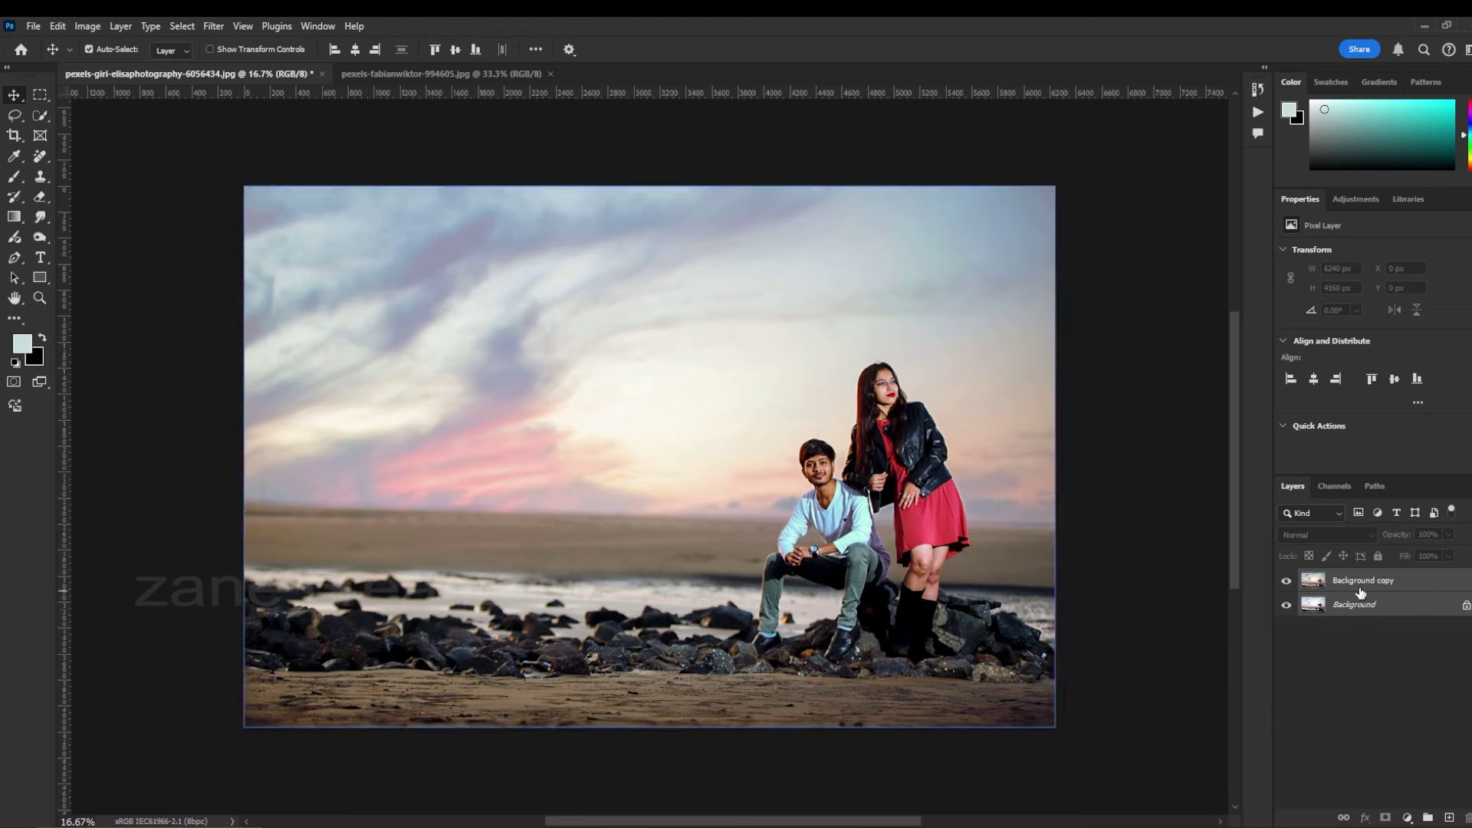
pyautogui.rightClick(1359, 592)
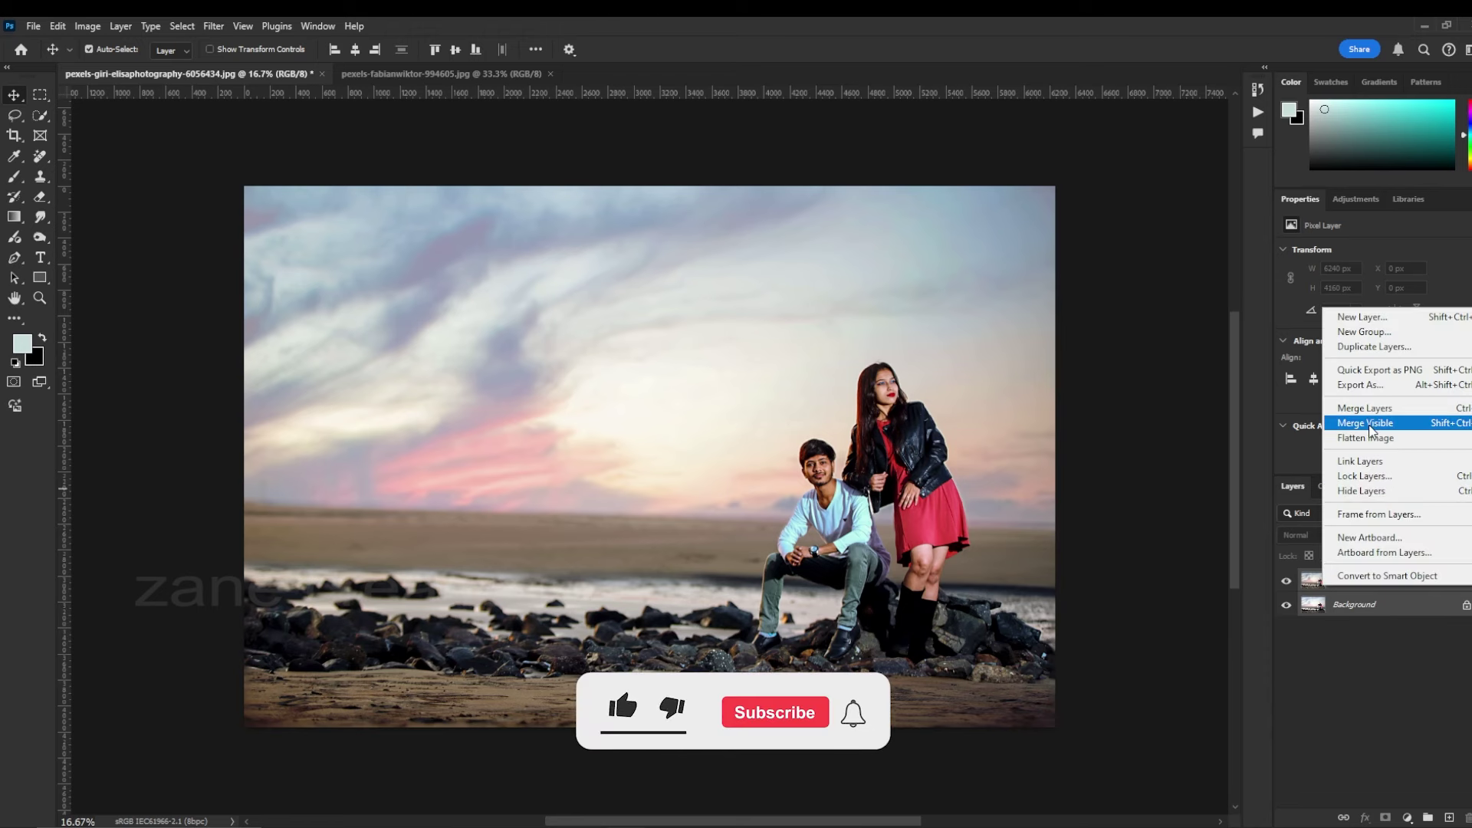
pyautogui.rightClick(1359, 580)
pyautogui.click(1373, 641)
pyautogui.press('Escape')
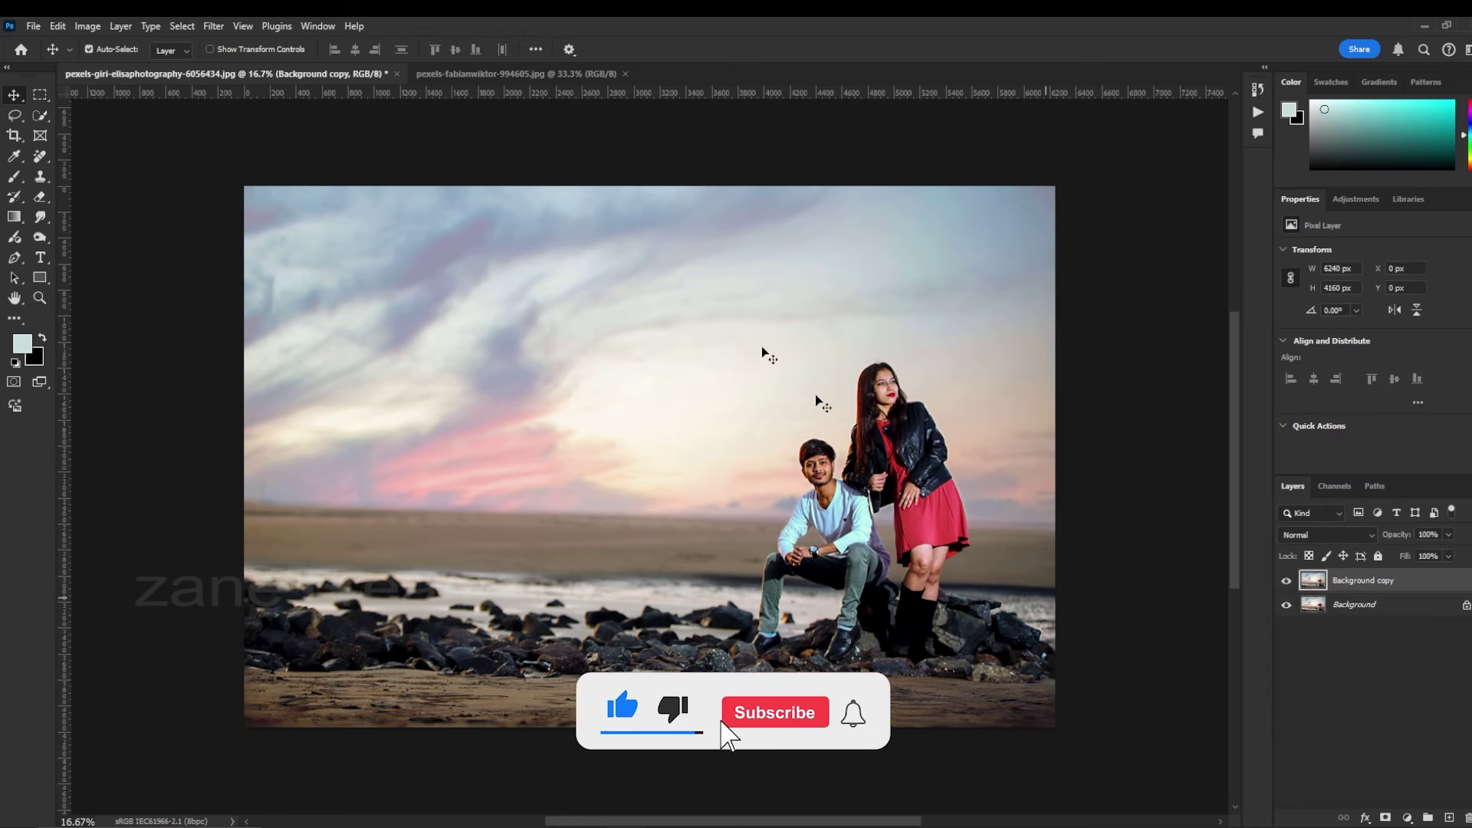
# In SkinFiner, preview the face at 1:1 and set Smoothing Amount 84, Fine +24
pyautogui.click(213, 27)
pyautogui.moveTo(246, 367)
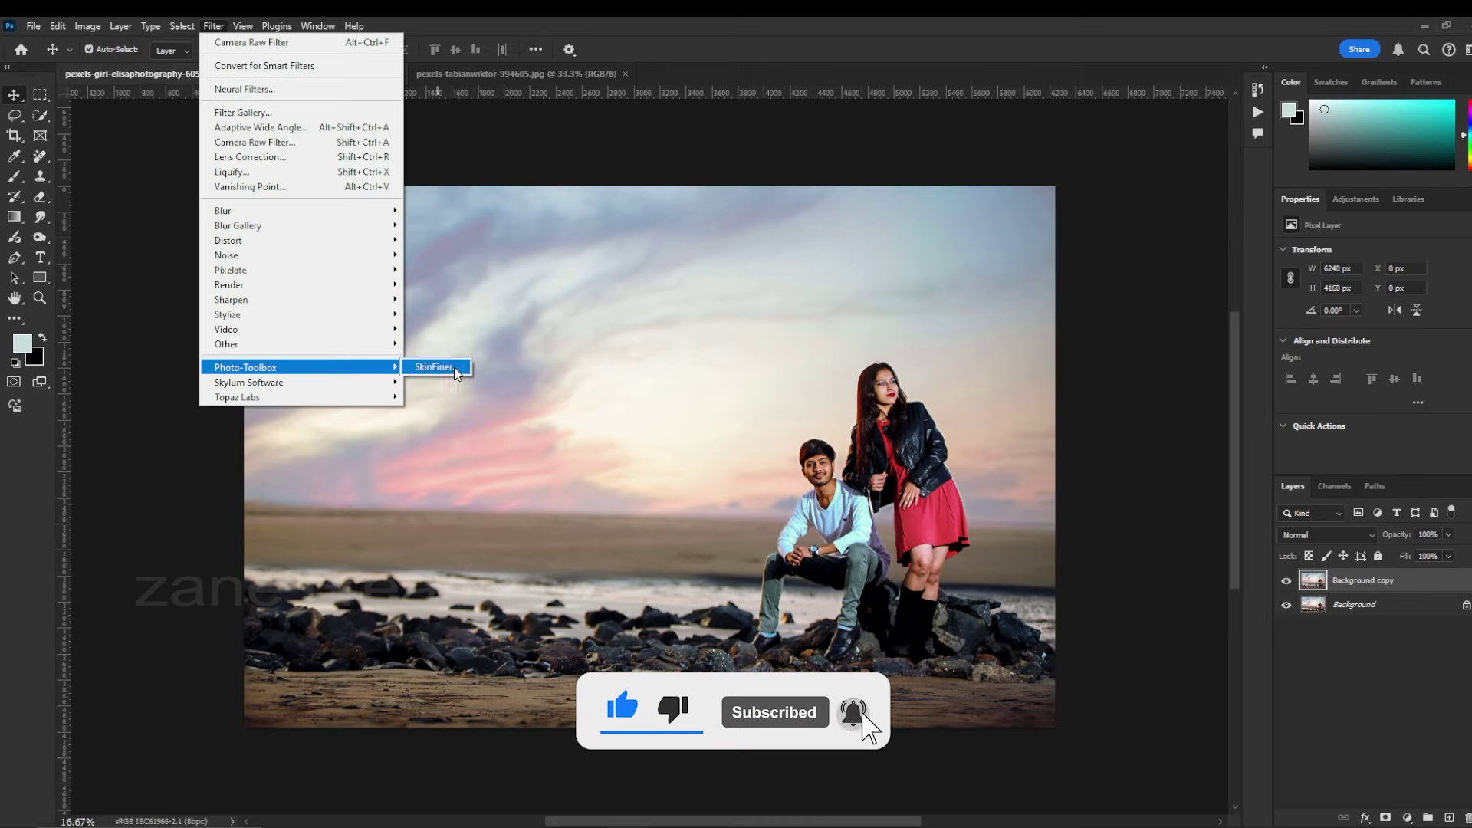
pyautogui.click(454, 369)
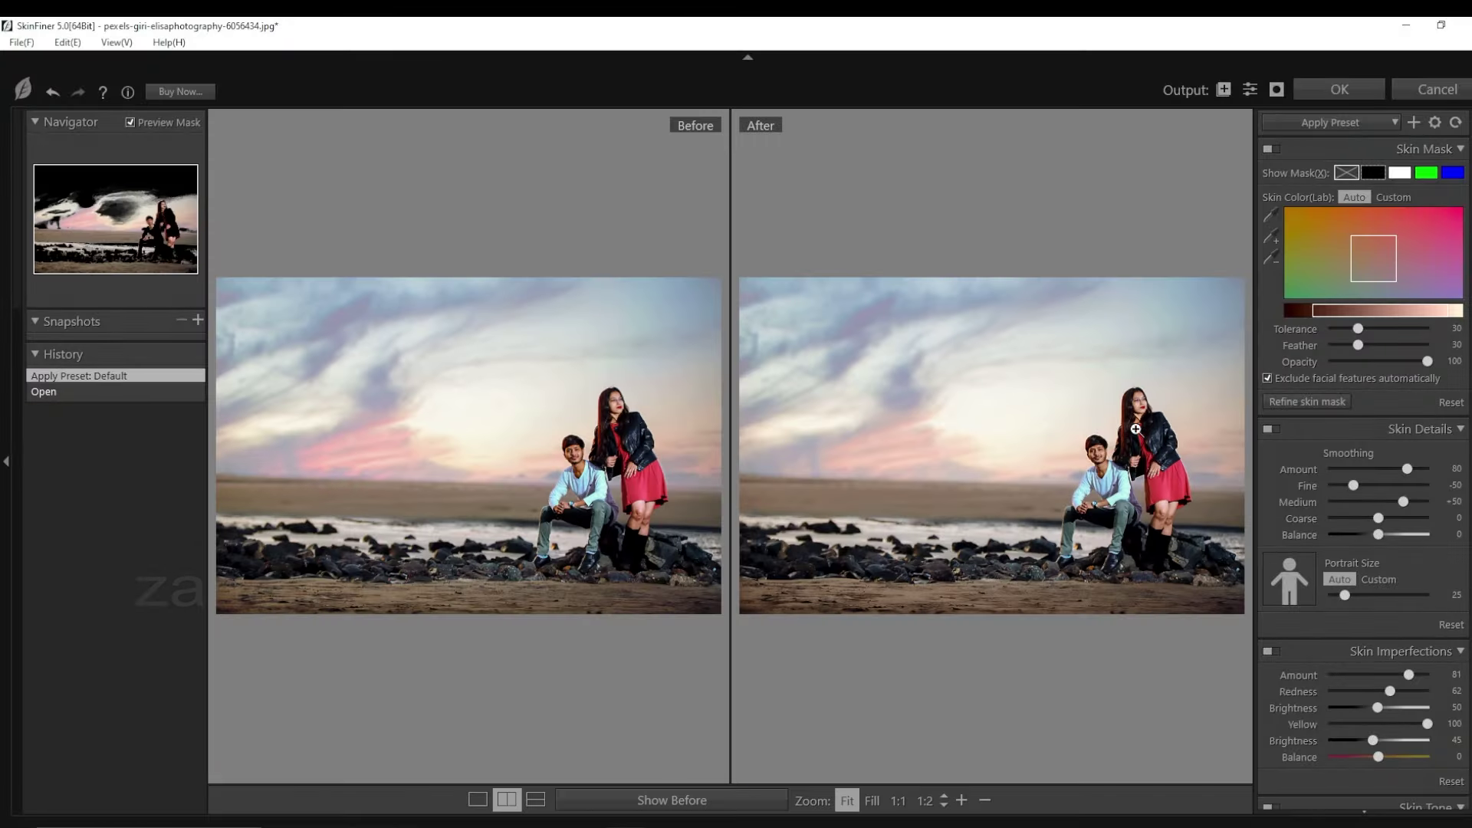
pyautogui.click(1136, 428)
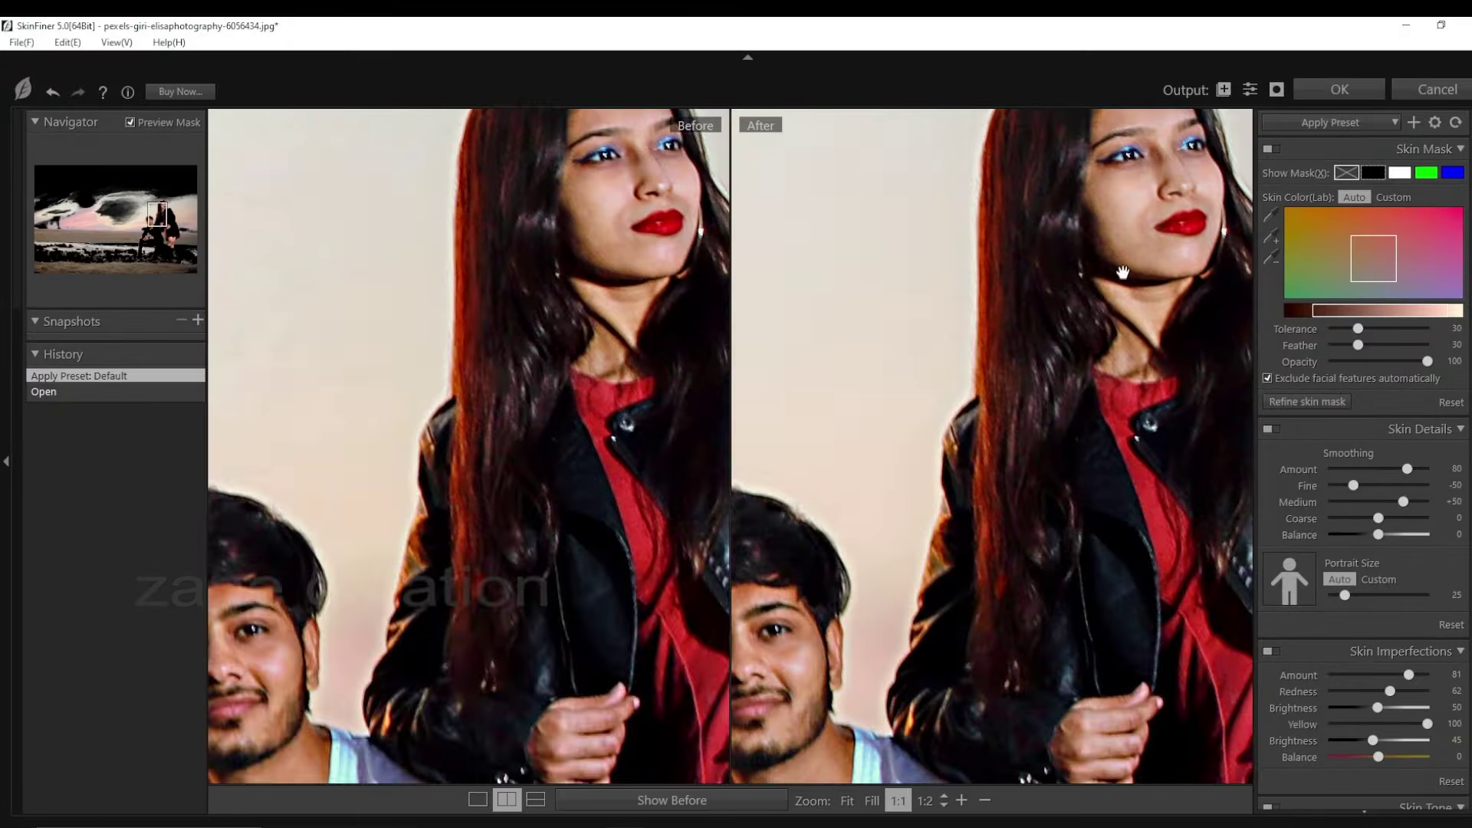
pyautogui.moveTo(1135, 428); pyautogui.dragTo(1004, 471)
pyautogui.moveTo(1379, 482); pyautogui.dragTo(1385, 482)
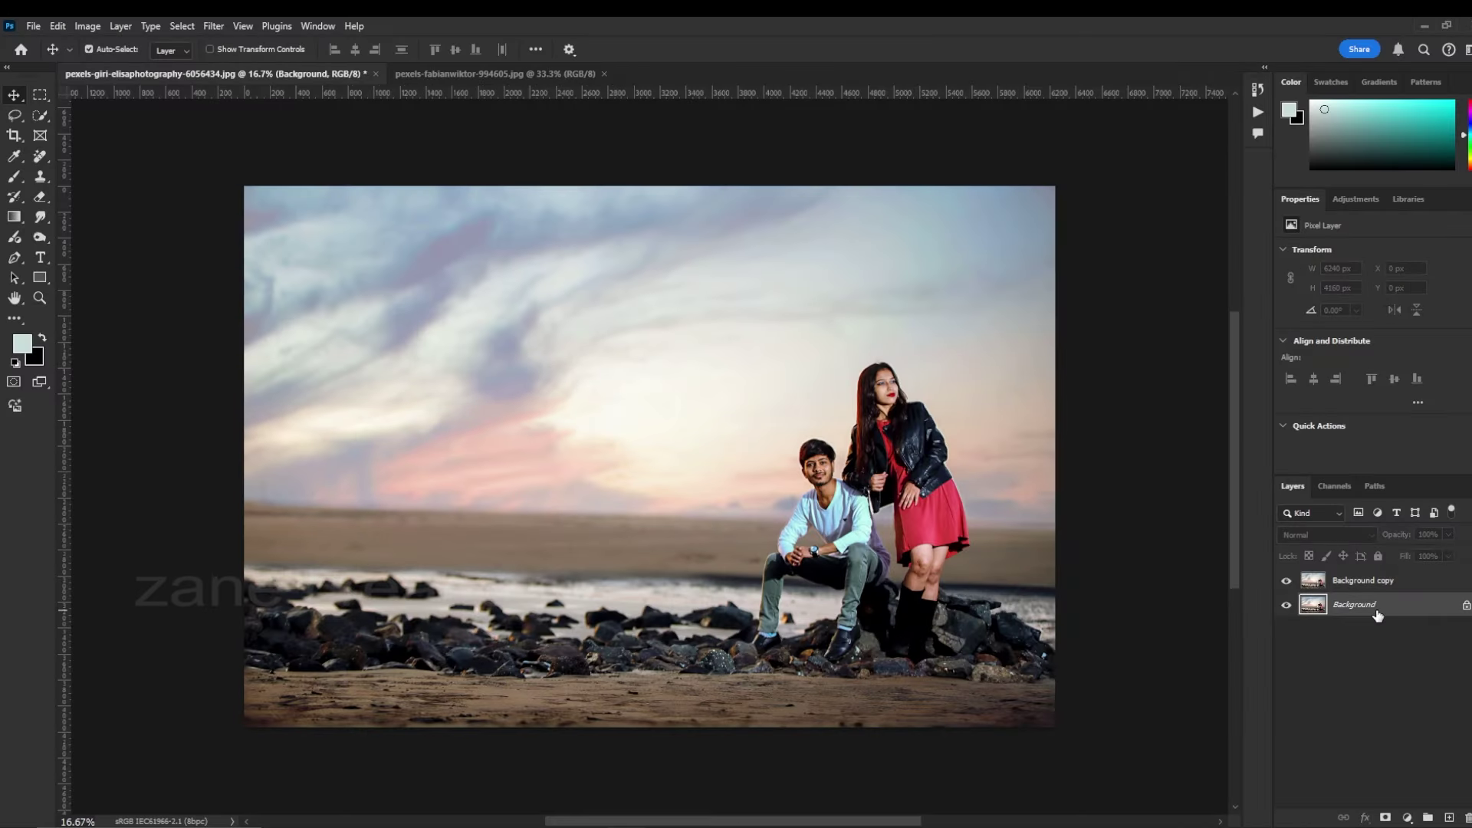
# Duplicate the layer as Background copy 2, move it to the top, and make it a smart object
pyautogui.rightClick(1377, 606)
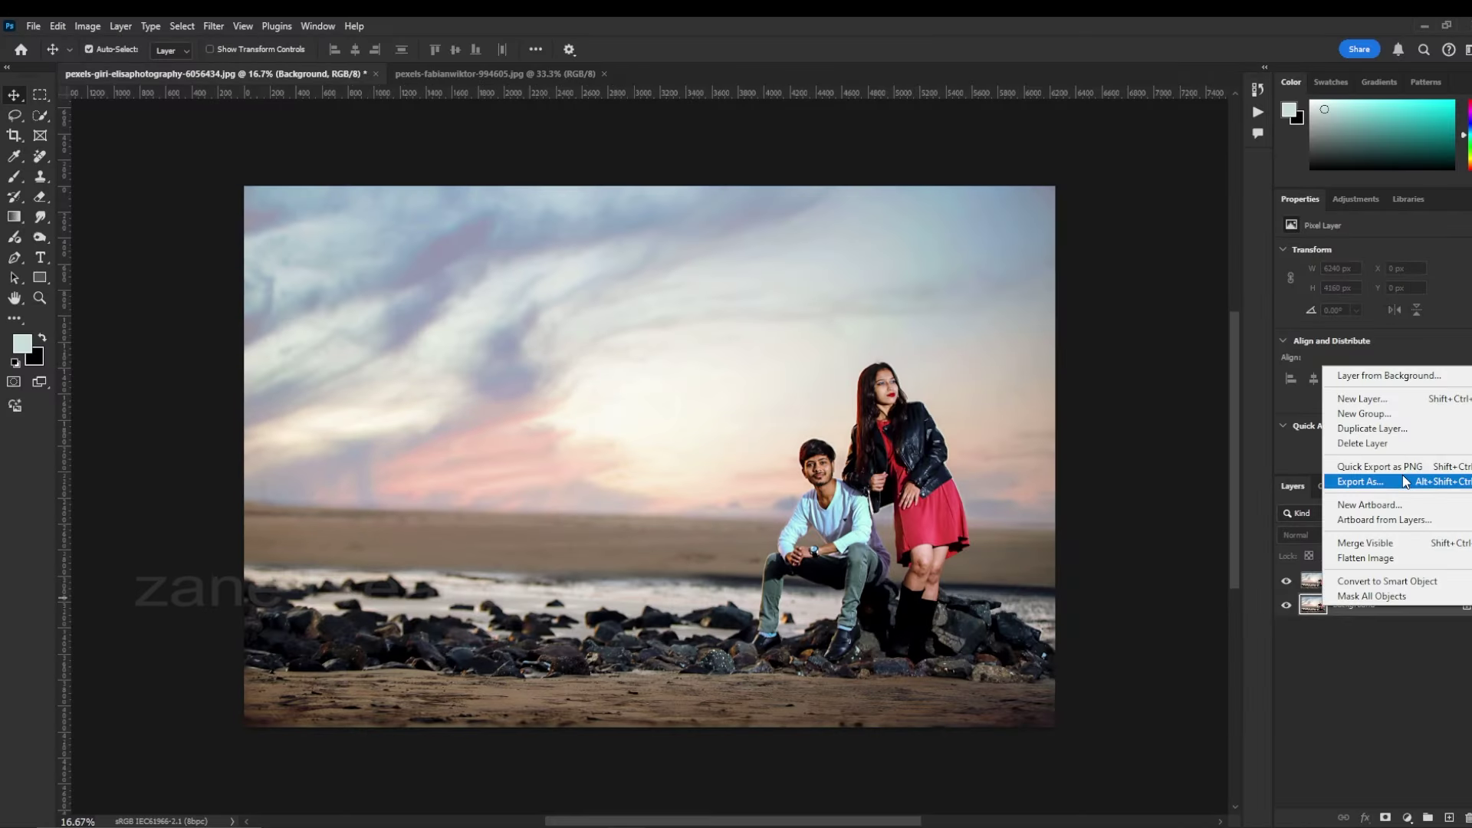
pyautogui.click(1373, 428)
pyautogui.click(1445, 498)
pyautogui.moveTo(1394, 608); pyautogui.dragTo(1397, 567)
pyautogui.rightClick(1397, 580)
pyautogui.click(1397, 471)
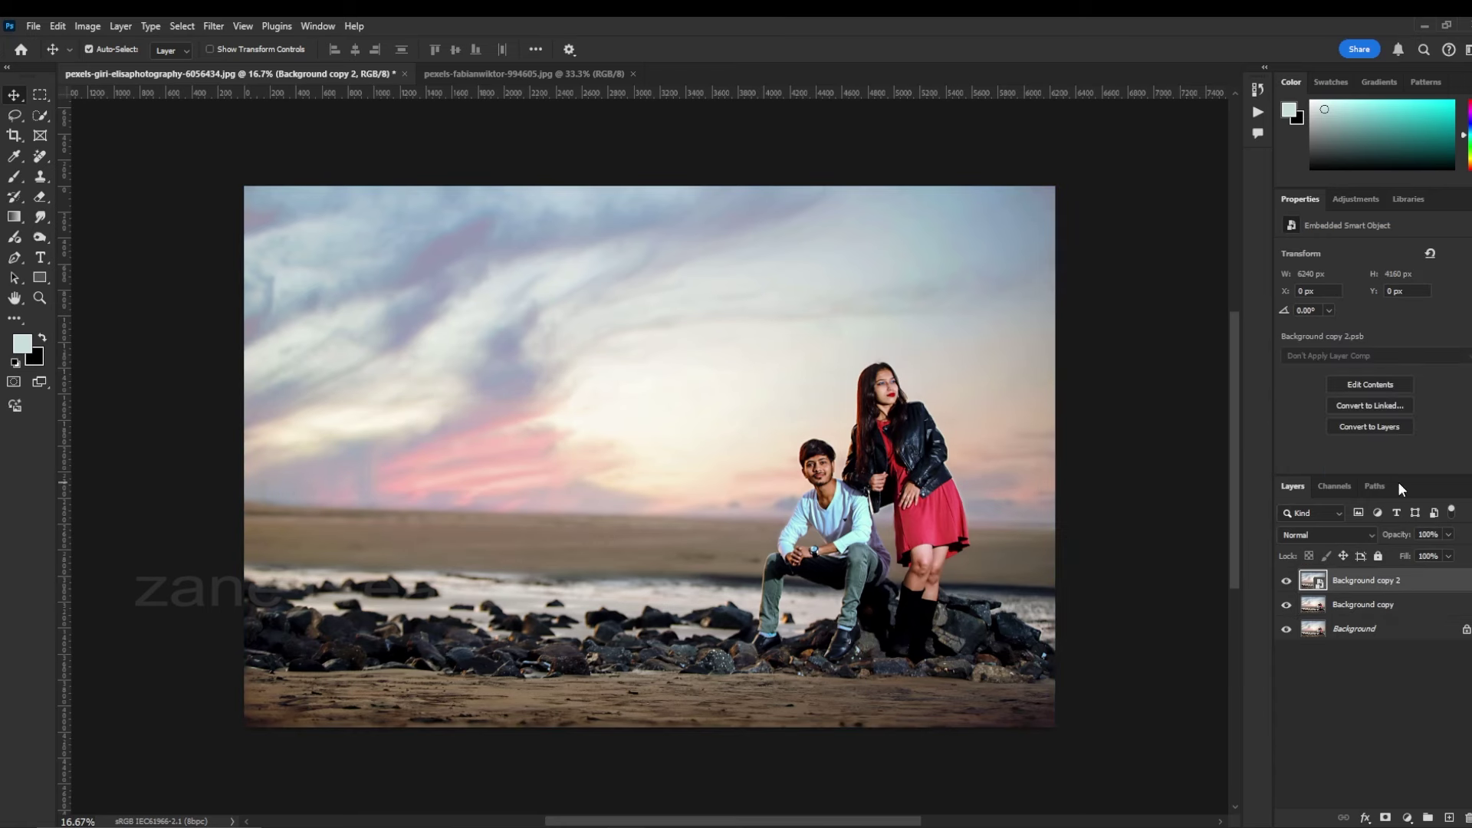
# Apply the High Pass filter and set the layer's blend mode to Linear Light
pyautogui.click(215, 27)
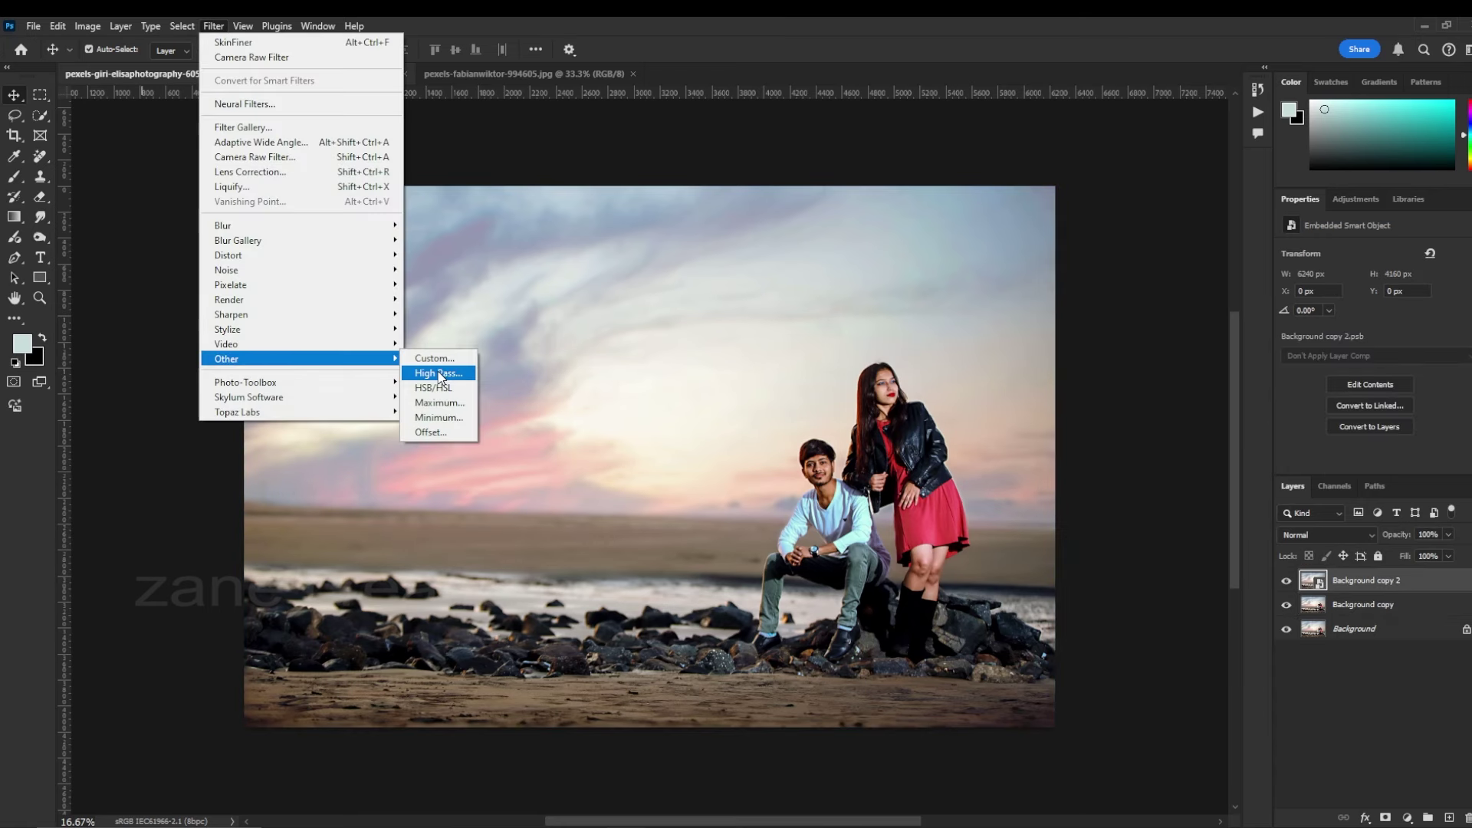
pyautogui.click(429, 371)
pyautogui.click(1187, 240)
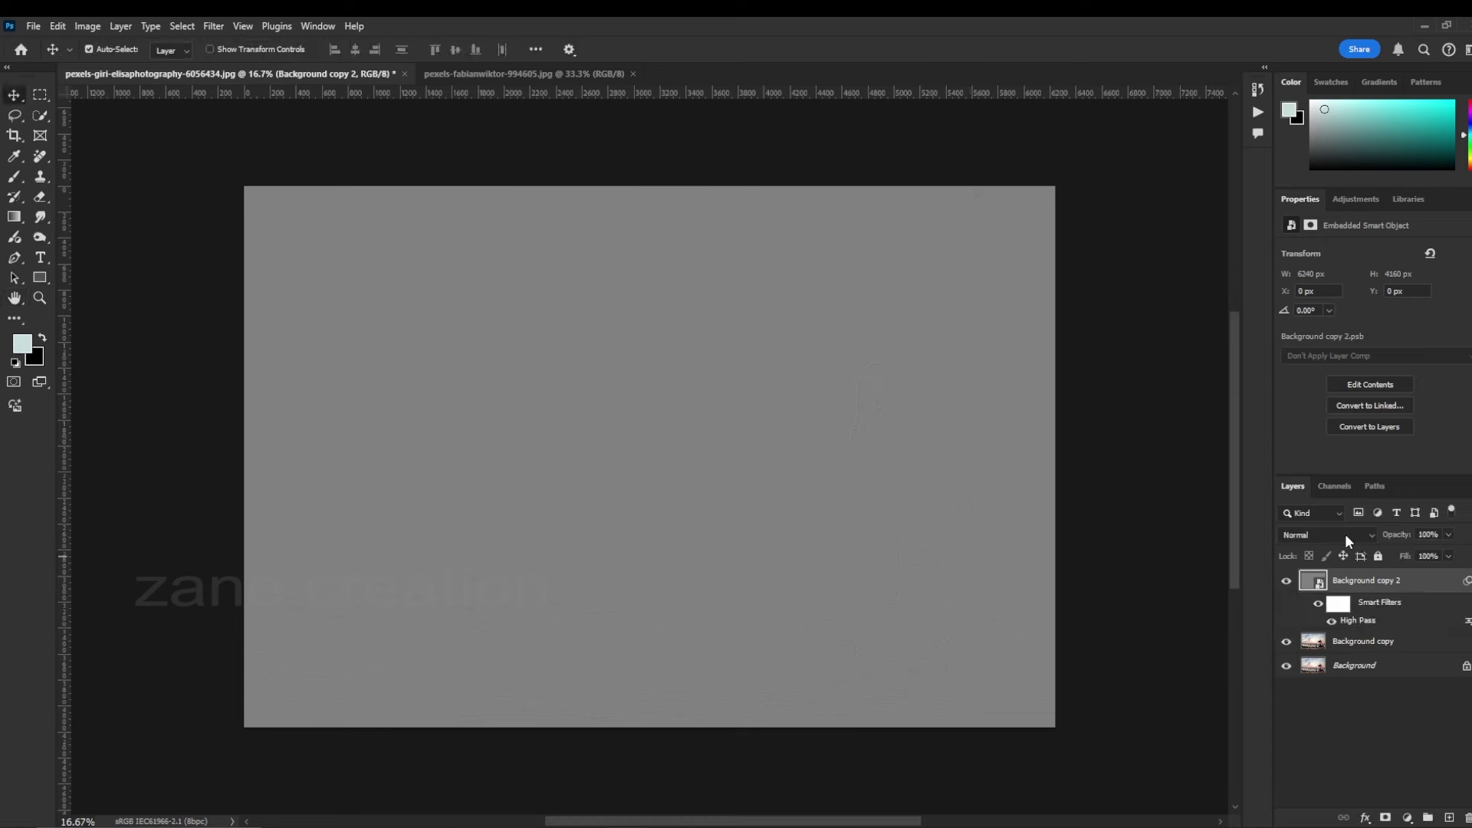
pyautogui.click(1345, 534)
pyautogui.click(1338, 652)
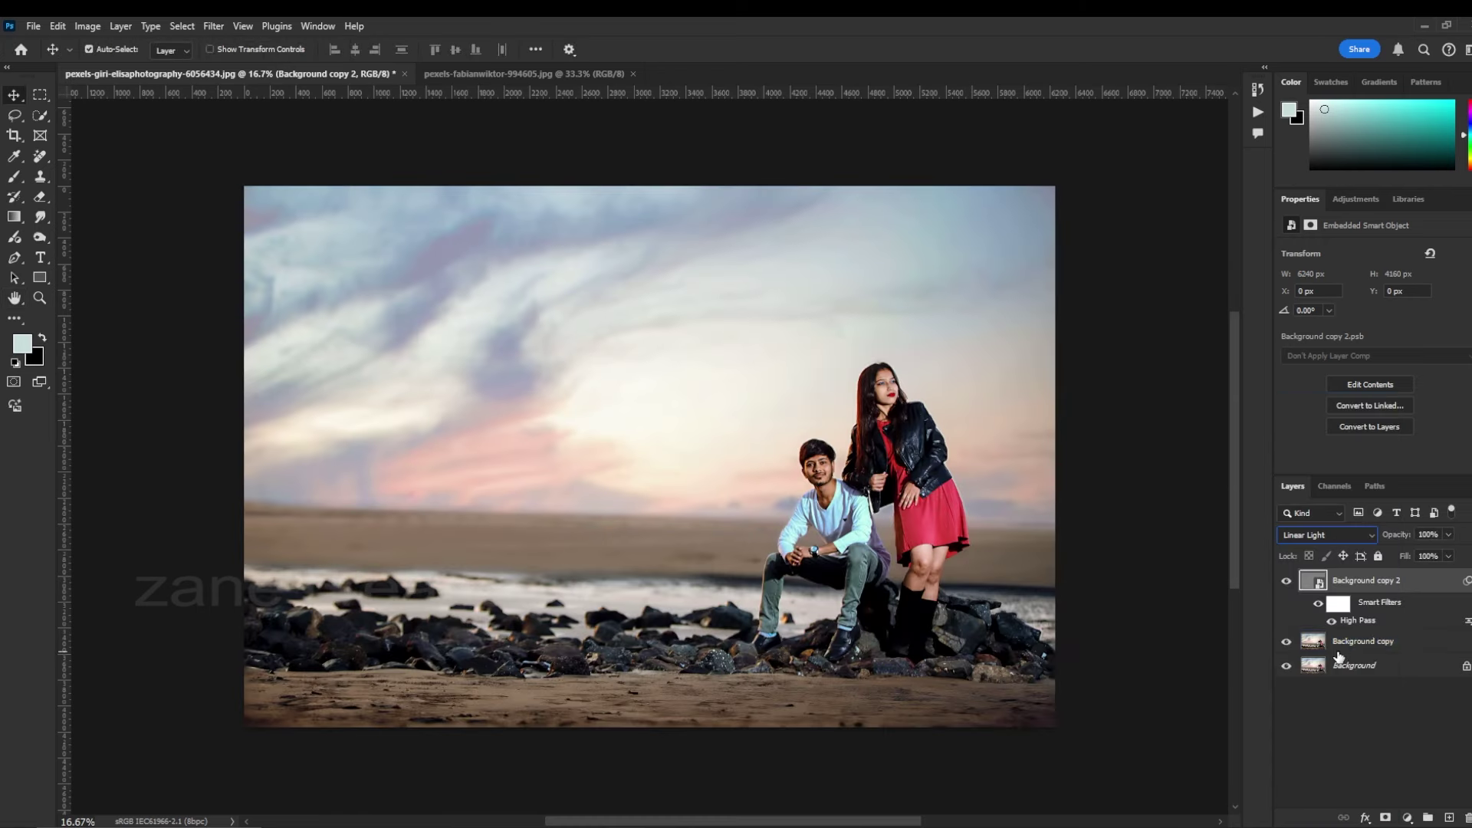
pyautogui.hotkey('ctrl', '+')
pyautogui.click(1287, 582)
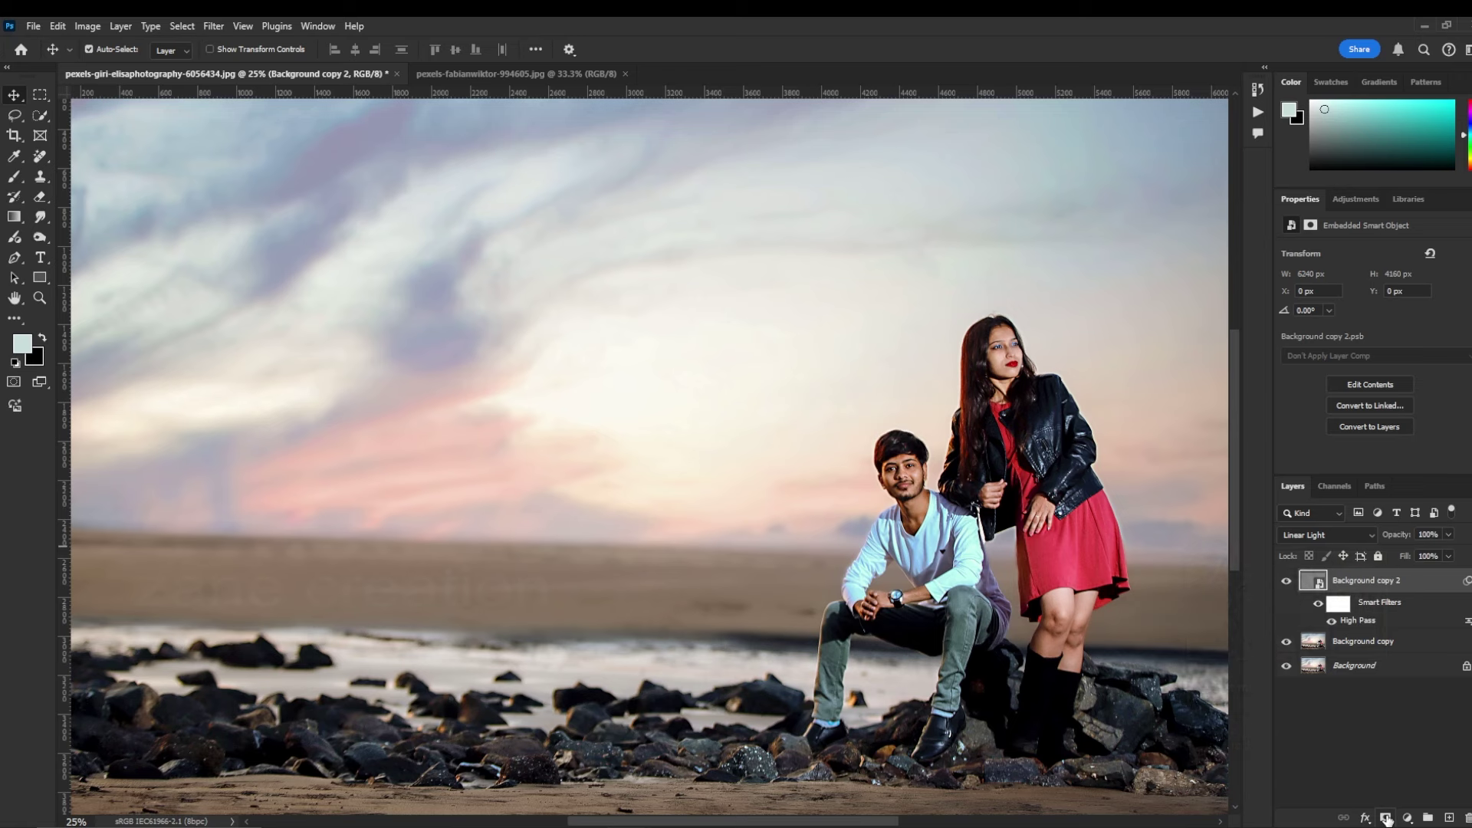
# Add an inverted black mask to Background copy 2 and set a smaller brush
pyautogui.click(1386, 819)
pyautogui.click(57, 25)
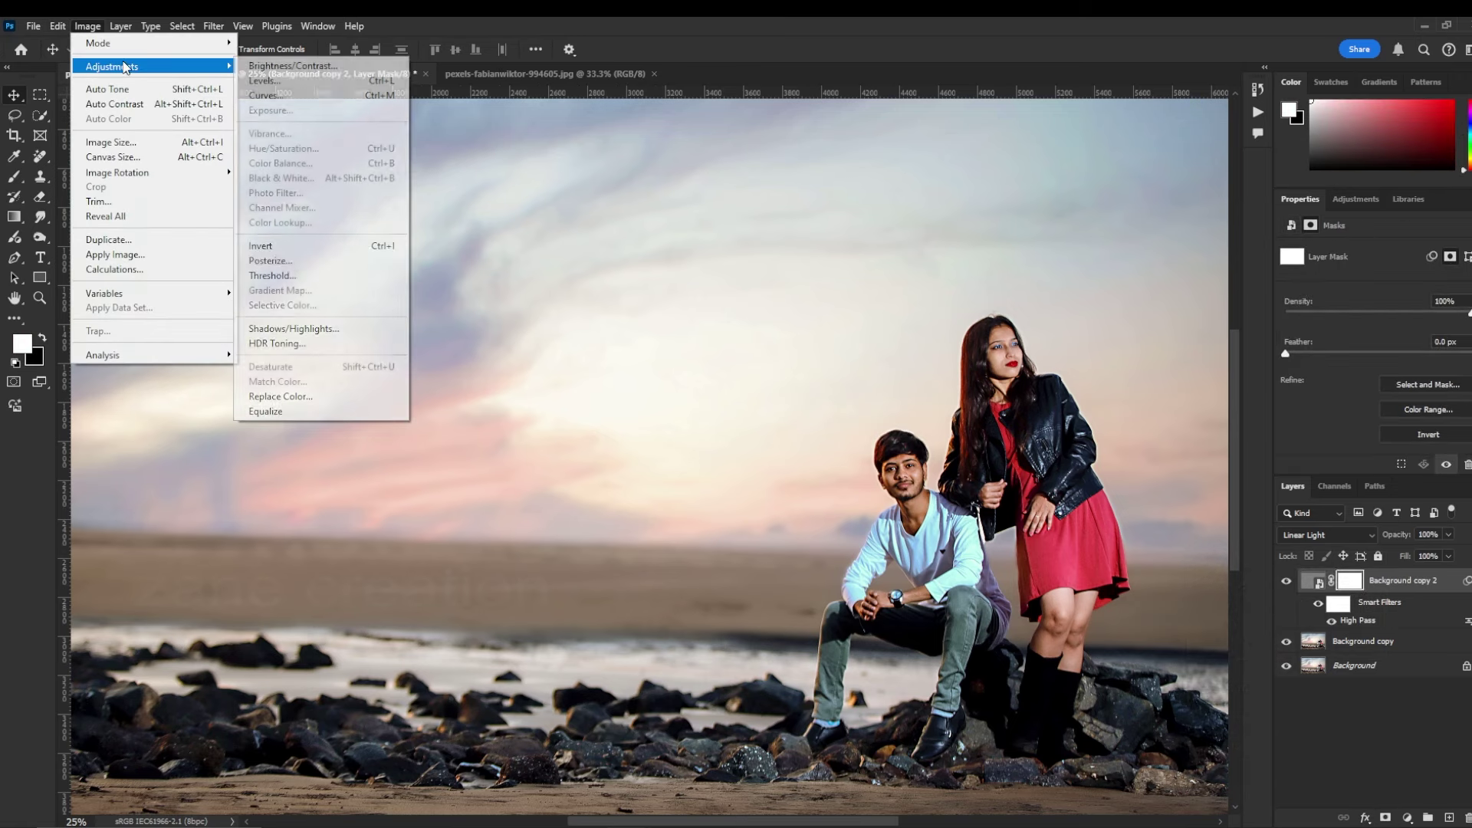
pyautogui.click(301, 245)
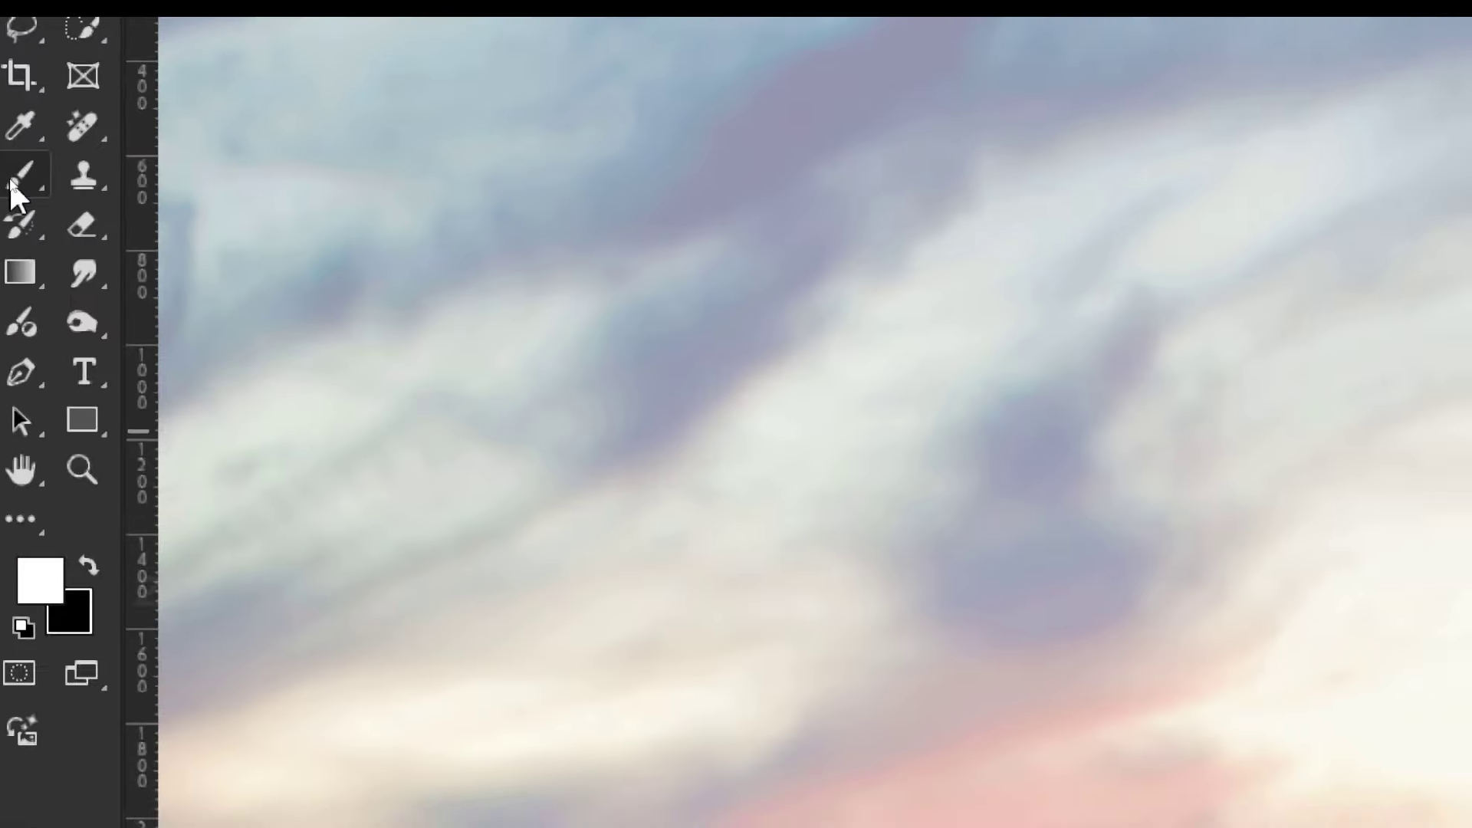
pyautogui.click(13, 180)
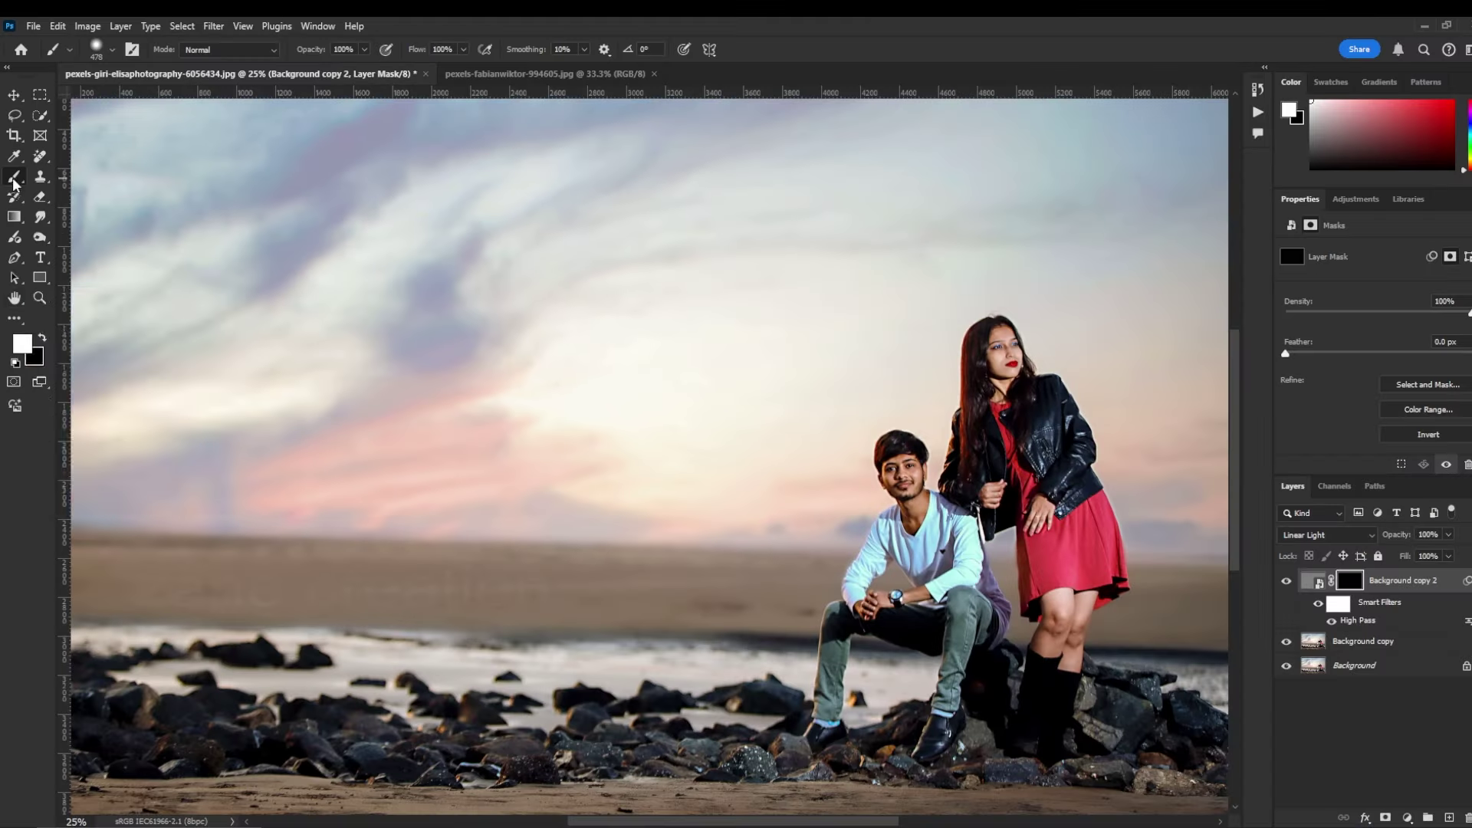
pyautogui.click(112, 50)
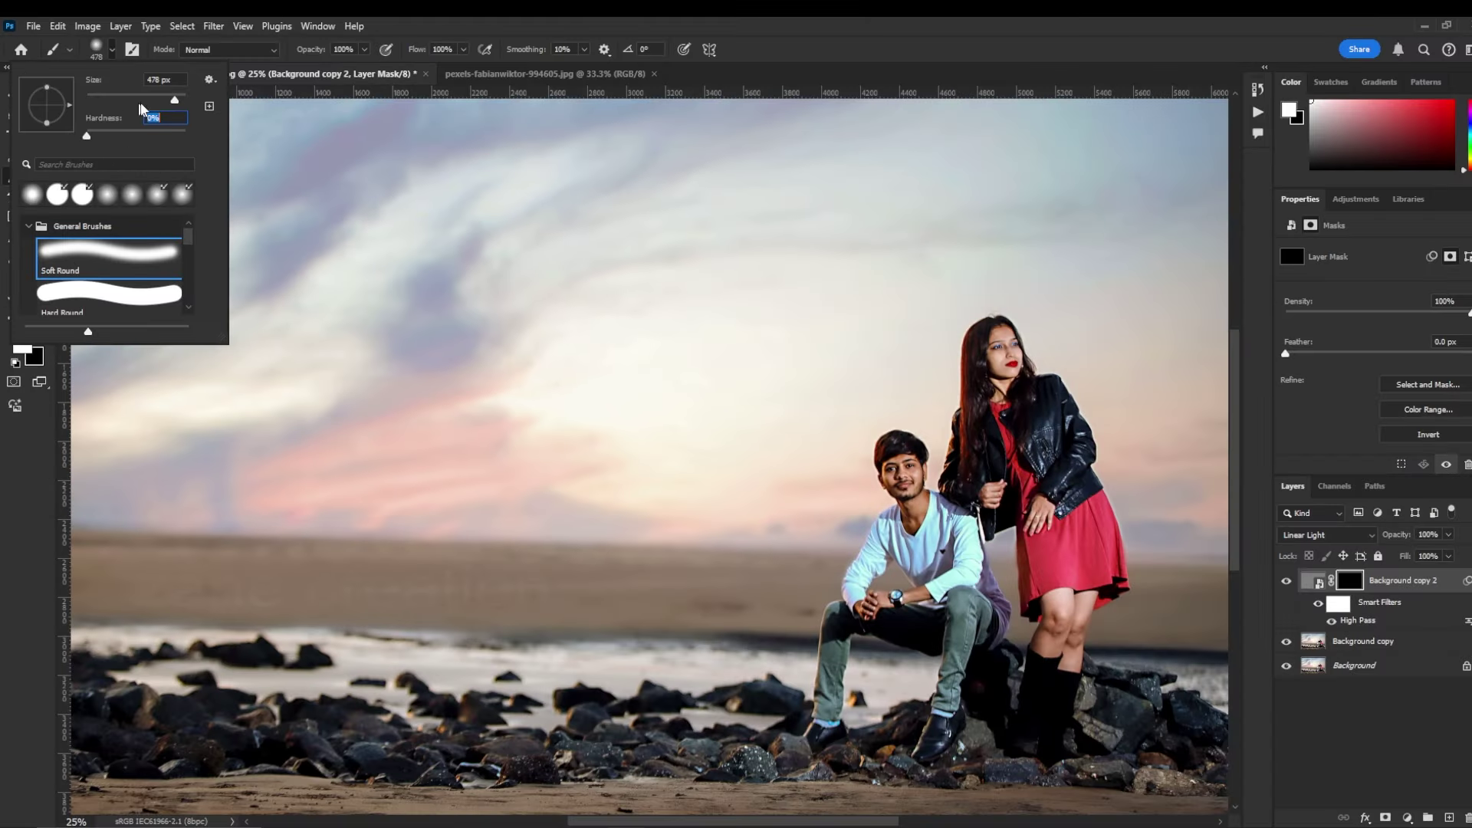
pyautogui.doubleClick(99, 251)
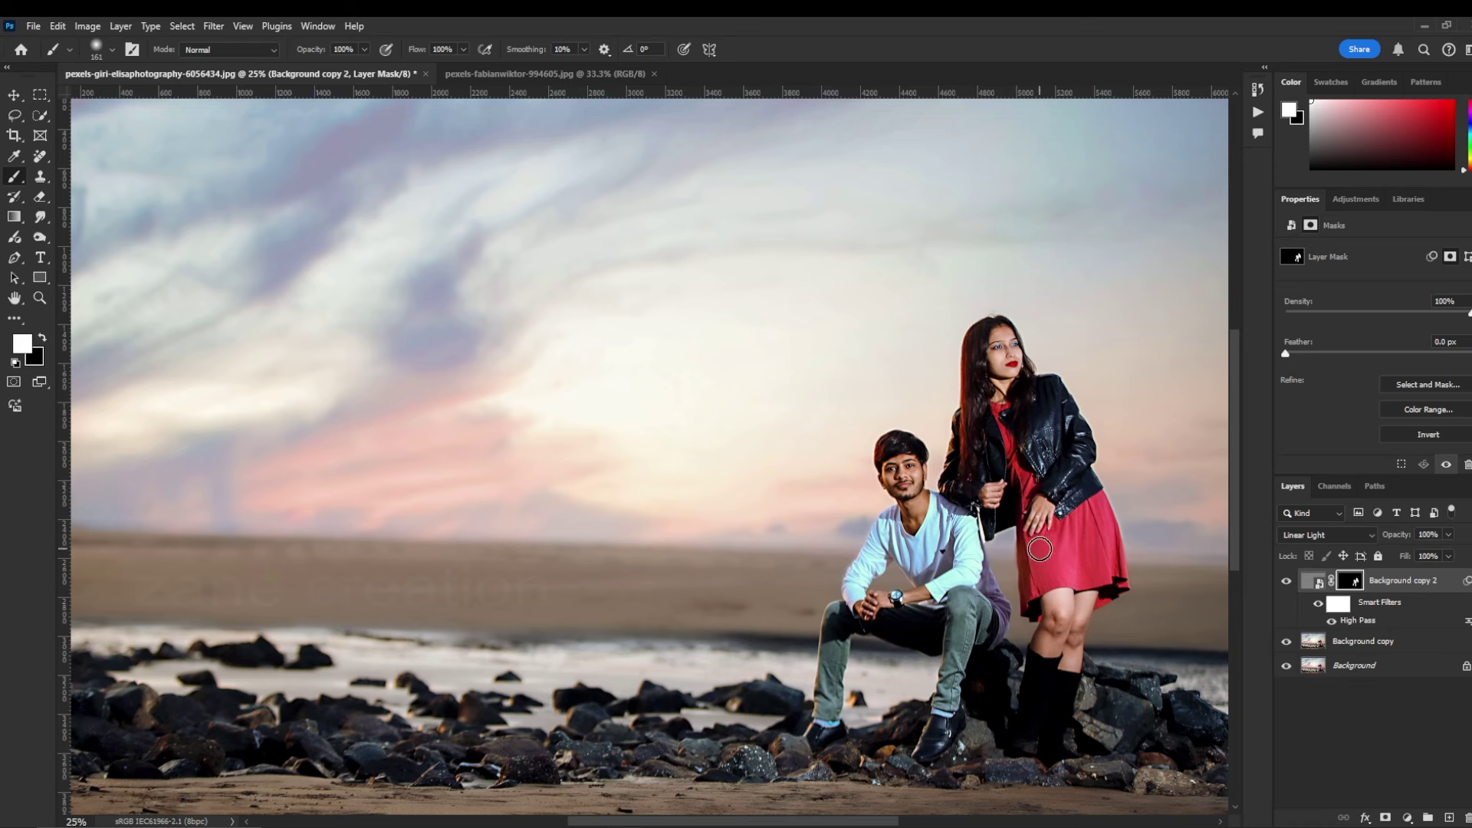
# Zoom in and toggle the sharpening layer on and off to compare the result
pyautogui.click(1289, 583)
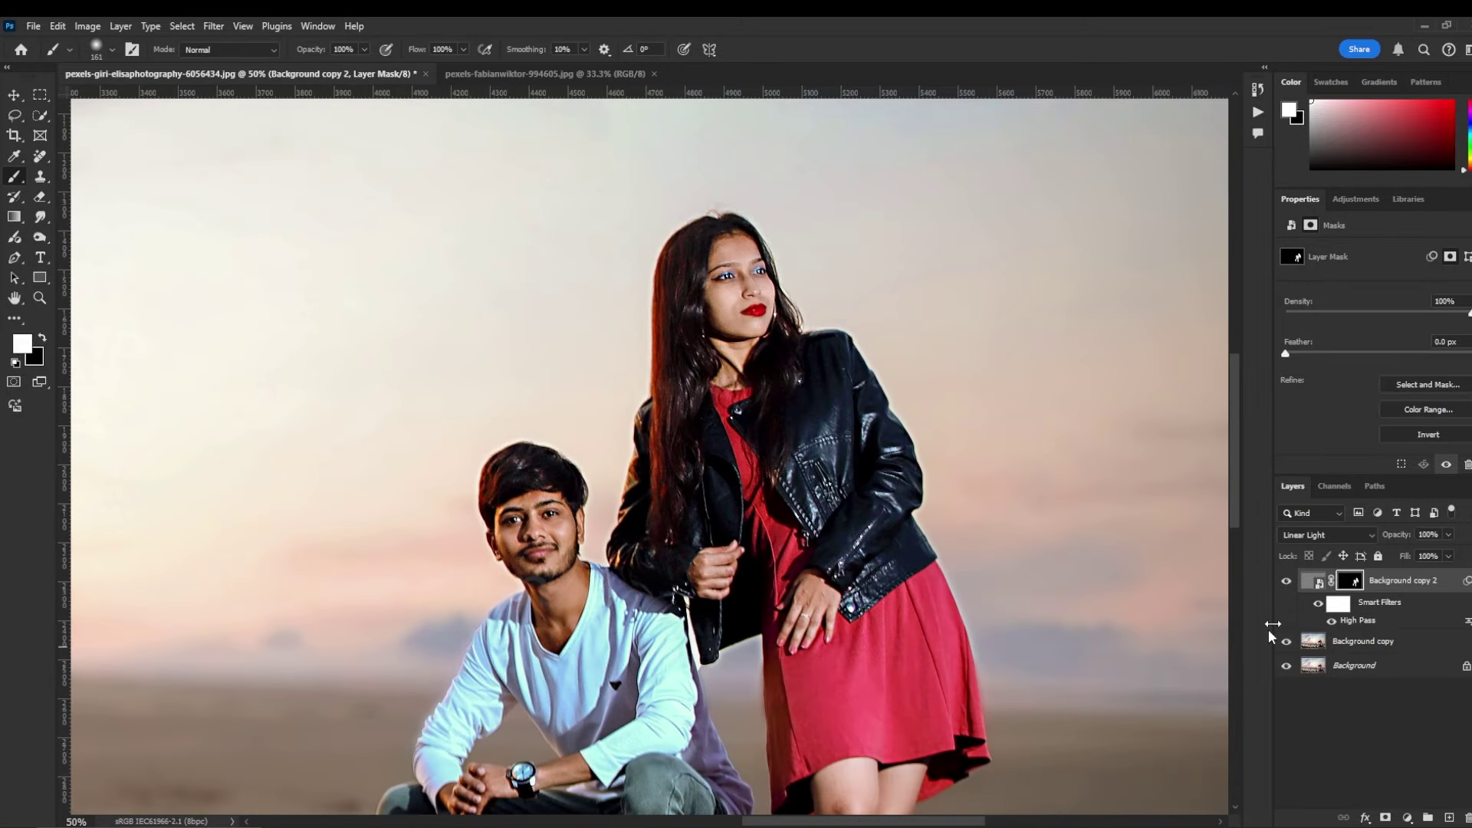
pyautogui.click(1288, 584)
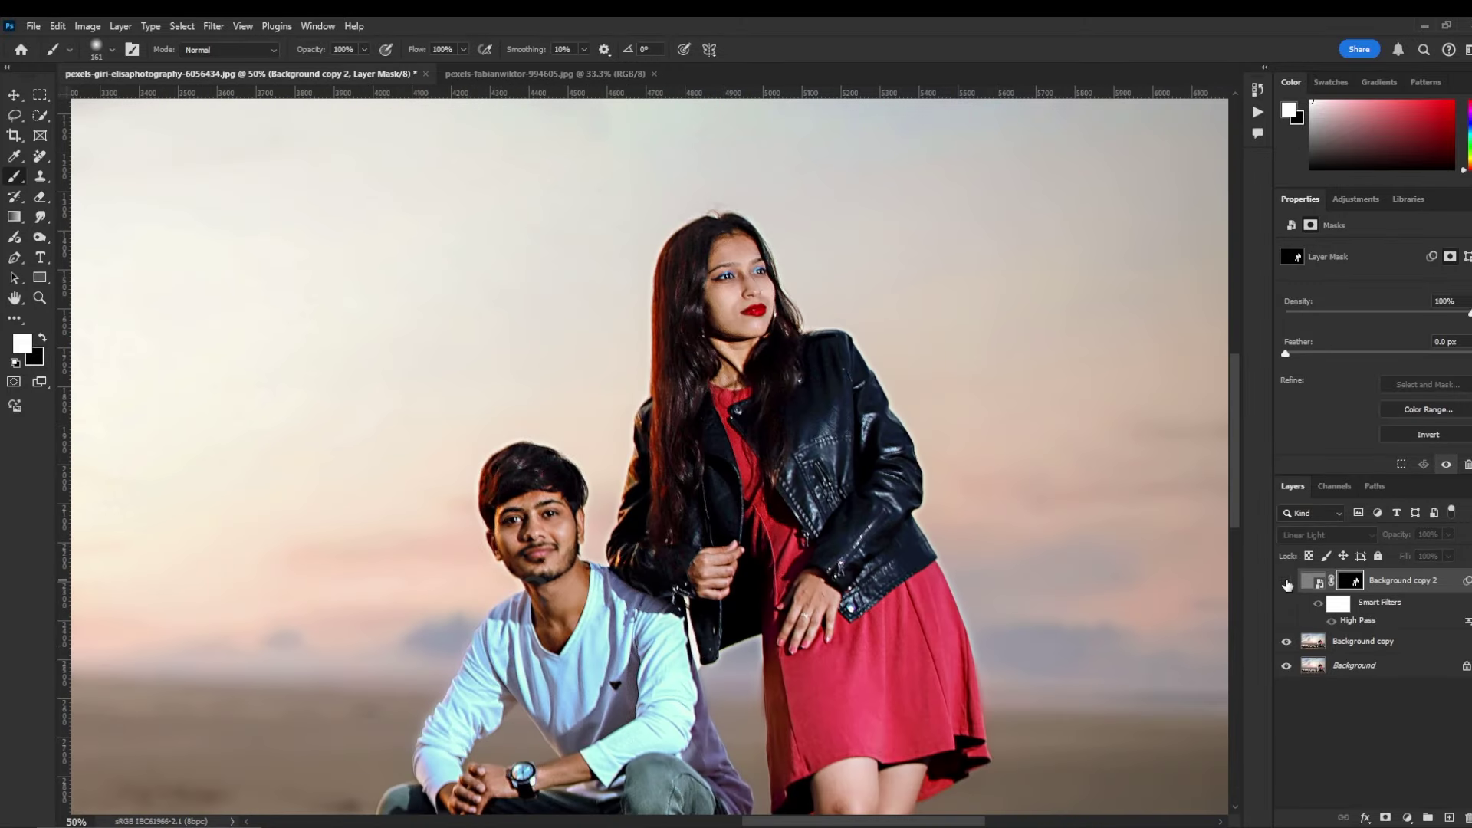
pyautogui.click(1288, 584)
pyautogui.click(1287, 585)
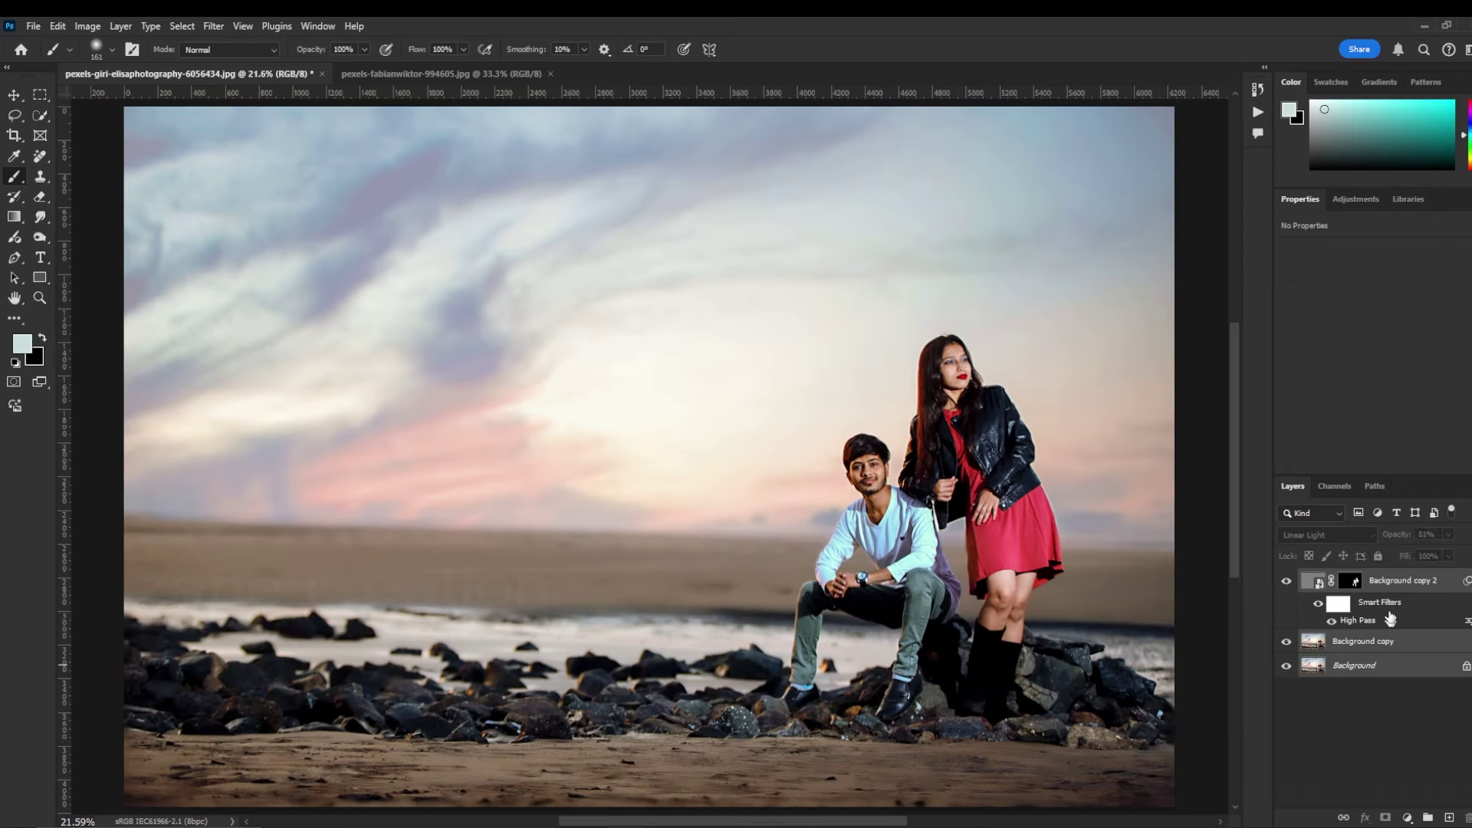
# Merge all visible layers and duplicate the merged Background layer
pyautogui.rightClick(1378, 584)
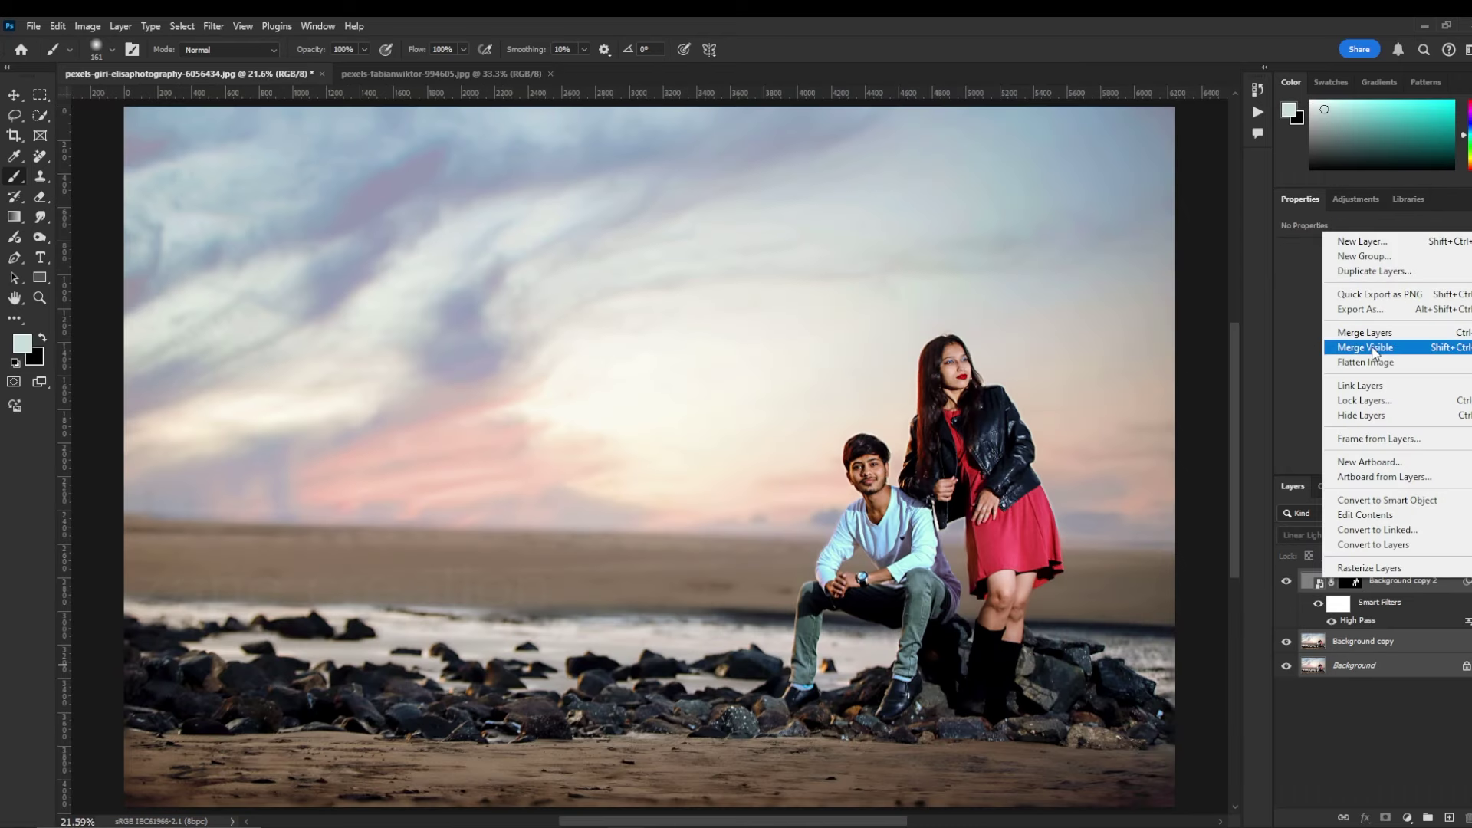
pyautogui.click(1372, 349)
pyautogui.rightClick(1323, 580)
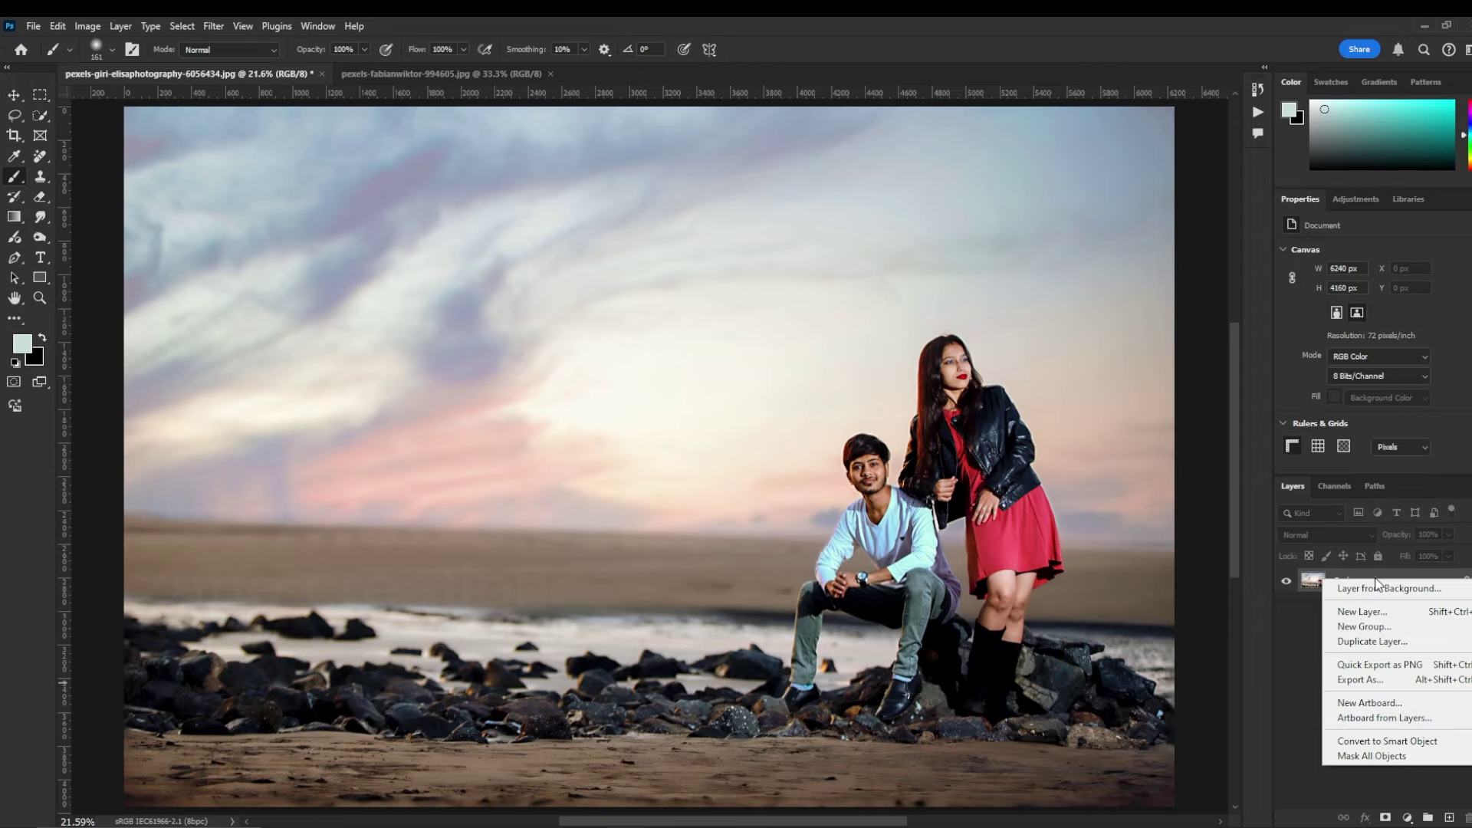
pyautogui.click(1380, 633)
pyautogui.press('Return')
# Switch to the Pen tool and zoom in on the man's legs
pyautogui.press('p')
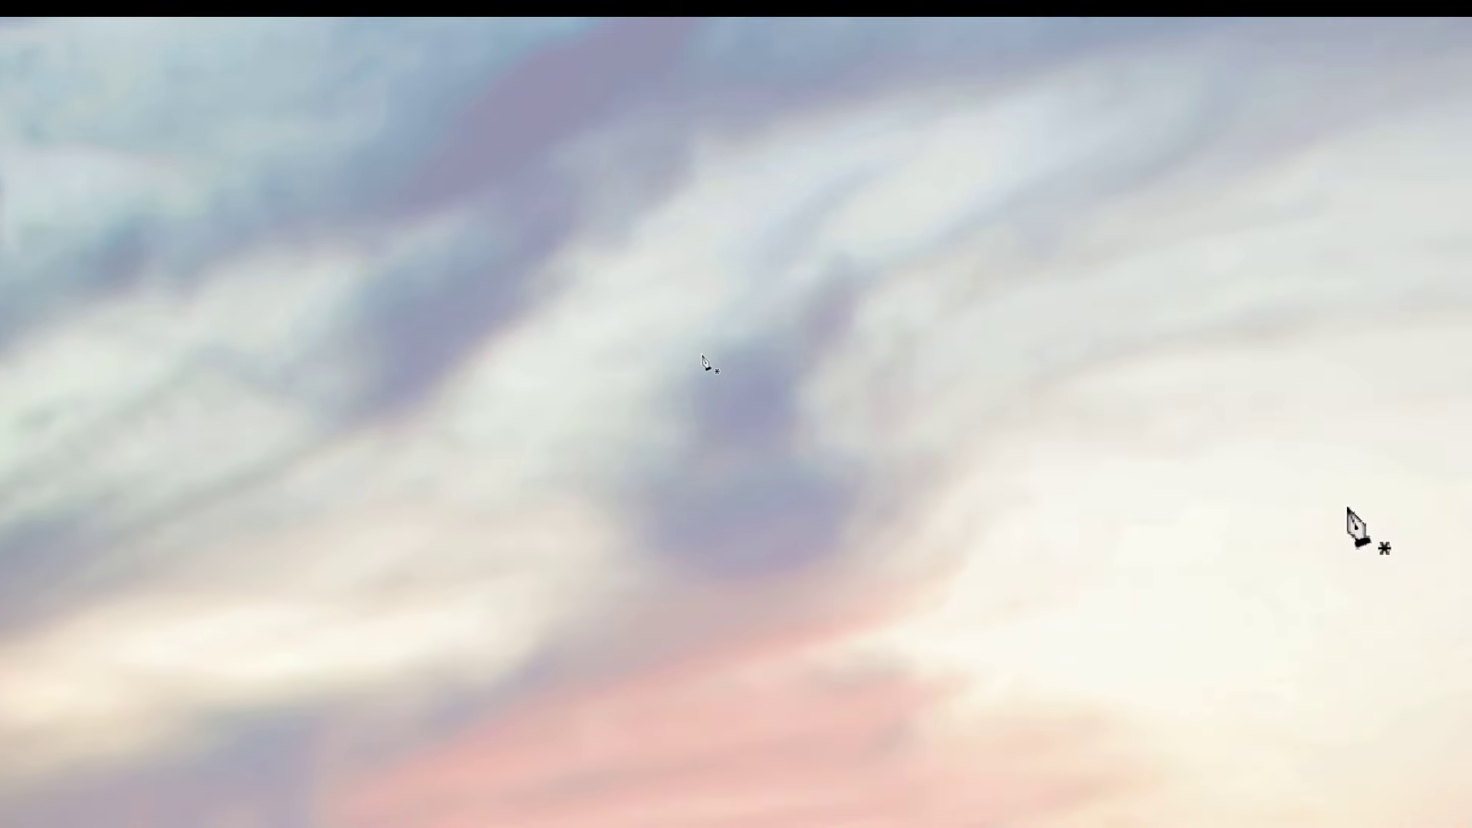
pyautogui.scroll(2, 574, 359)
pyautogui.scroll(2, 574, 359)
pyautogui.scroll(1, 457, 513)
pyautogui.scroll(1, 394, 509)
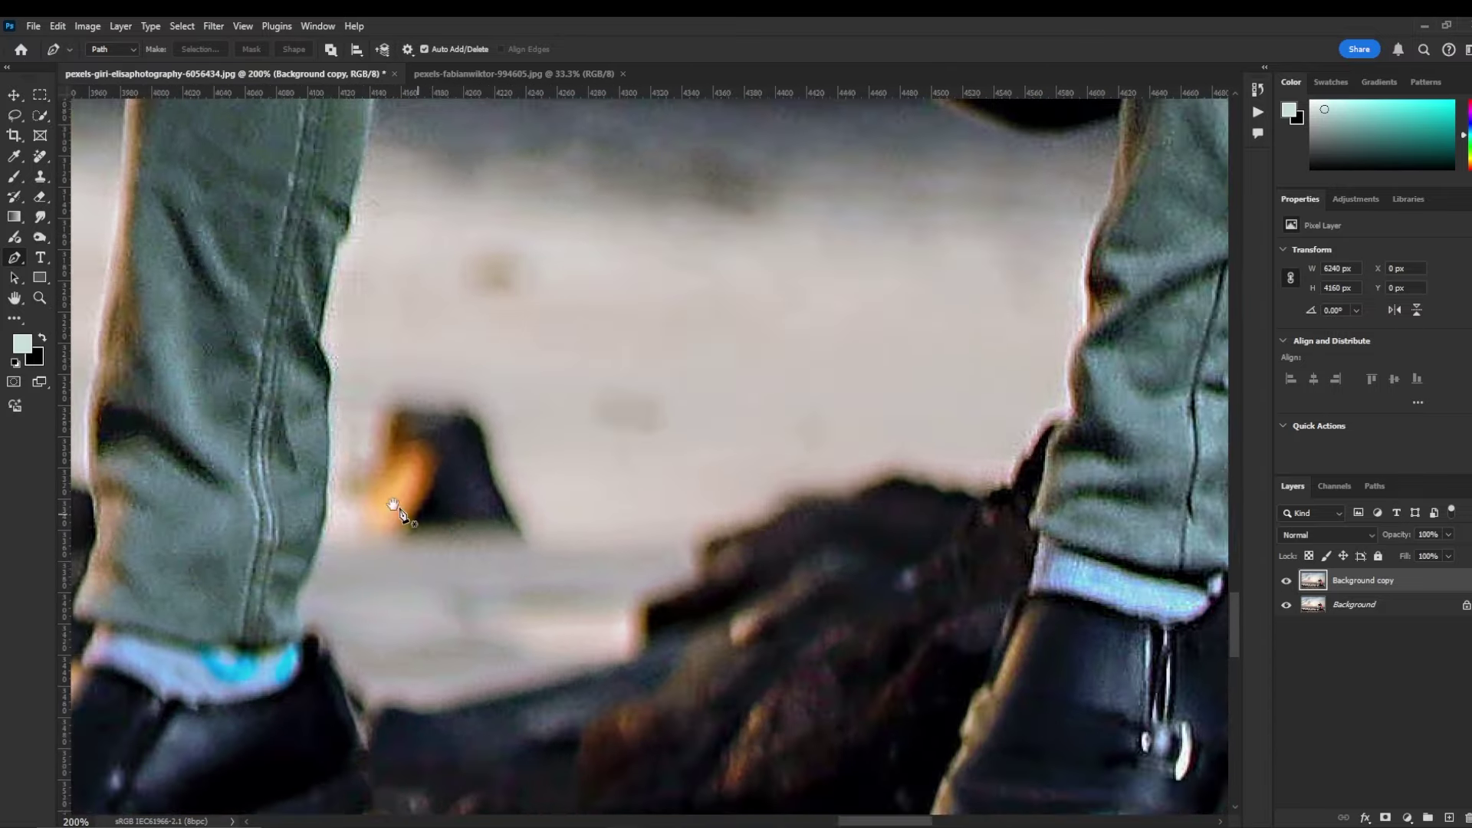
pyautogui.scroll(1, 299, 673)
# Place Pen anchors along the rock edge, past the man's shoe and up his trouser leg
pyautogui.moveTo(307, 672); pyautogui.dragTo(478, 518)
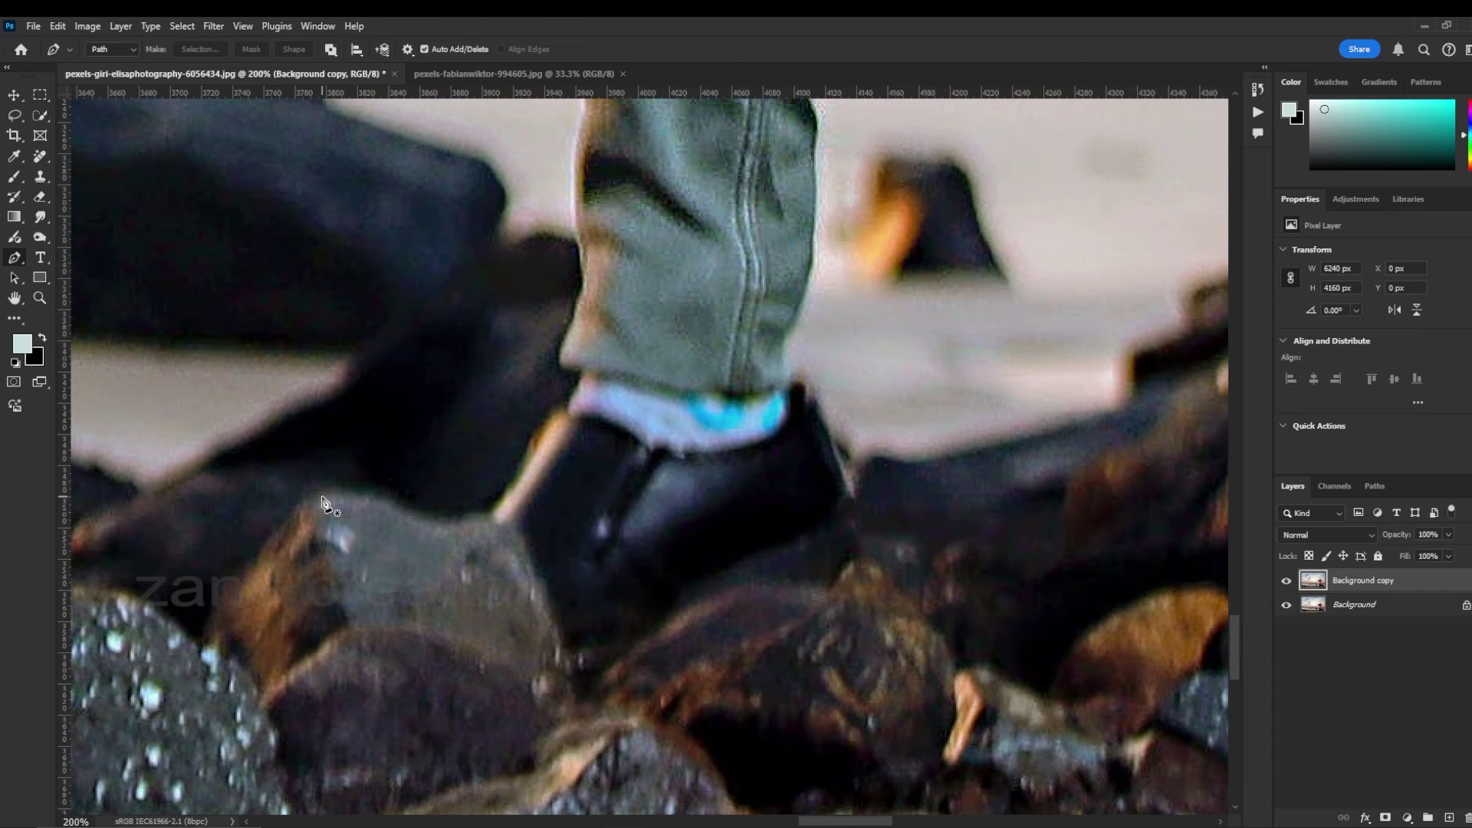
pyautogui.click(198, 639)
pyautogui.click(212, 604)
pyautogui.click(230, 577)
pyautogui.click(239, 572)
pyautogui.click(256, 562)
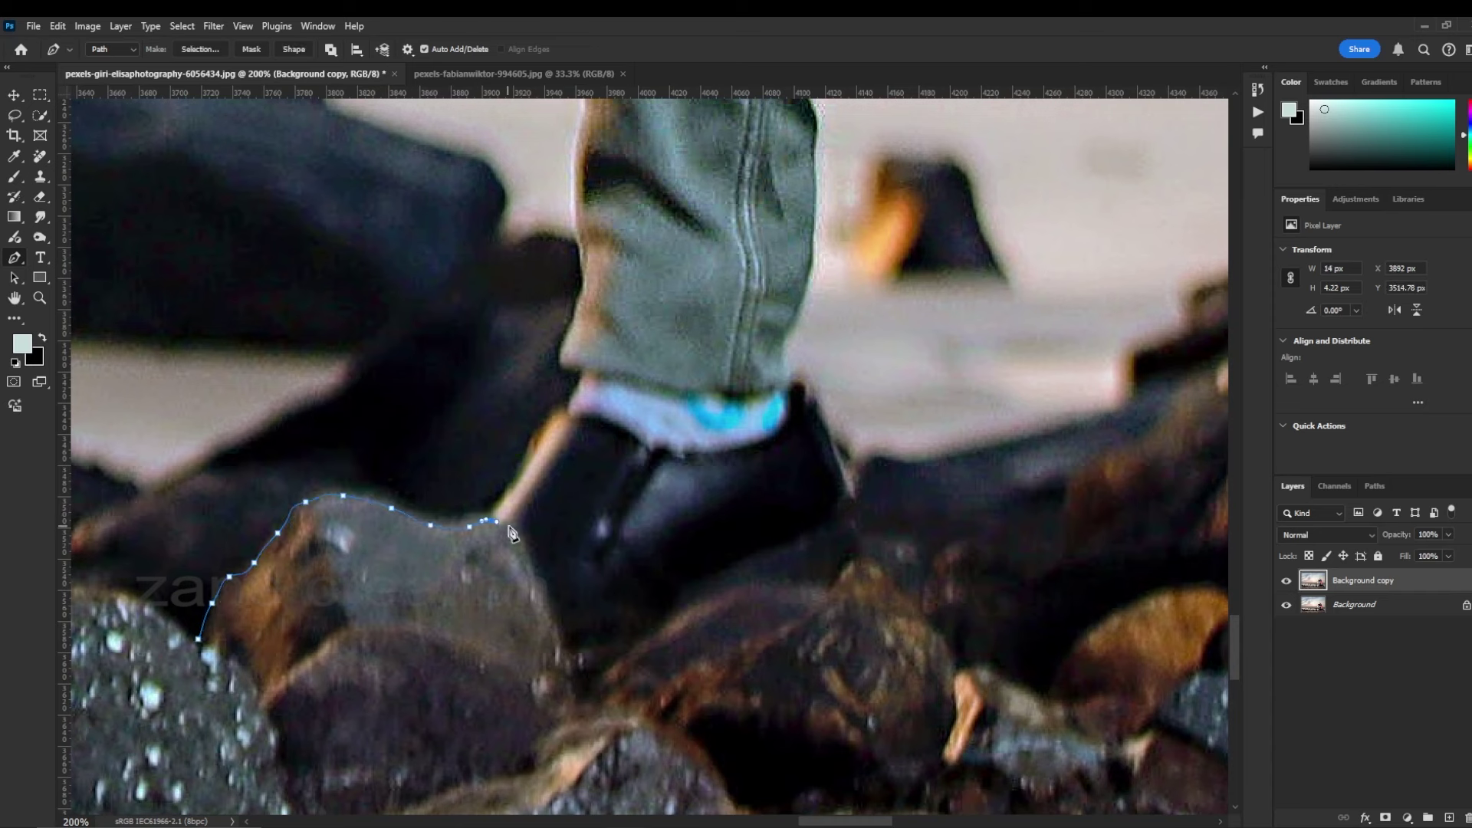
pyautogui.click(571, 422)
pyautogui.moveTo(571, 421); pyautogui.dragTo(545, 604)
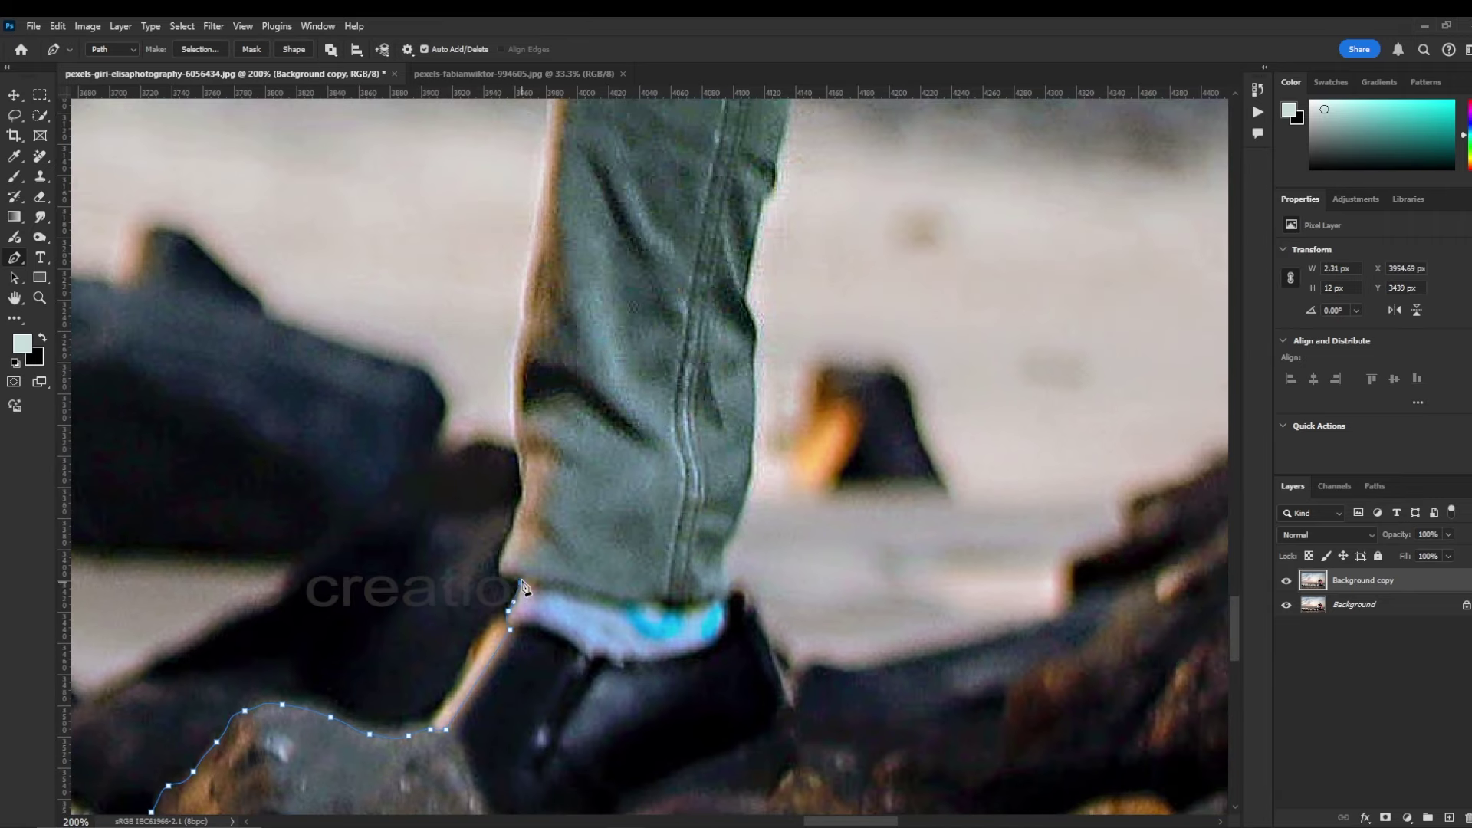
pyautogui.moveTo(488, 583); pyautogui.dragTo(420, 685)
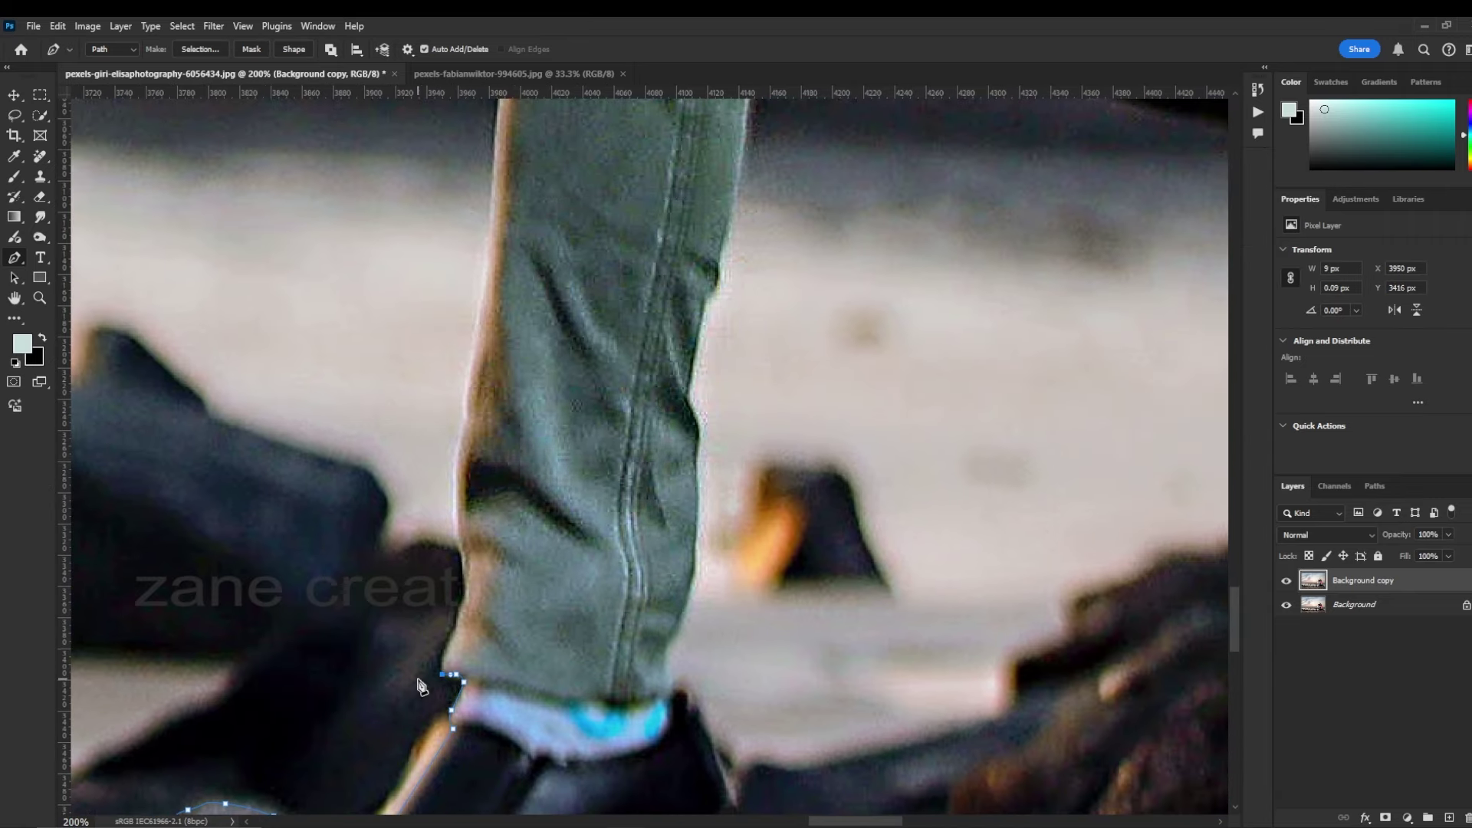
pyautogui.click(458, 612)
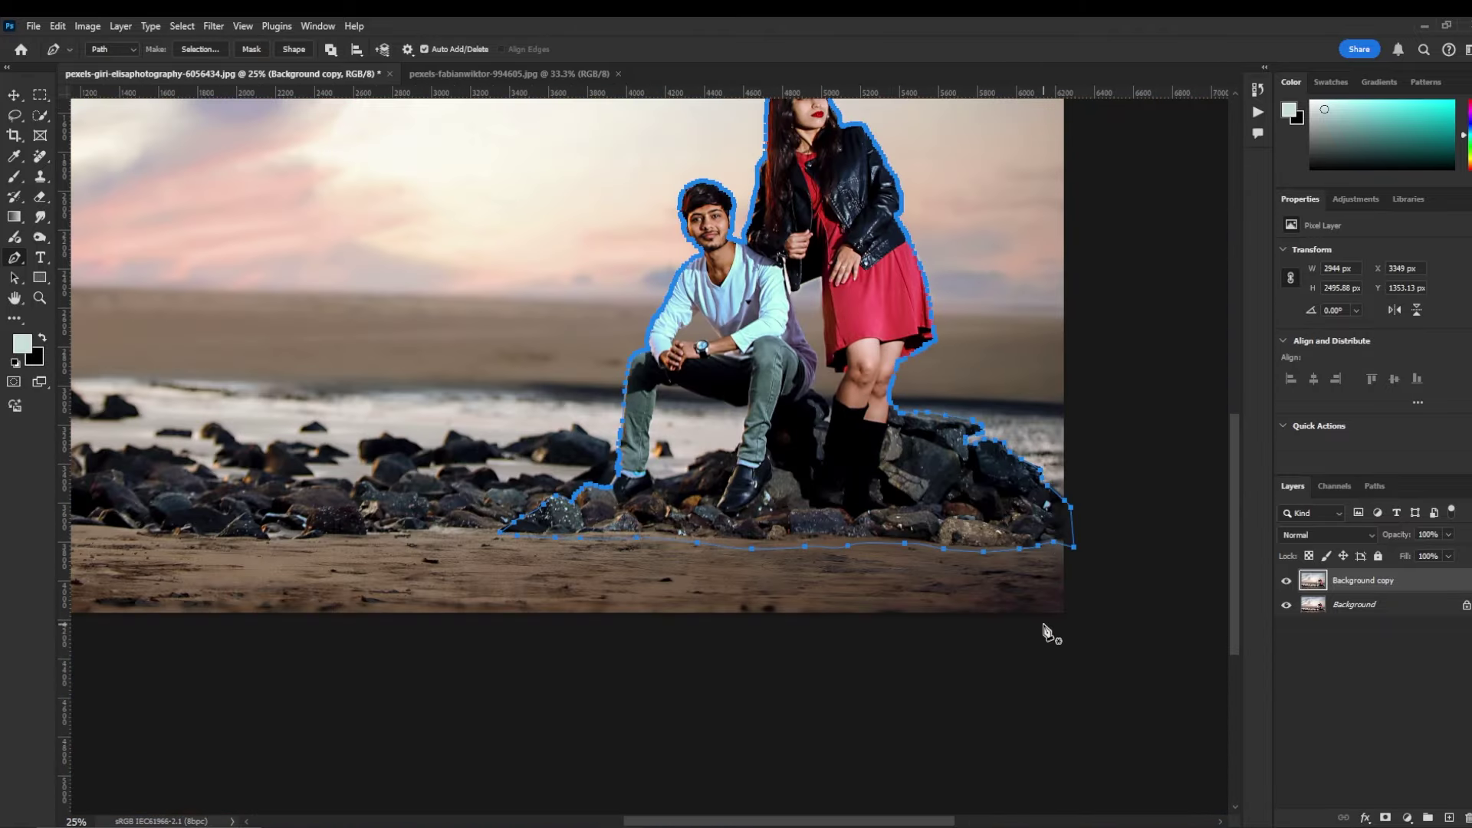
# Add a mask to the copy and fill the gap between the legs to hide it
pyautogui.click(1387, 820)
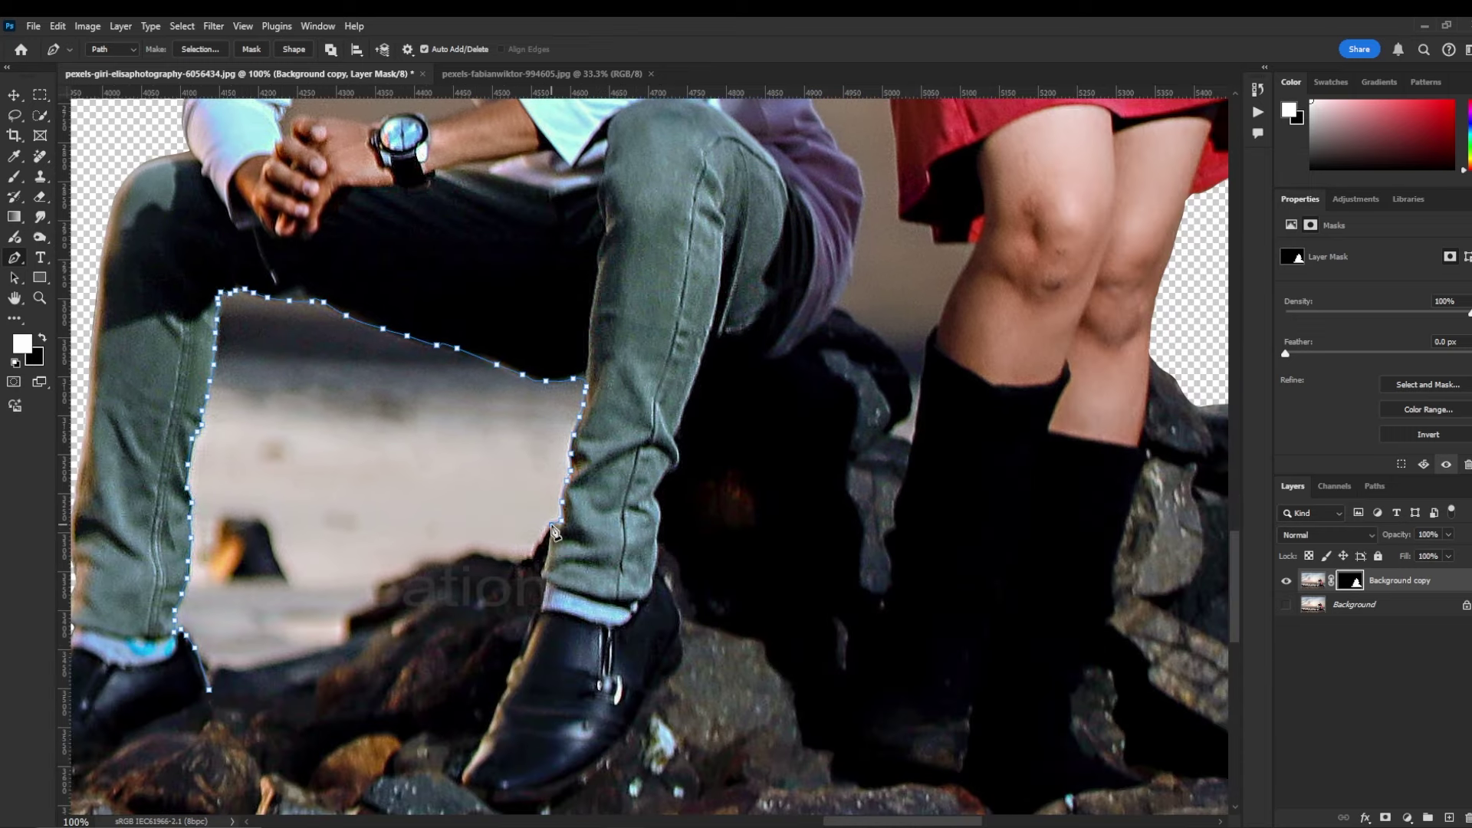
pyautogui.click(210, 698)
pyautogui.hotkey('ctrl', 'Return')
pyautogui.click(58, 26)
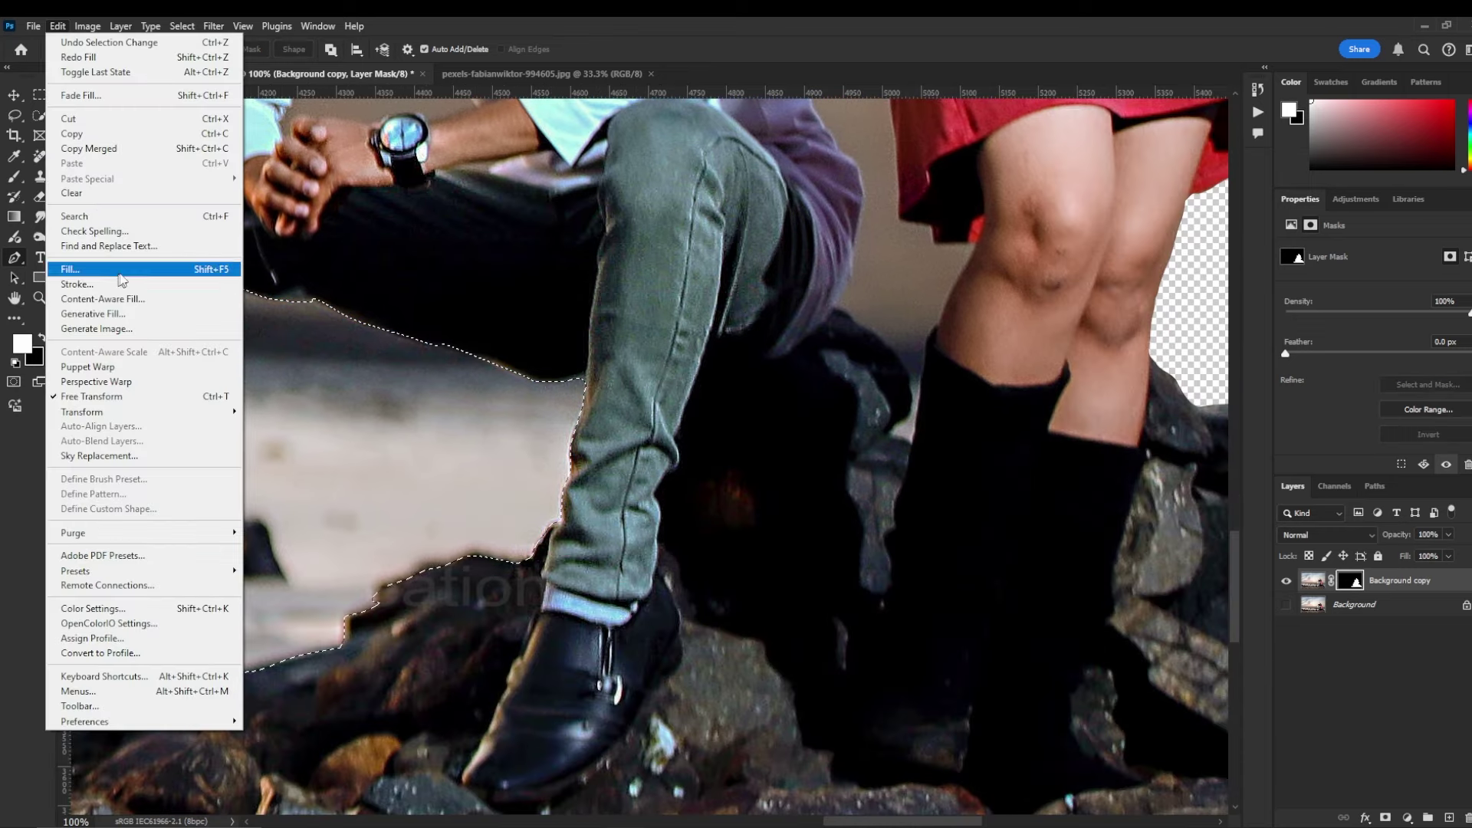
pyautogui.click(92, 266)
pyautogui.click(829, 400)
pyautogui.click(182, 26)
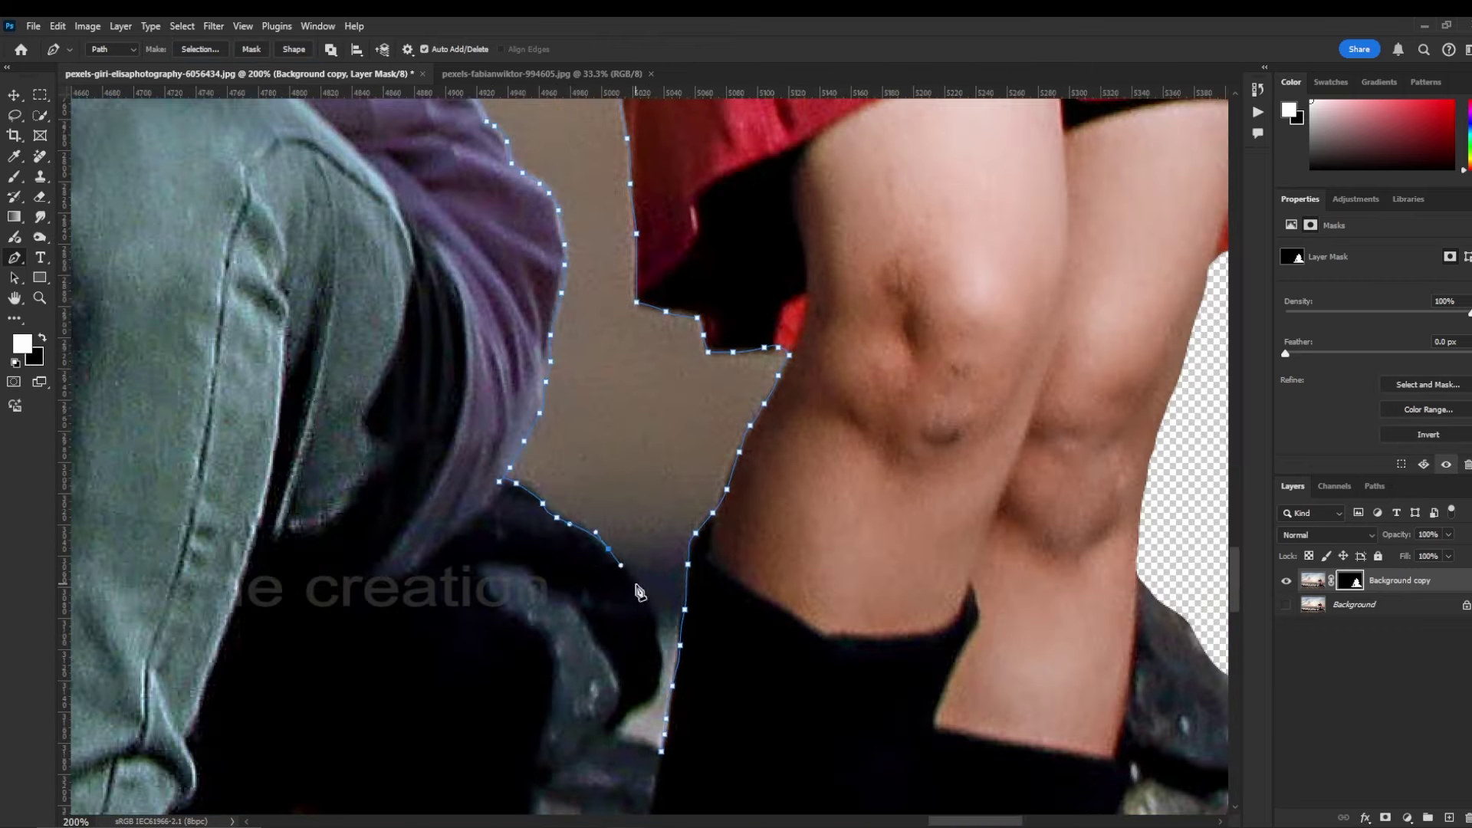
# Turn the gap path between the couple into a selection, fill it with background colour, and deselect
pyautogui.rightClick(636, 590)
pyautogui.click(690, 490)
pyautogui.click(825, 246)
pyautogui.click(57, 26)
pyautogui.click(65, 267)
pyautogui.click(736, 400)
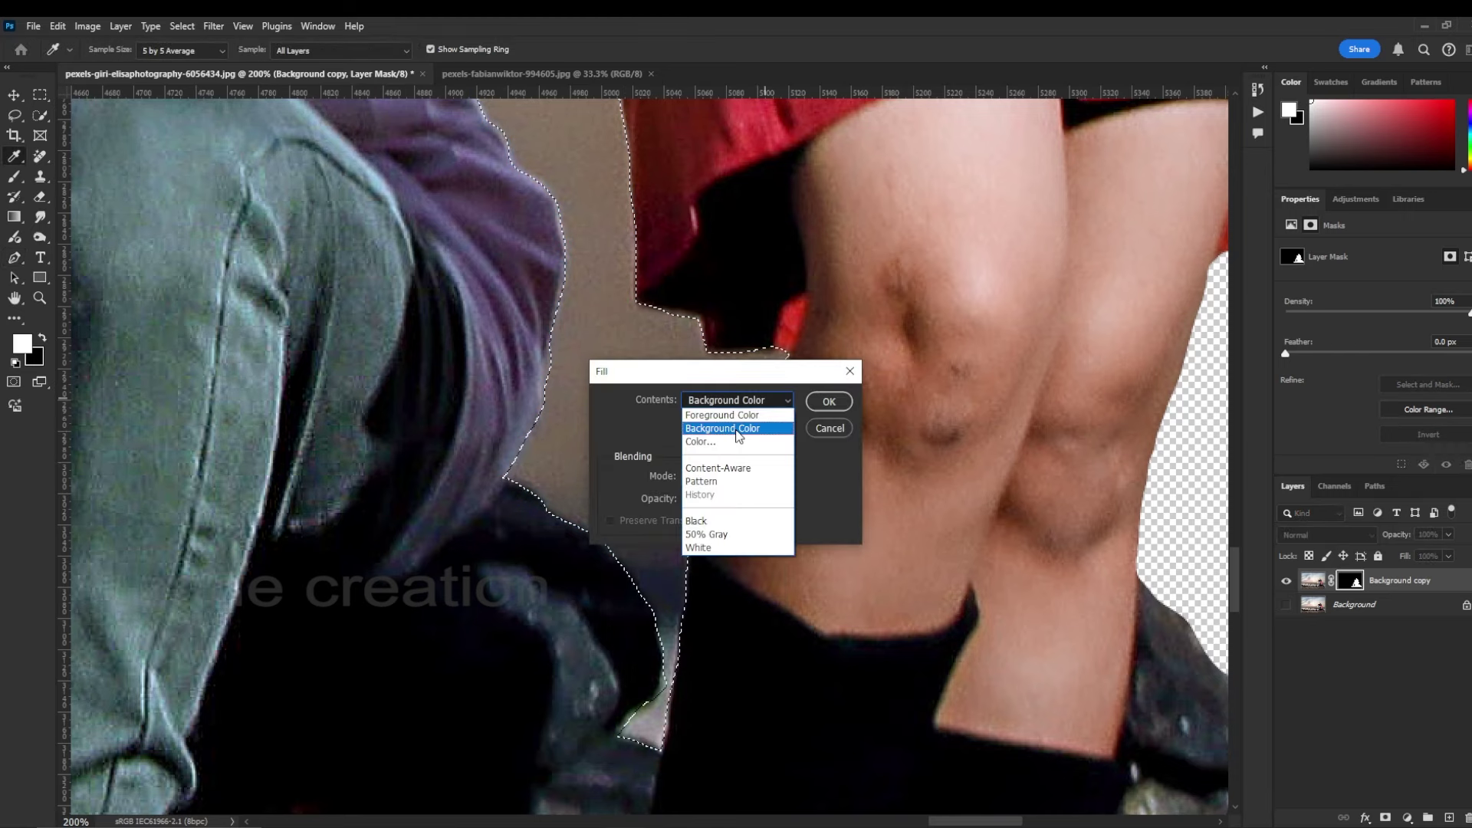
pyautogui.click(713, 422)
pyautogui.press('Return')
pyautogui.click(182, 26)
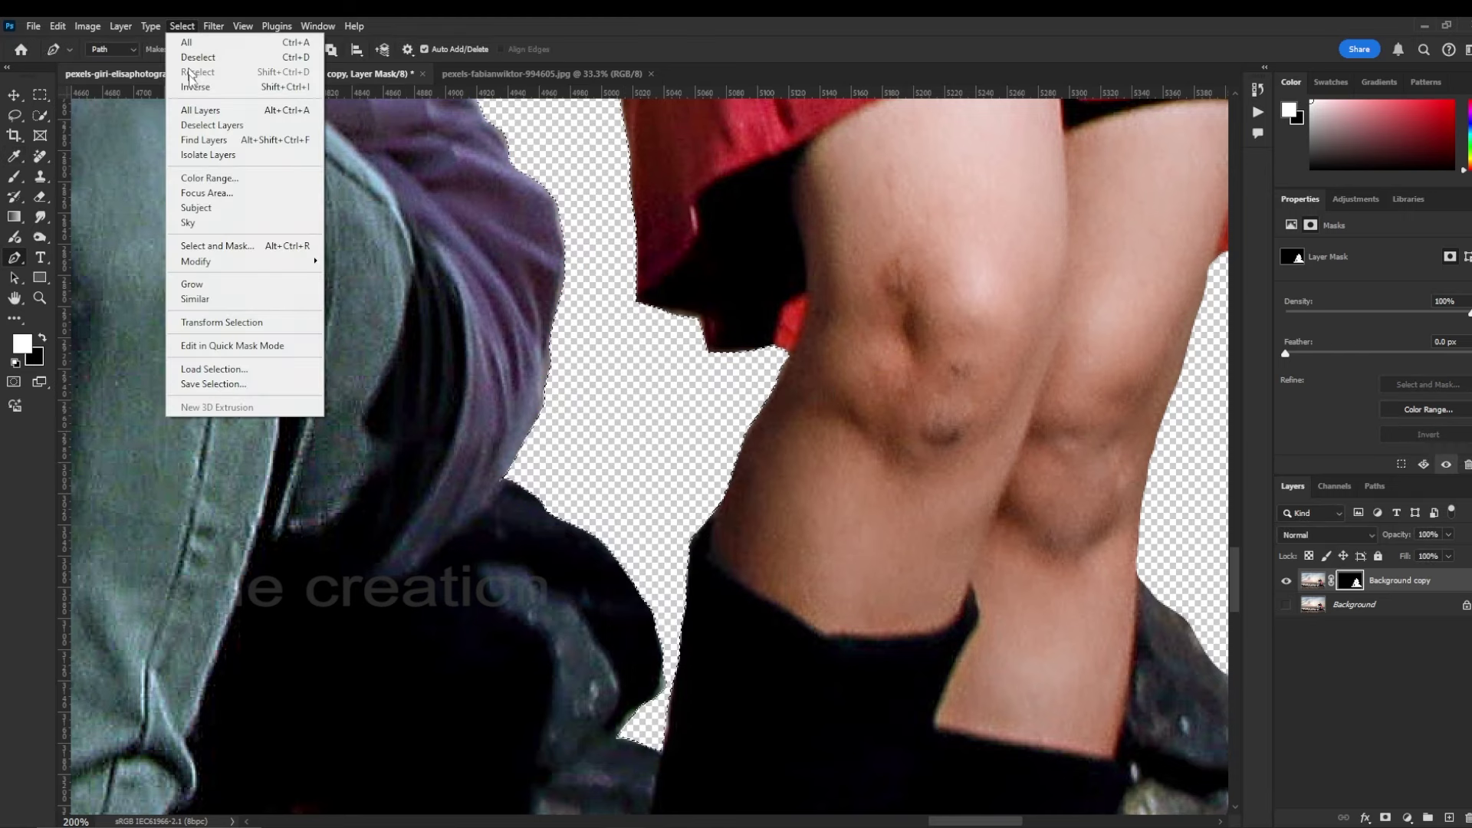
pyautogui.click(195, 53)
# Select the gap under the man's arm, fill it with background colour, and deselect
pyautogui.scroll(-6, 801, 376)
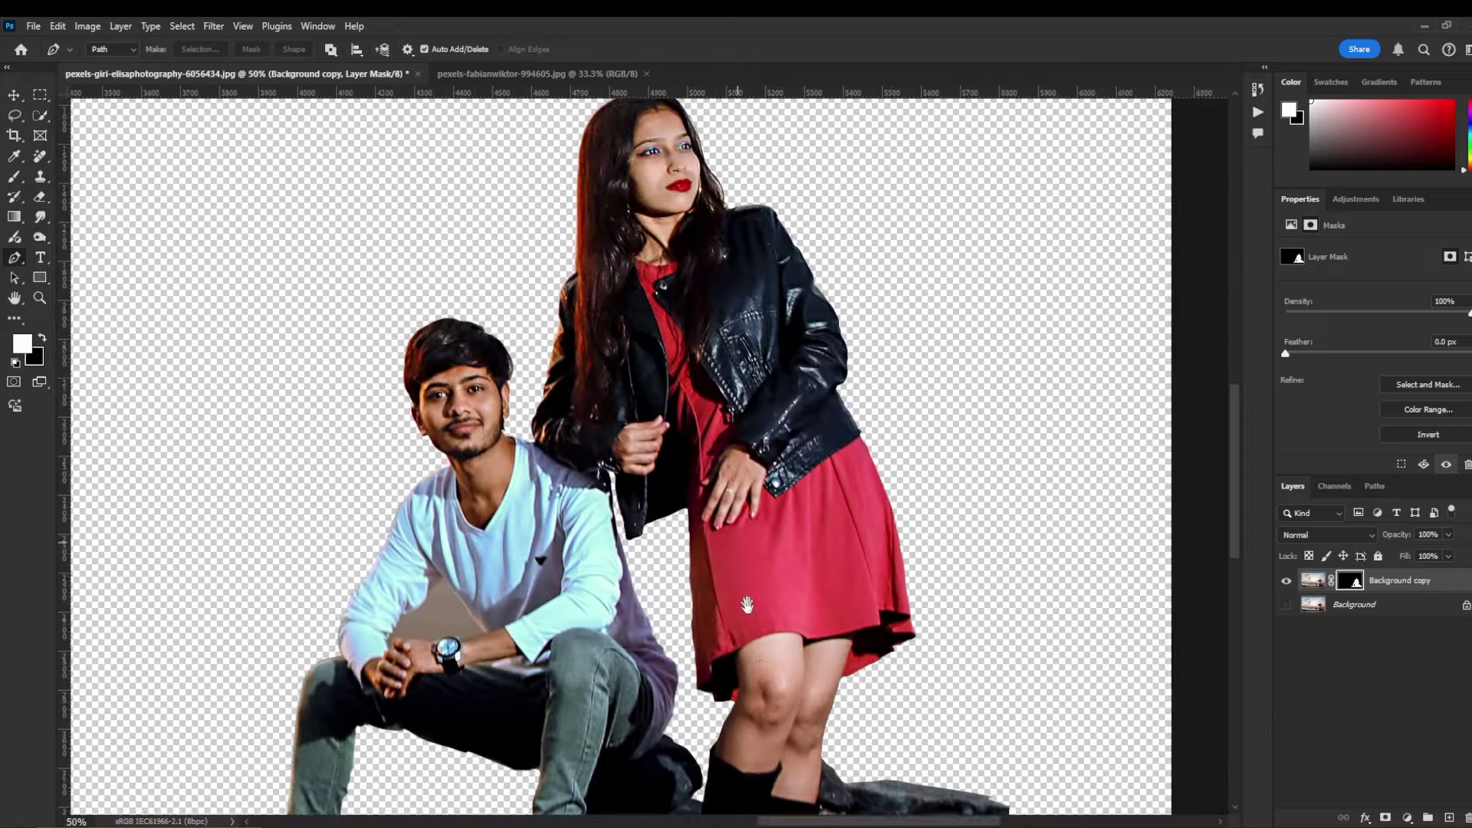
pyautogui.scroll(3, 627, 567)
pyautogui.scroll(4, 626, 568)
pyautogui.scroll(2, 302, 651)
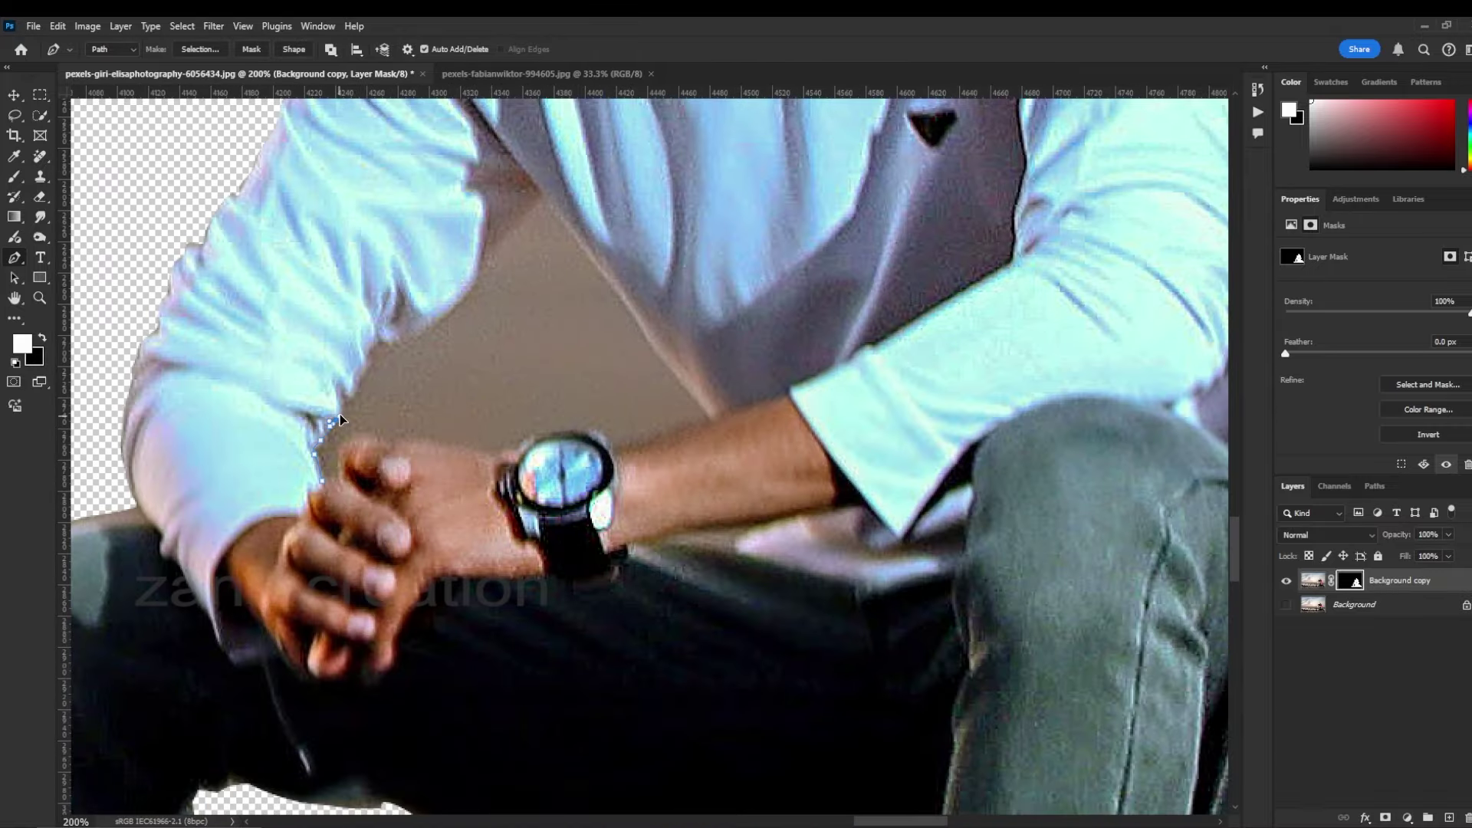
pyautogui.scroll(4, 506, 445)
pyautogui.hscroll(1, 536, 583)
pyautogui.hscroll(-5, 455, 710)
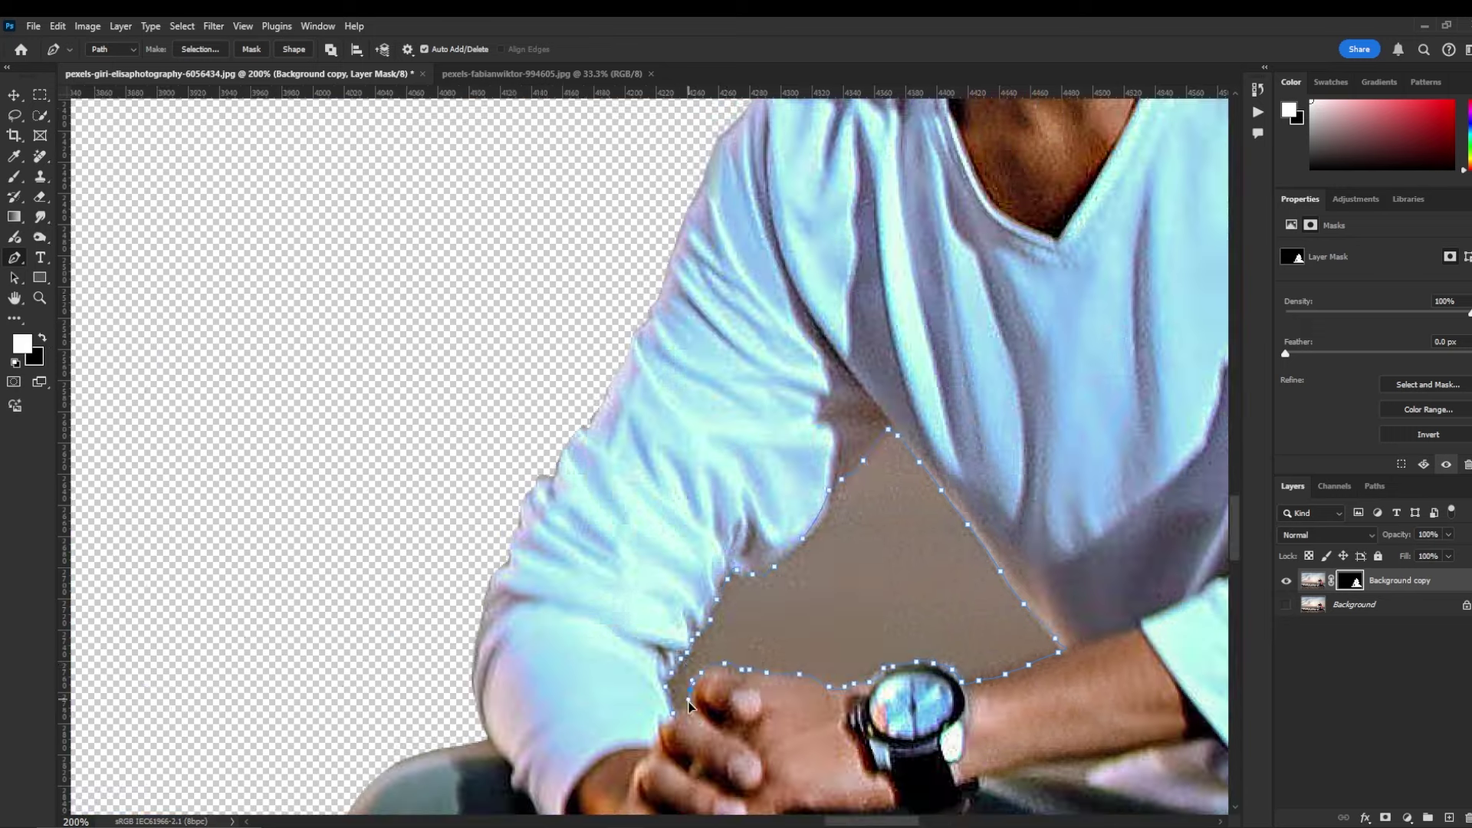
pyautogui.rightClick(920, 571)
pyautogui.click(966, 286)
pyautogui.press('Return')
pyautogui.click(58, 25)
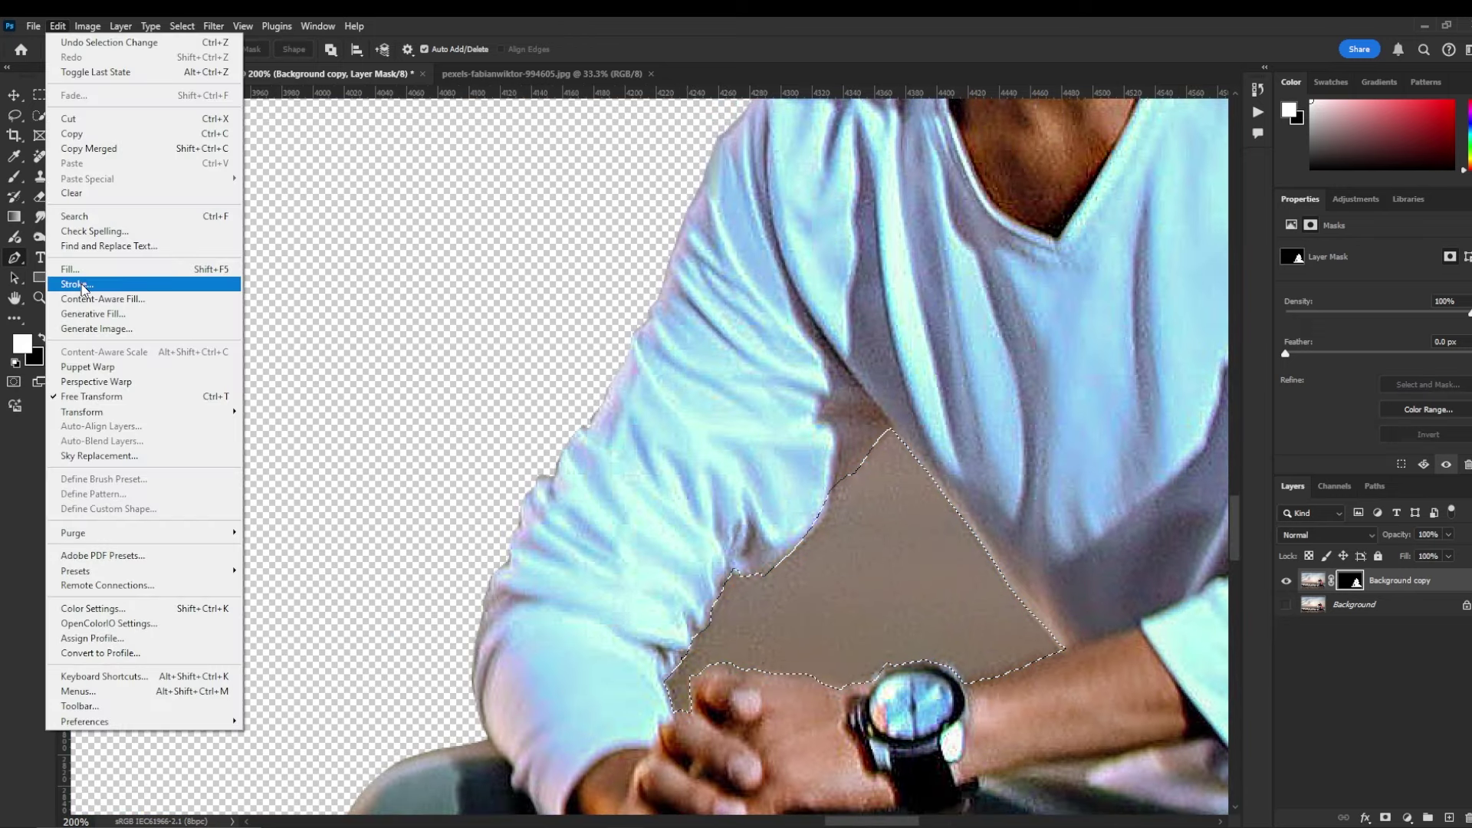
pyautogui.click(84, 287)
pyautogui.press('Return')
pyautogui.hotkey('ctrl', 'd')
# Zoom out to view the whole masked couple and select the Background layer
pyautogui.hotkey('ctrl', '-')
pyautogui.hotkey('ctrl', '-')
pyautogui.hotkey('ctrl', '-')
pyautogui.moveTo(951, 123); pyautogui.dragTo(579, 383)
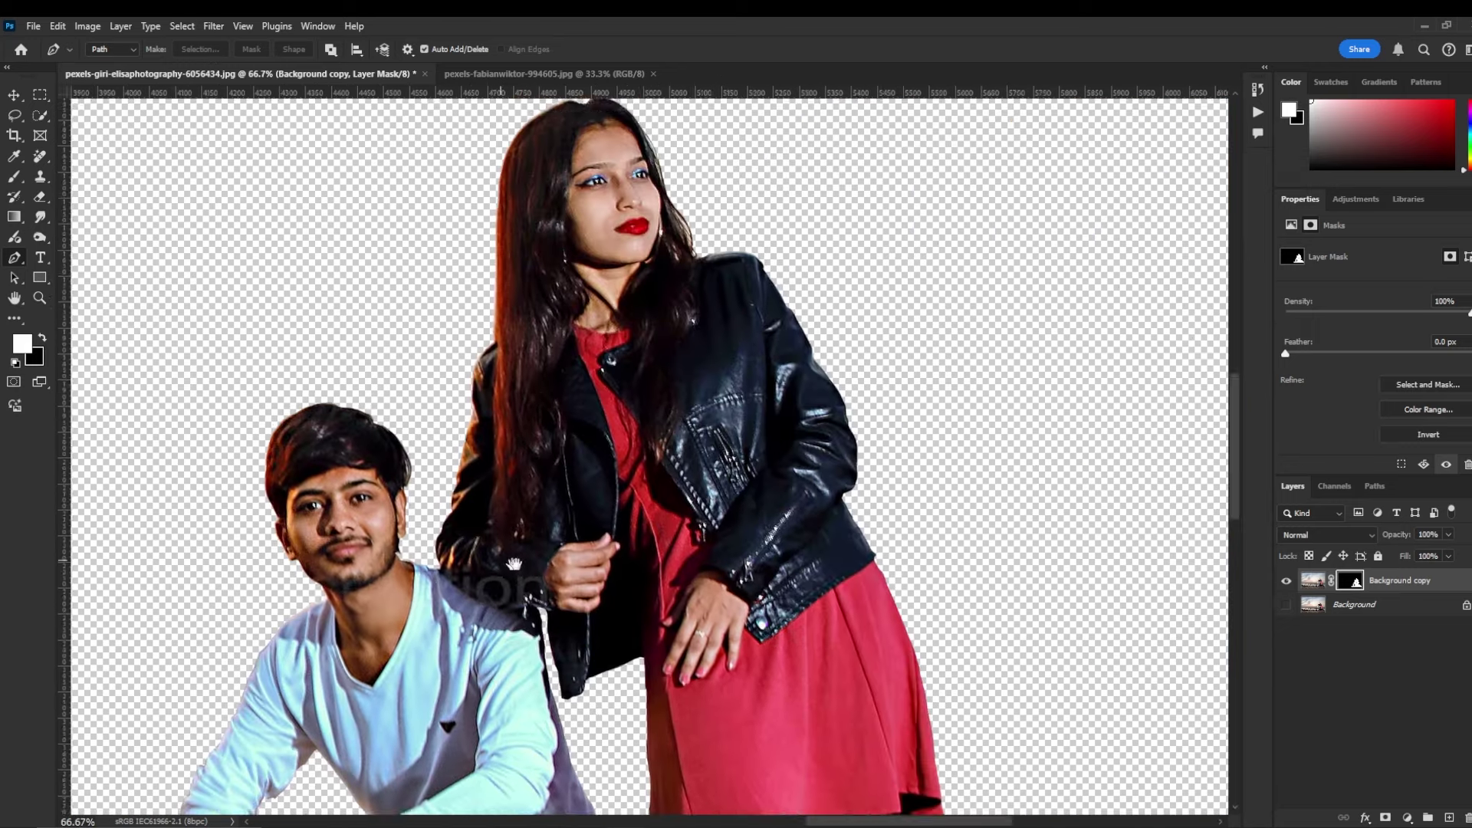
pyautogui.hotkey('ctrl', '-')
pyautogui.hotkey('ctrl', '-')
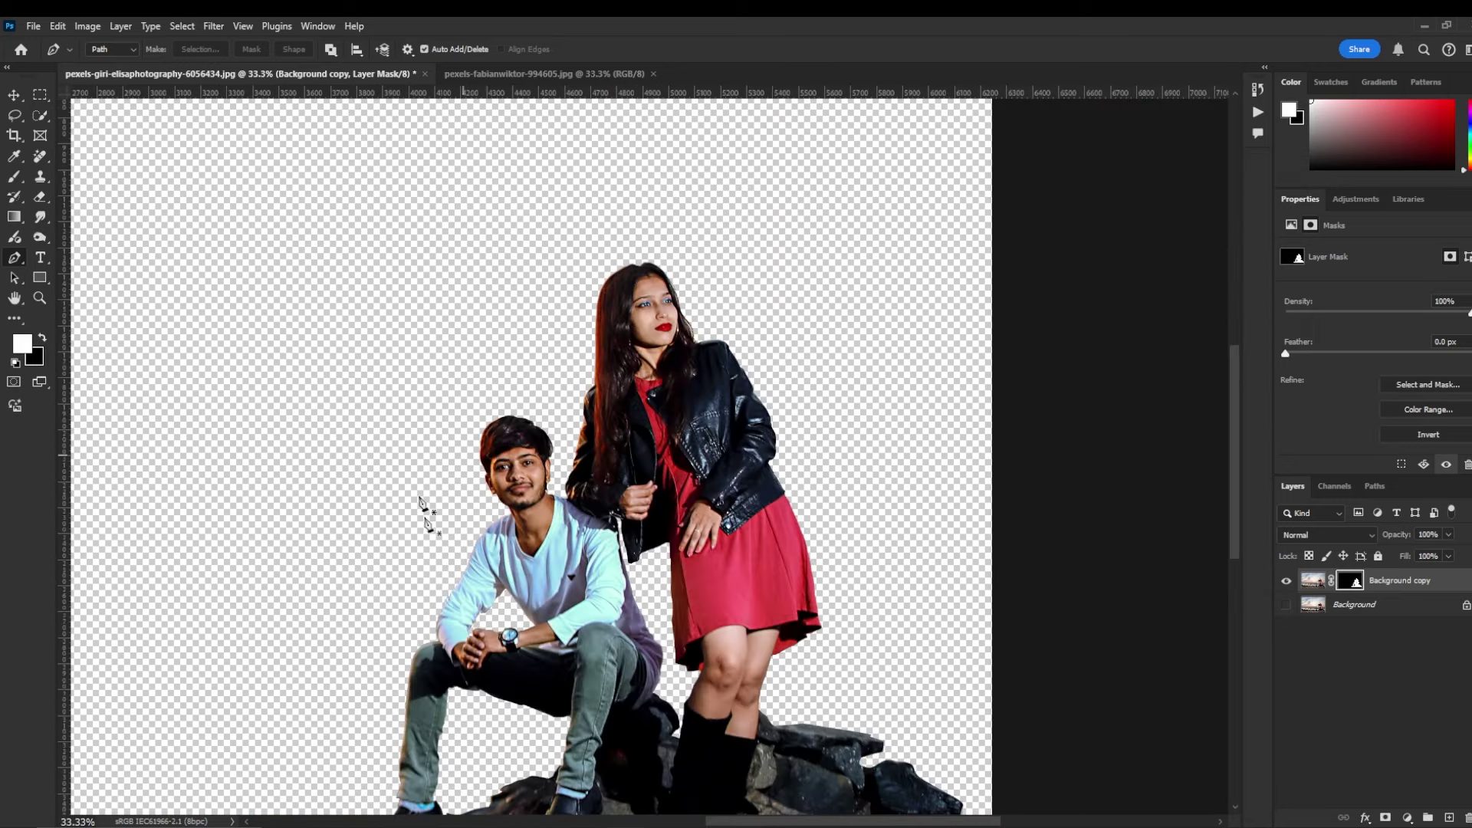
pyautogui.click(1304, 605)
# Add a bright green Solid Color fill layer above the Background layer
pyautogui.click(1407, 817)
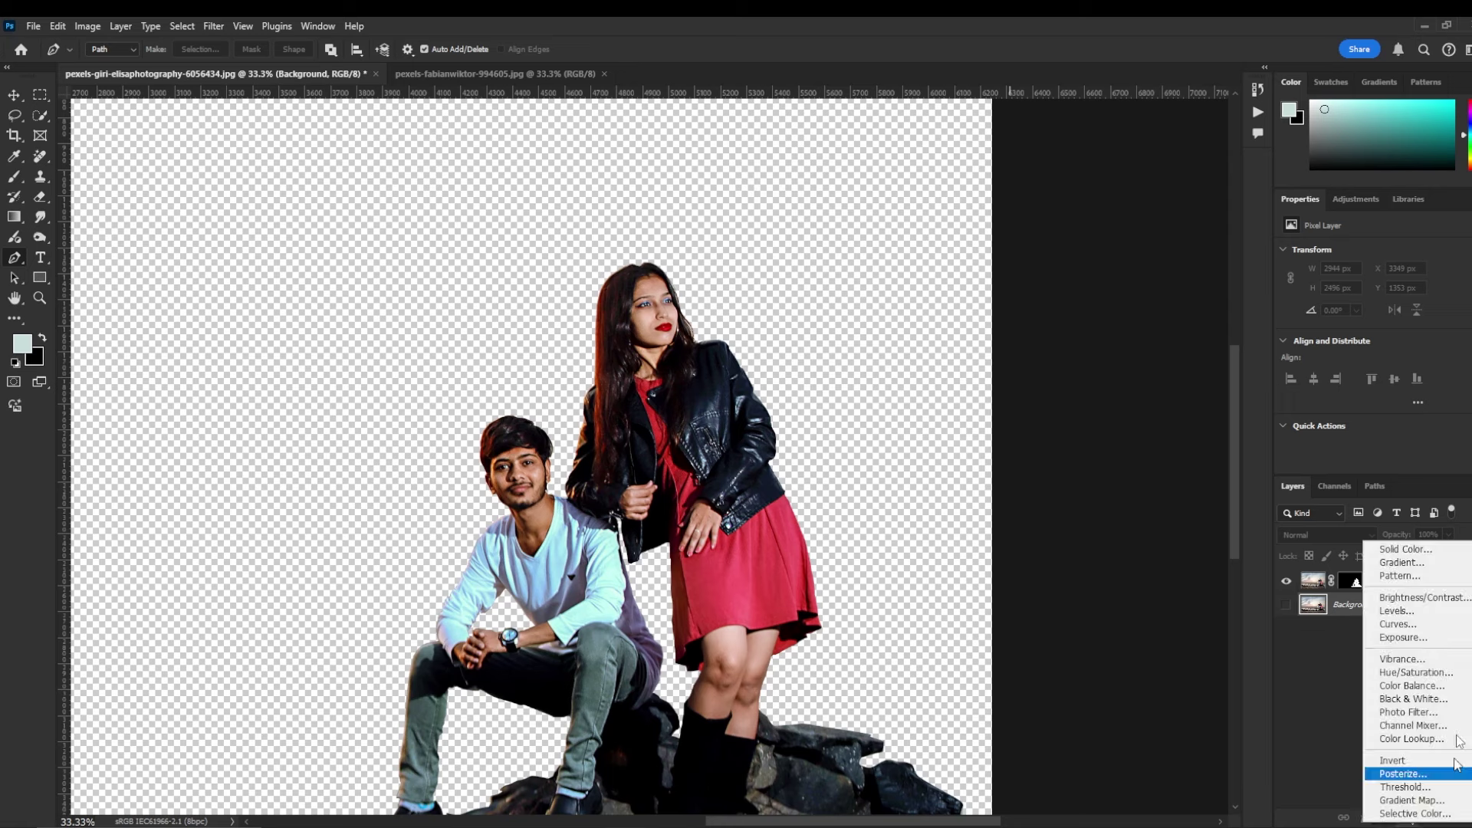
pyautogui.click(1388, 546)
pyautogui.moveTo(1299, 660); pyautogui.dragTo(1298, 681)
pyautogui.moveTo(1211, 582); pyautogui.dragTo(1197, 543)
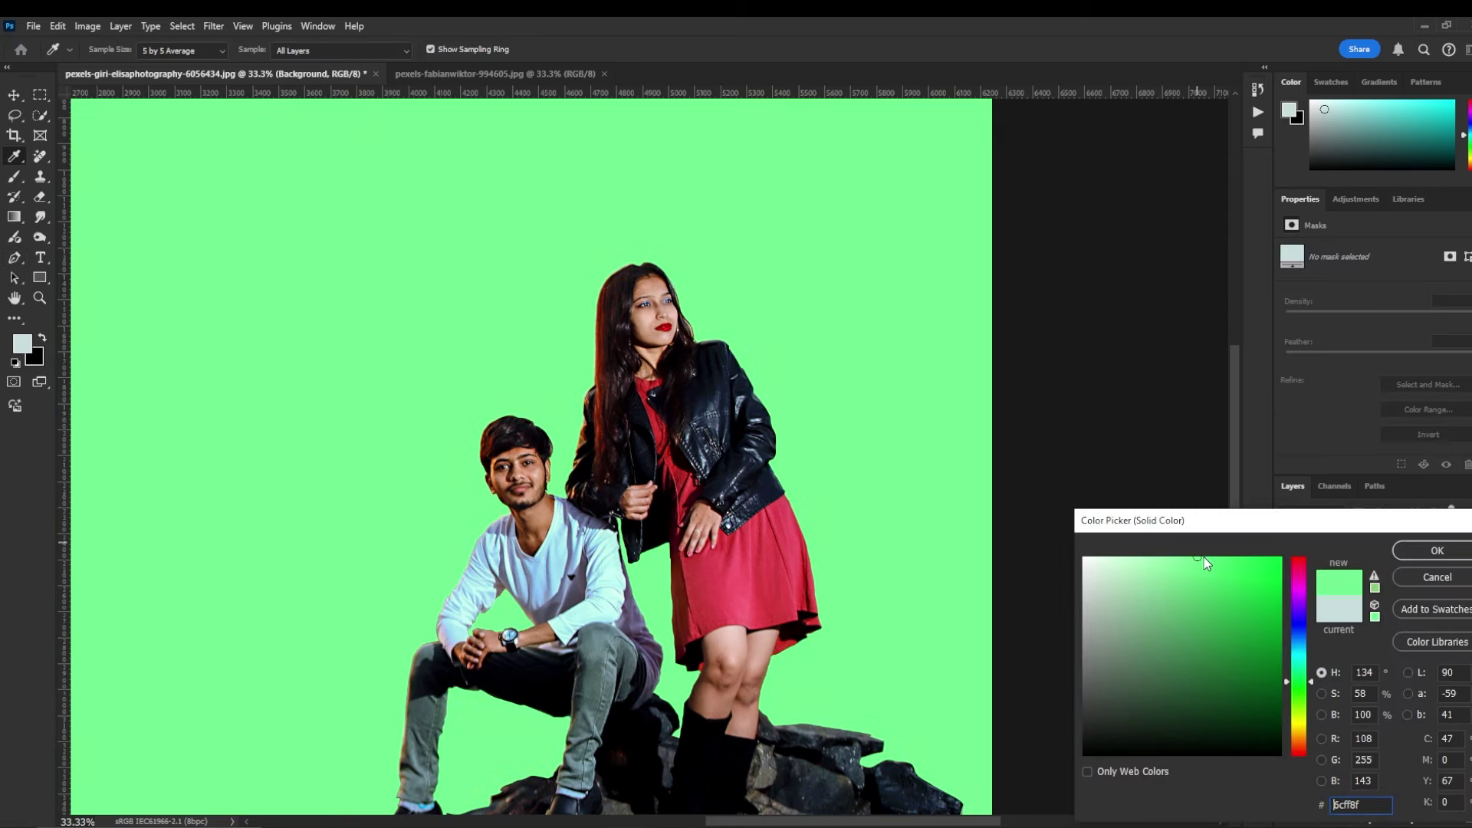
pyautogui.click(1437, 552)
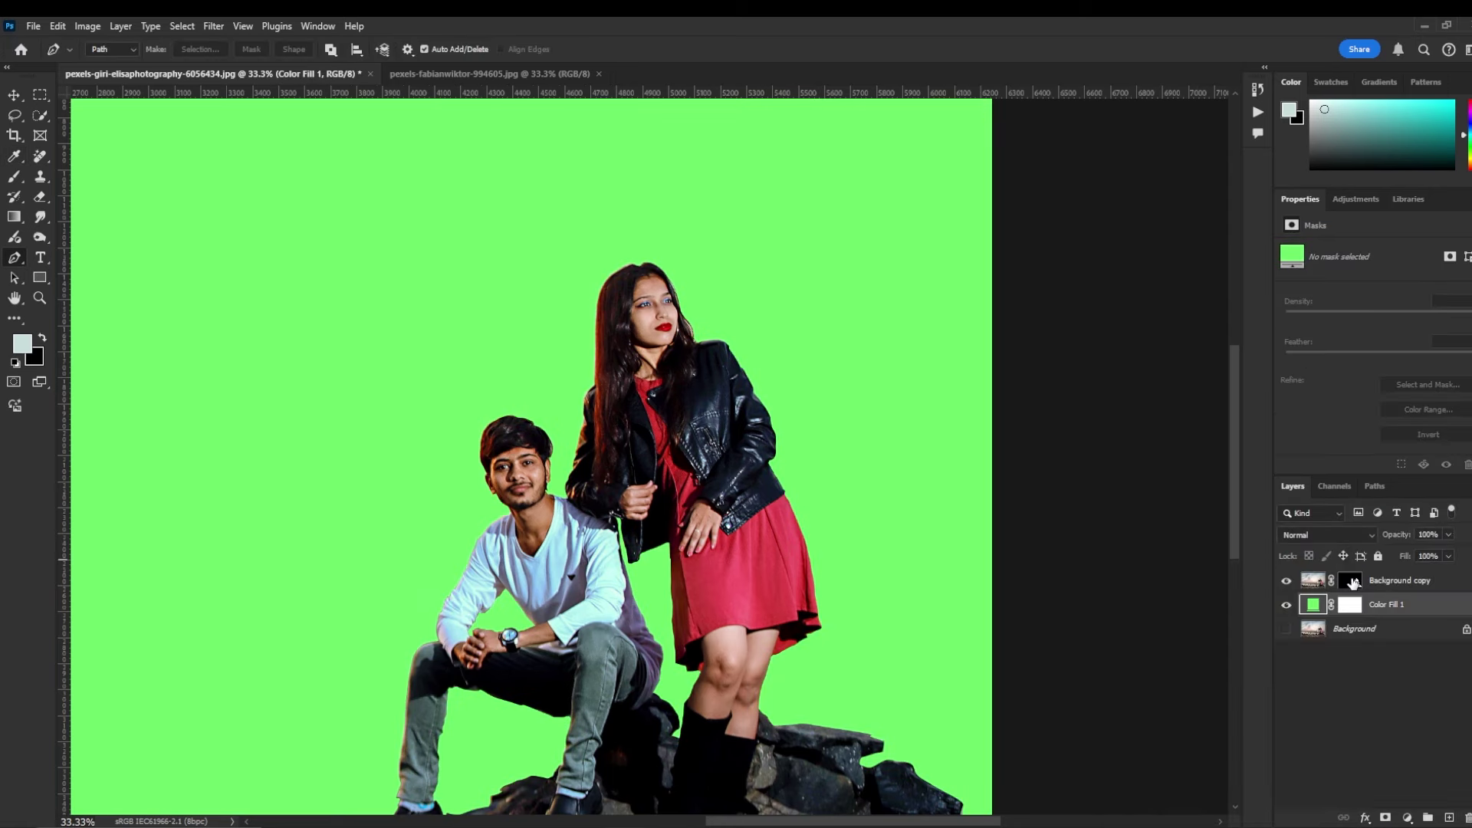
pyautogui.rightClick(1348, 583)
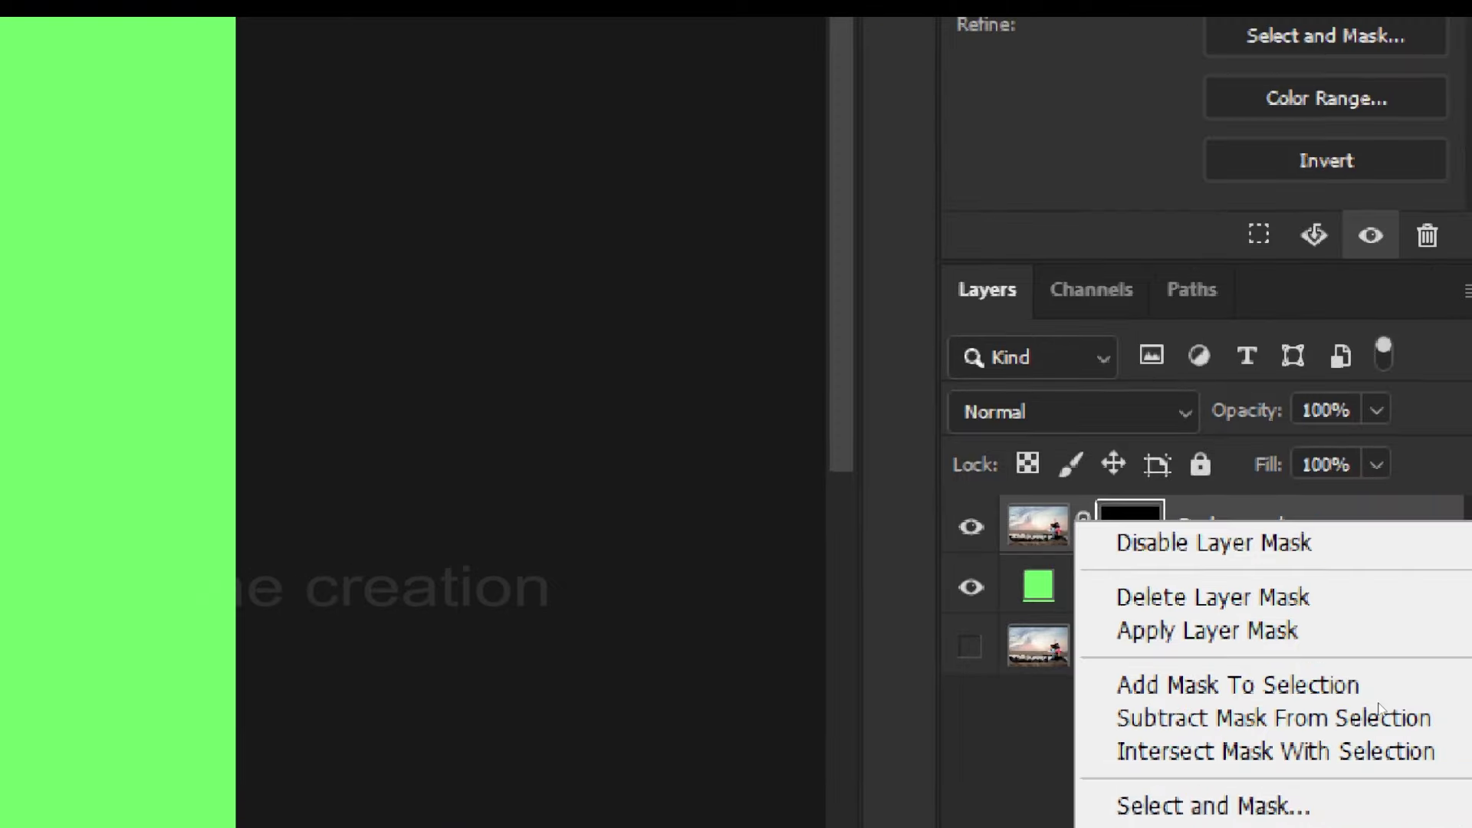
# Open Select and Mask with the Overlay view and zoom in on the couple
pyautogui.click(1415, 817)
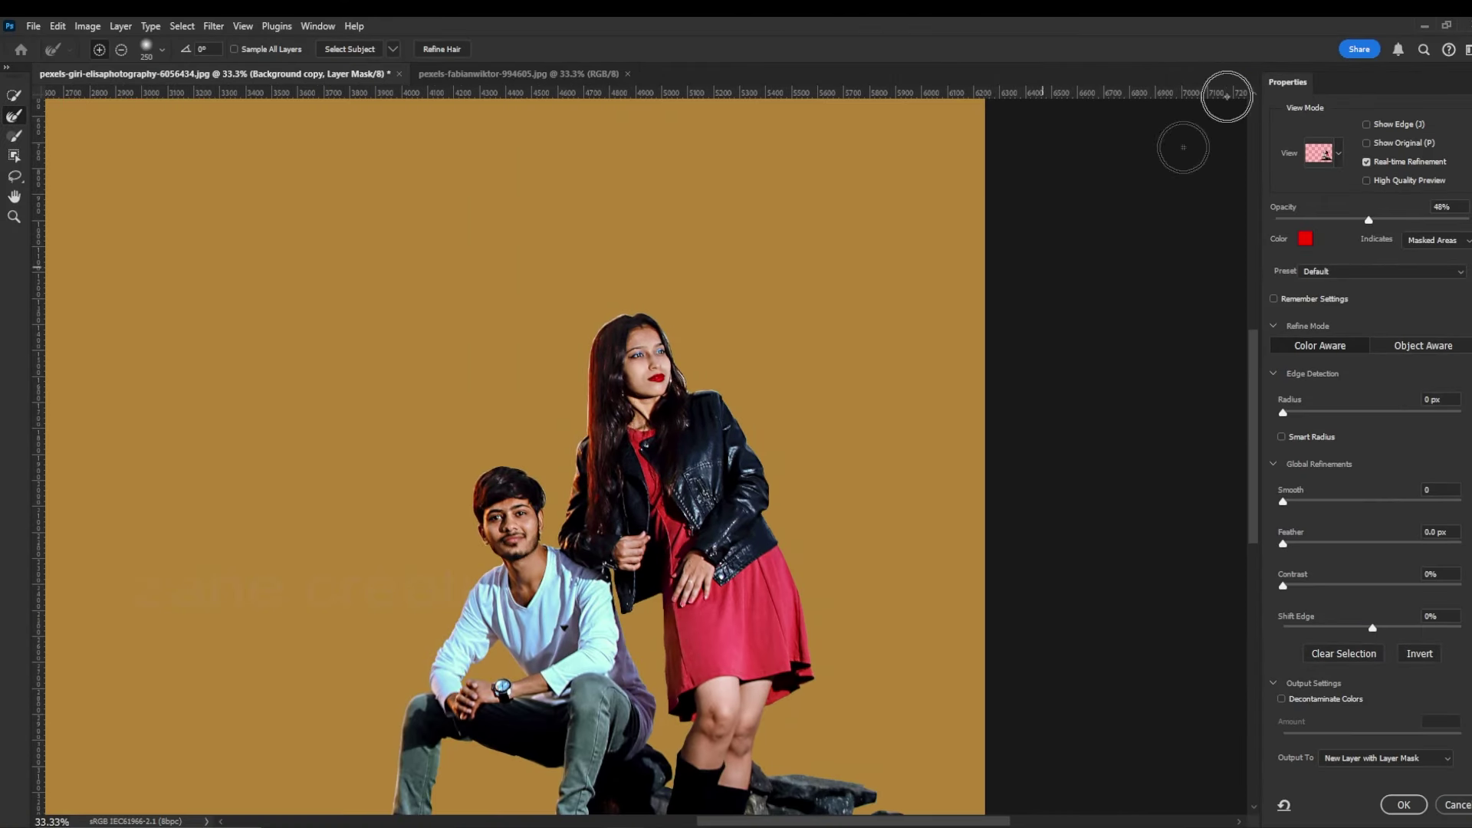
pyautogui.click(1338, 153)
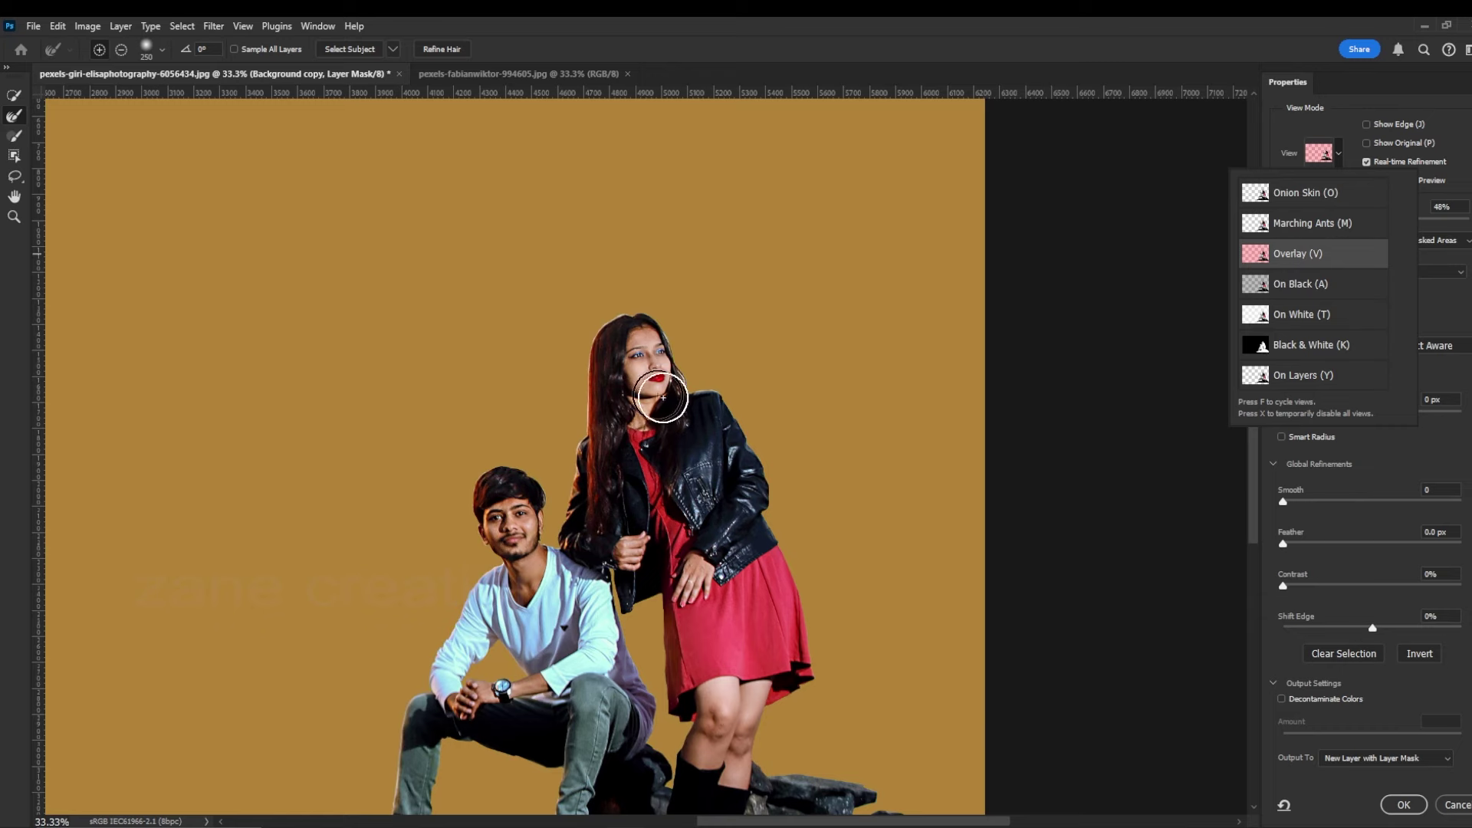
pyautogui.click(1296, 256)
pyautogui.hotkey('ctrl', '+')
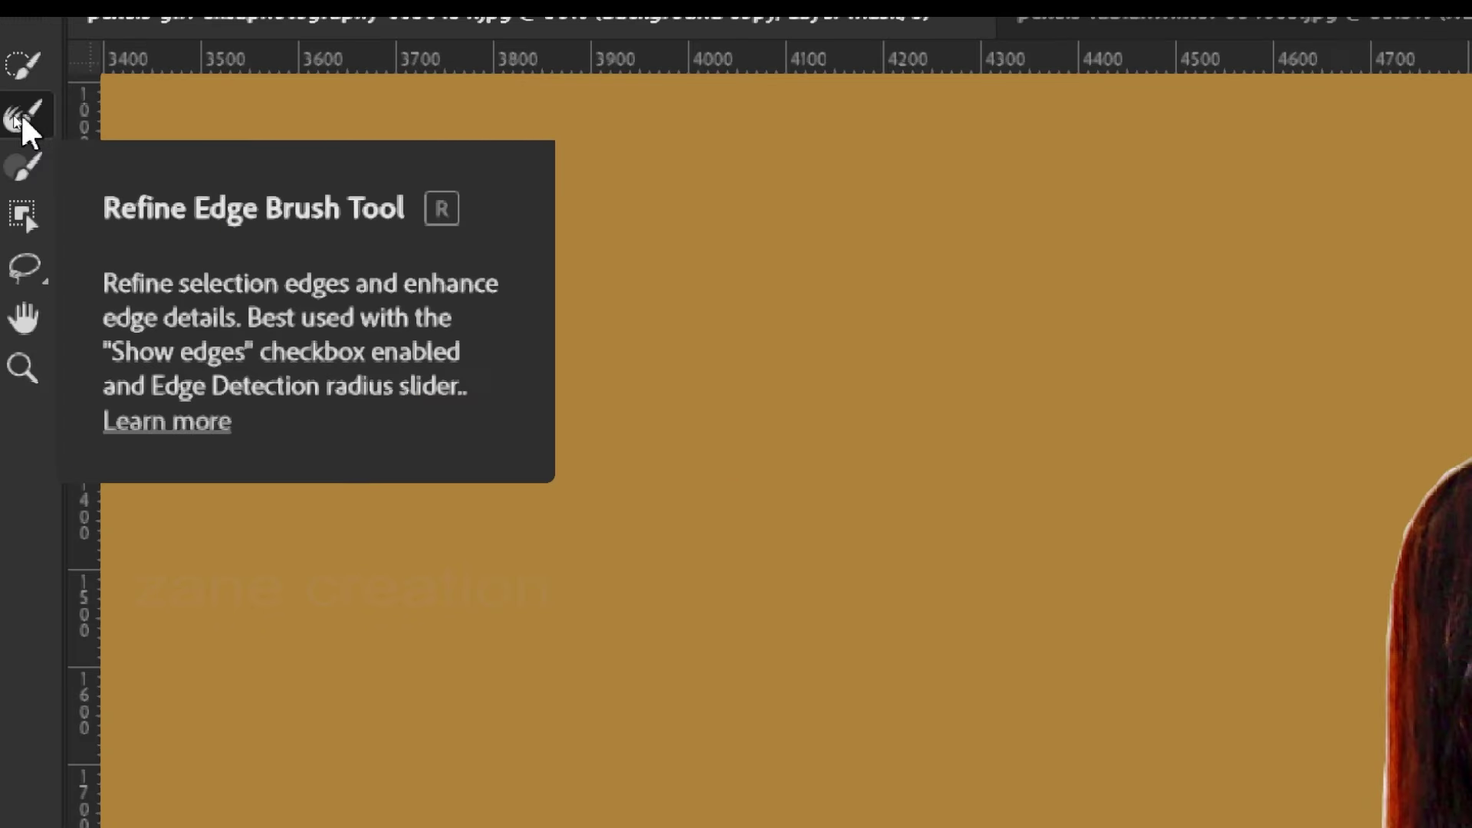
# Brush along the woman's hair with the Refine Edge Brush, sized from about 97 to 49 px
pyautogui.click(21, 115)
pyautogui.moveTo(339, 253); pyautogui.dragTo(352, 319)
pyautogui.click(161, 49)
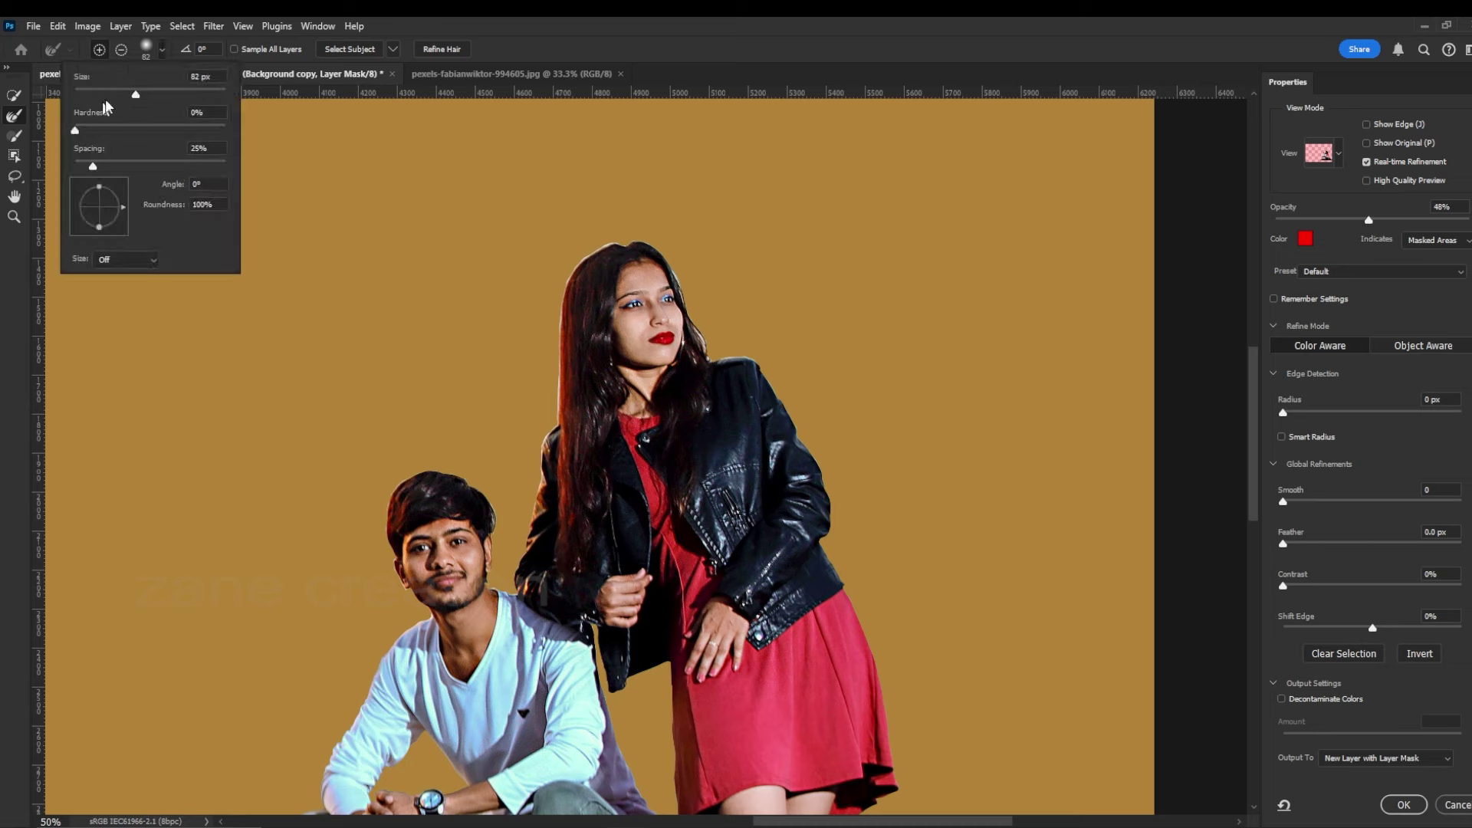
pyautogui.moveTo(136, 94); pyautogui.dragTo(147, 94)
pyautogui.press('Return')
pyautogui.hotkey('ctrl', '=')
pyautogui.moveTo(281, 577)
pyautogui.mouseDown()
pyautogui.moveTo(297, 587)
pyautogui.moveTo(407, 473)
pyautogui.moveTo(448, 621)
pyautogui.mouseUp()
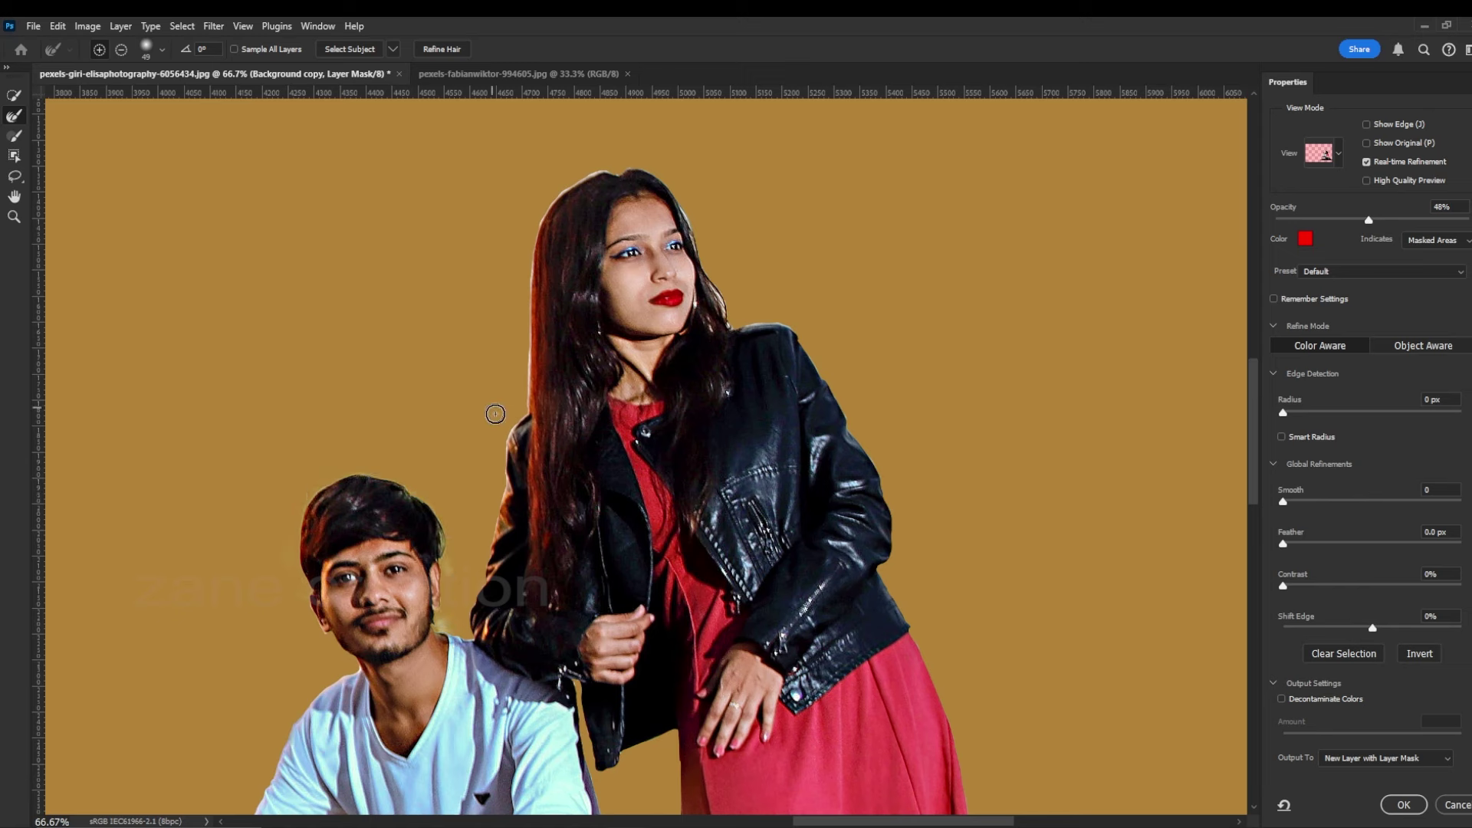
pyautogui.moveTo(495, 414)
pyautogui.mouseDown()
pyautogui.moveTo(558, 187)
pyautogui.moveTo(727, 308)
pyautogui.mouseUp()
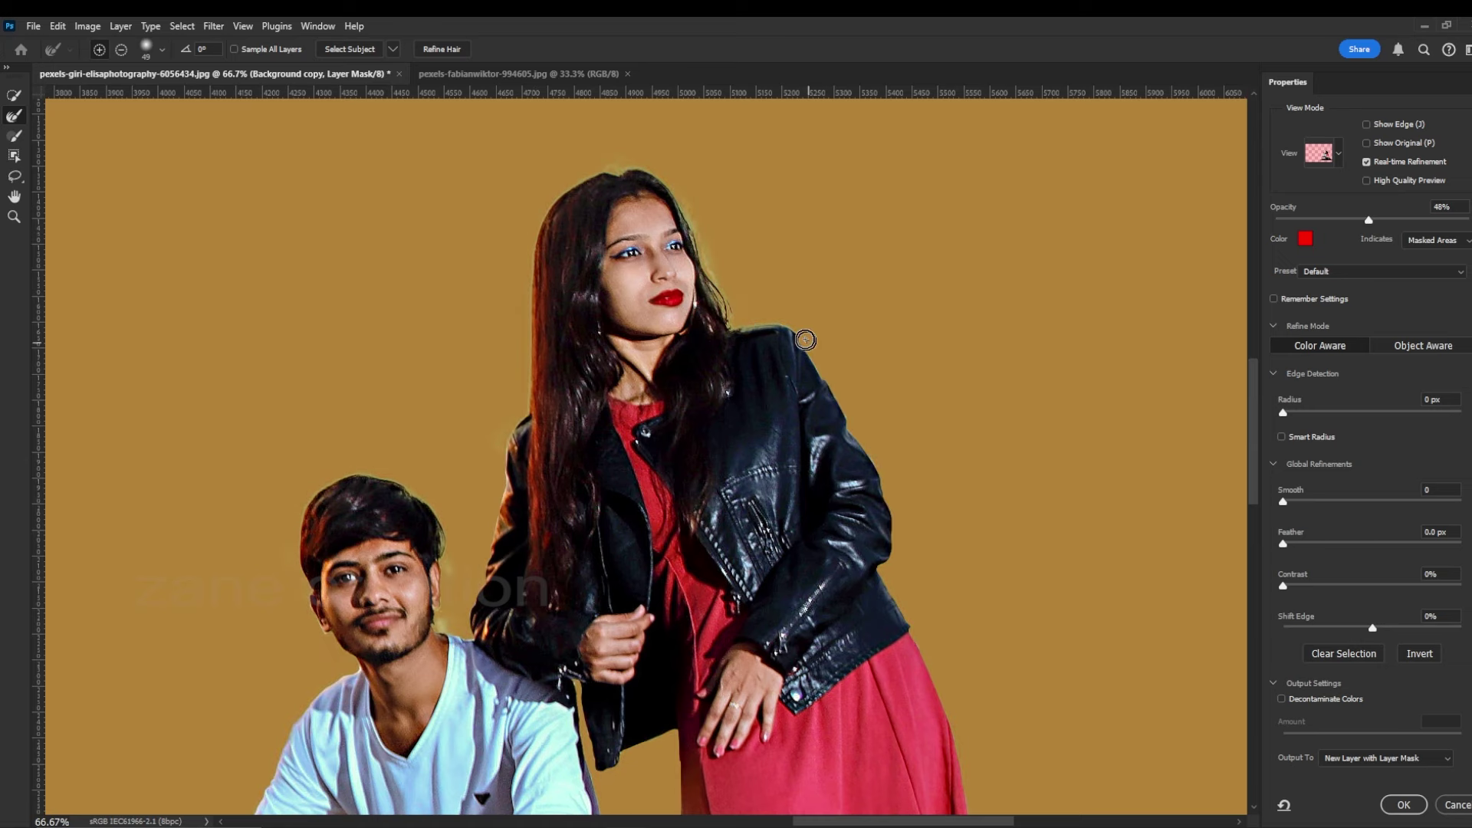
pyautogui.moveTo(805, 340); pyautogui.dragTo(989, 232)
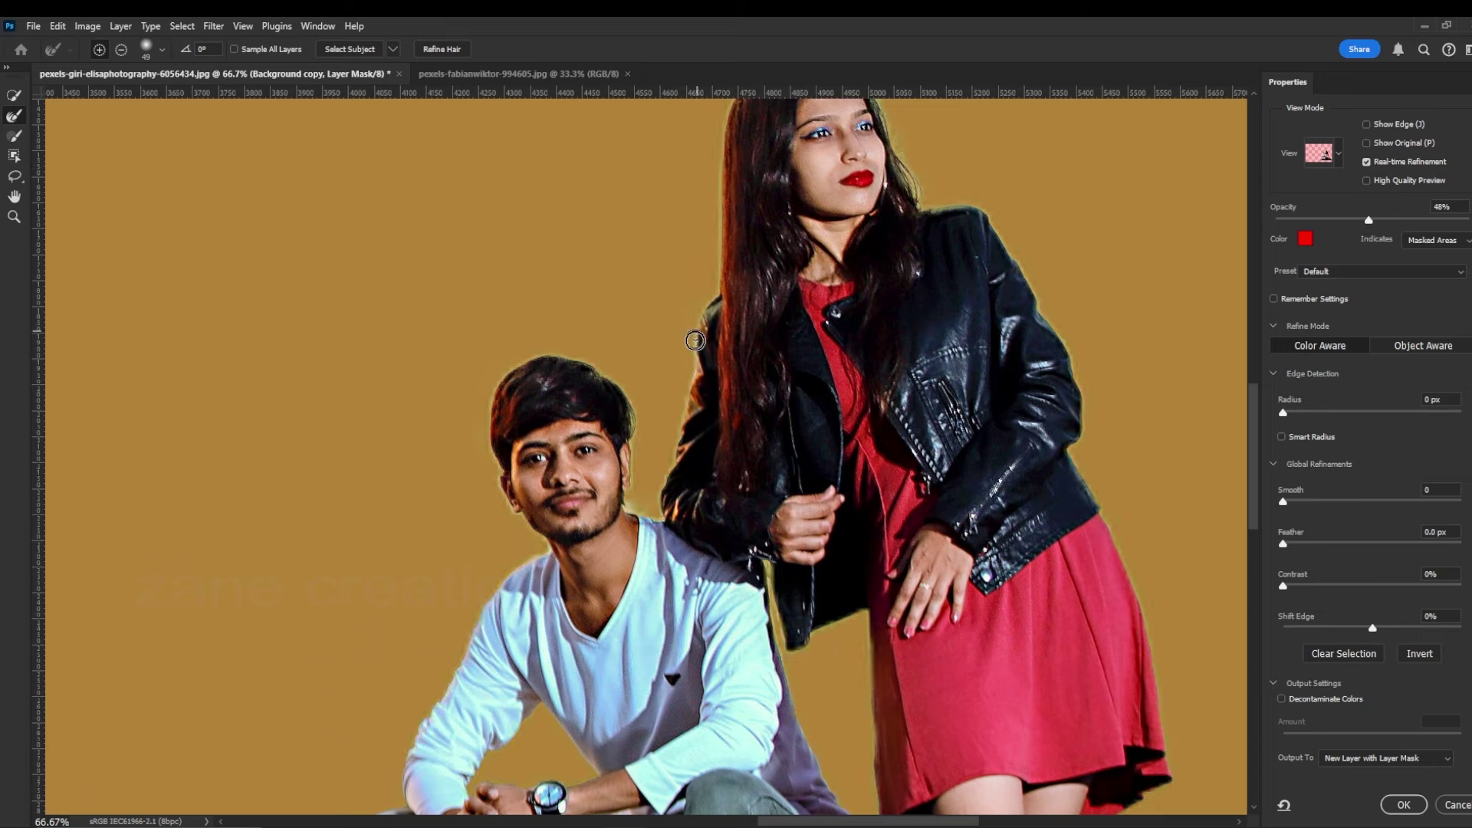
# Preview On Layers, set Shift Edge to -6%, and output a new masked layer
pyautogui.click(1334, 153)
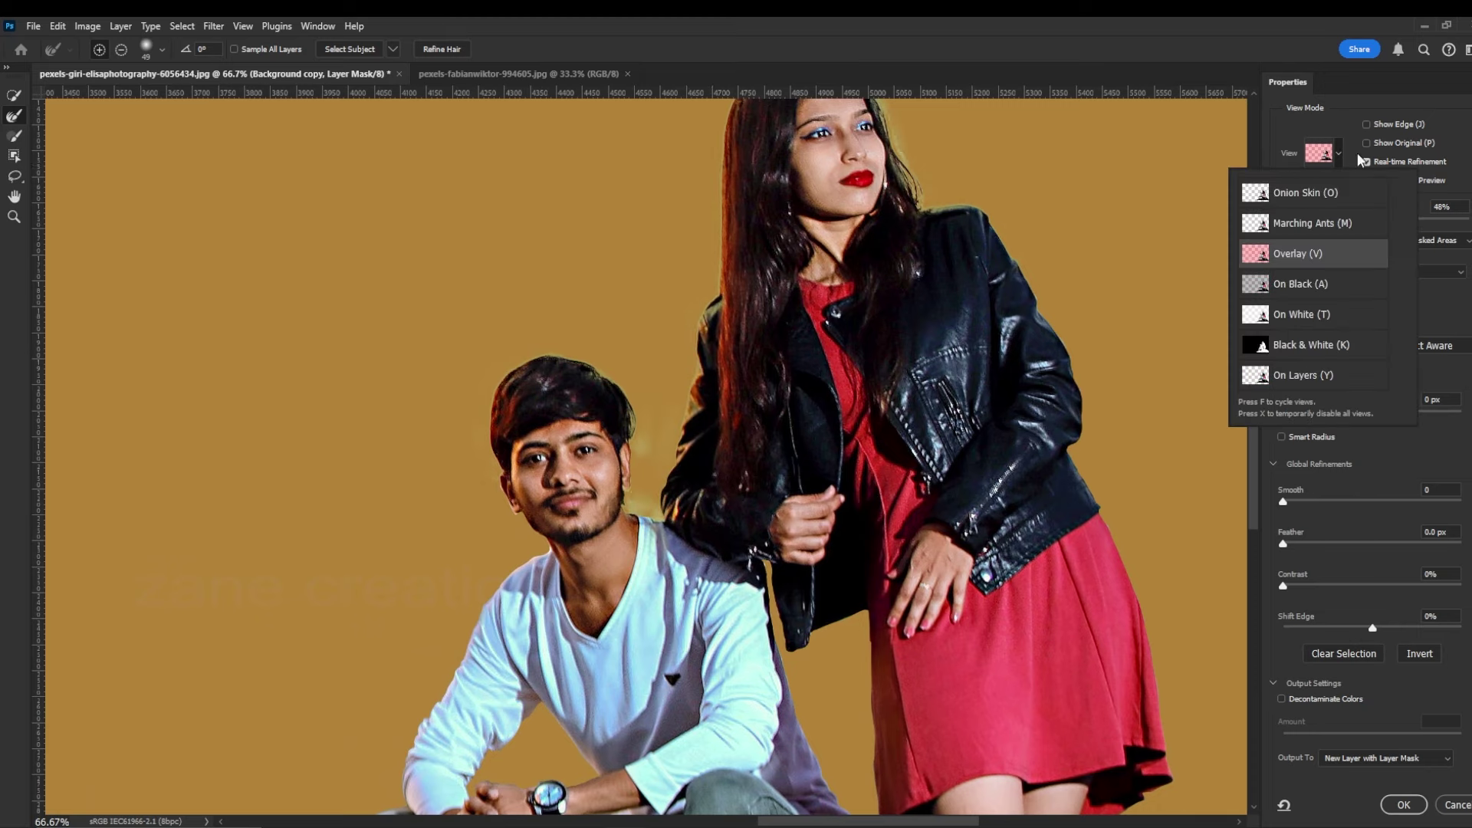
pyautogui.click(1290, 109)
pyautogui.moveTo(866, 710); pyautogui.dragTo(484, 234)
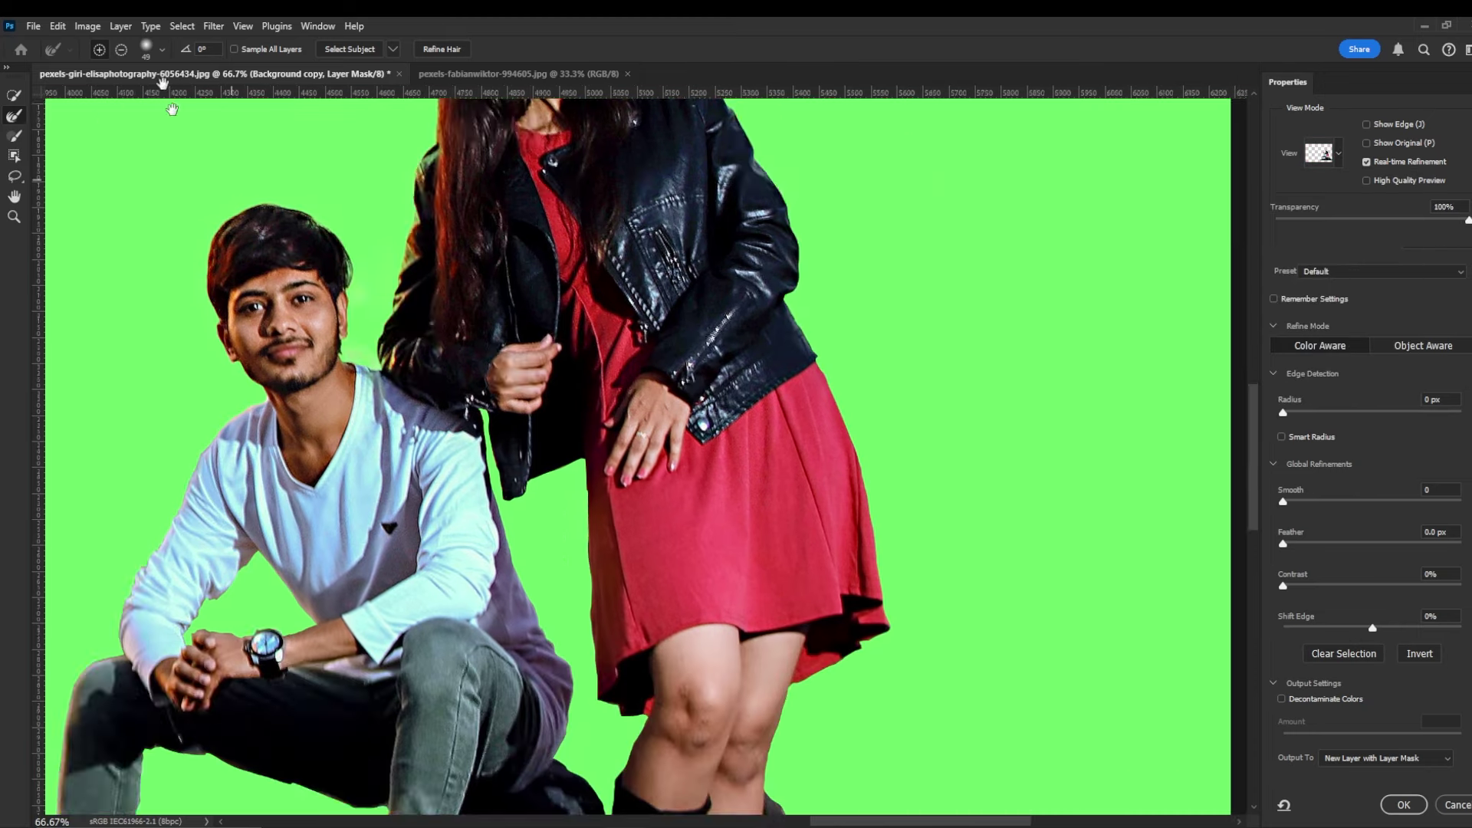
pyautogui.moveTo(726, 466); pyautogui.dragTo(1078, 418)
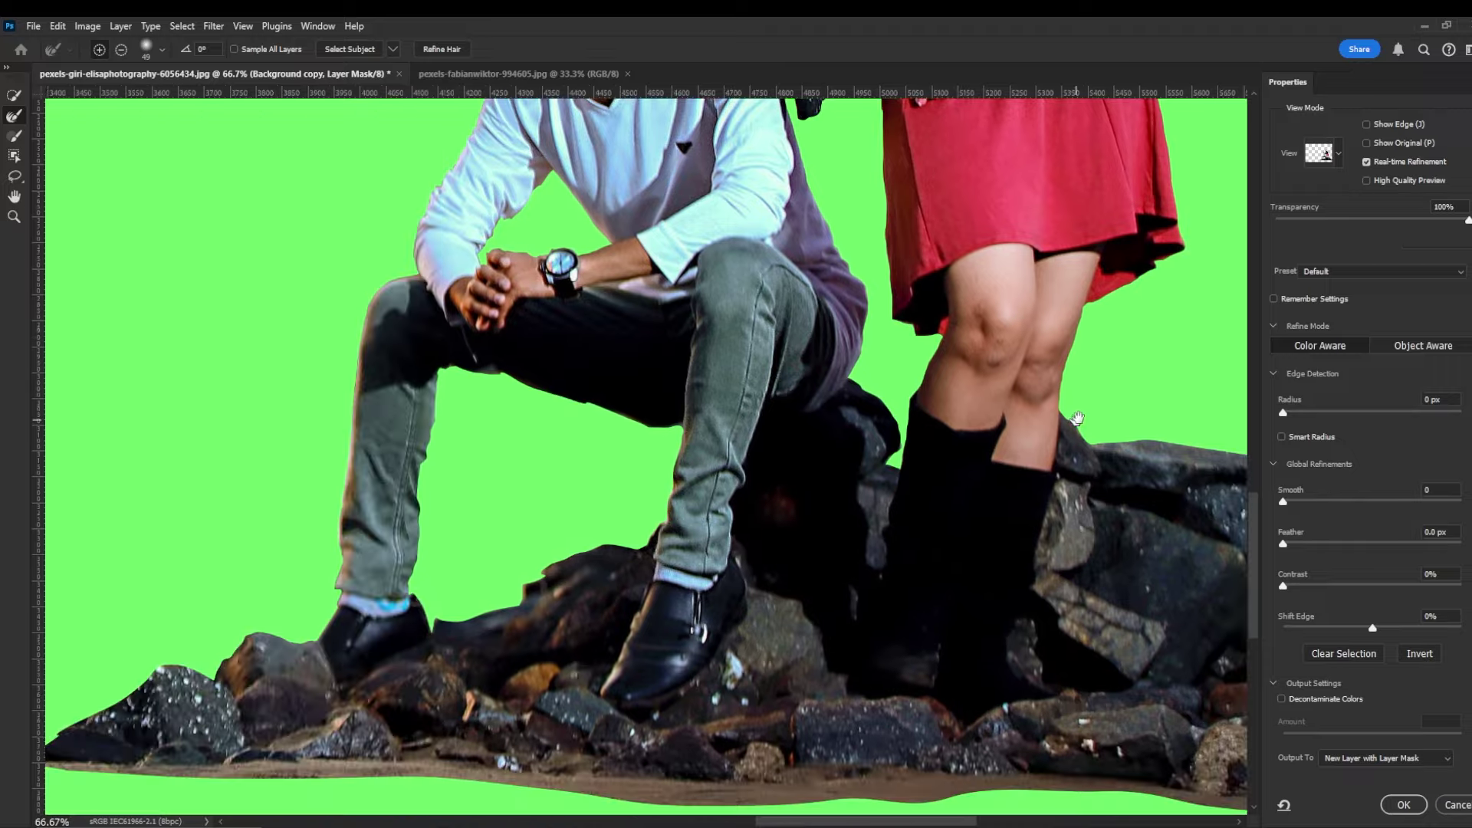
pyautogui.moveTo(882, 374); pyautogui.dragTo(780, 790)
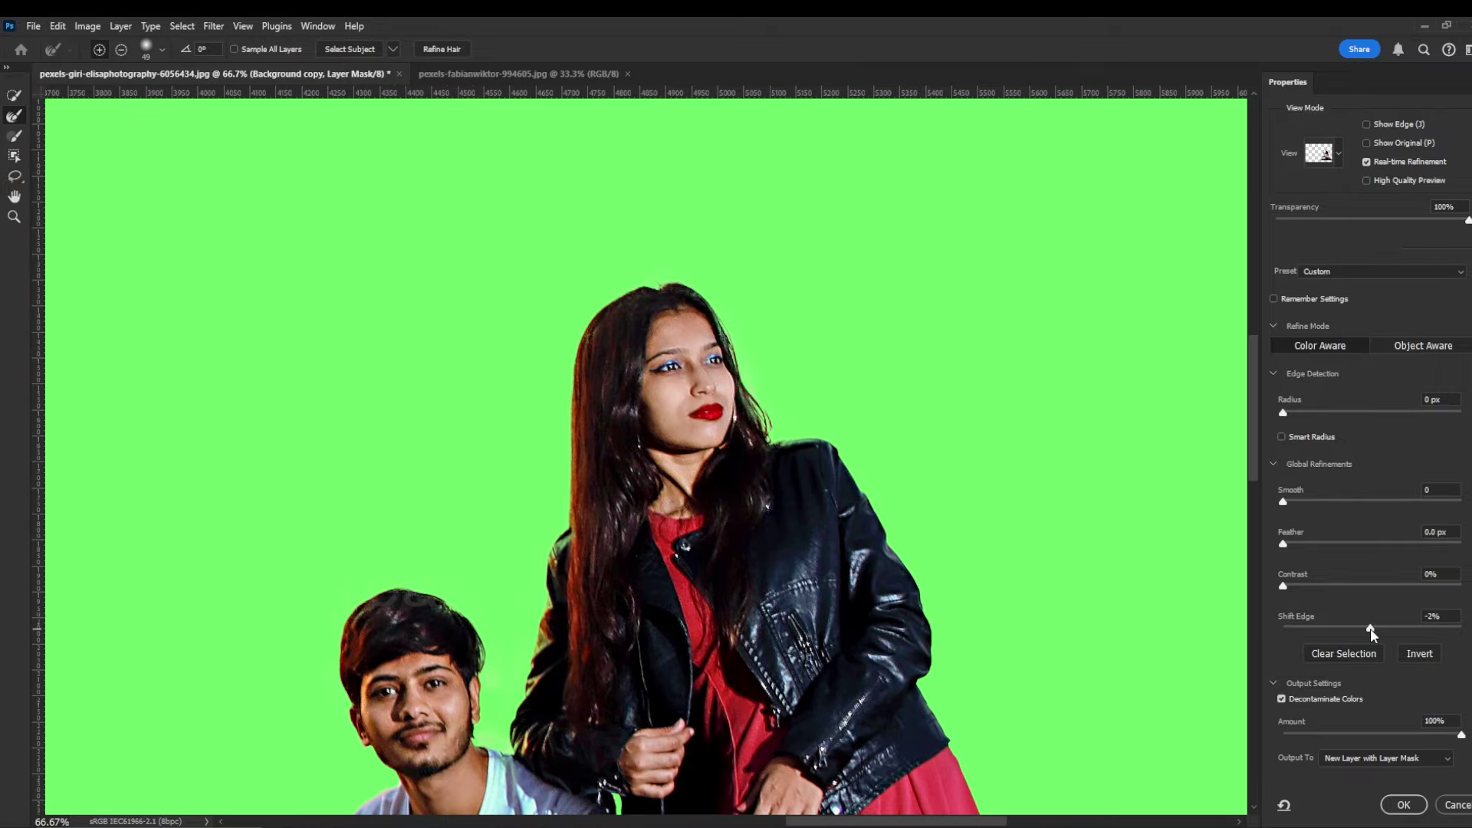
pyautogui.moveTo(1370, 628); pyautogui.dragTo(1368, 629)
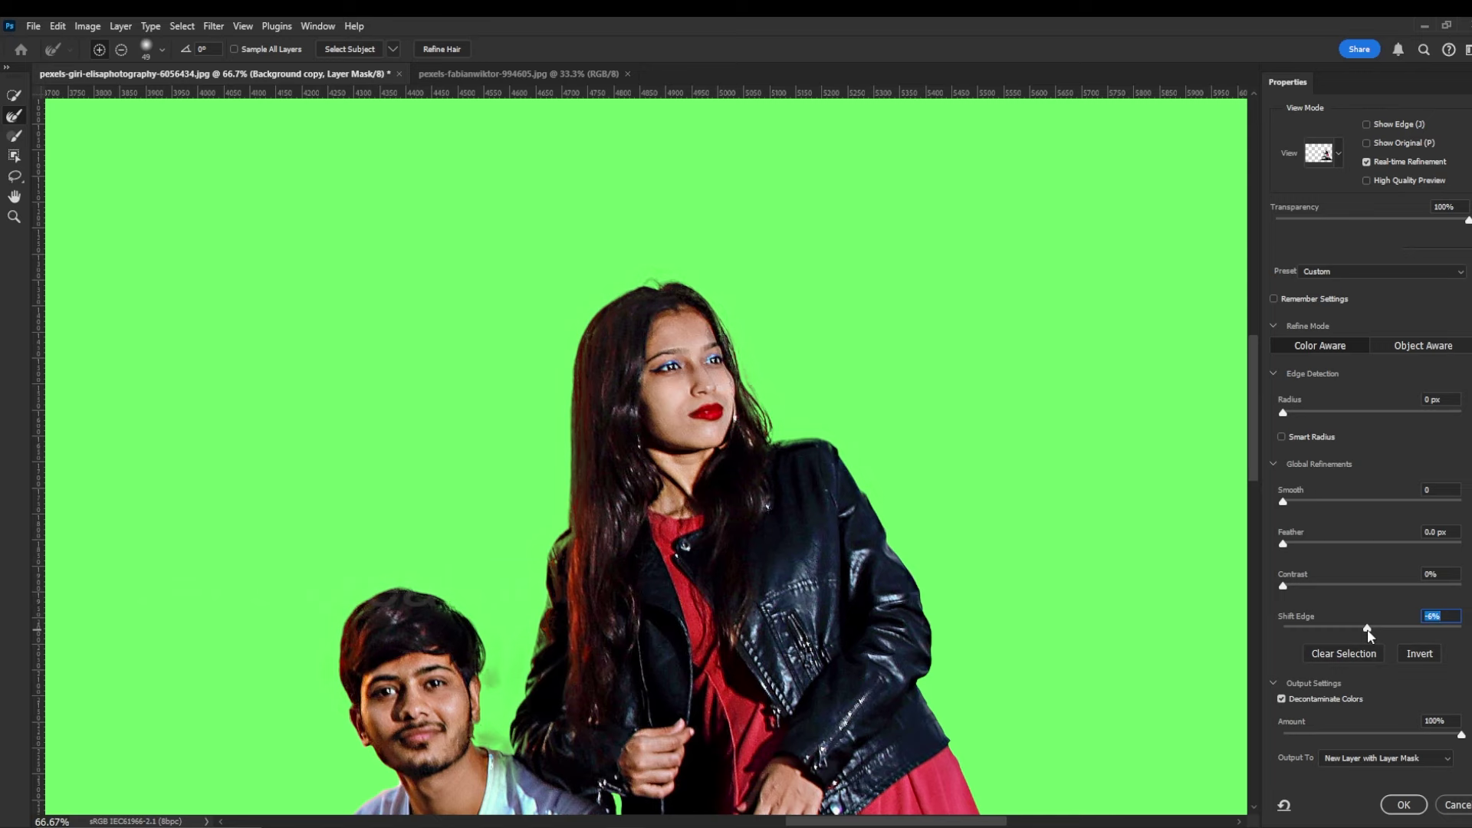
pyautogui.press('Return')
# Delete the green Color Fill 1 layer and feather the couple's mask by 2 px
pyautogui.hotkey('ctrl', '-')
pyautogui.hotkey('ctrl', '-')
pyautogui.hotkey('ctrl', '-')
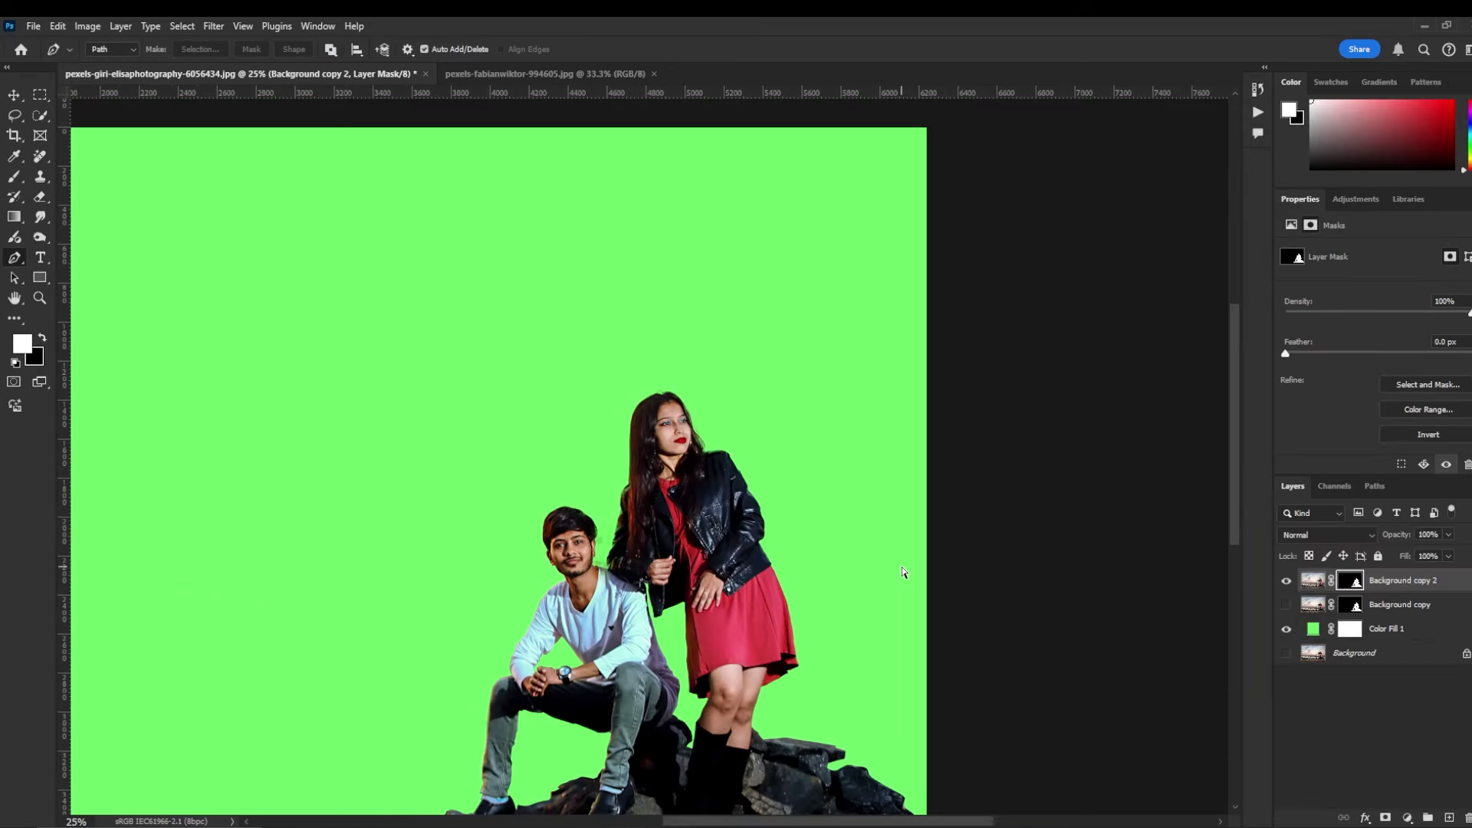
pyautogui.click(1286, 633)
pyautogui.click(1380, 629)
pyautogui.press('Delete')
pyautogui.write('2')
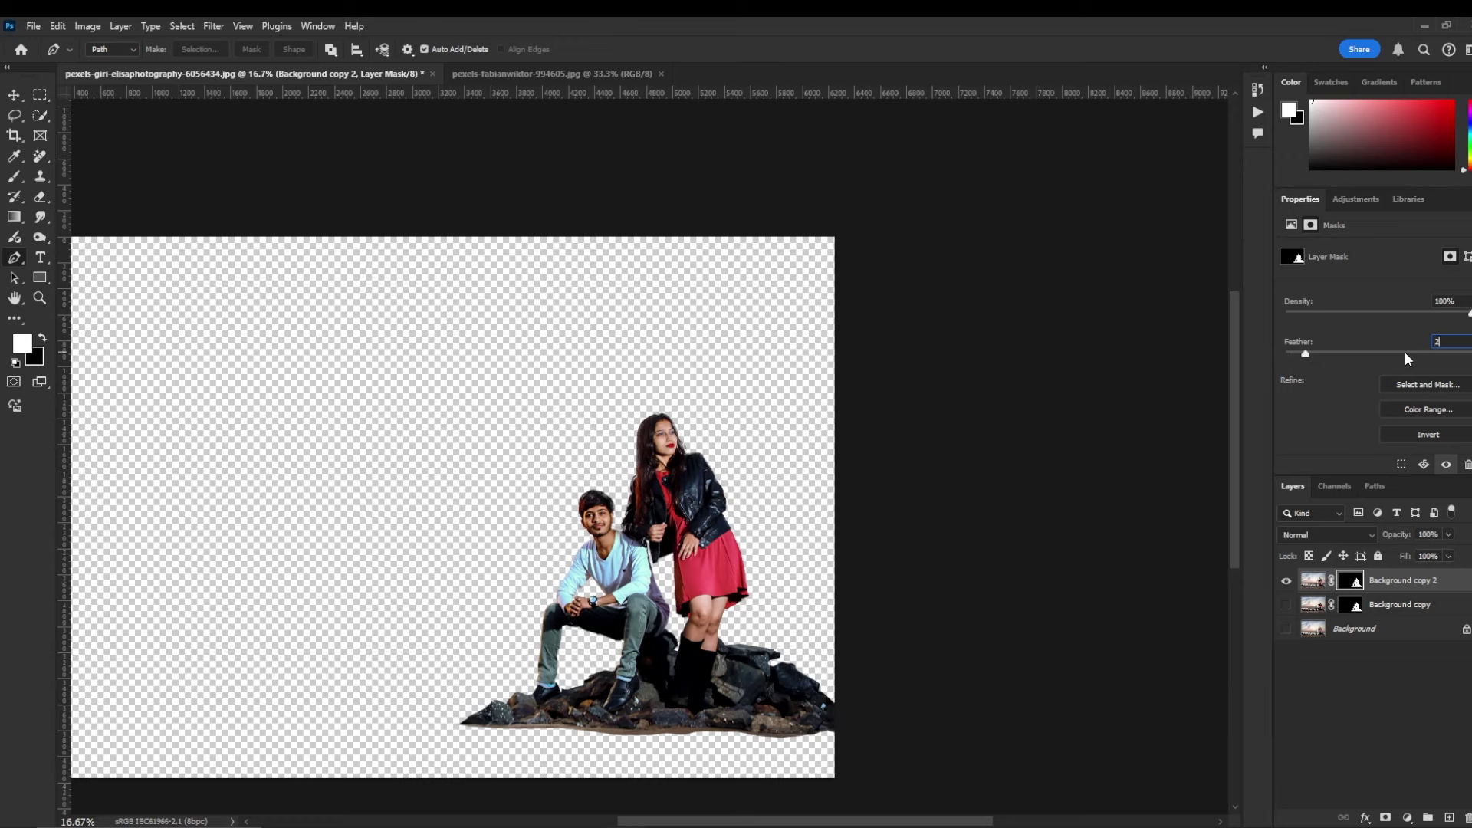
pyautogui.press('Return')
# Drag the couple cutout layer, Background copy 2, into the beach document
pyautogui.press('v')
pyautogui.moveTo(483, 380); pyautogui.dragTo(669, 308)
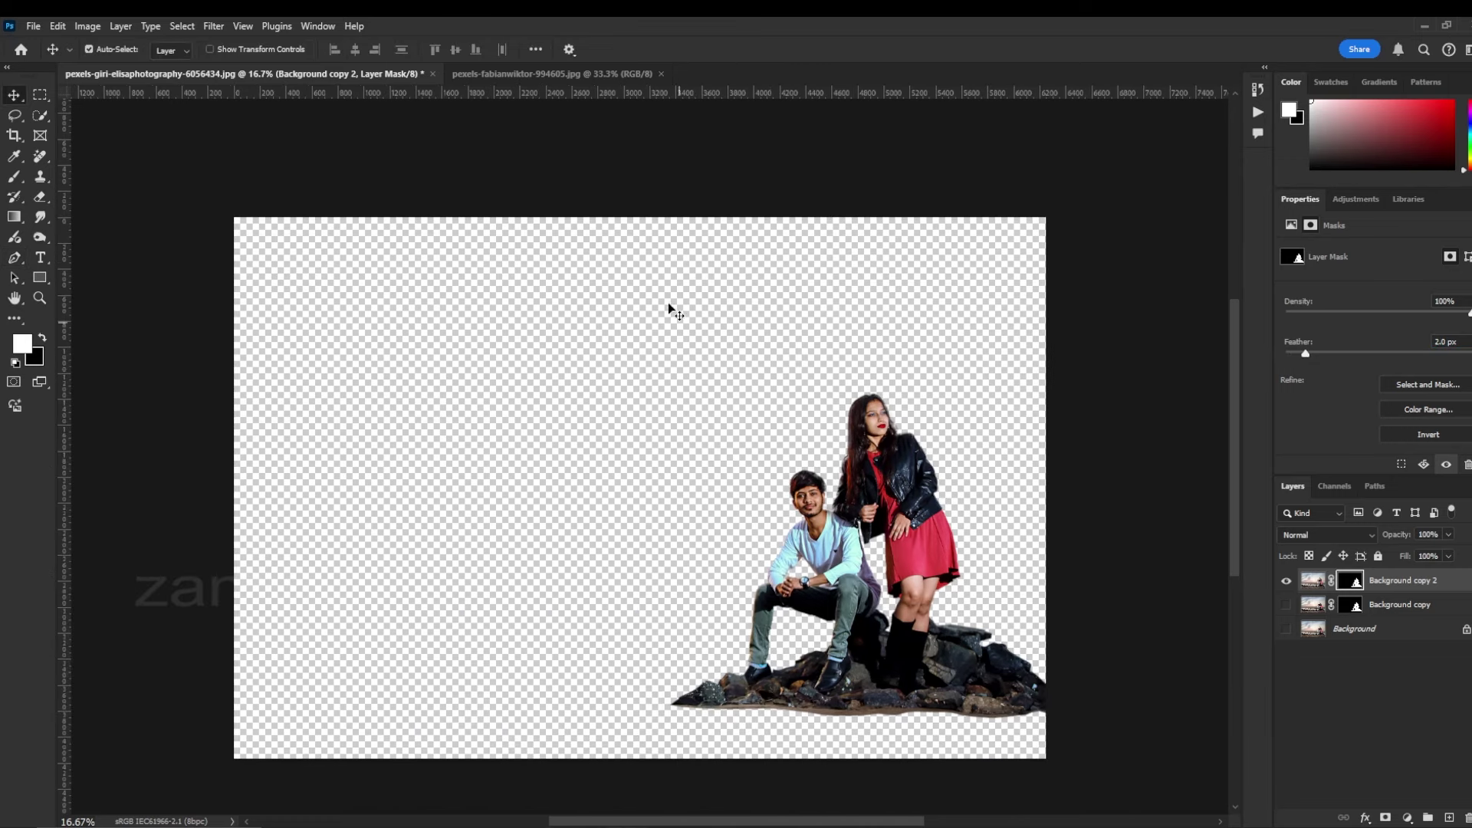
pyautogui.click(552, 74)
pyautogui.click(191, 73)
pyautogui.moveTo(1396, 580)
pyautogui.mouseDown()
pyautogui.moveTo(397, 58)
pyautogui.moveTo(710, 549)
pyautogui.mouseUp()
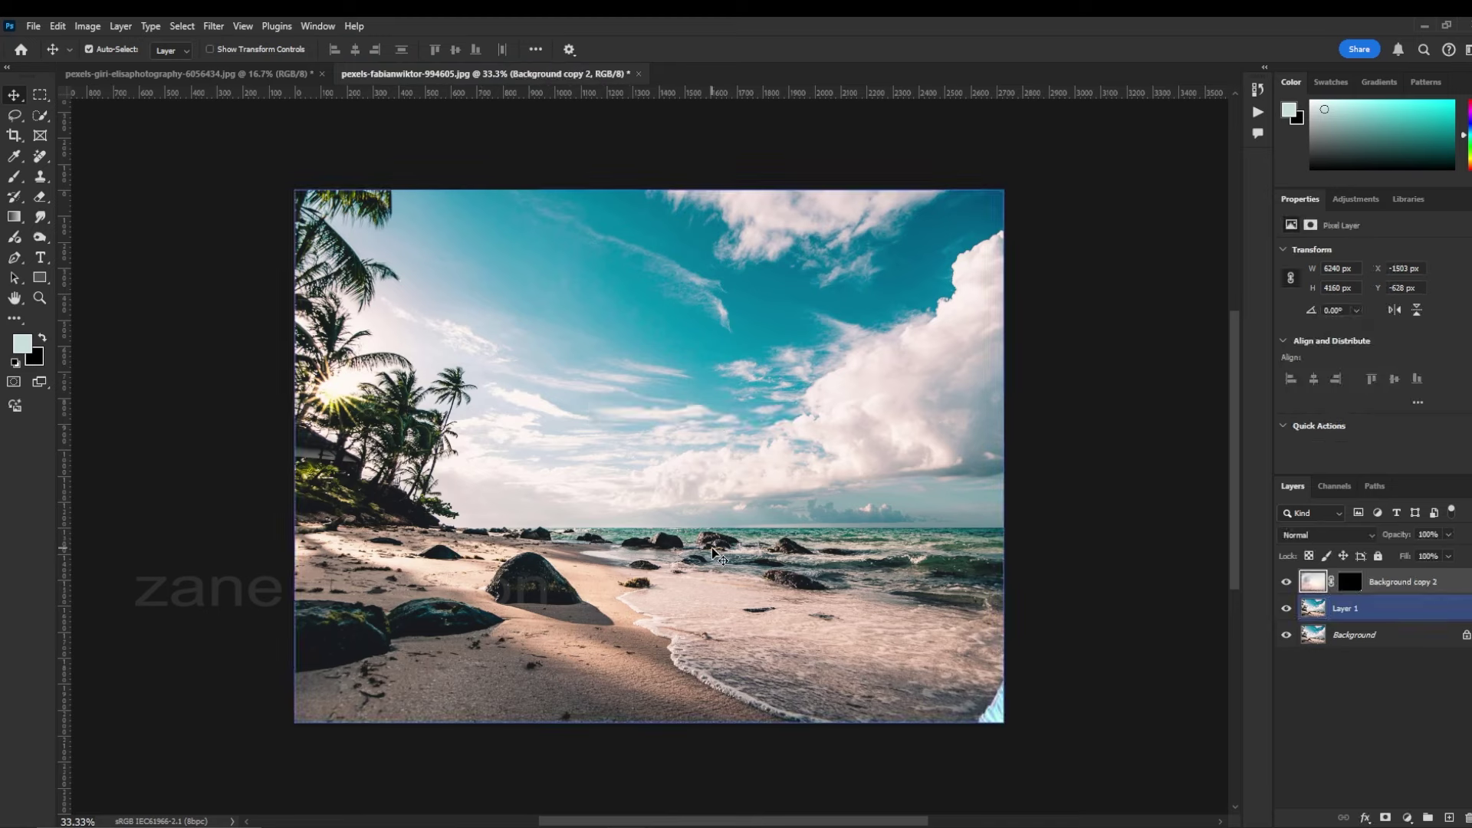
# Shrink the couple and place them at the lower right of the beach
pyautogui.hotkey('ctrl', 't')
pyautogui.hotkey('ctrl', '0')
pyautogui.moveTo(253, 227); pyautogui.dragTo(529, 401)
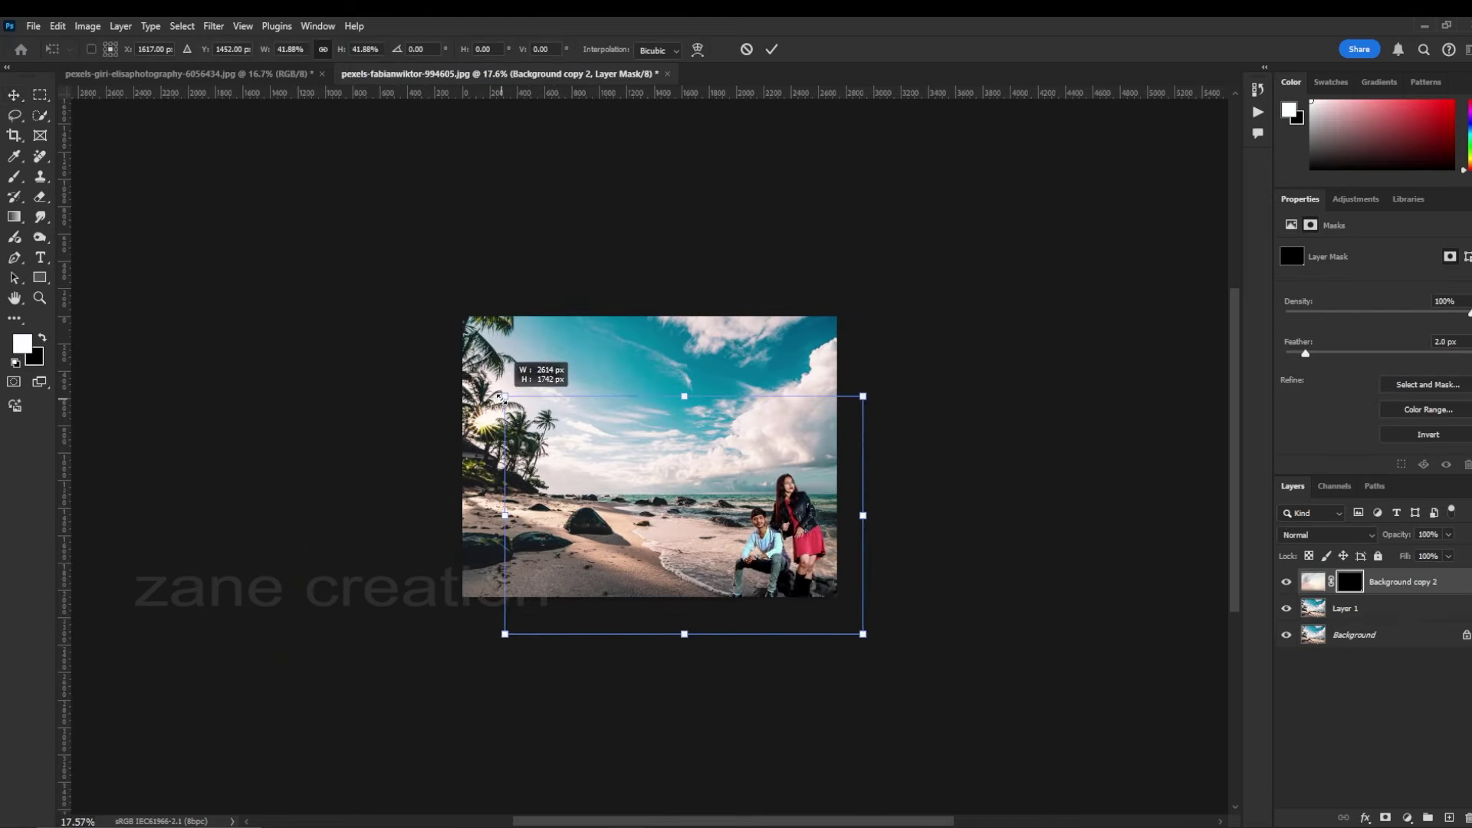
pyautogui.hotkey('ctrl', '0')
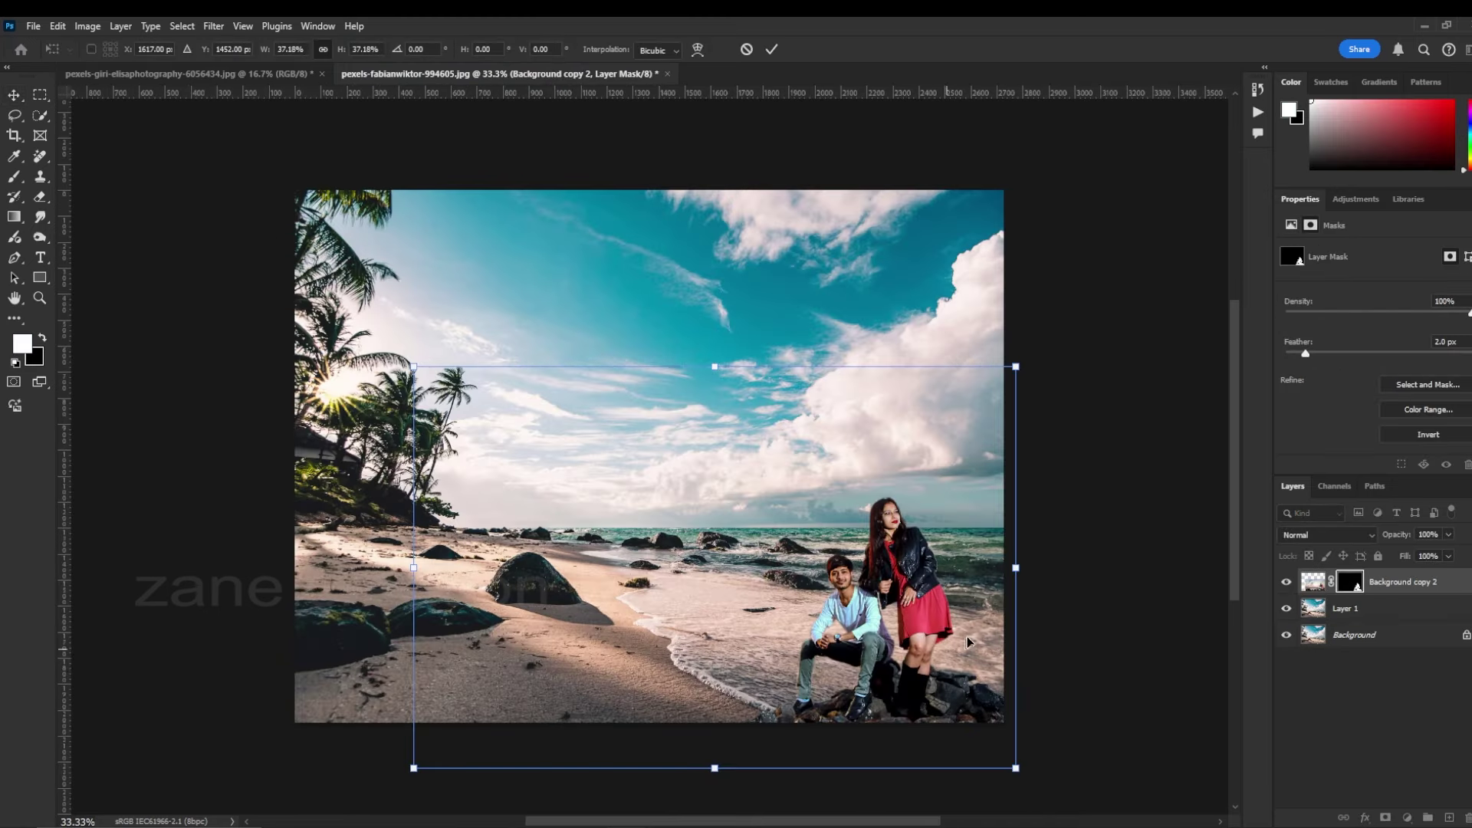
pyautogui.press('Return')
pyautogui.hotkey('ctrl', 't')
pyautogui.moveTo(907, 611)
pyautogui.mouseDown()
pyautogui.moveTo(882, 597)
pyautogui.moveTo(894, 603)
pyautogui.mouseUp()
pyautogui.press('Return')
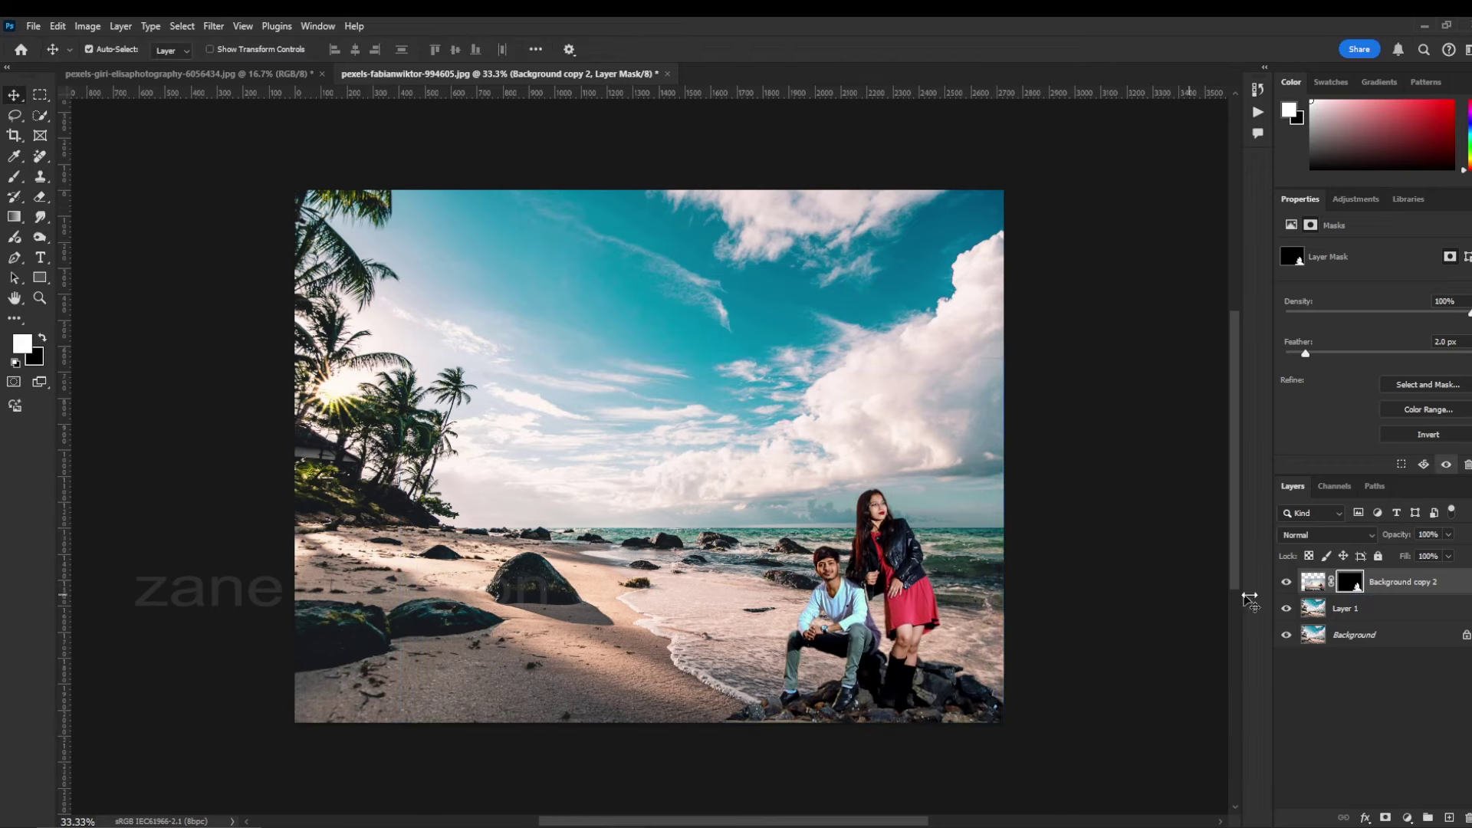
# Hide the couple and flip the beach photo, Layer 1, horizontally
pyautogui.click(1346, 608)
pyautogui.hotkey('ctrl', '+')
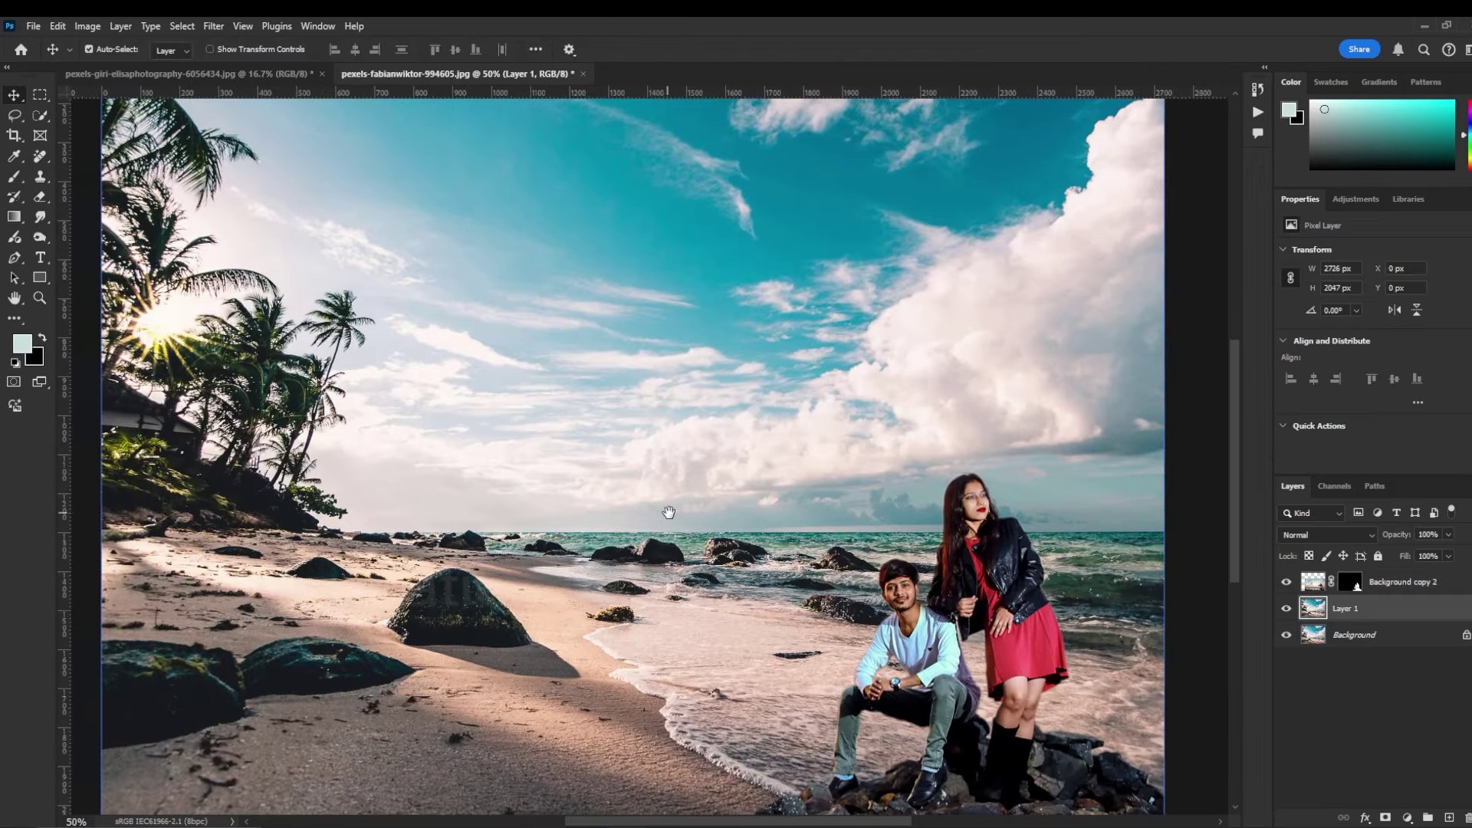
pyautogui.moveTo(669, 543); pyautogui.dragTo(704, 543)
pyautogui.hotkey('ctrl', '-')
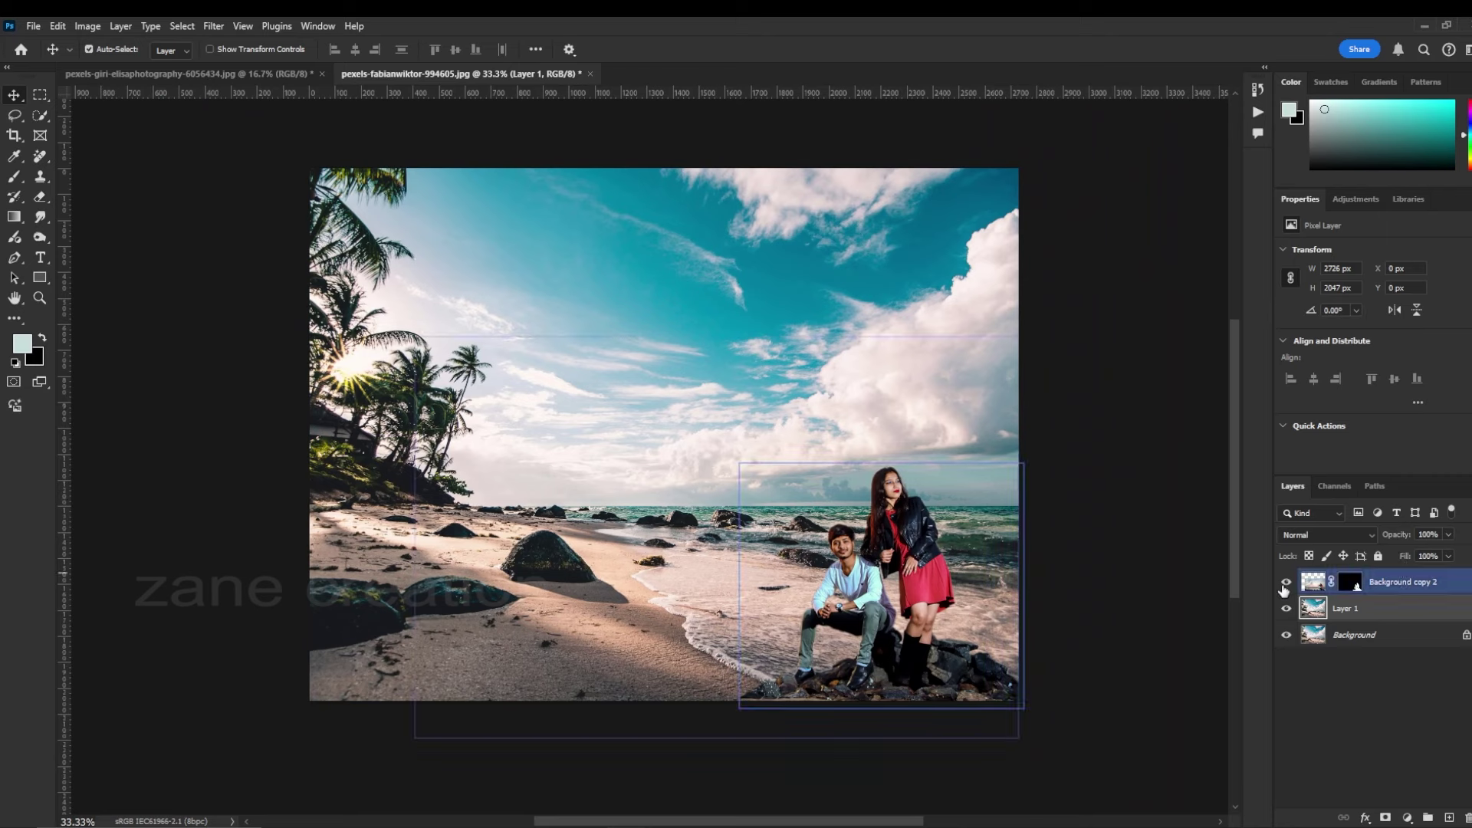
pyautogui.click(1287, 582)
pyautogui.hotkey('ctrl', 't')
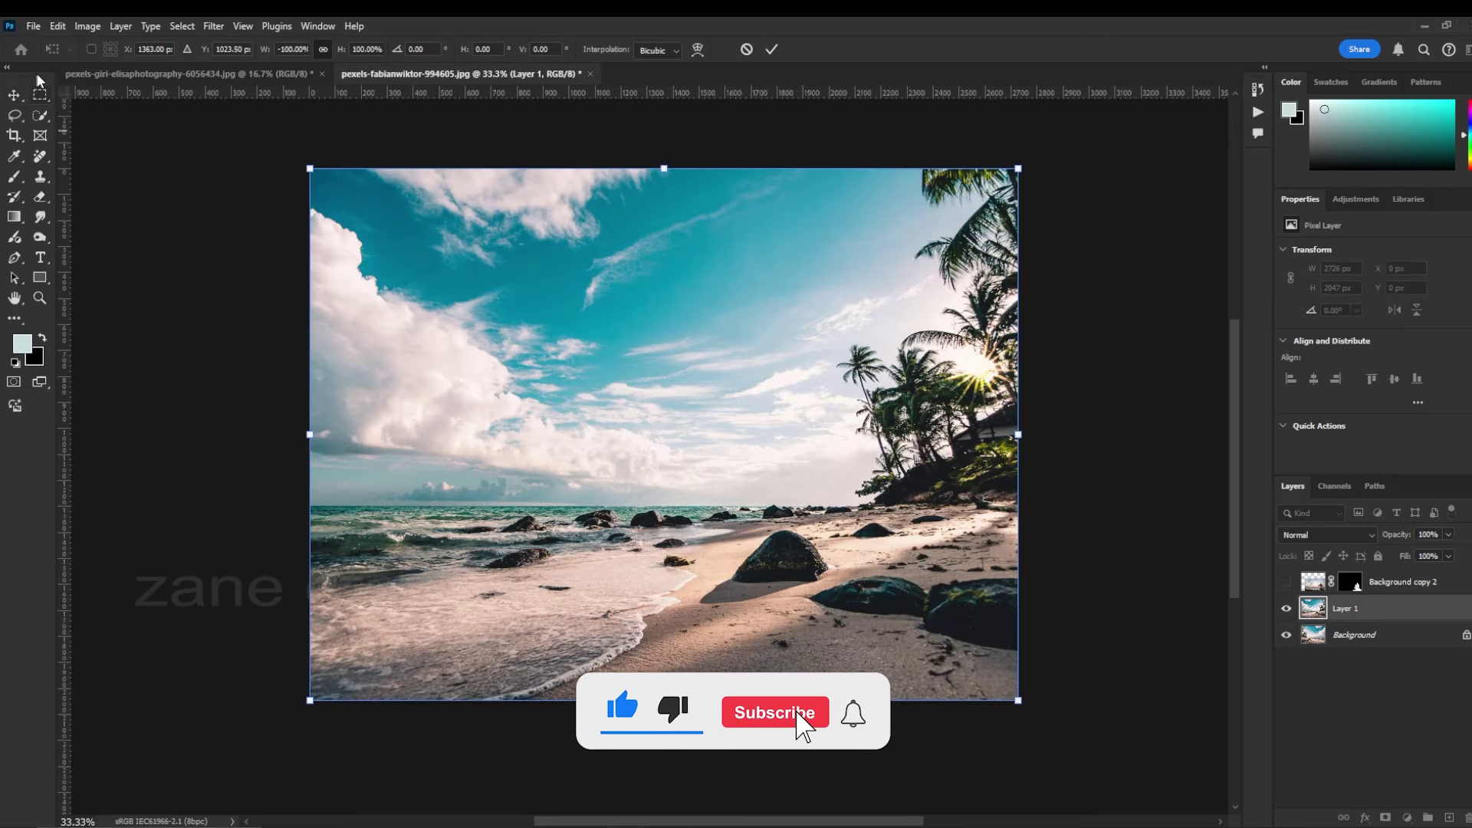
# Crop the flipped beach from the right to 2450 px wide and show the couple again
pyautogui.press('c')
pyautogui.moveTo(1020, 430); pyautogui.dragTo(989, 436)
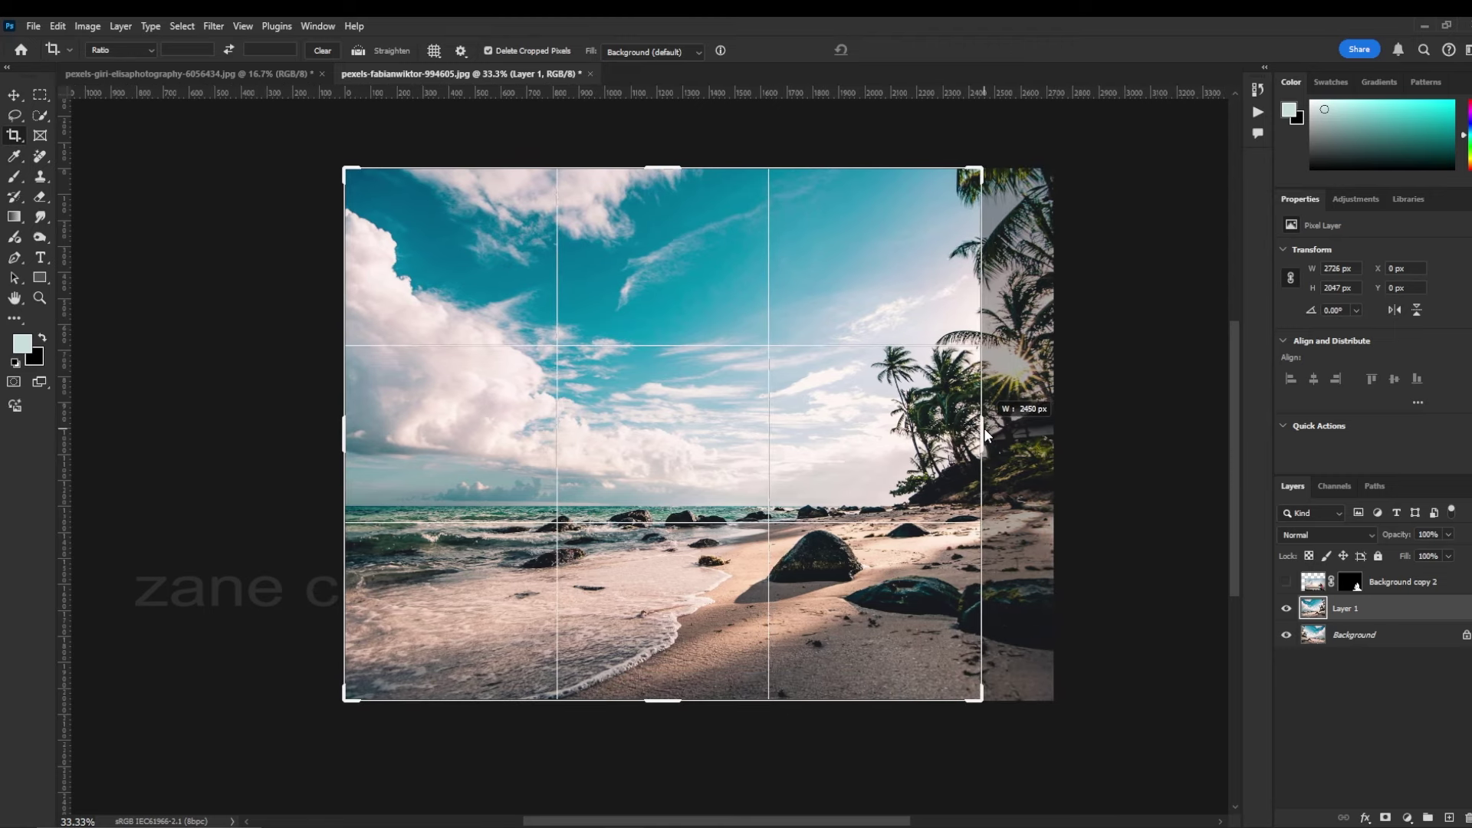
pyautogui.press('Return')
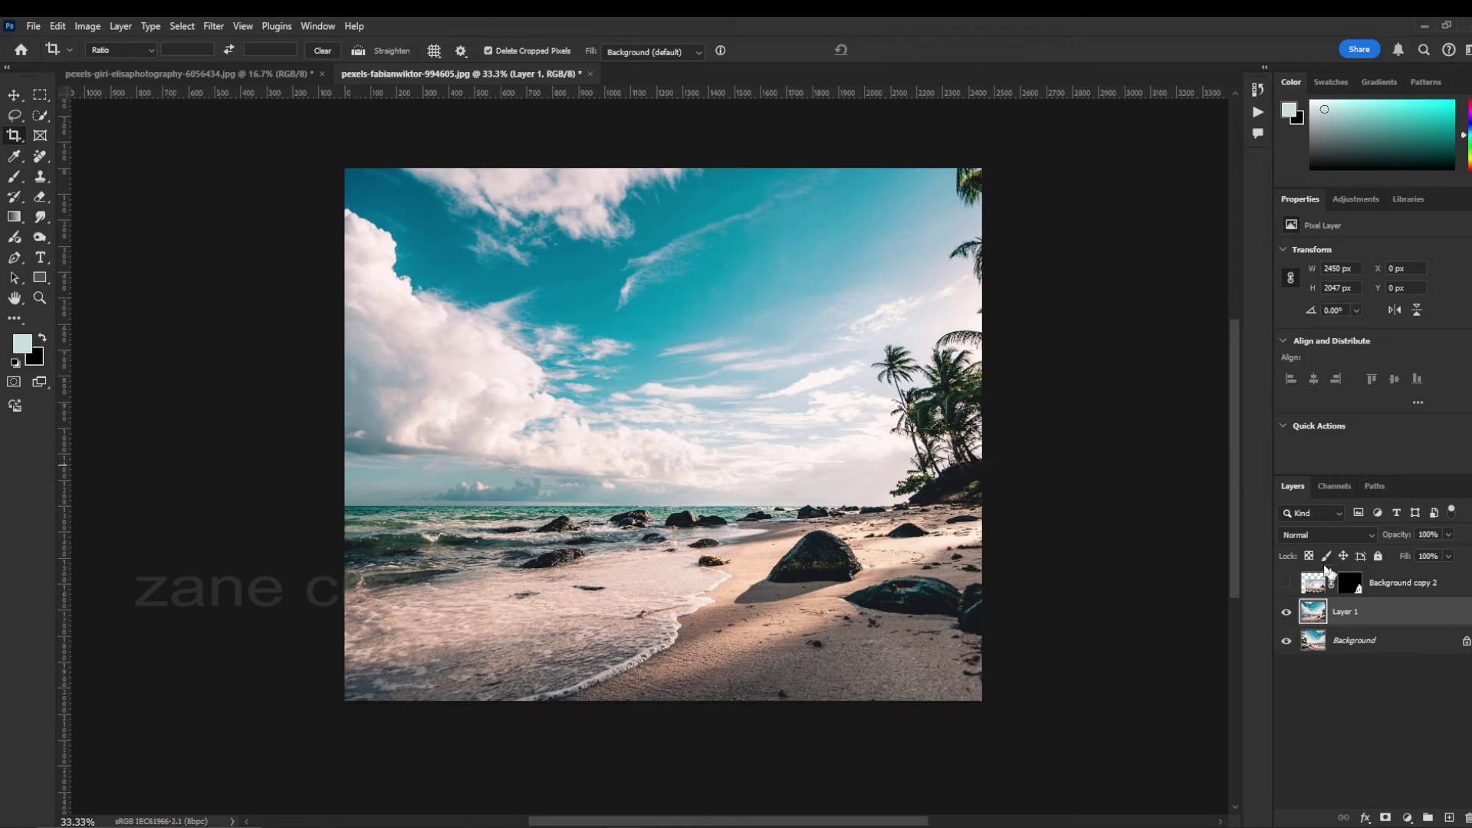
pyautogui.click(1288, 582)
# Move the couple left and enlarge them slightly, shifting them up-left
pyautogui.click(13, 98)
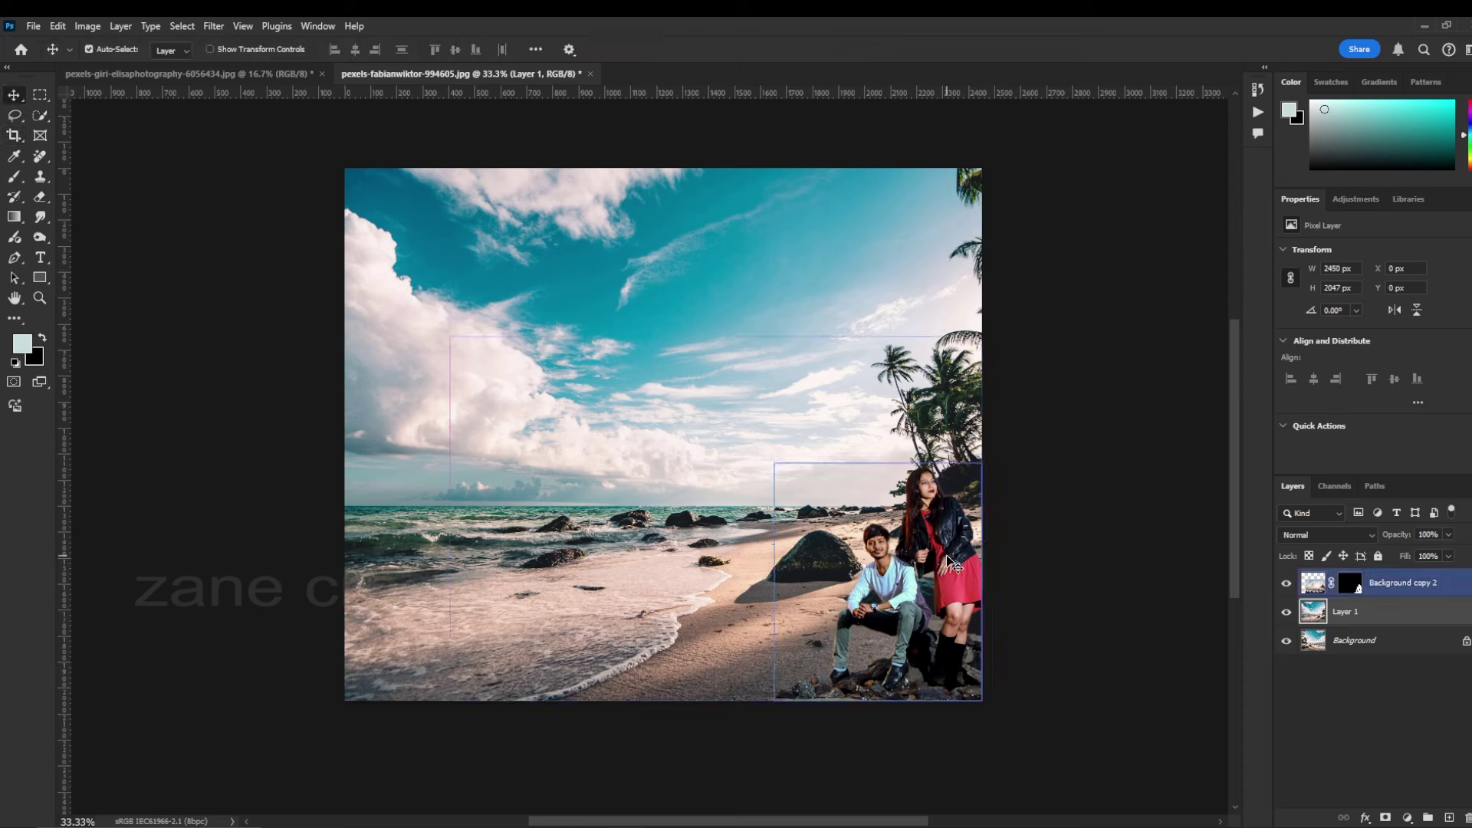
pyautogui.moveTo(939, 557); pyautogui.dragTo(886, 551)
pyautogui.hotkey('ctrl', 't')
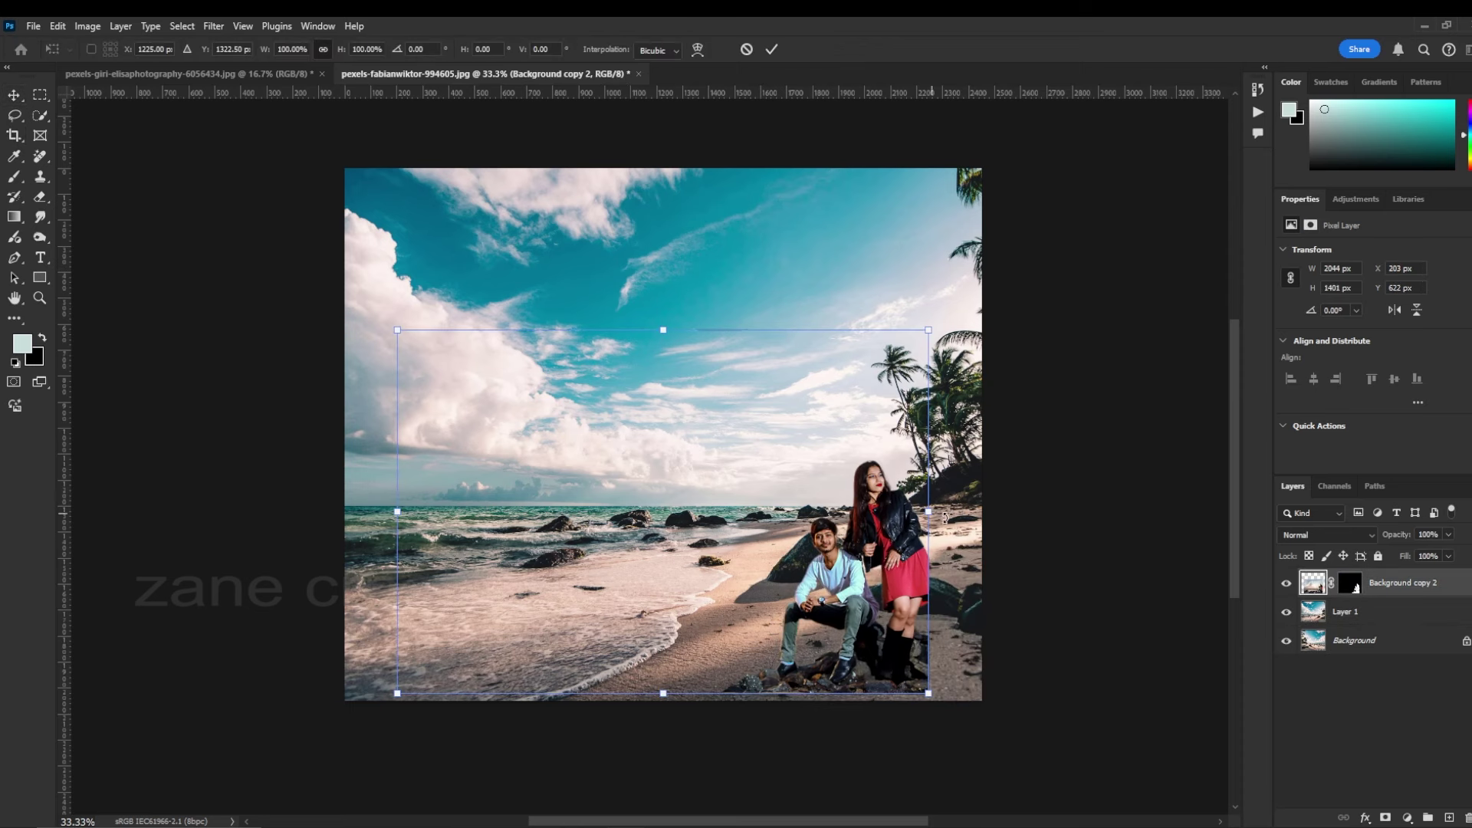
pyautogui.moveTo(938, 511); pyautogui.dragTo(958, 514)
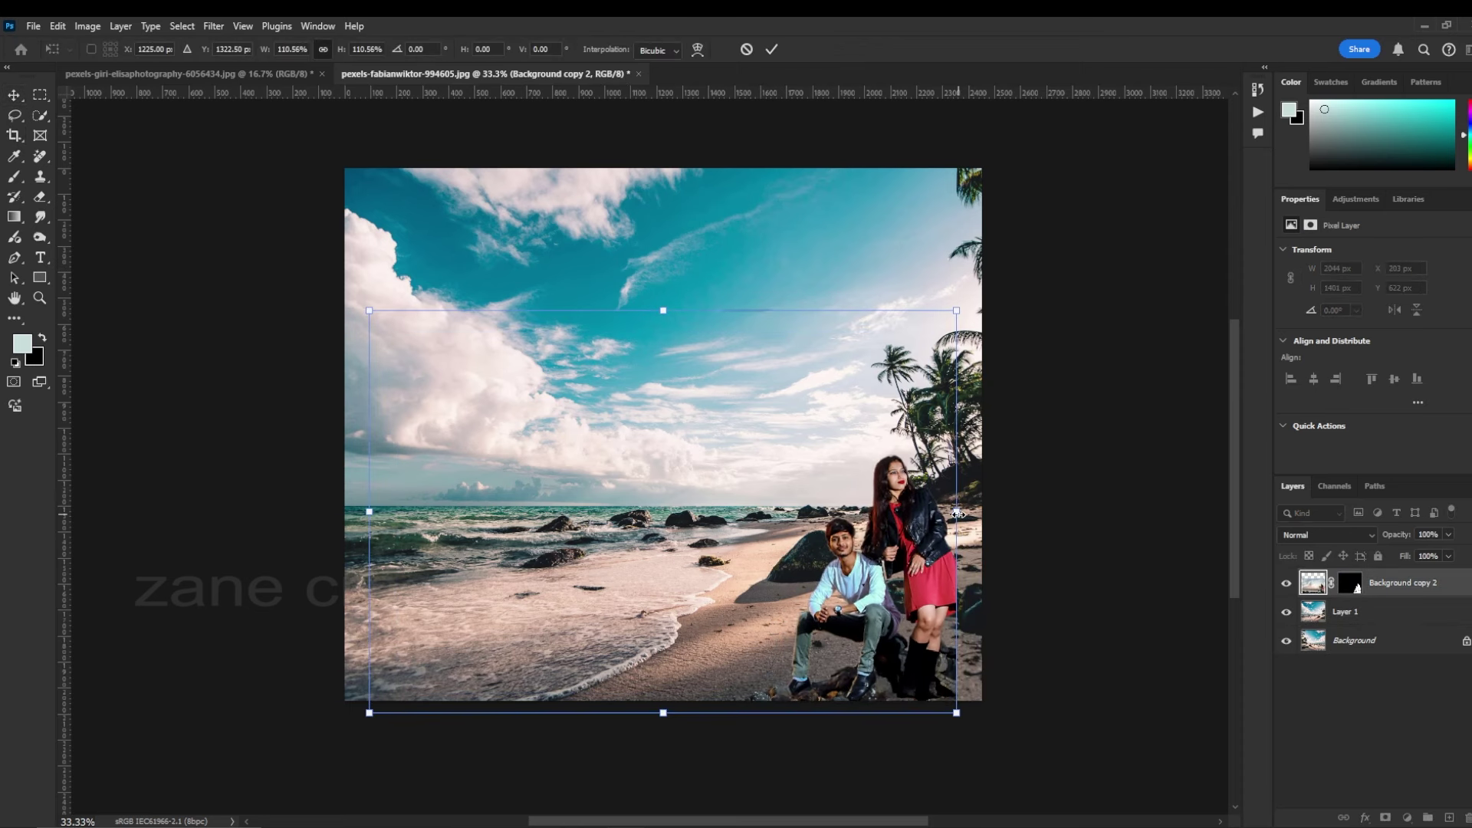
pyautogui.press('Escape')
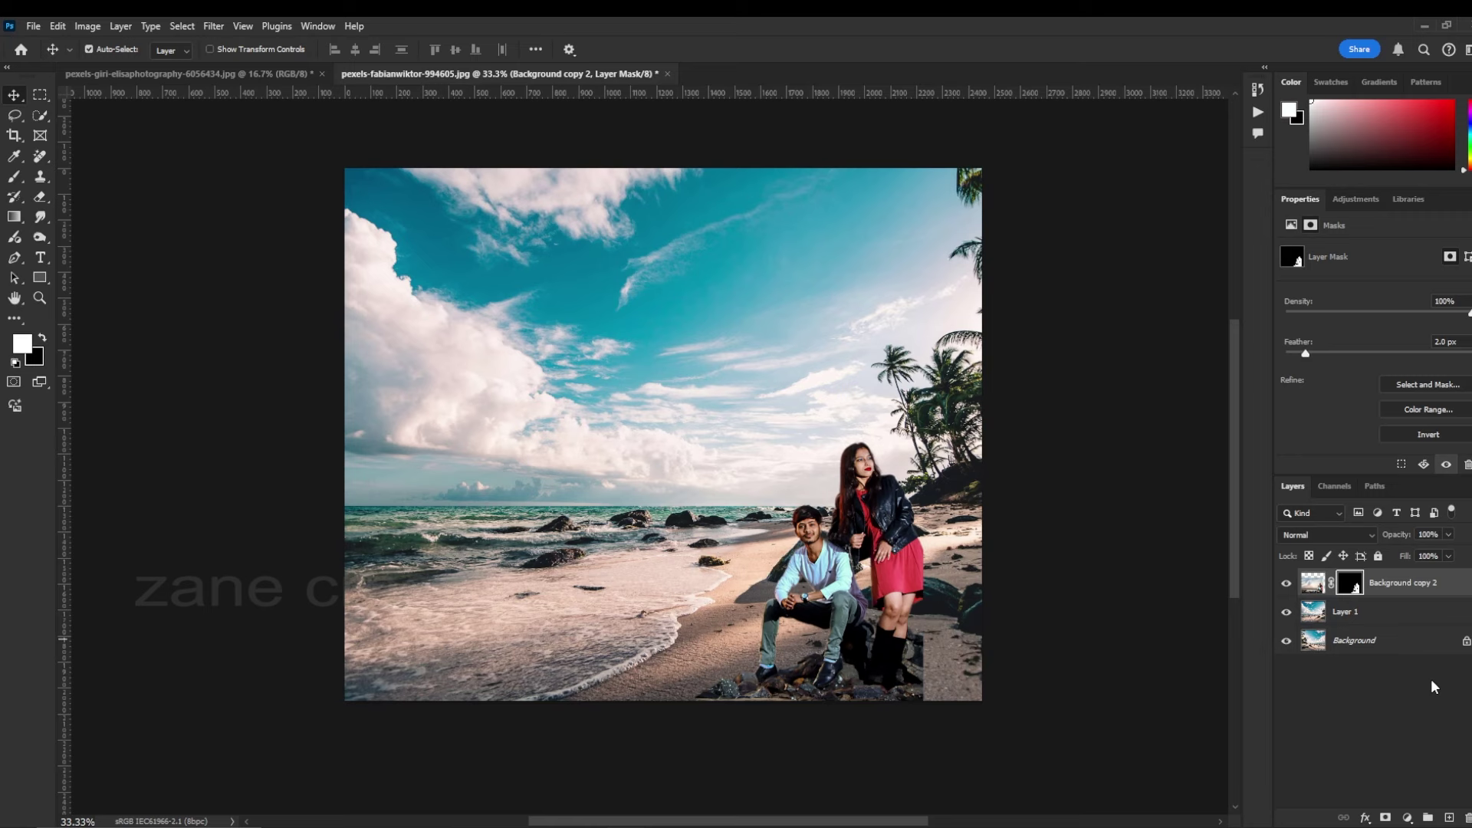
pyautogui.hotkey('ctrl', 't')
pyautogui.moveTo(927, 499); pyautogui.dragTo(997, 449)
pyautogui.moveTo(880, 607); pyautogui.dragTo(782, 543)
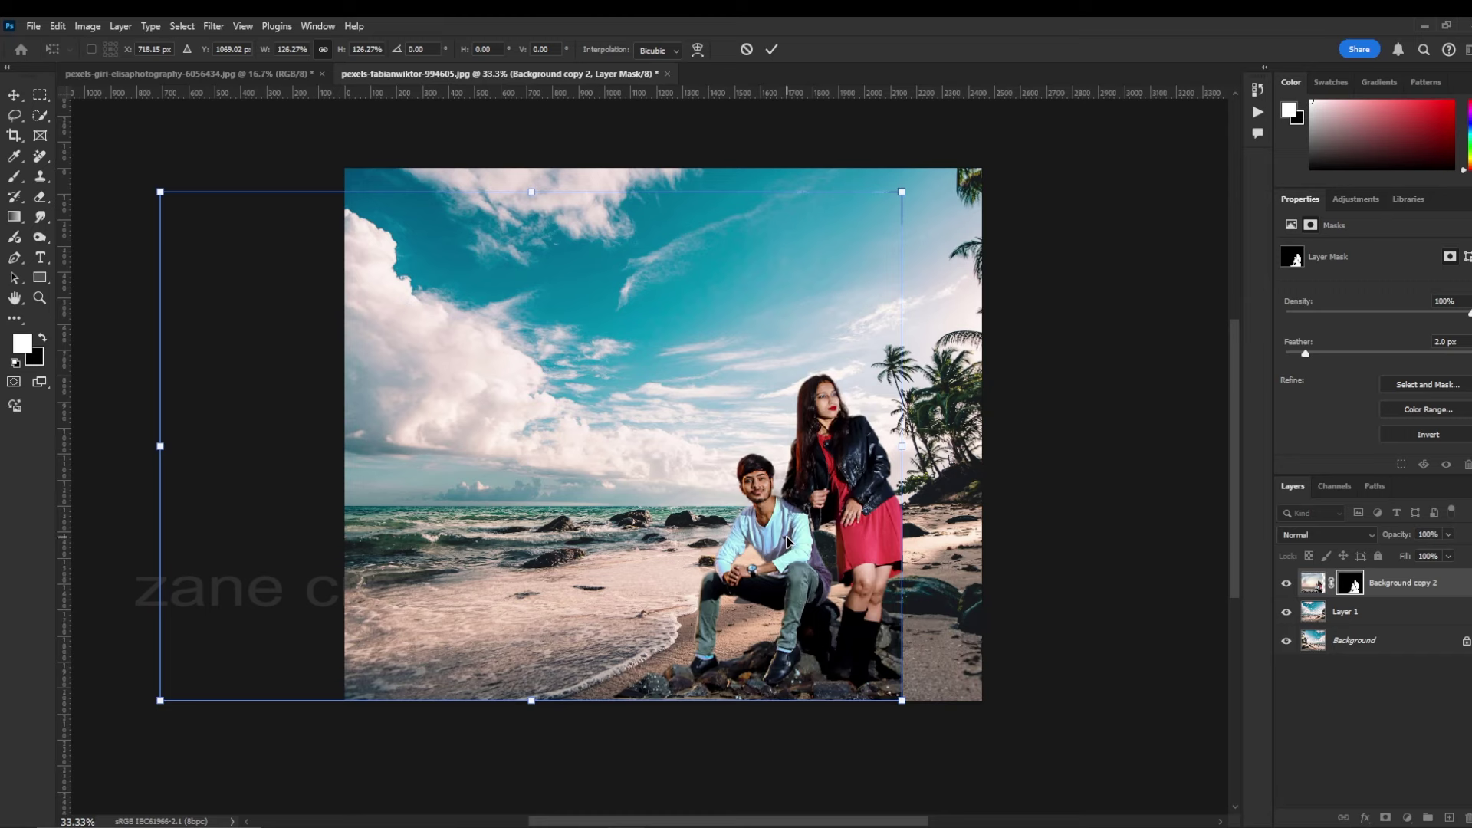
pyautogui.press('Return')
# Fine-tune the couple's position at the lower centre-right of the beach
pyautogui.moveTo(786, 540); pyautogui.dragTo(794, 546)
pyautogui.hotkey('ctrl', '-')
pyautogui.hotkey('ctrl', '+')
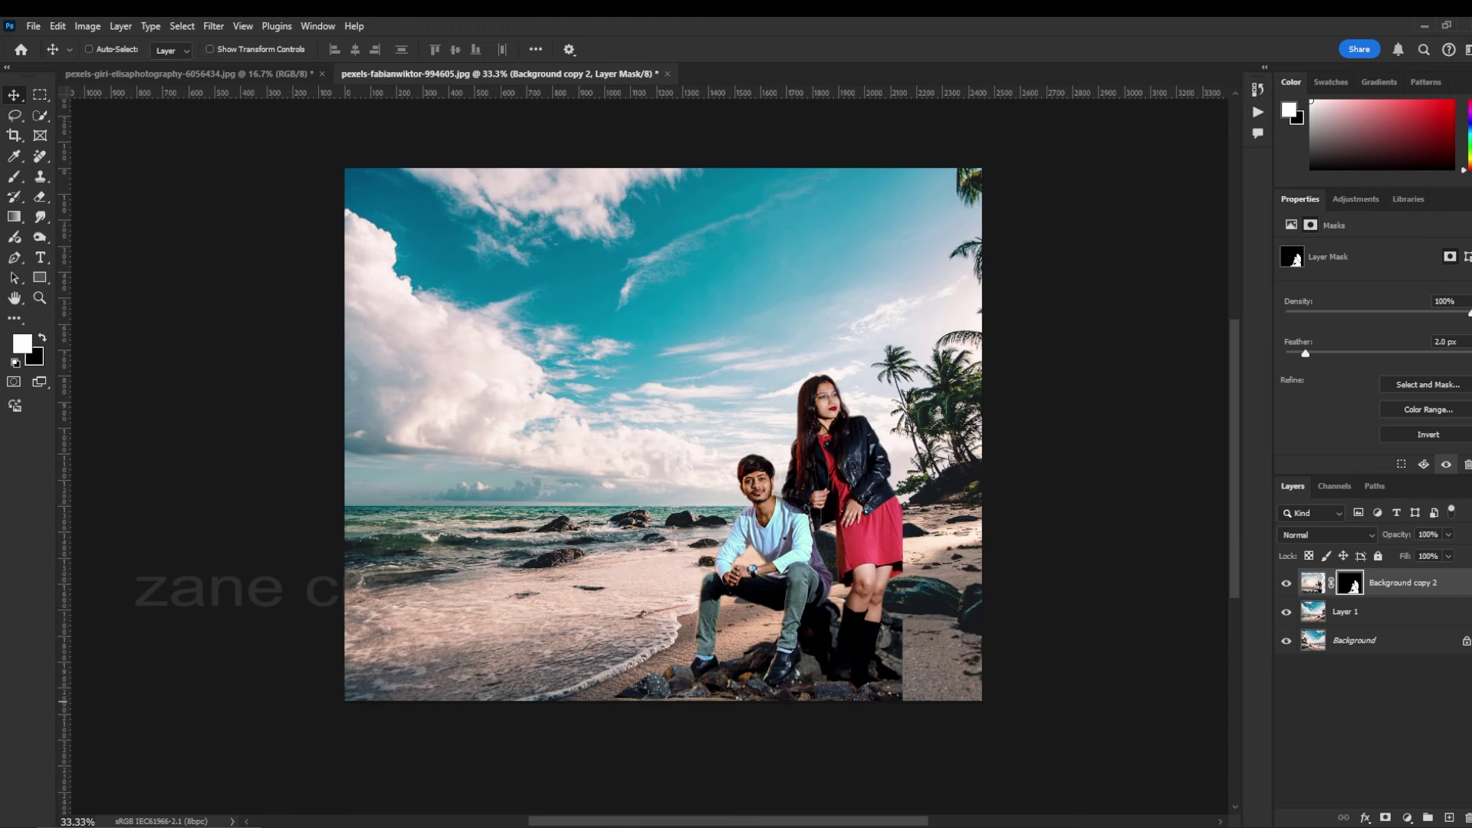
pyautogui.hotkey('ctrl', 't')
pyautogui.moveTo(863, 515)
pyautogui.mouseDown()
pyautogui.moveTo(930, 524)
pyautogui.moveTo(816, 520)
pyautogui.mouseUp()
# Duplicate the couple layer and paint black on its mask along the rocks' bottom edge
pyautogui.press('Return')
pyautogui.hotkey('ctrl', 'j')
pyautogui.press('b')
pyautogui.press('x')
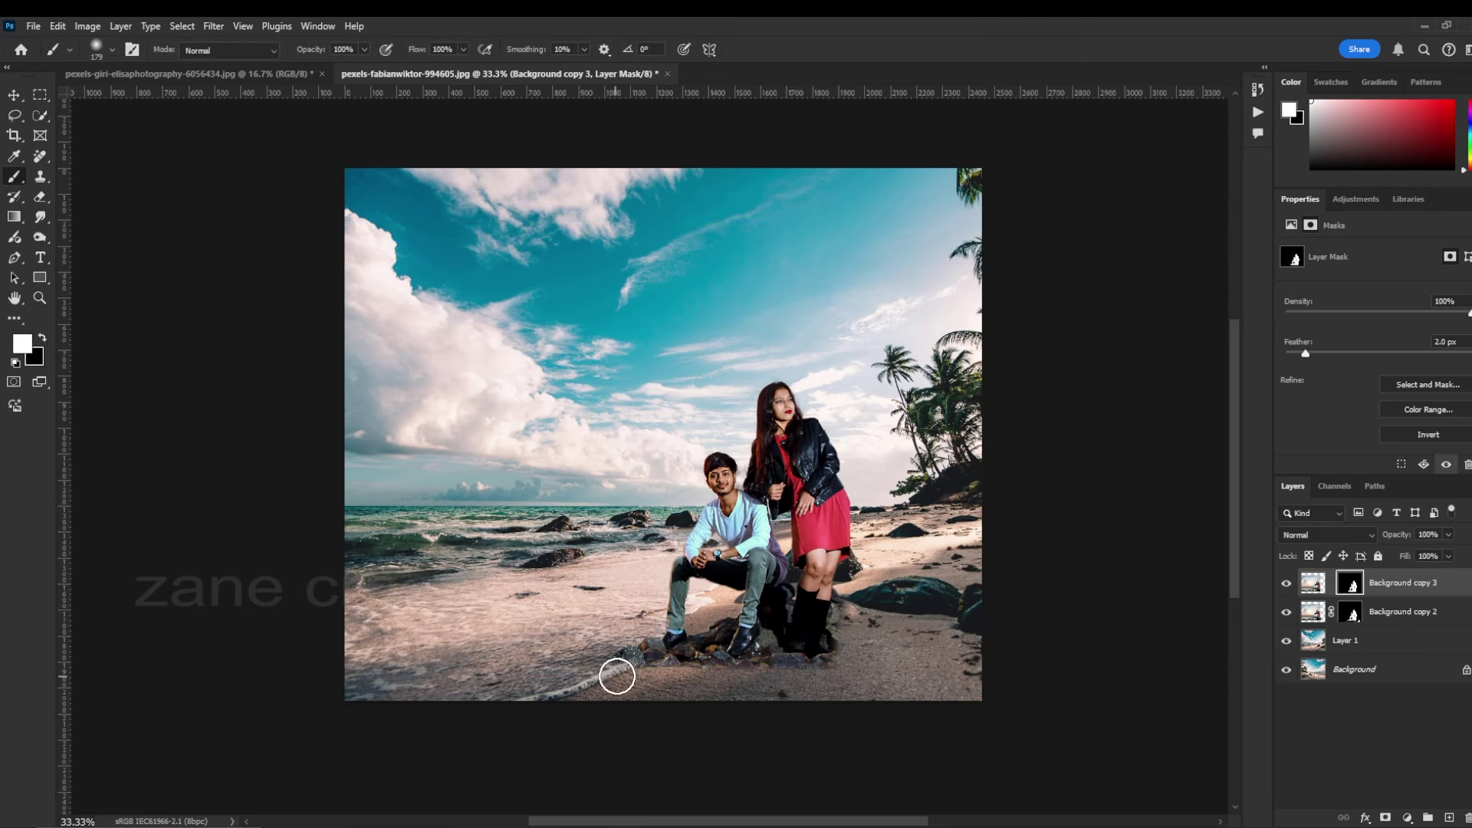
pyautogui.moveTo(566, 674); pyautogui.dragTo(830, 690)
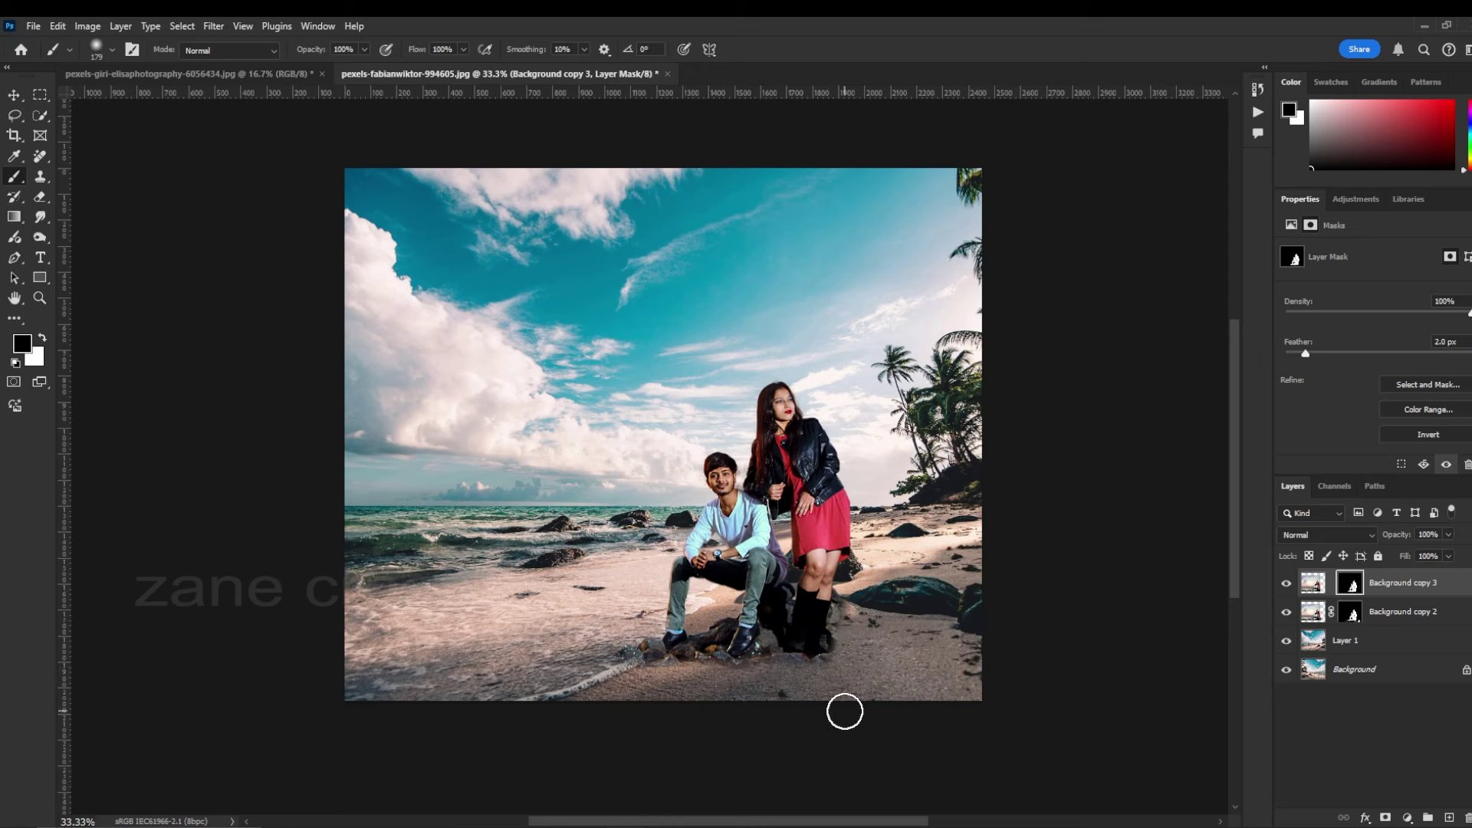
# Merge the two couple copies into Background copy 3 and compare with it hidden
pyautogui.click(1380, 586)
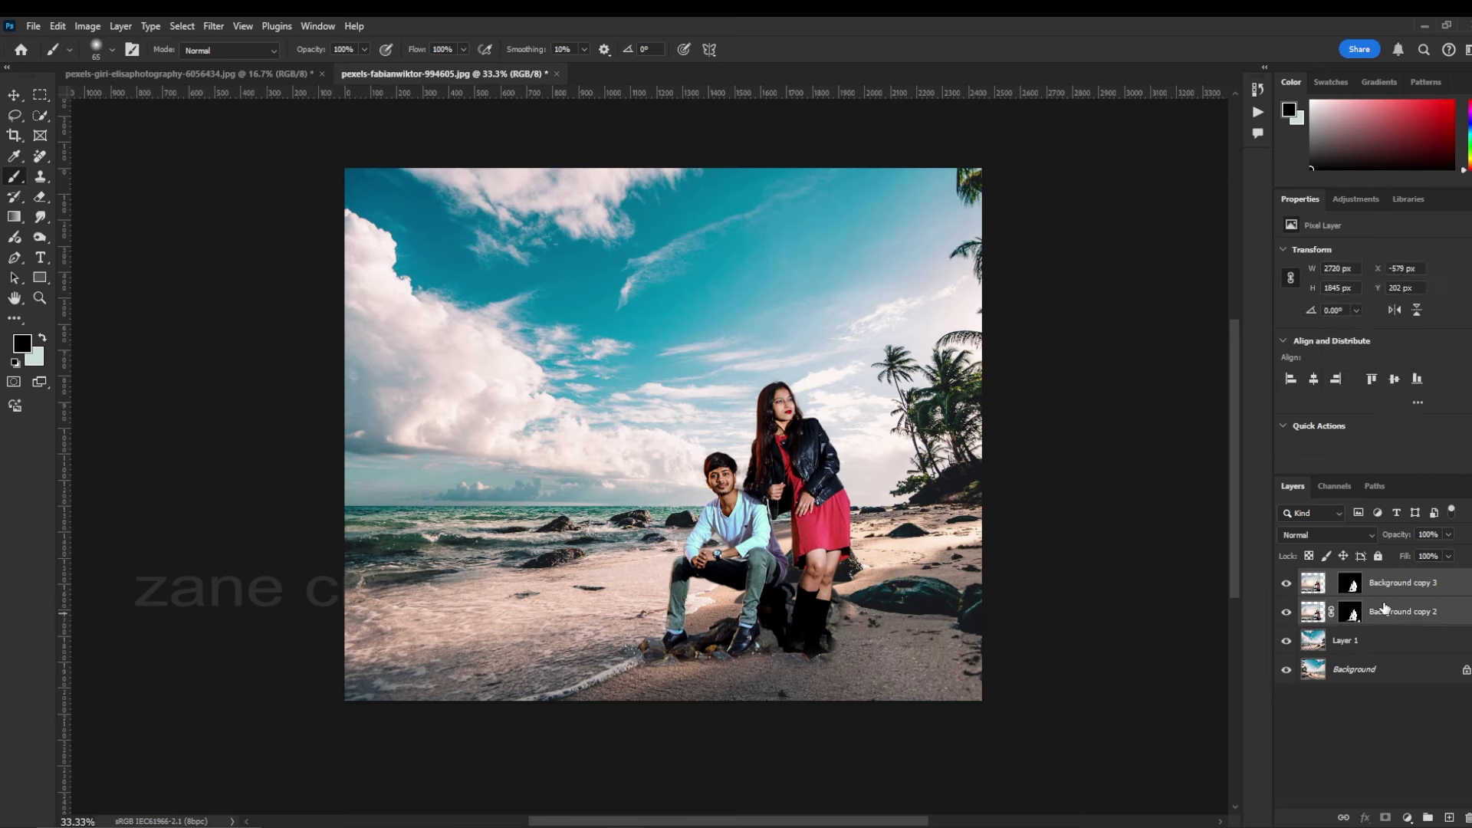
pyautogui.rightClick(1385, 596)
pyautogui.click(1373, 331)
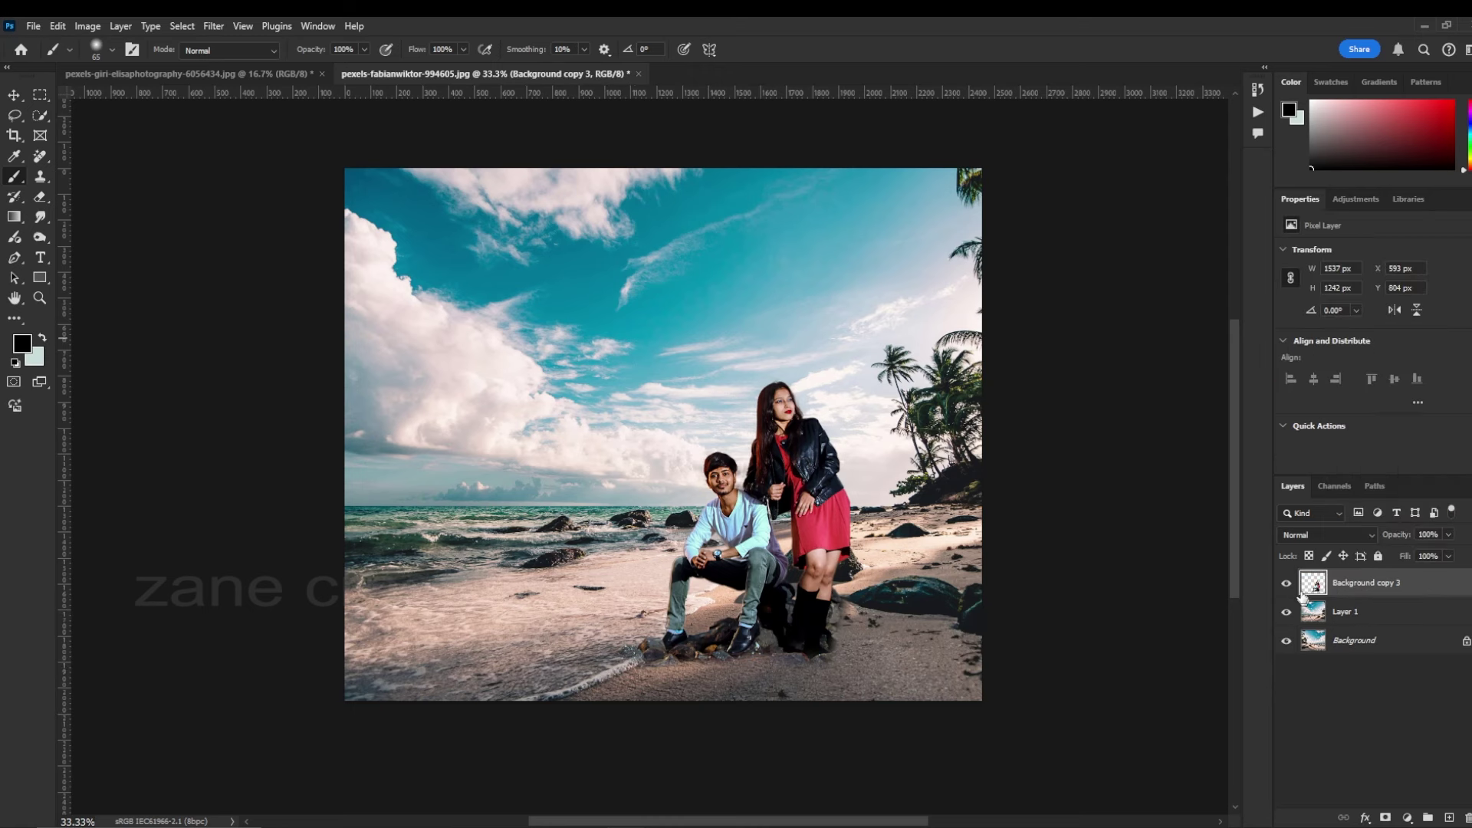
pyautogui.click(1286, 584)
pyautogui.click(1286, 585)
pyautogui.click(1287, 585)
pyautogui.click(1409, 819)
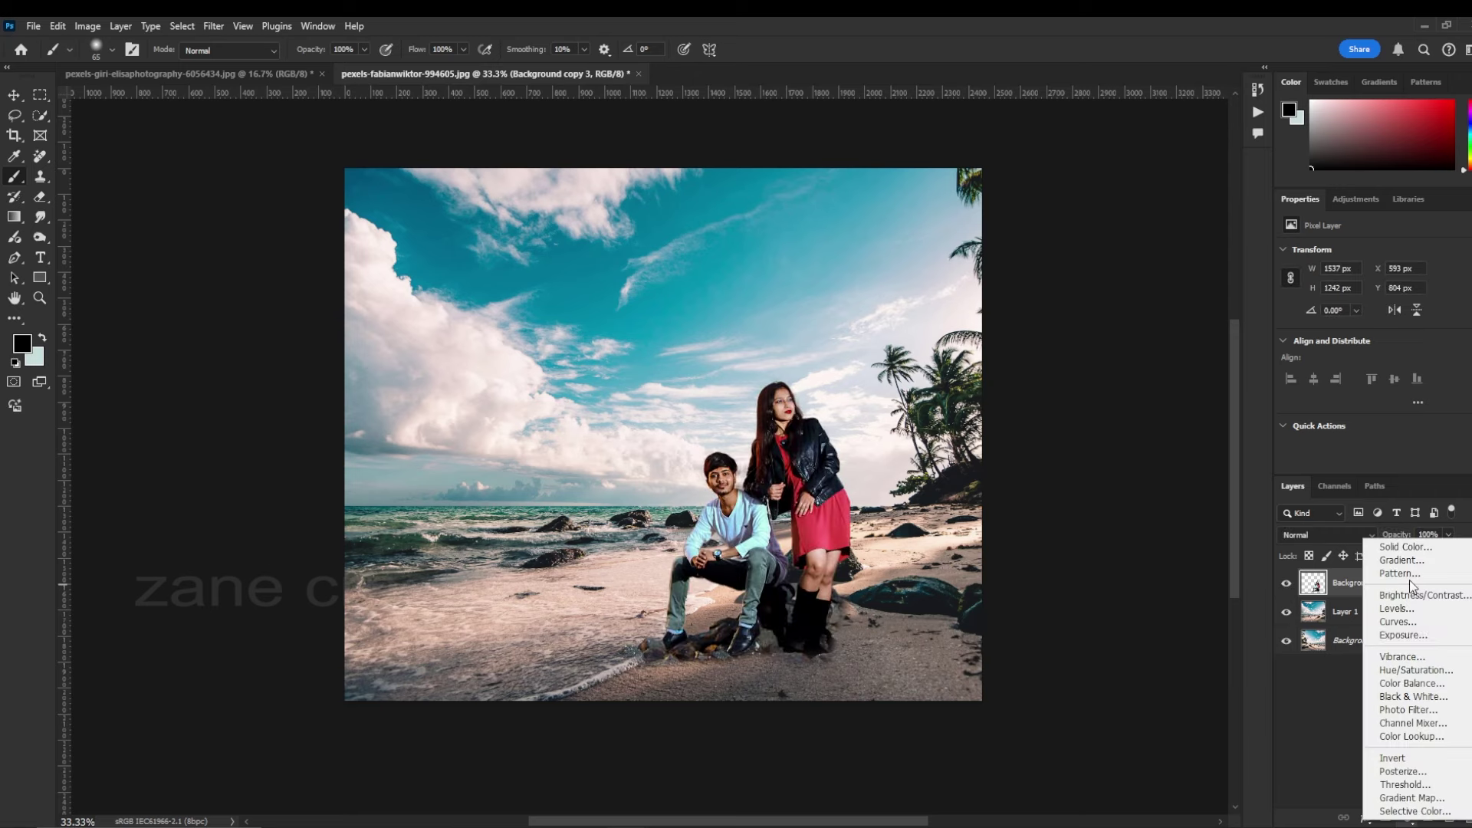
# Add a Curves adjustment and set its target shadow colour from a dark image tone
pyautogui.click(1404, 633)
pyautogui.click(1311, 581)
pyautogui.hotkey('ctrl', '+')
pyautogui.doubleClick(1293, 299)
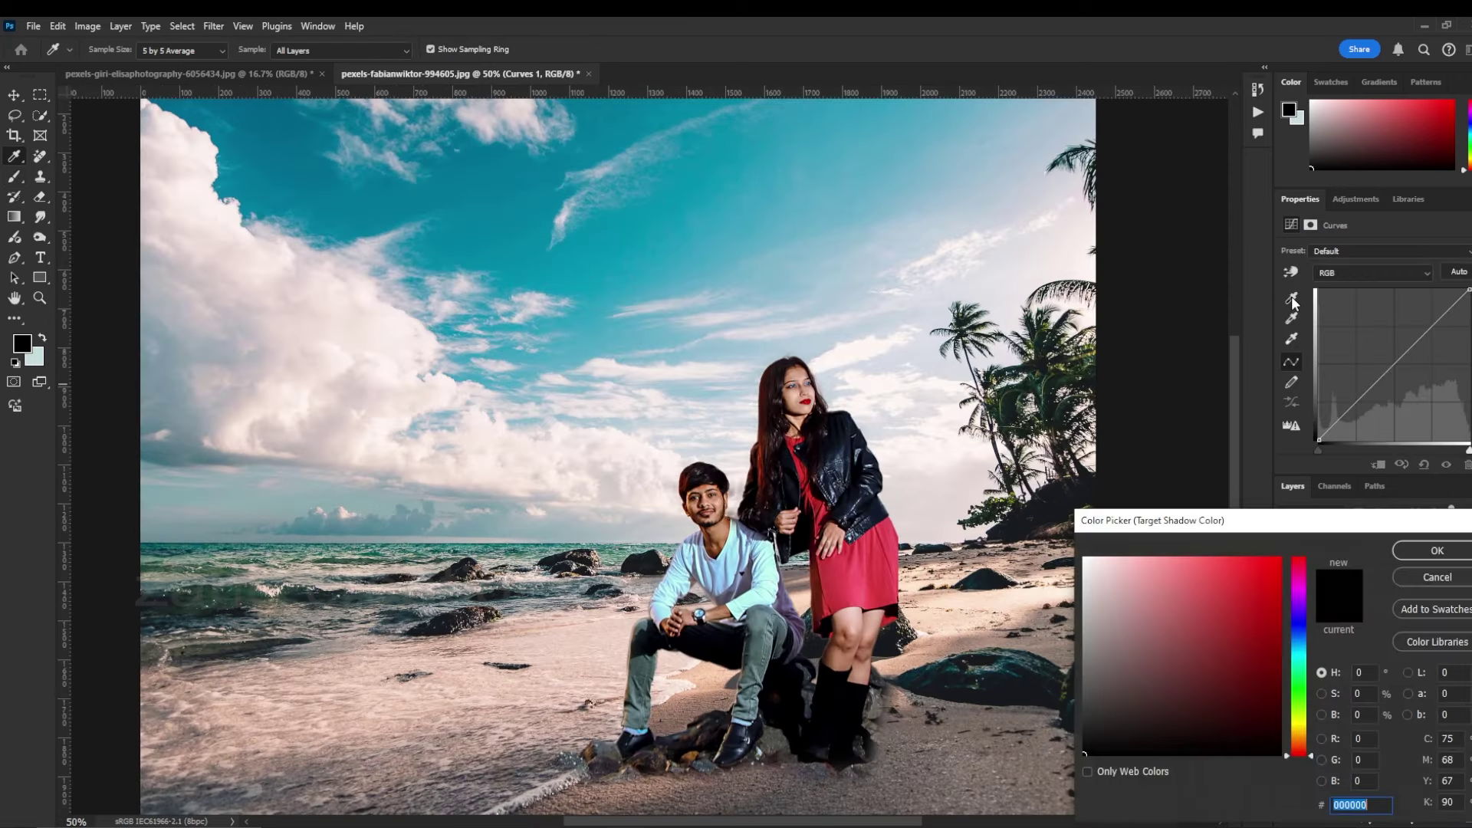
pyautogui.moveTo(1277, 528); pyautogui.dragTo(1338, 583)
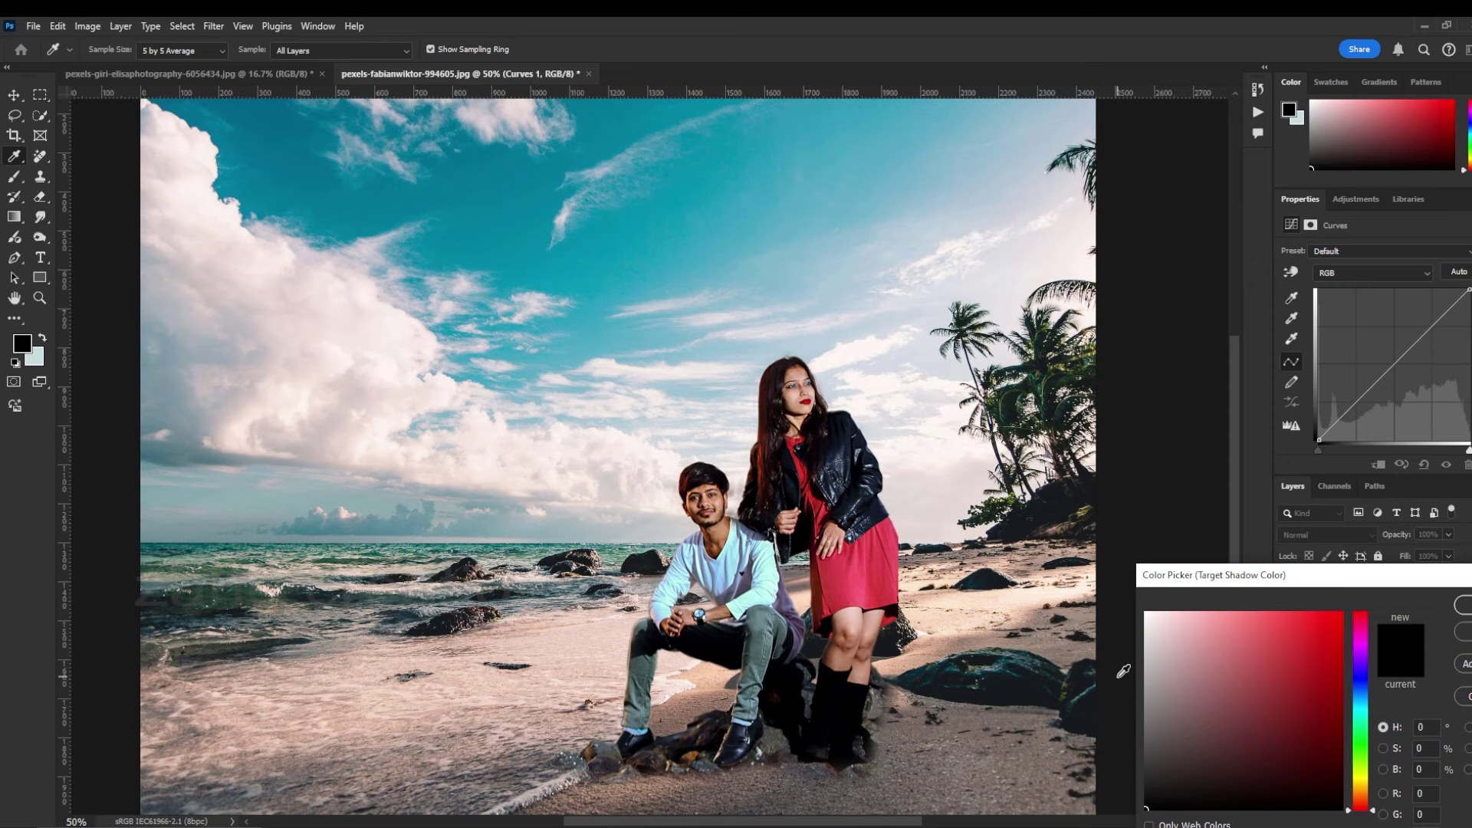
pyautogui.moveTo(1320, 576); pyautogui.dragTo(1296, 536)
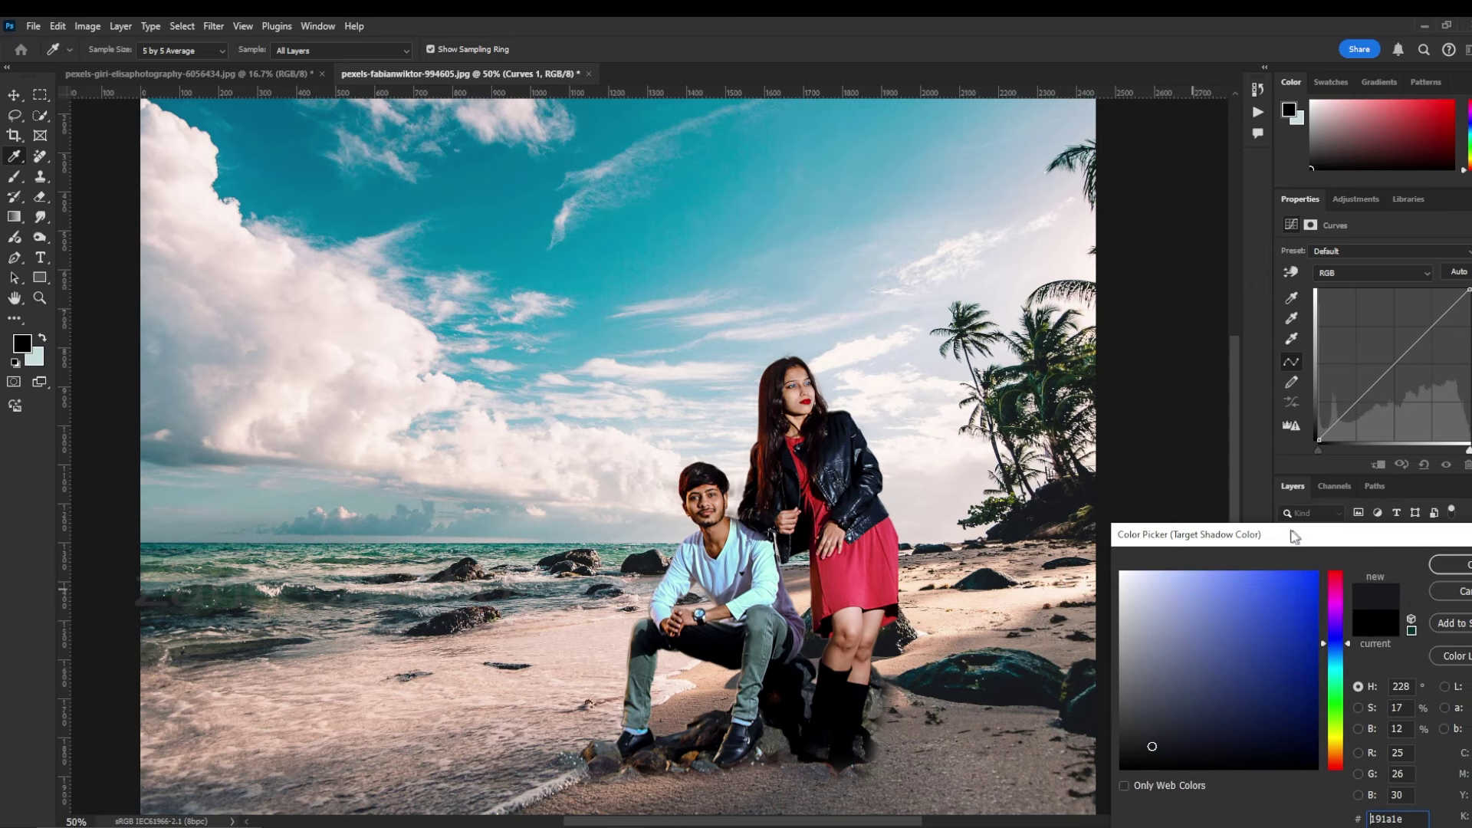
pyautogui.click(1024, 526)
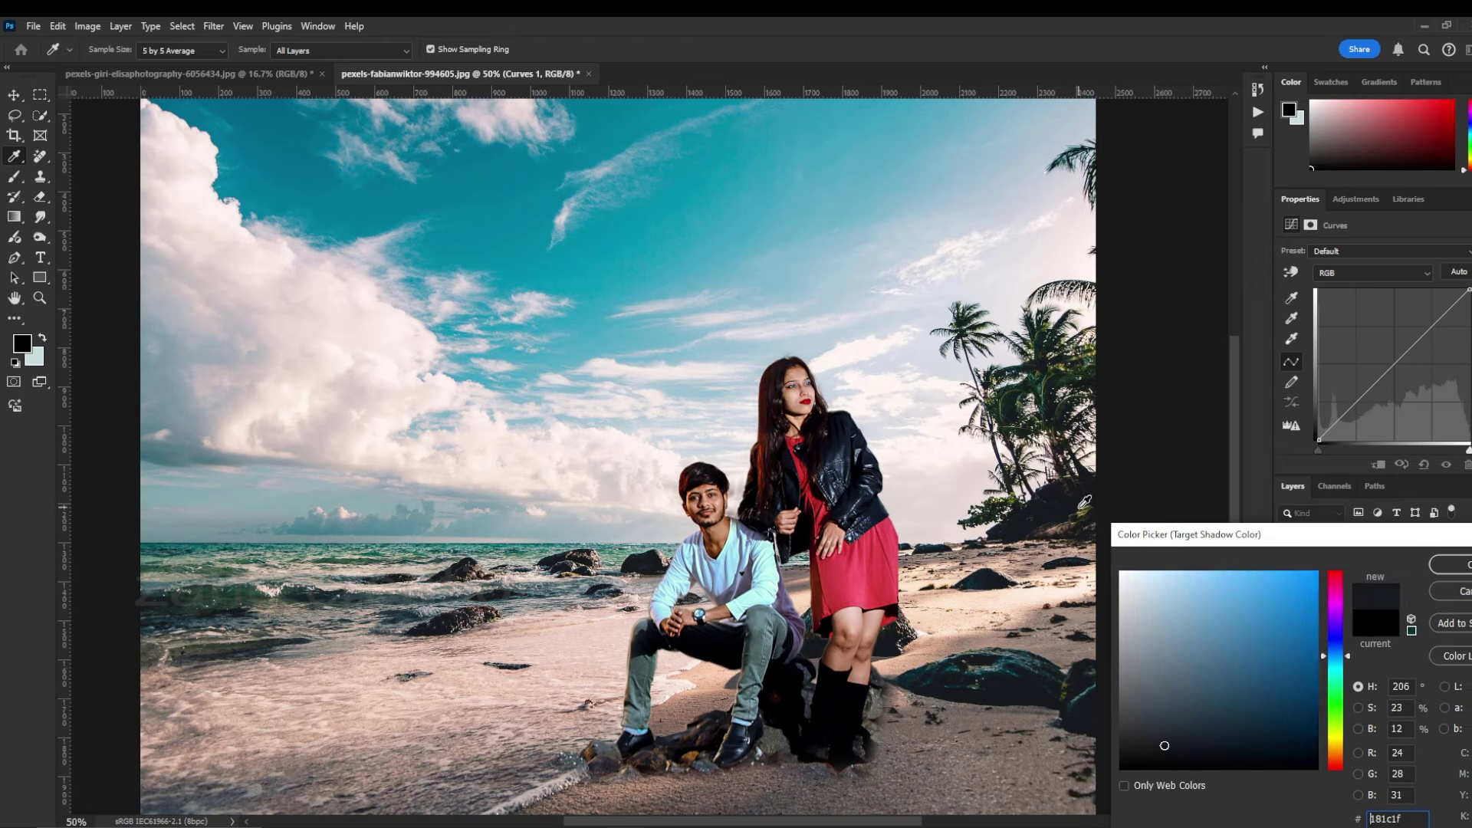
pyautogui.click(1080, 506)
pyautogui.click(1447, 567)
pyautogui.click(756, 320)
# Set the Curves target highlight and midtone colours from image and cloud tones
pyautogui.doubleClick(1291, 338)
pyautogui.click(607, 387)
pyautogui.click(1428, 551)
pyautogui.click(741, 323)
pyautogui.doubleClick(1291, 317)
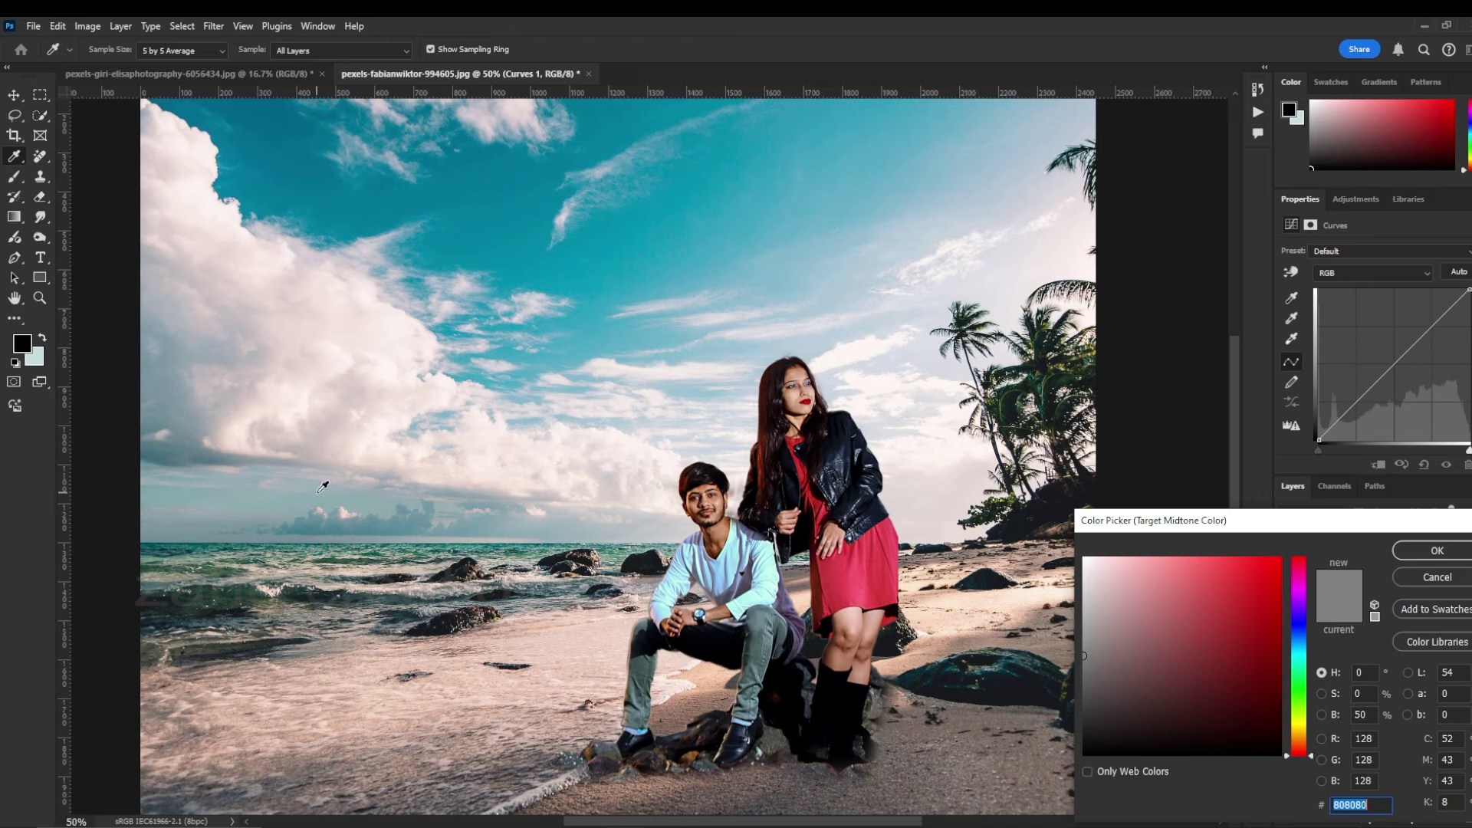
pyautogui.click(320, 459)
pyautogui.click(352, 461)
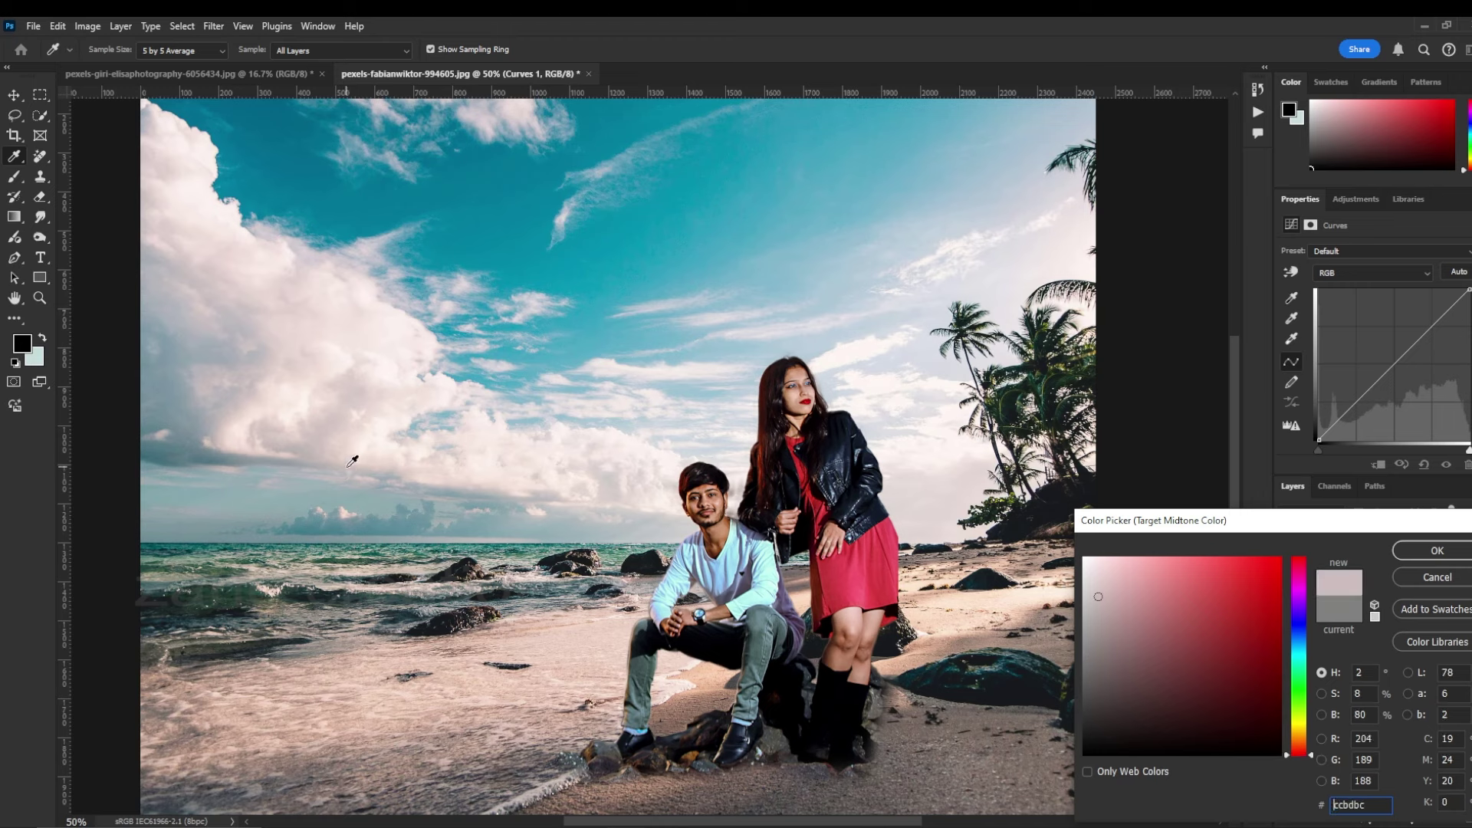
pyautogui.click(264, 456)
pyautogui.click(1457, 552)
pyautogui.press('Return')
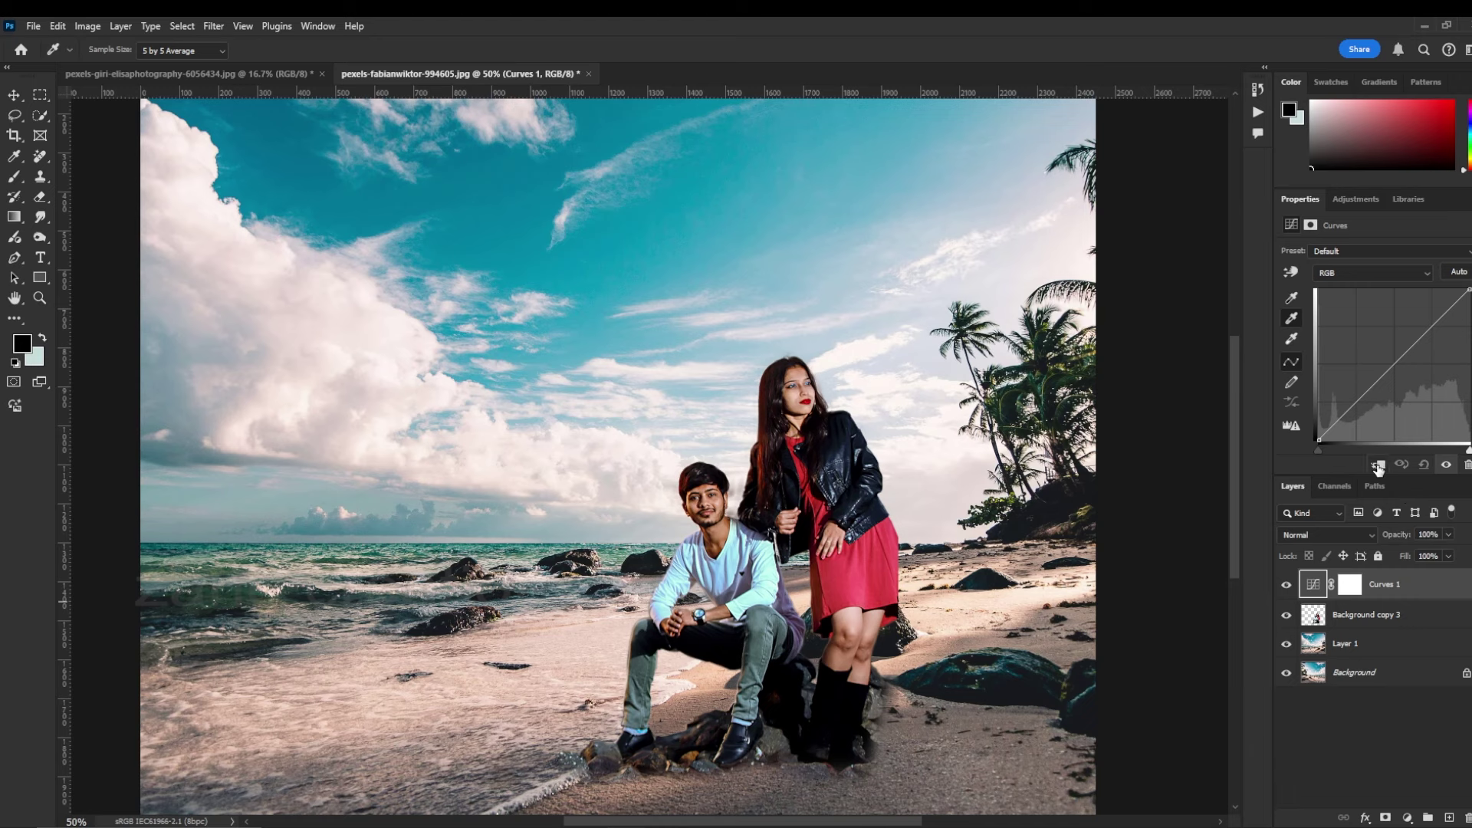
# Clip Curves to the couple and set the white point from the man's shirt
pyautogui.click(1378, 466)
pyautogui.click(1292, 340)
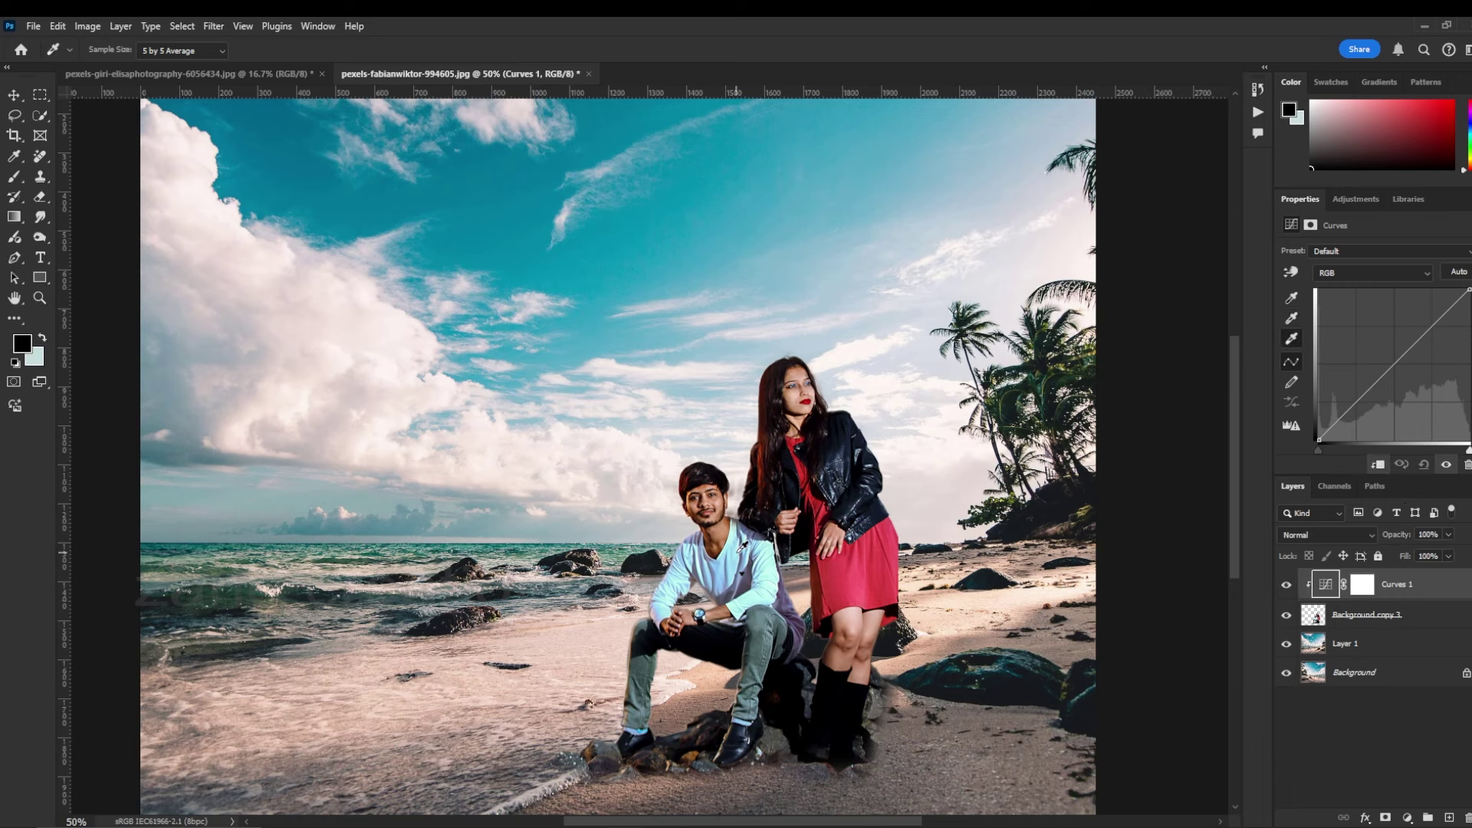
pyautogui.click(773, 567)
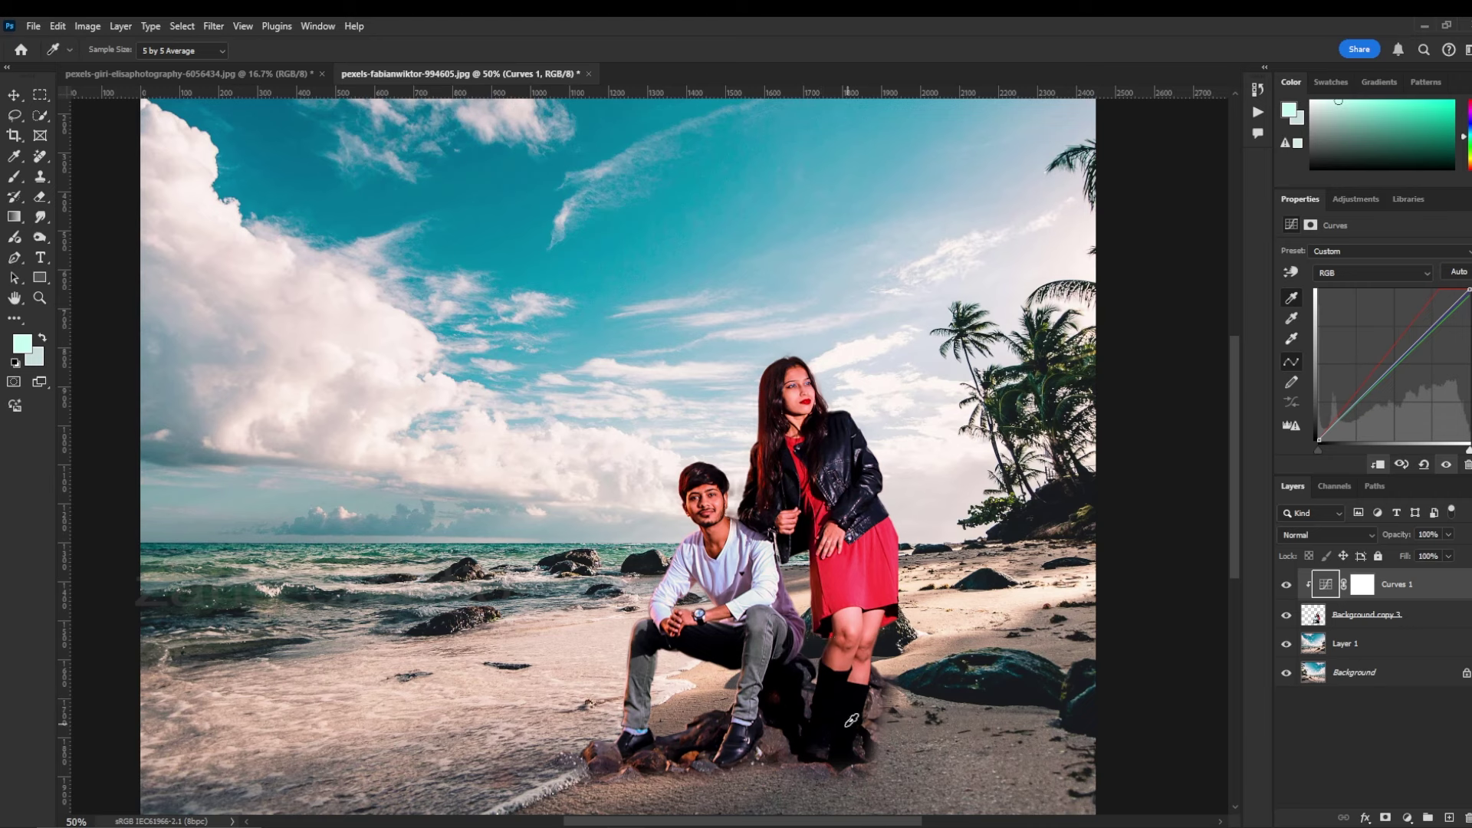
pyautogui.click(739, 648)
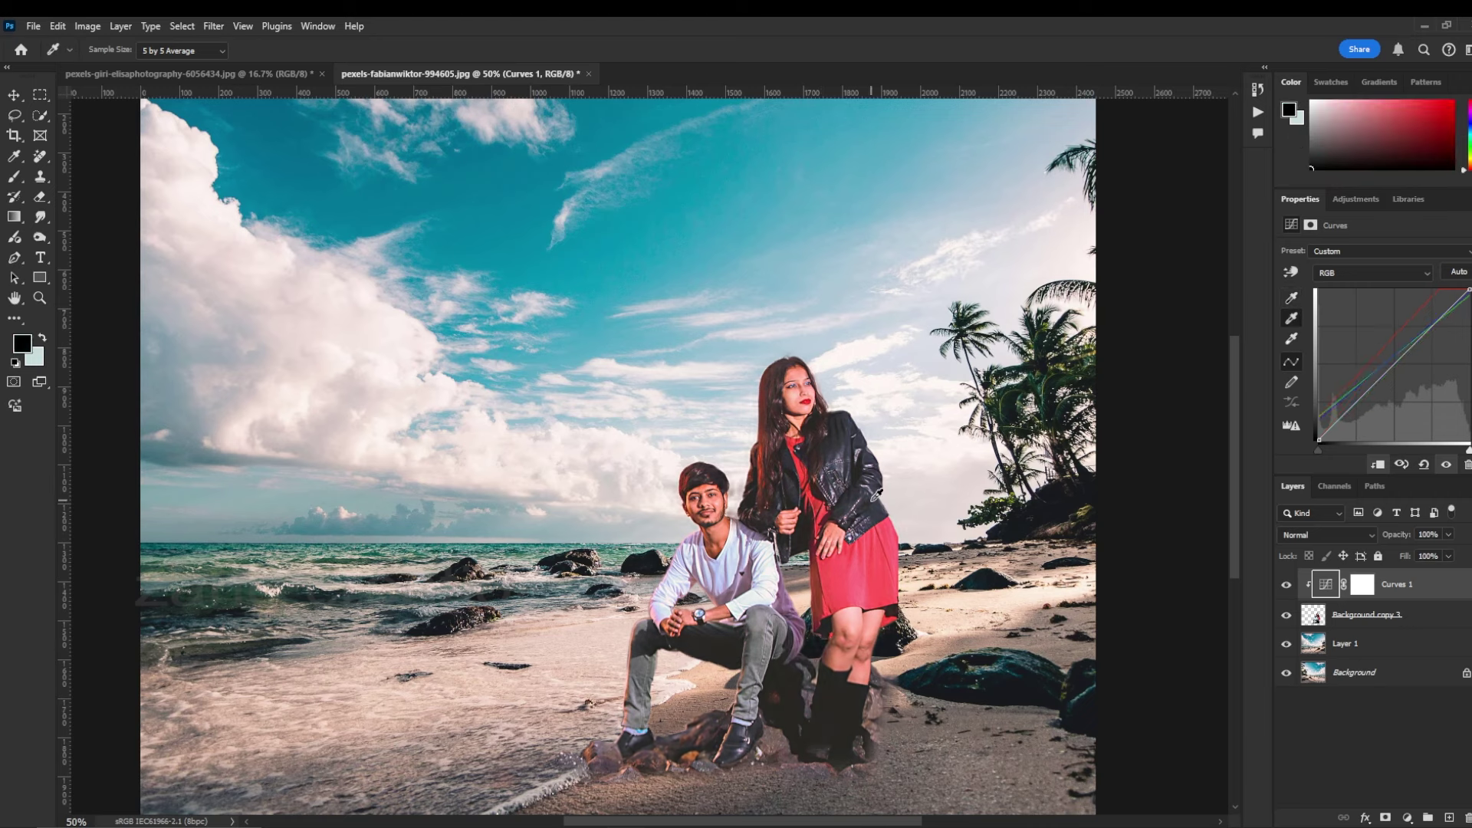
pyautogui.click(781, 364)
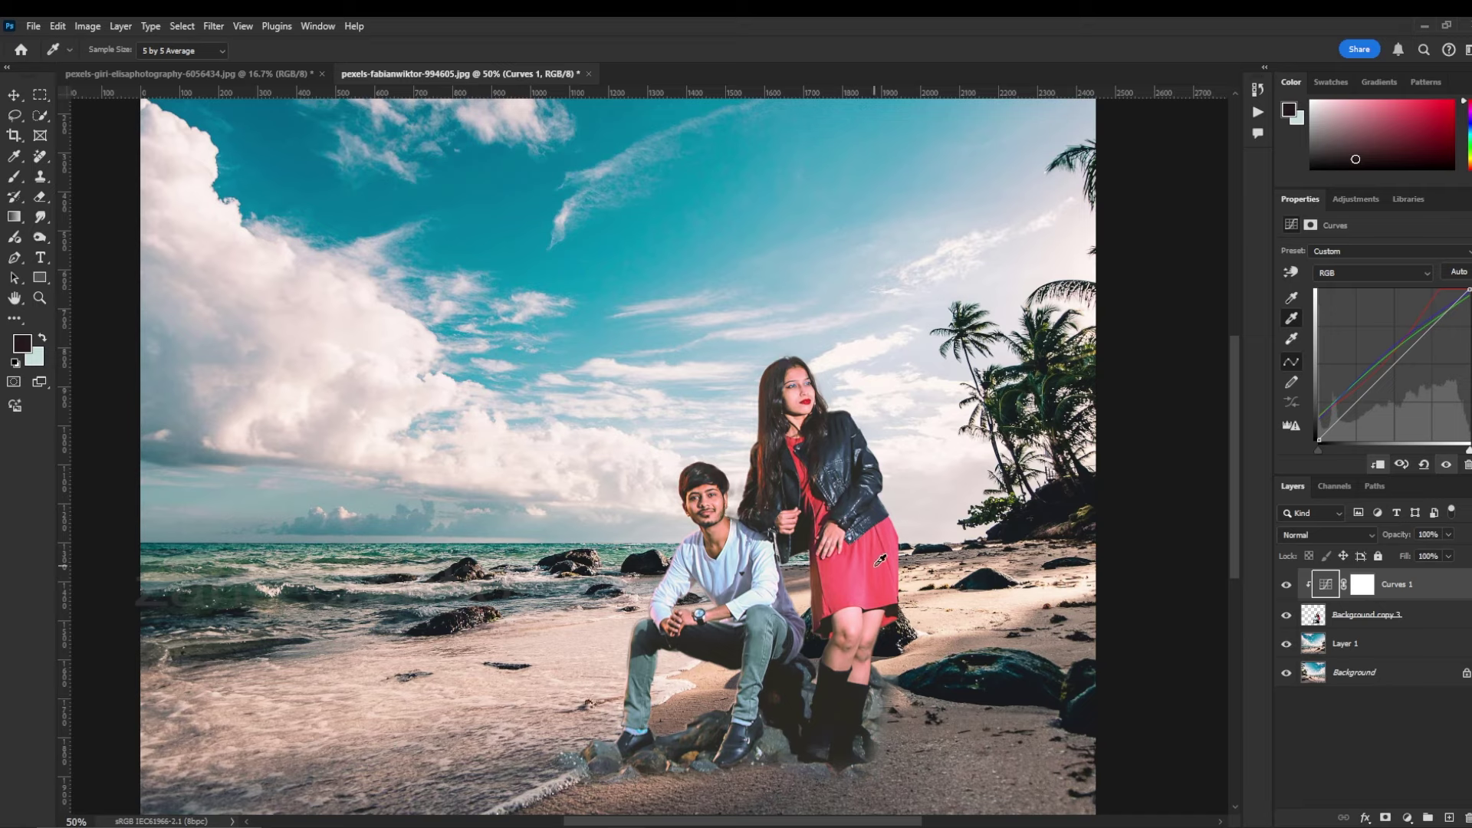
pyautogui.hotkey('ctrl', '-')
# Lower Curves 1 to about 56% opacity, comparing the couple with it on and off
pyautogui.click(1287, 585)
pyautogui.click(1287, 585)
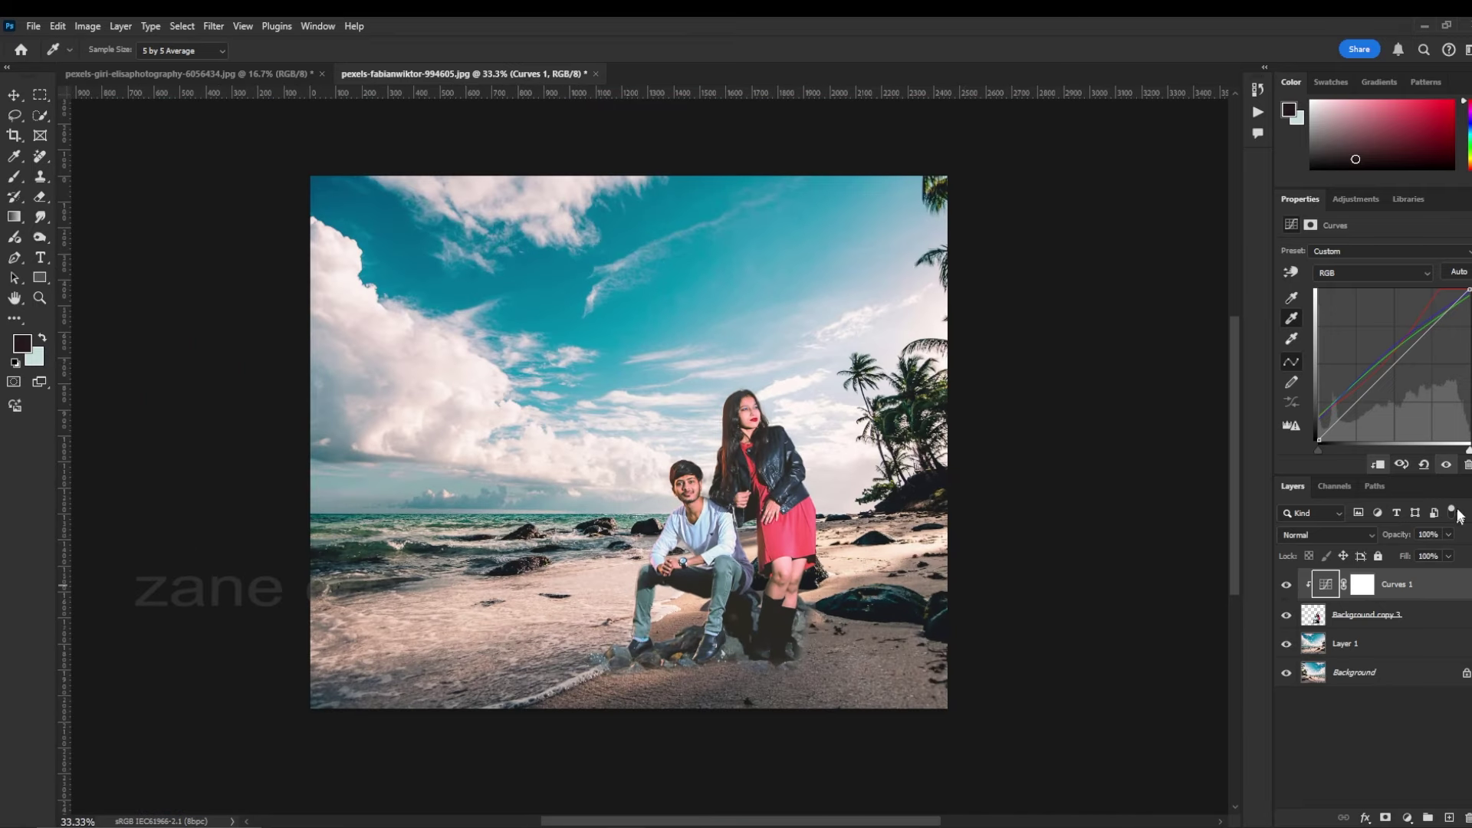
pyautogui.moveTo(1404, 539); pyautogui.dragTo(1378, 543)
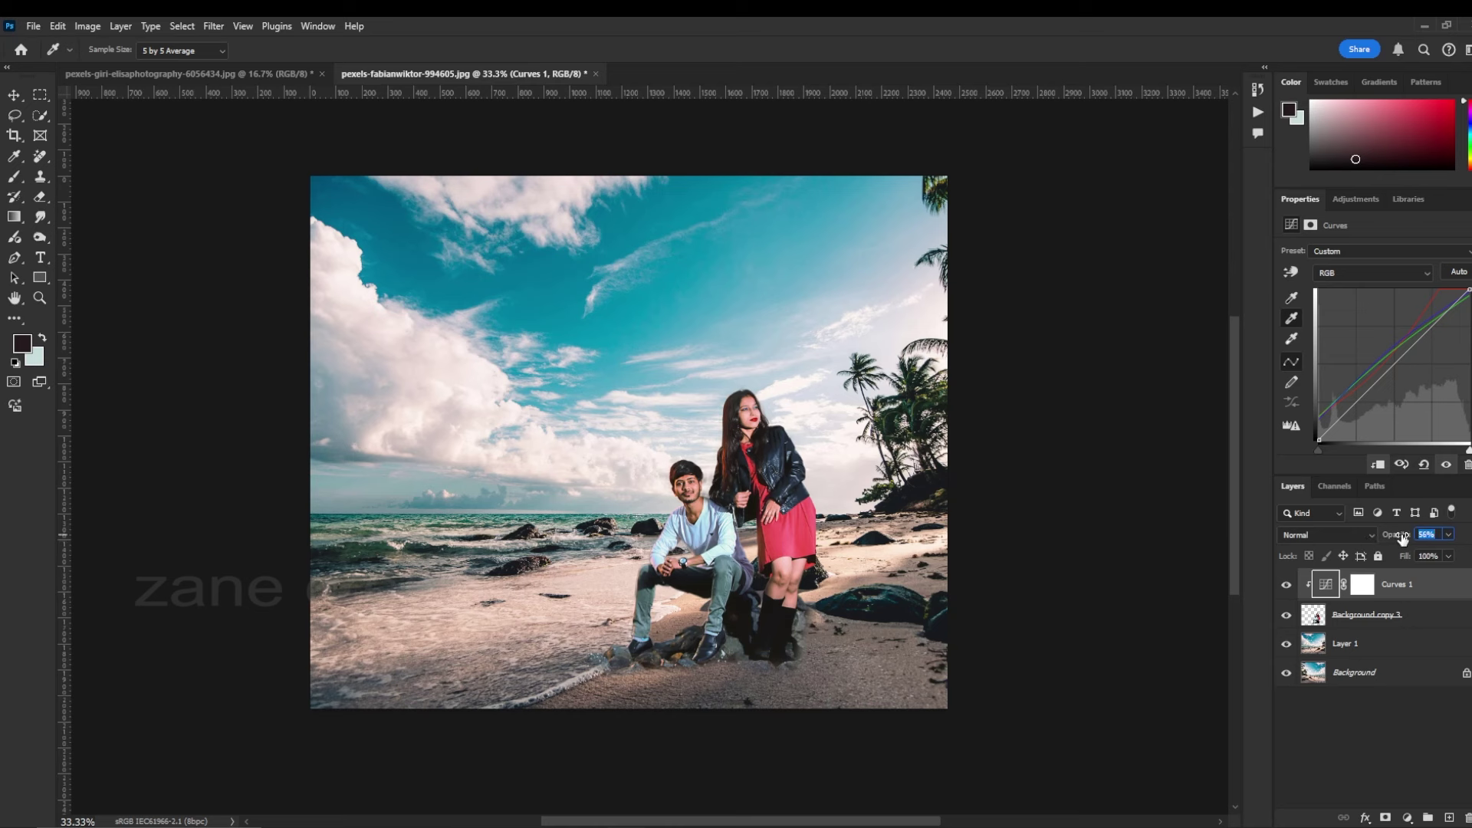
pyautogui.click(1286, 586)
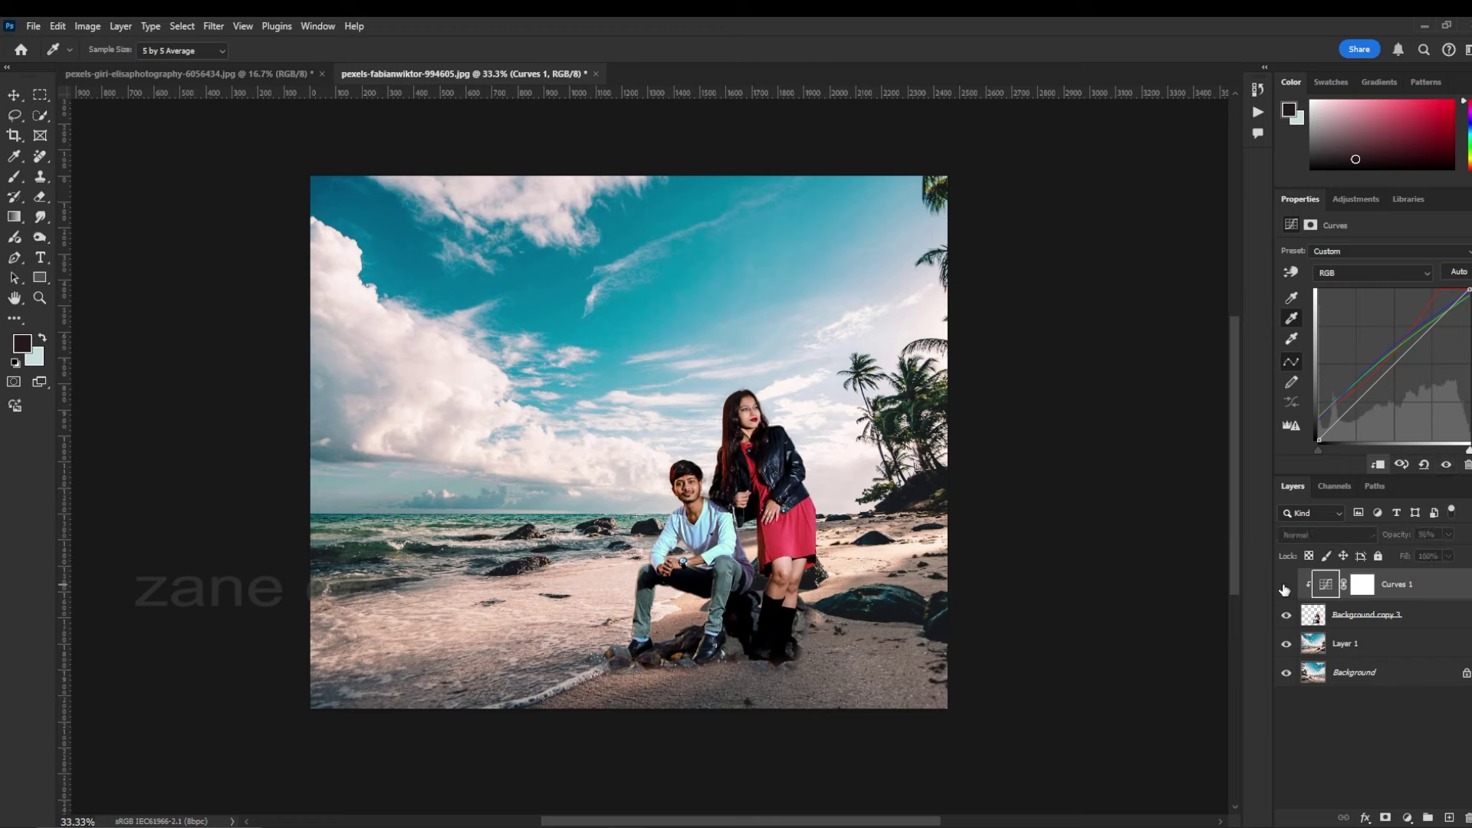
pyautogui.click(1286, 585)
pyautogui.hotkey('ctrl', '-')
pyautogui.hotkey('ctrl', '+')
pyautogui.hotkey('ctrl', '+')
pyautogui.hotkey('ctrl', '-')
pyautogui.hotkey('ctrl', '+')
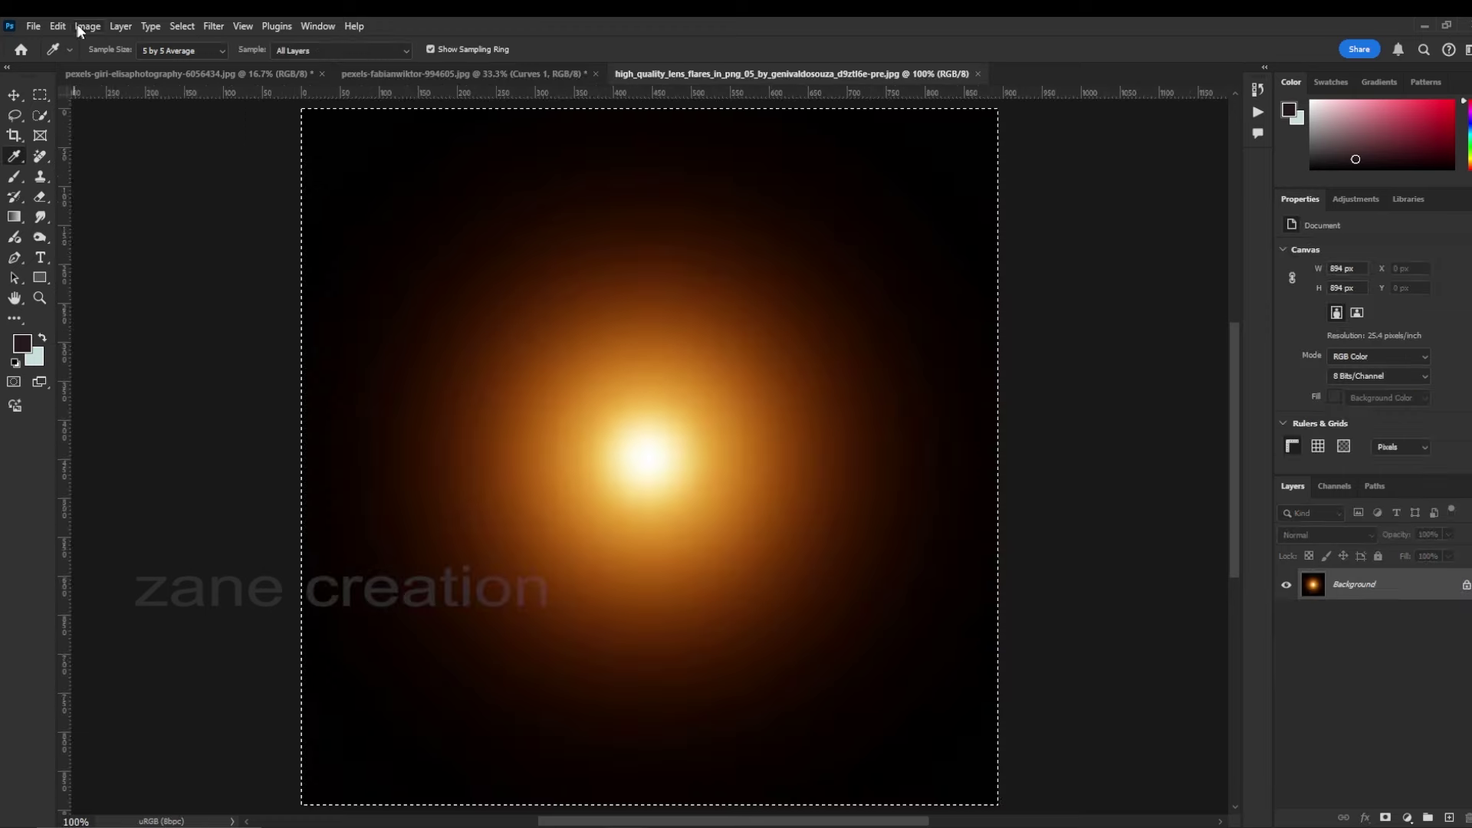
# Copy the lens flare image and paste it into the beach composite
pyautogui.click(58, 26)
pyautogui.click(77, 145)
pyautogui.click(213, 73)
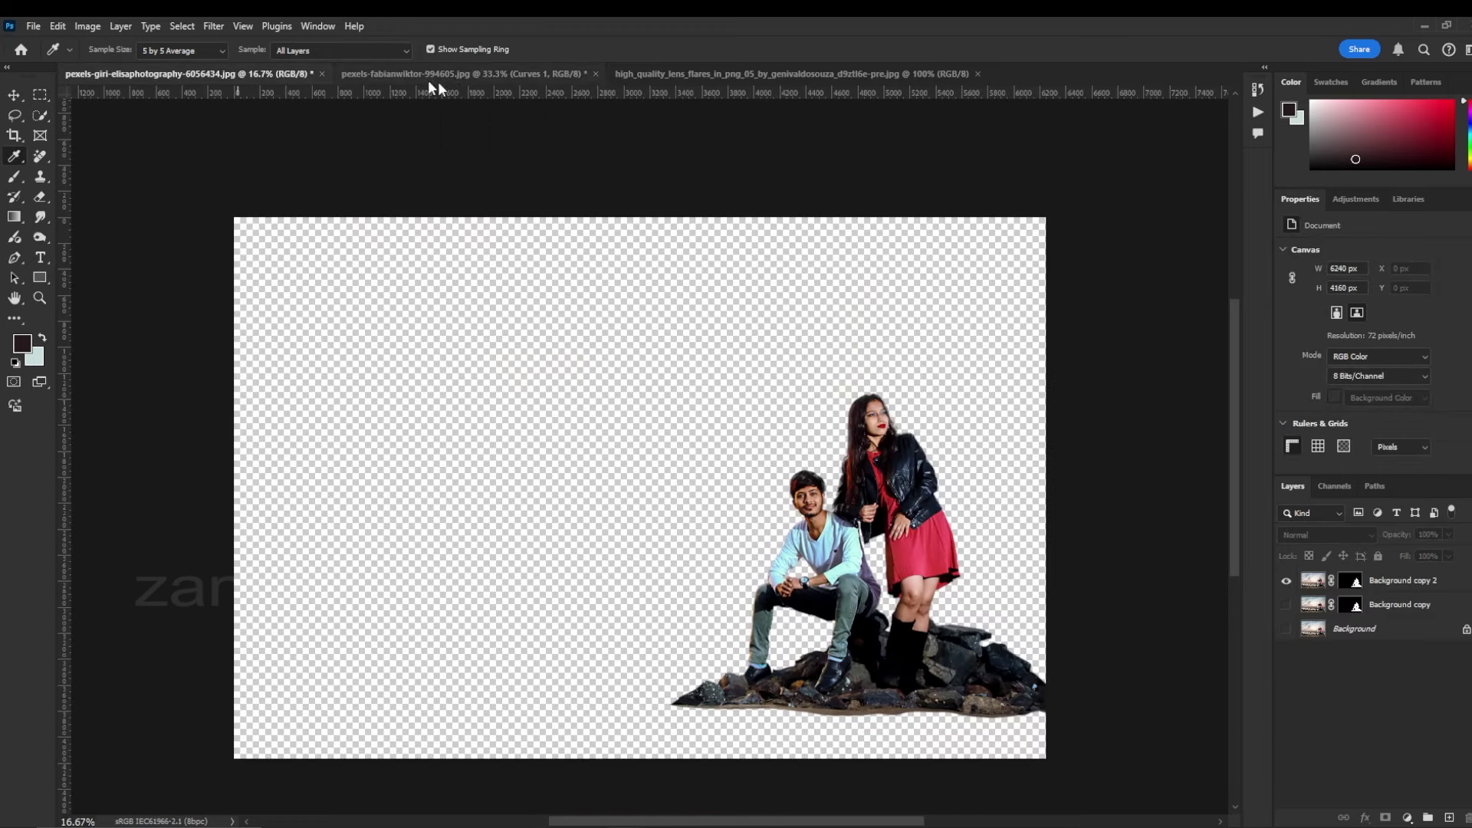
pyautogui.click(444, 73)
pyautogui.click(58, 26)
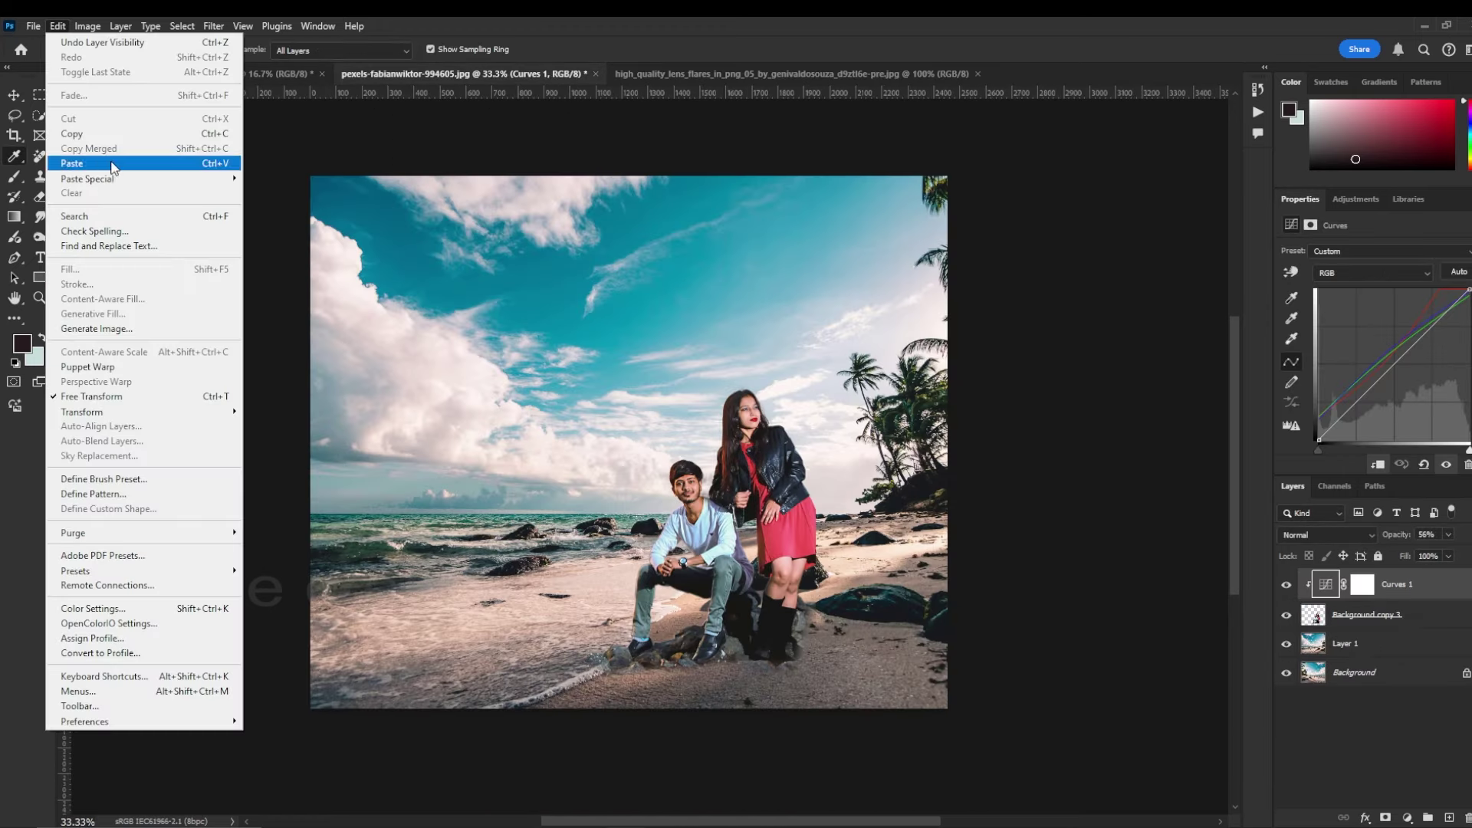
pyautogui.click(77, 166)
pyautogui.click(13, 93)
# Set the flare to Screen blend mode and move it right behind the palms
pyautogui.moveTo(671, 475)
pyautogui.mouseDown()
pyautogui.moveTo(903, 388)
pyautogui.moveTo(854, 384)
pyautogui.mouseUp()
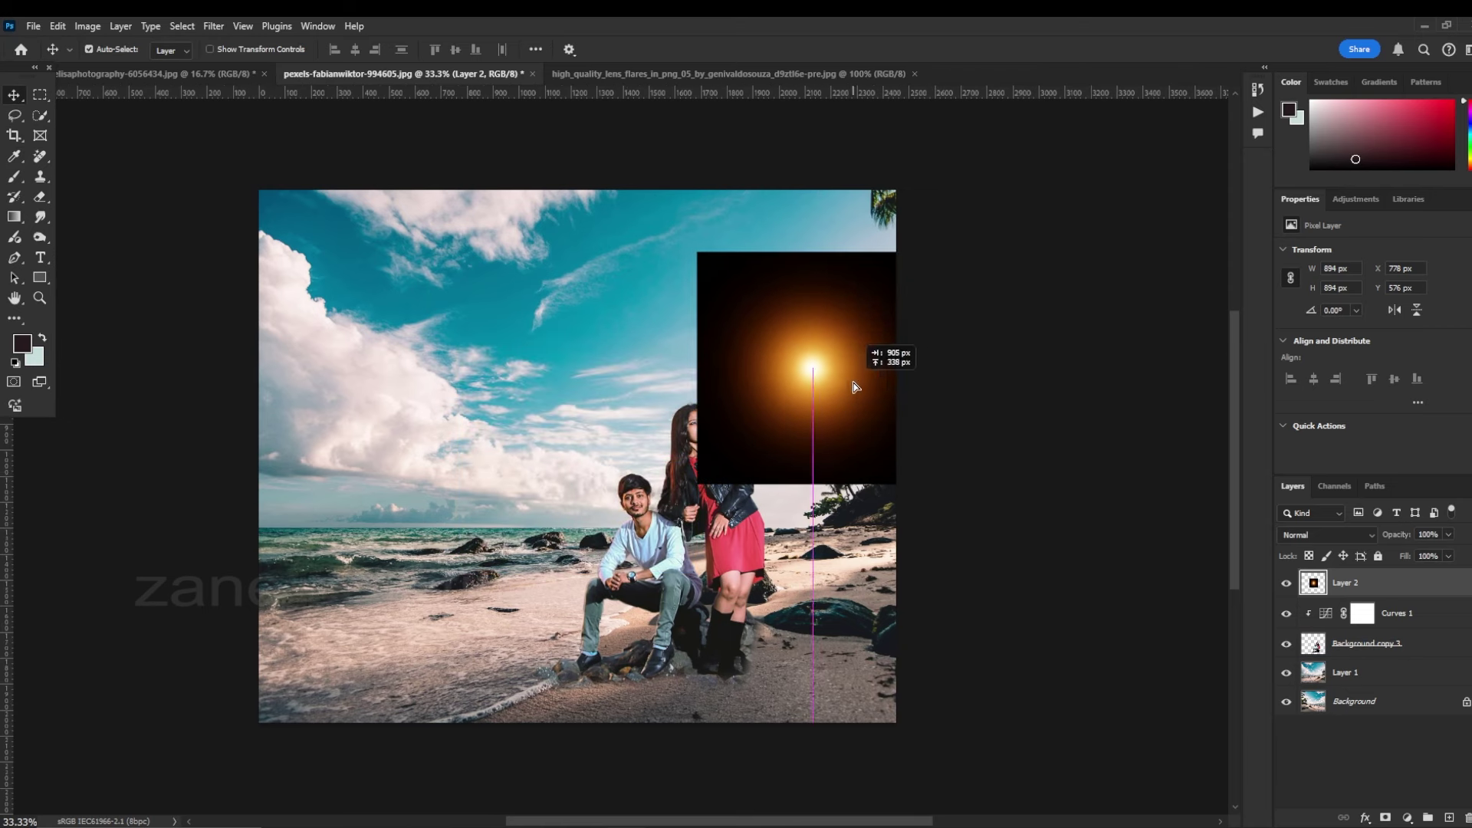
pyautogui.click(1331, 535)
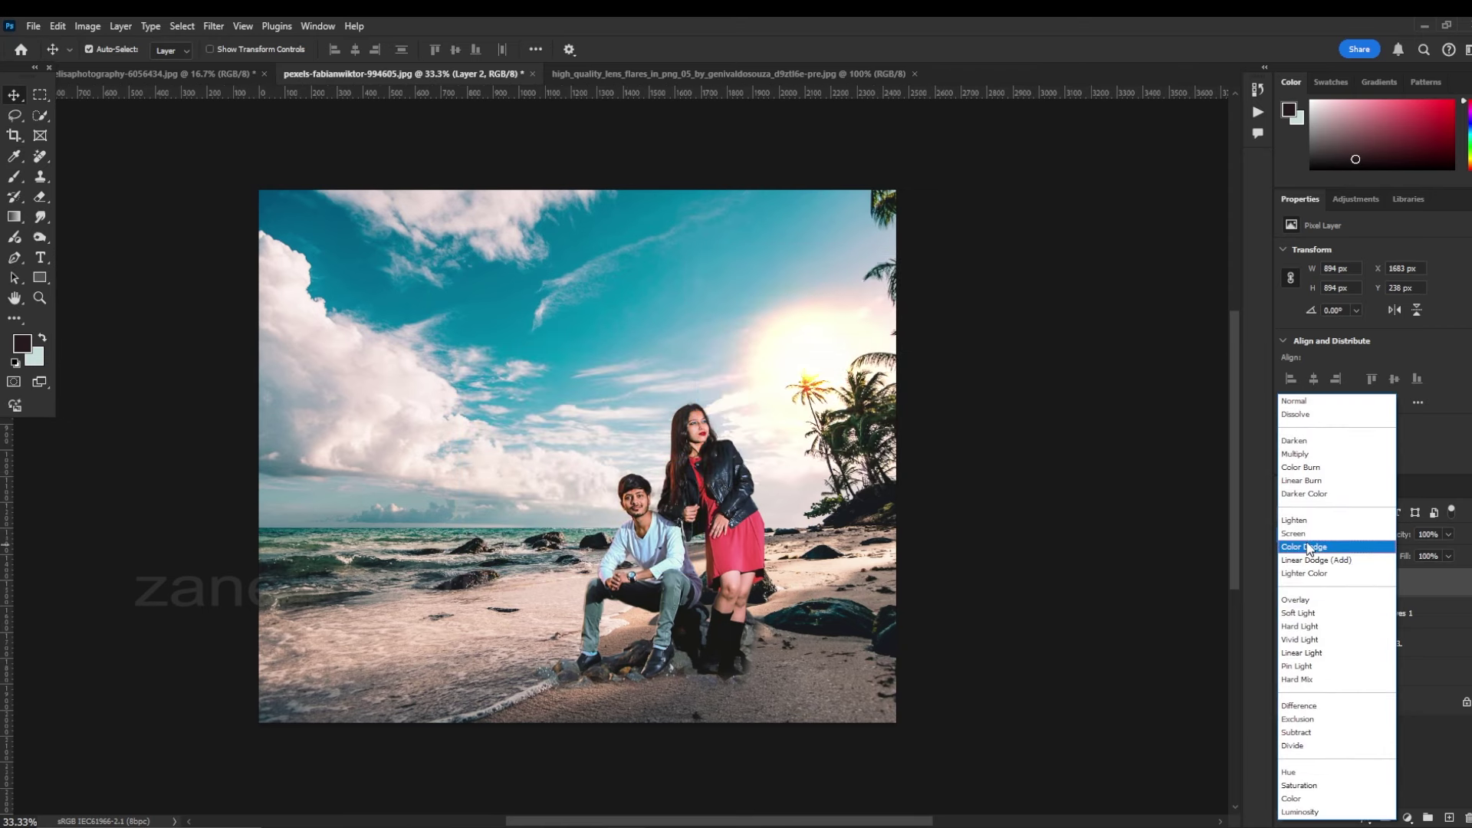
pyautogui.click(1304, 534)
pyautogui.moveTo(815, 389)
pyautogui.mouseDown()
pyautogui.moveTo(874, 383)
pyautogui.moveTo(860, 382)
pyautogui.mouseUp()
pyautogui.click(1353, 611)
pyautogui.moveTo(1353, 611); pyautogui.dragTo(1390, 819)
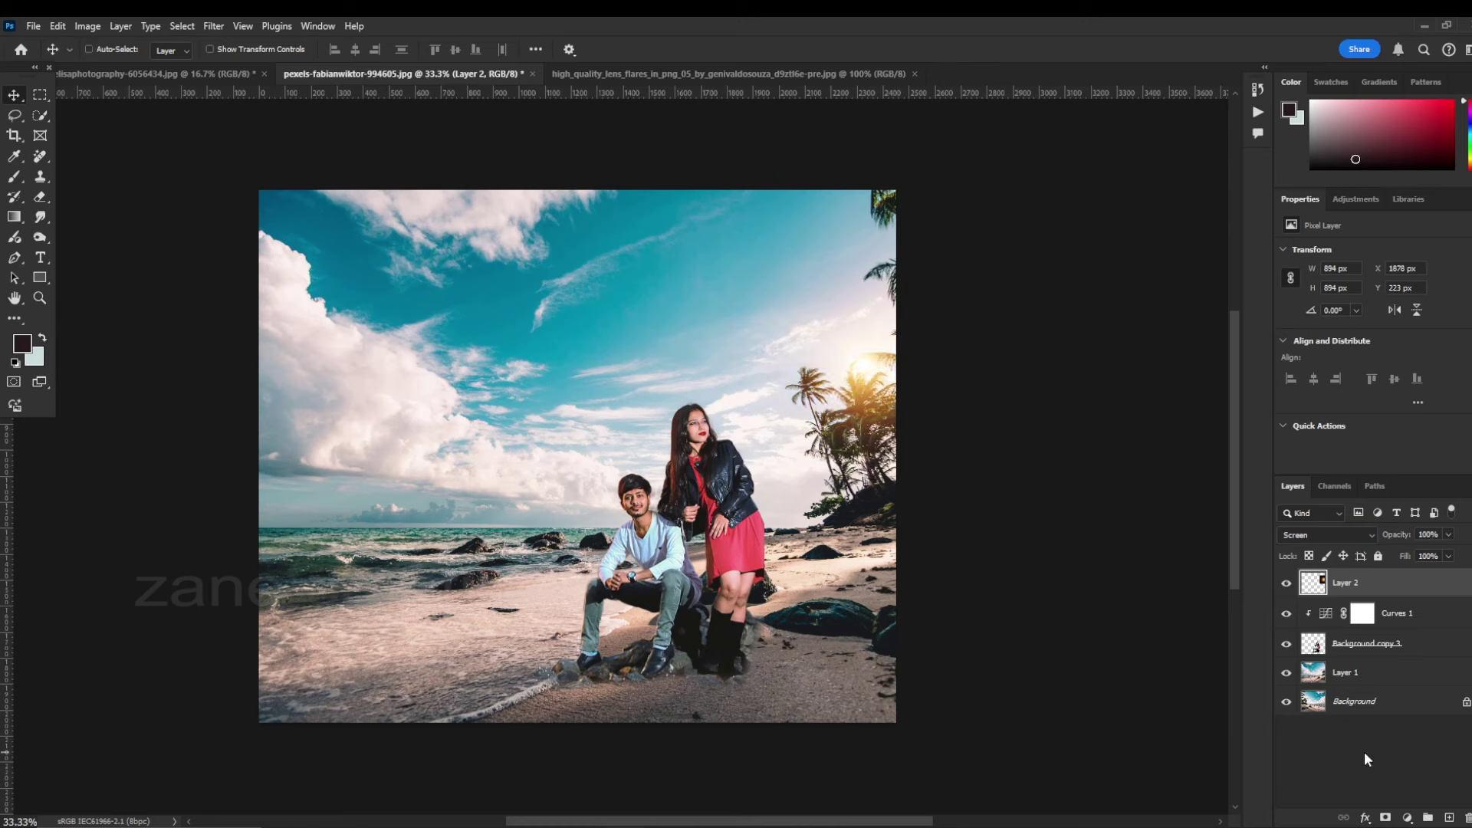
# Enlarge the flare slightly and shift it right and down past the palms
pyautogui.hotkey('ctrl', 't')
pyautogui.moveTo(747, 479); pyautogui.dragTo(737, 489)
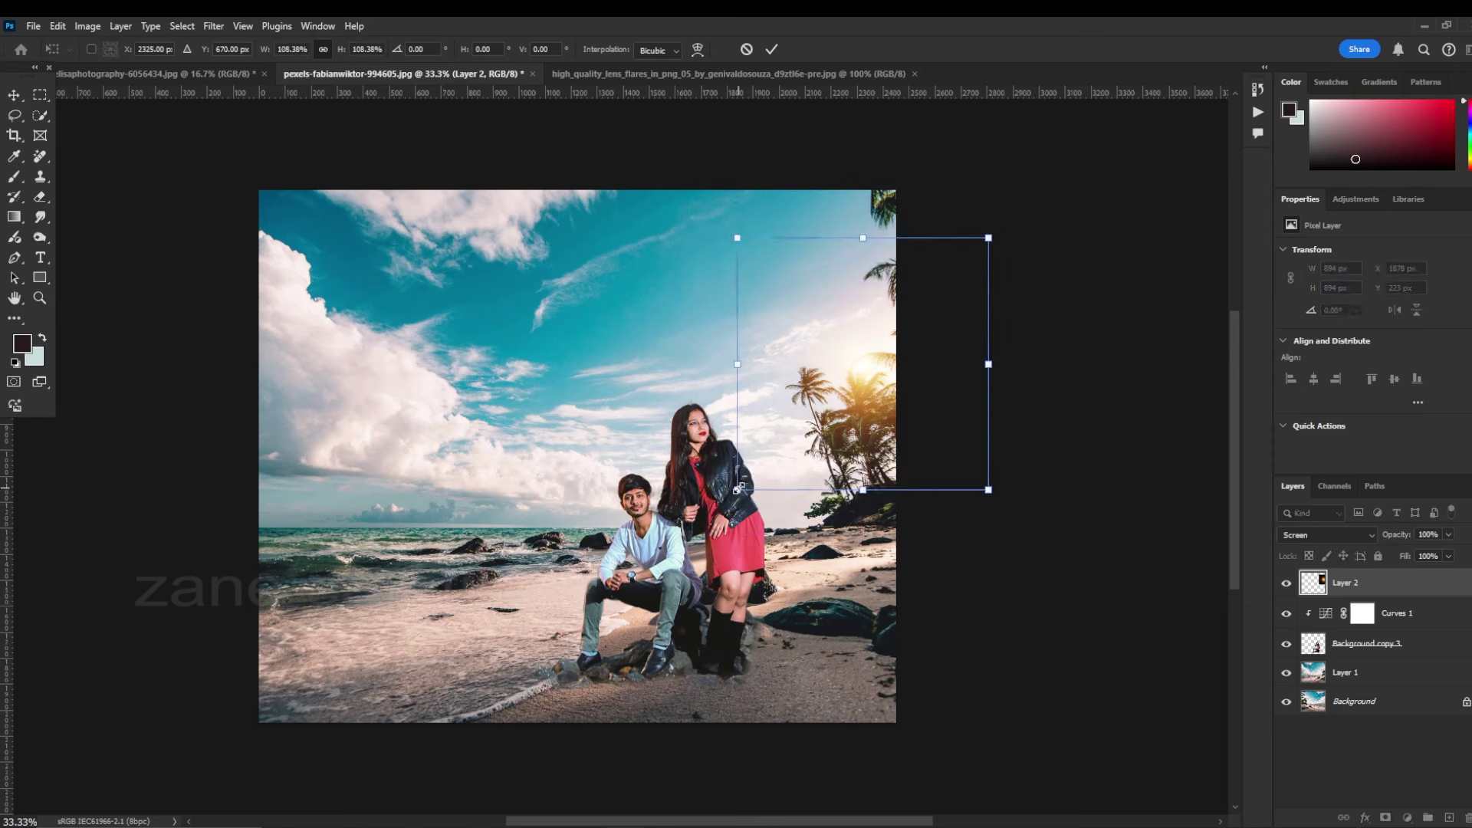
pyautogui.moveTo(889, 389); pyautogui.dragTo(925, 398)
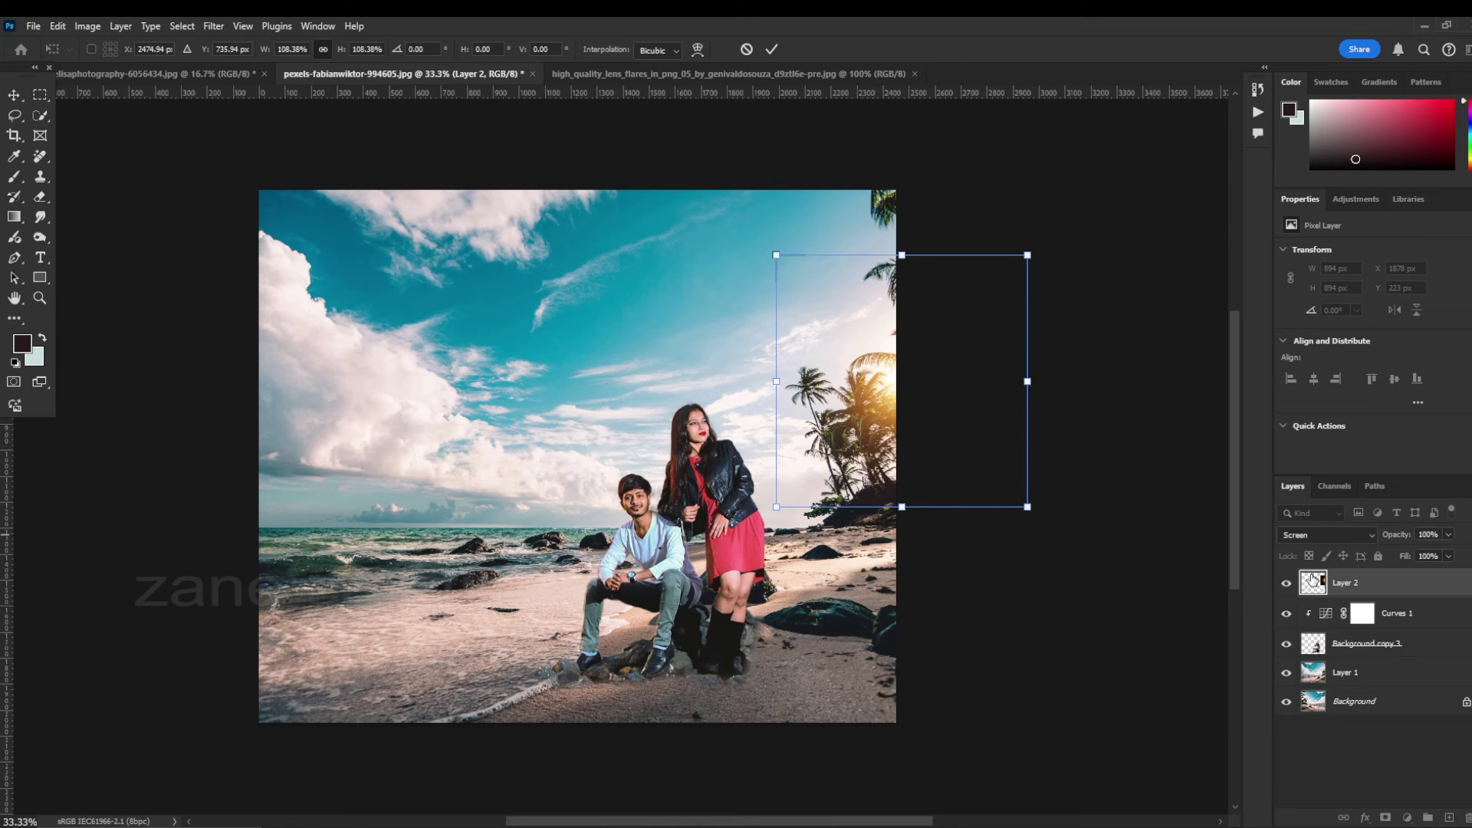
pyautogui.press('Return')
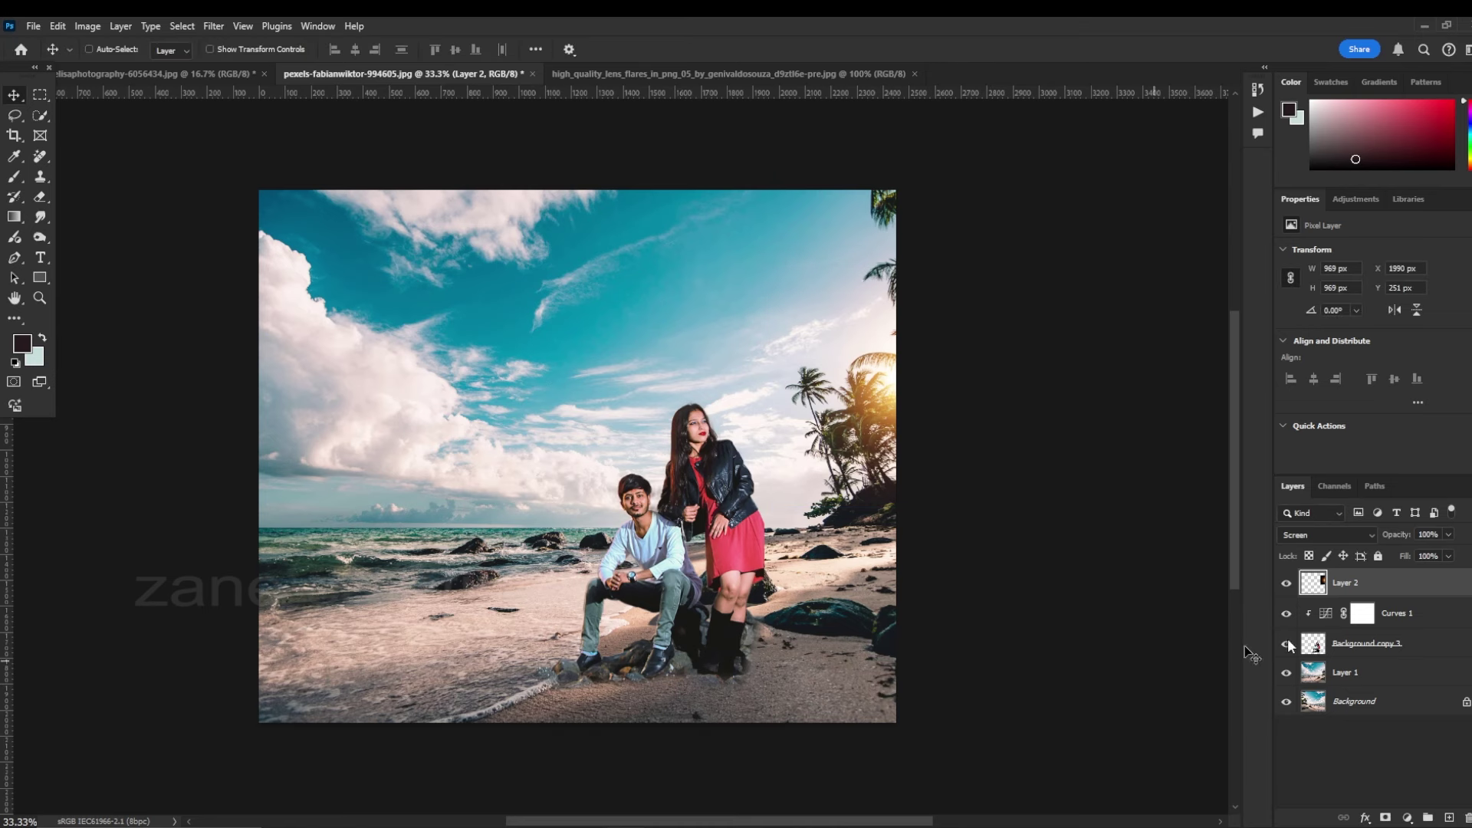
# Add a Hue/Saturation clipped to the flare with Hue near 0 and Saturation about -22
pyautogui.click(1408, 818)
pyautogui.click(1404, 680)
pyautogui.click(1378, 464)
pyautogui.moveTo(1379, 342)
pyautogui.mouseDown()
pyautogui.moveTo(1355, 342)
pyautogui.moveTo(1370, 309)
pyautogui.mouseUp()
pyautogui.moveTo(1391, 309)
pyautogui.mouseDown()
pyautogui.moveTo(1286, 315)
pyautogui.moveTo(1324, 342)
pyautogui.moveTo(1299, 344)
pyautogui.mouseUp()
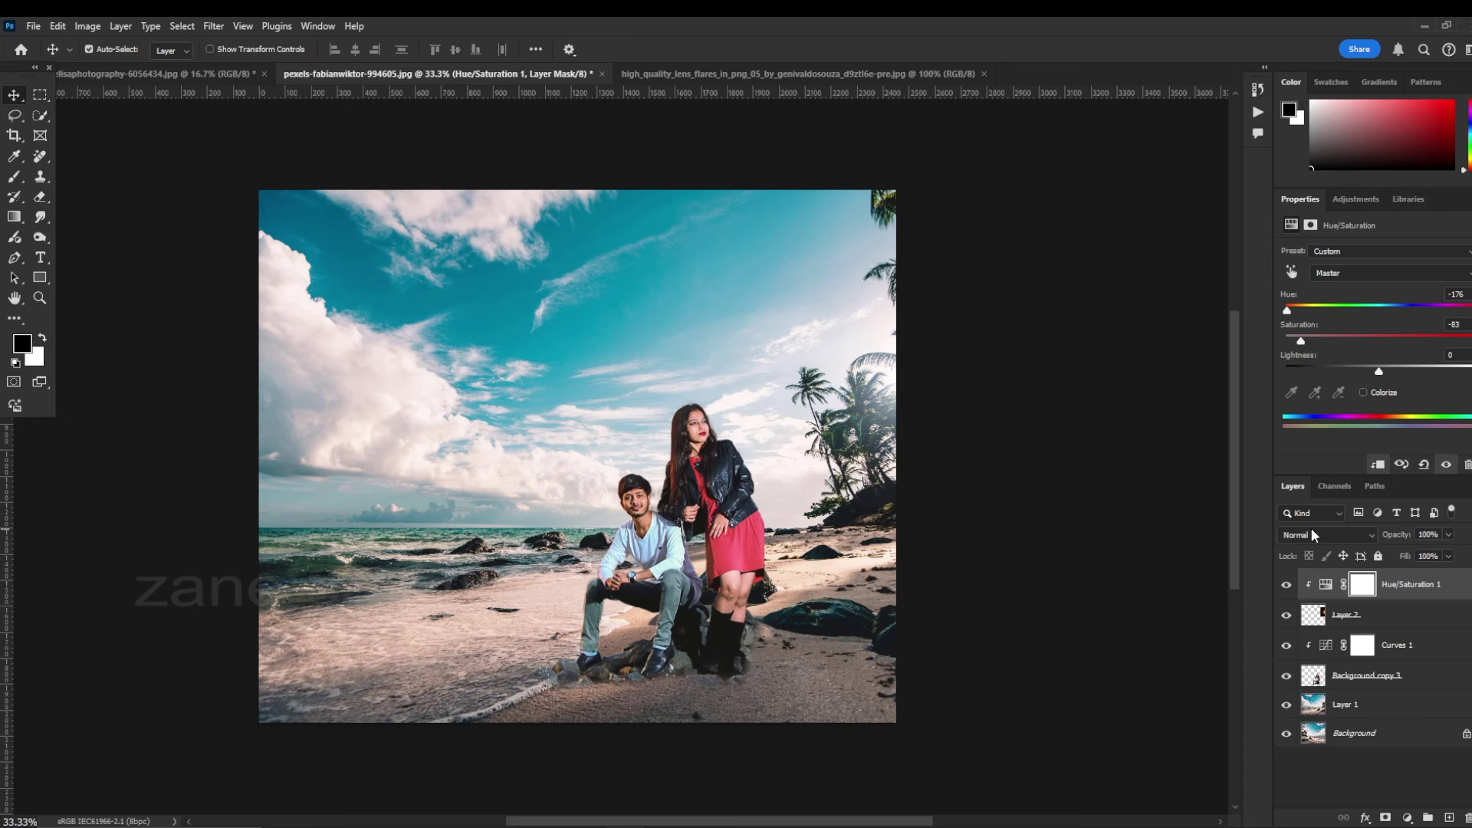
pyautogui.moveTo(1287, 310); pyautogui.dragTo(1388, 313)
pyautogui.moveTo(1301, 342); pyautogui.dragTo(1348, 342)
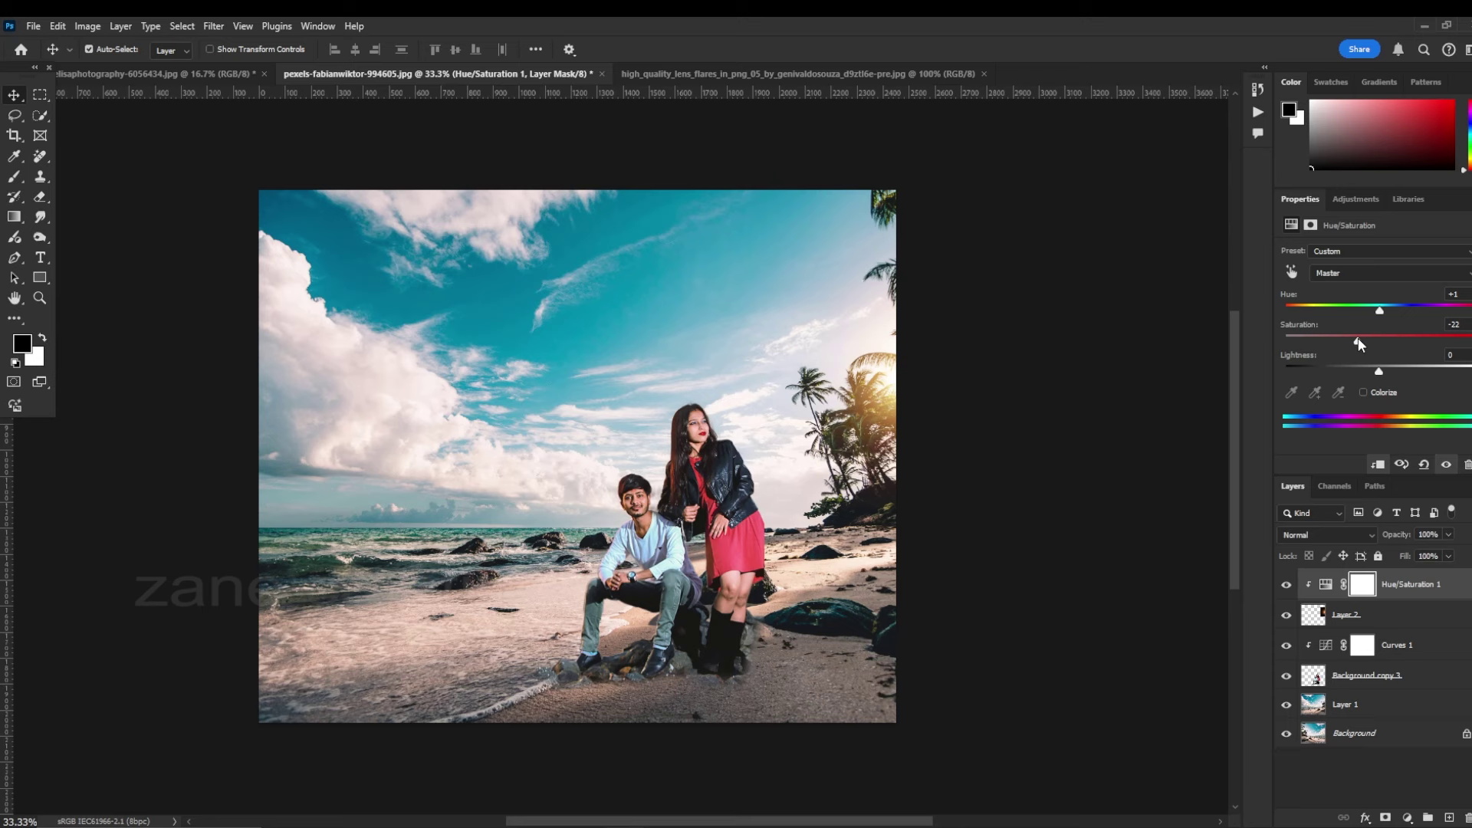
pyautogui.moveTo(1380, 309); pyautogui.dragTo(1378, 310)
pyautogui.click(1350, 614)
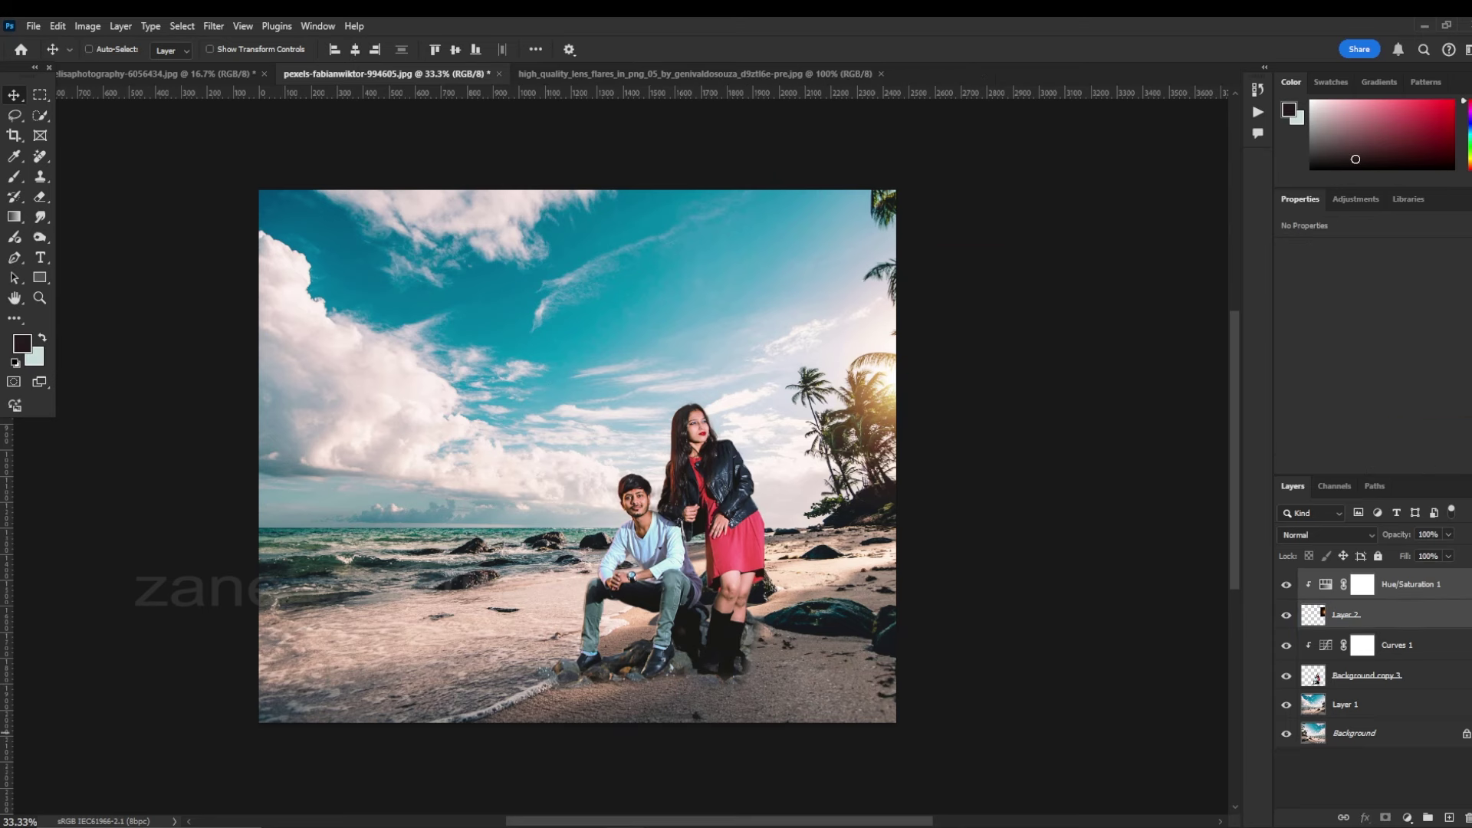
# Duplicate the flare and its Hue/Saturation, enlarging the copy about 2.5x over the palms
pyautogui.click(89, 49)
pyautogui.hotkey('ctrl', 'j')
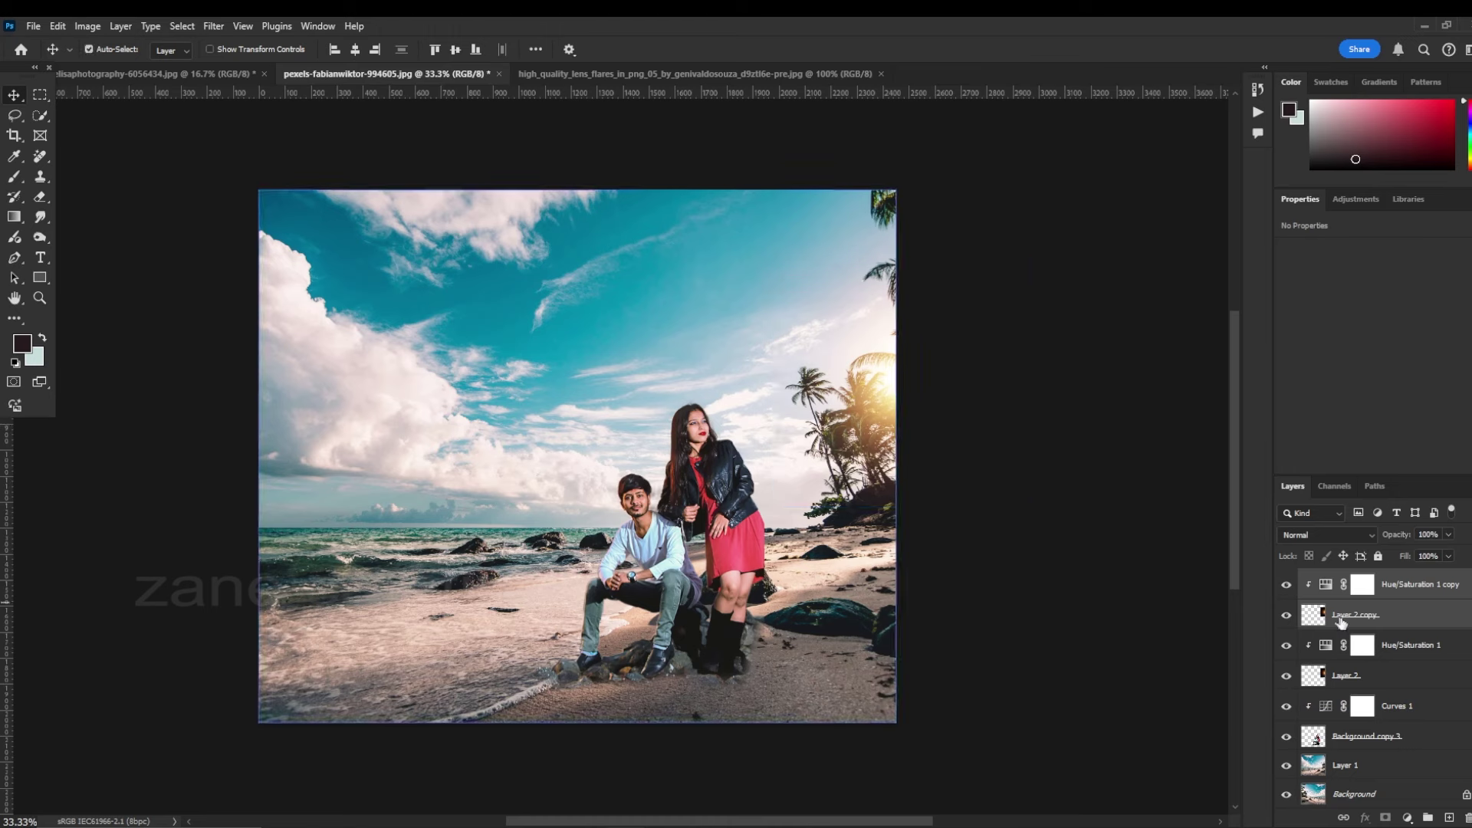
pyautogui.click(1341, 620)
pyautogui.hotkey('ctrl', 't')
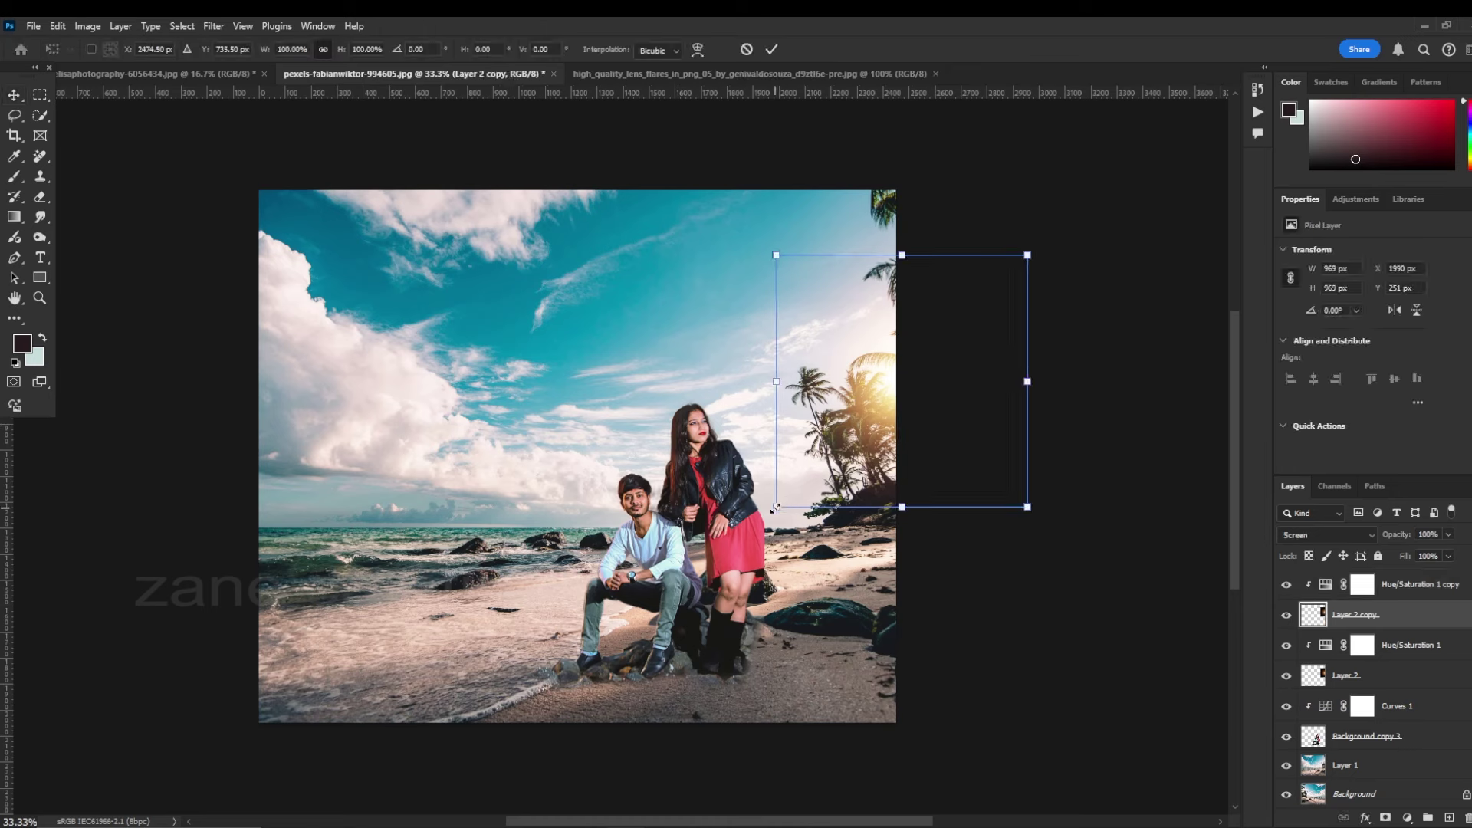
pyautogui.moveTo(775, 508); pyautogui.dragTo(522, 630)
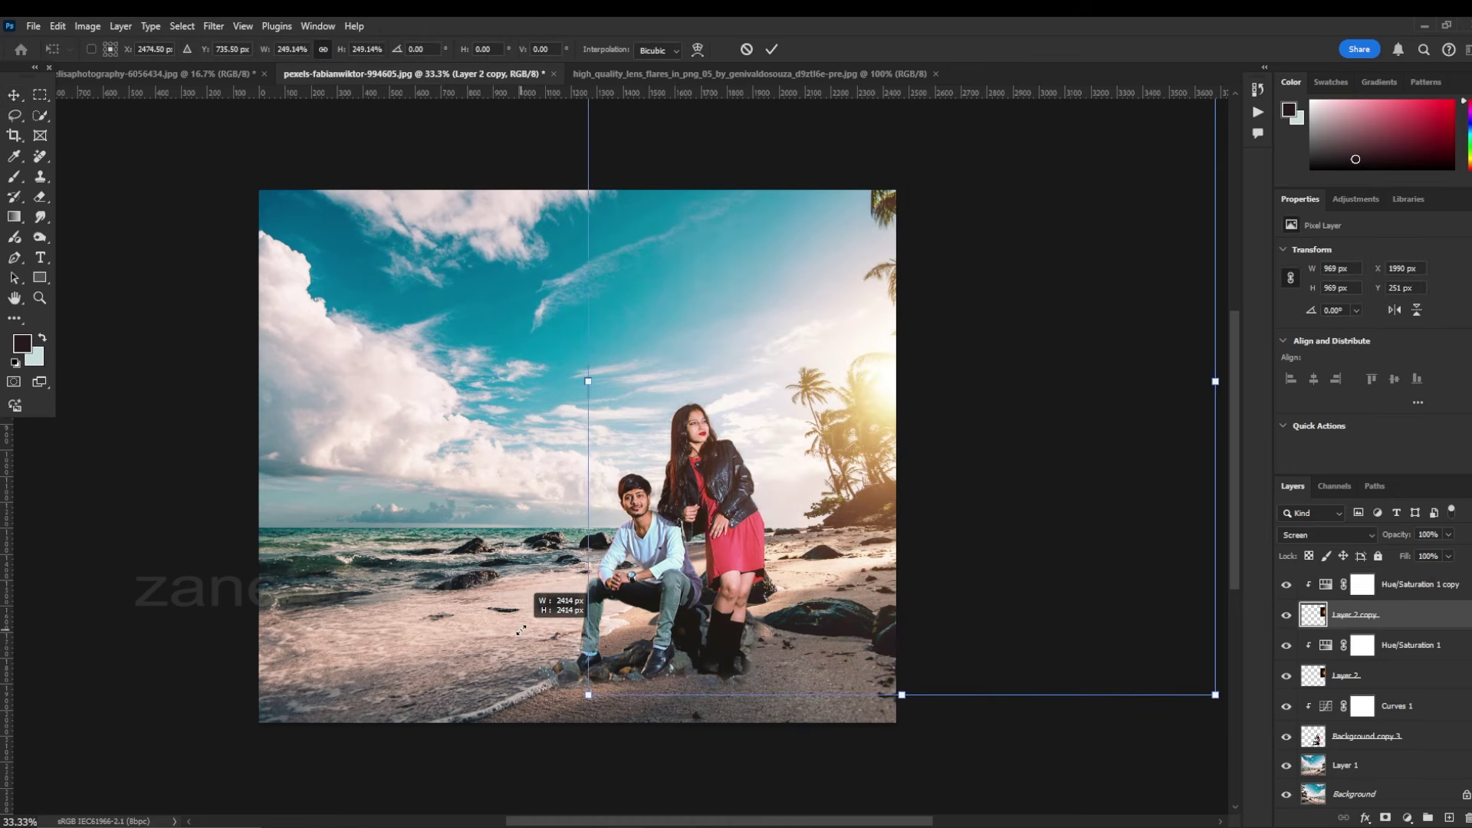
pyautogui.moveTo(522, 630); pyautogui.dragTo(526, 625)
pyautogui.moveTo(879, 401)
pyautogui.mouseDown()
pyautogui.moveTo(885, 430)
pyautogui.moveTo(885, 418)
pyautogui.mouseUp()
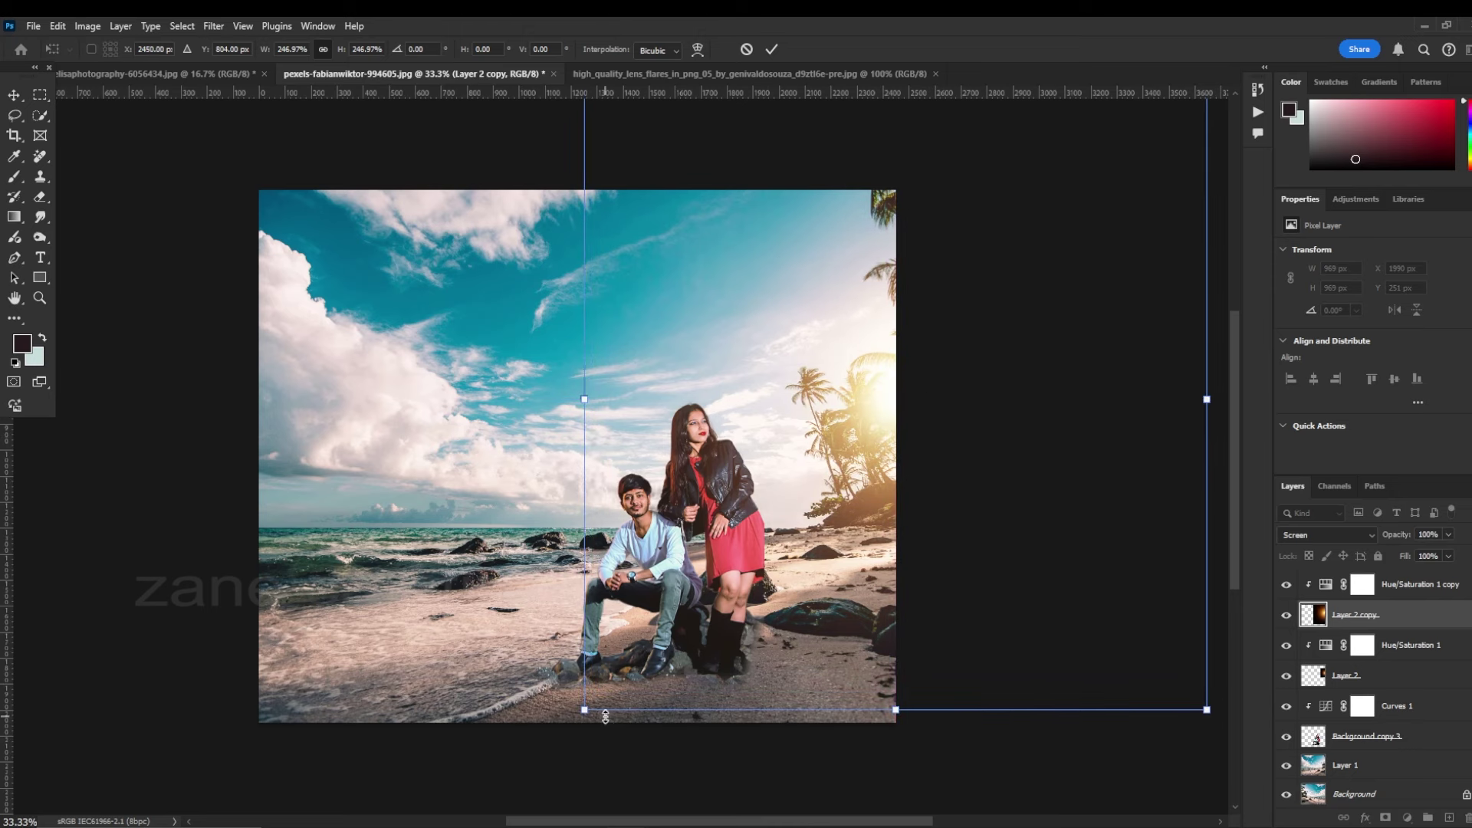
pyautogui.hotkey('ctrl', '-')
pyautogui.press('Return')
pyautogui.rightClick(1350, 765)
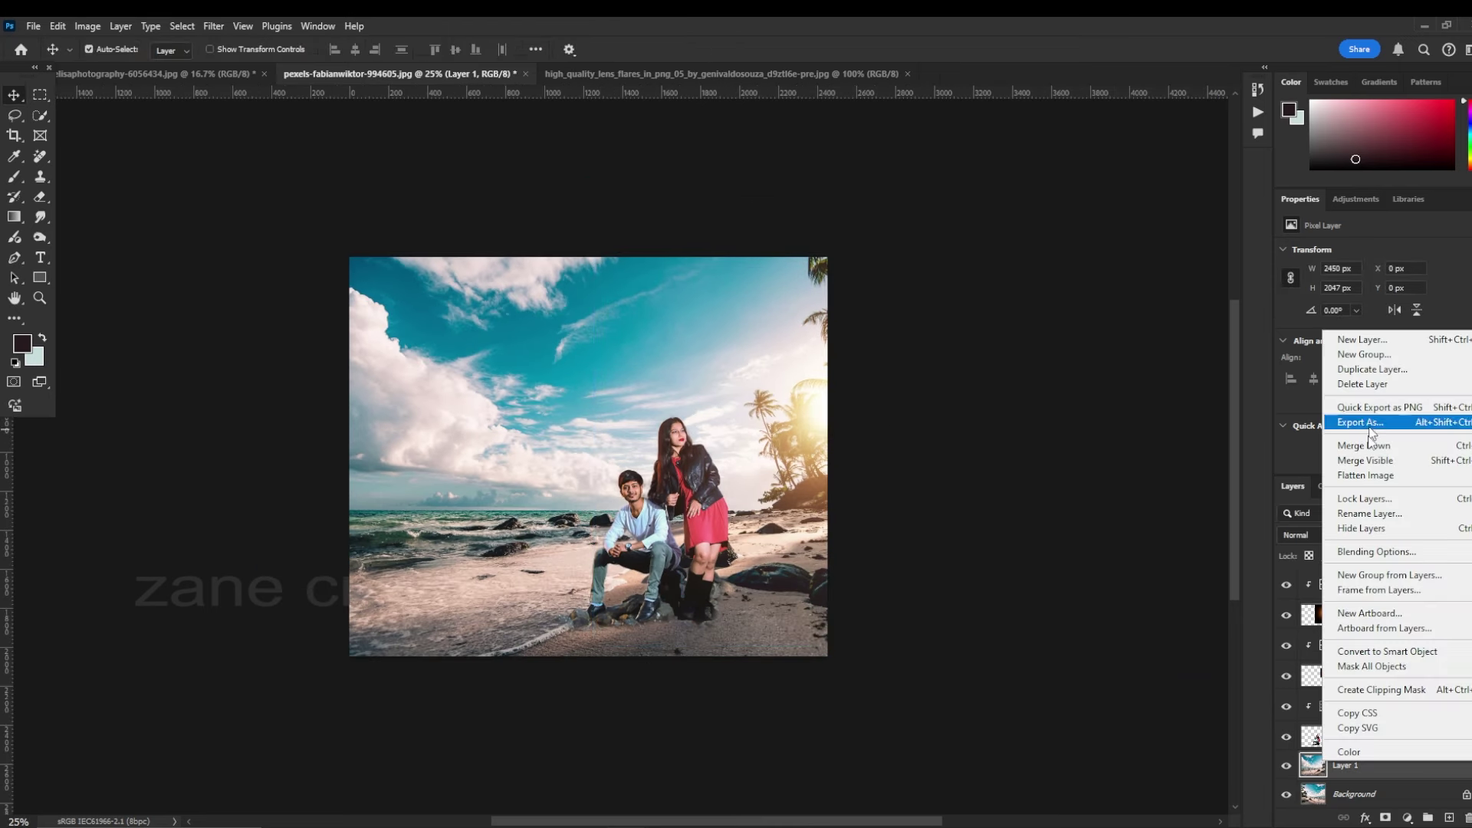
# Duplicate Layer 1, move the copy to the top of the stack and make it a smart object
pyautogui.click(1394, 372)
pyautogui.press('Return')
pyautogui.moveTo(1373, 765); pyautogui.dragTo(1421, 558)
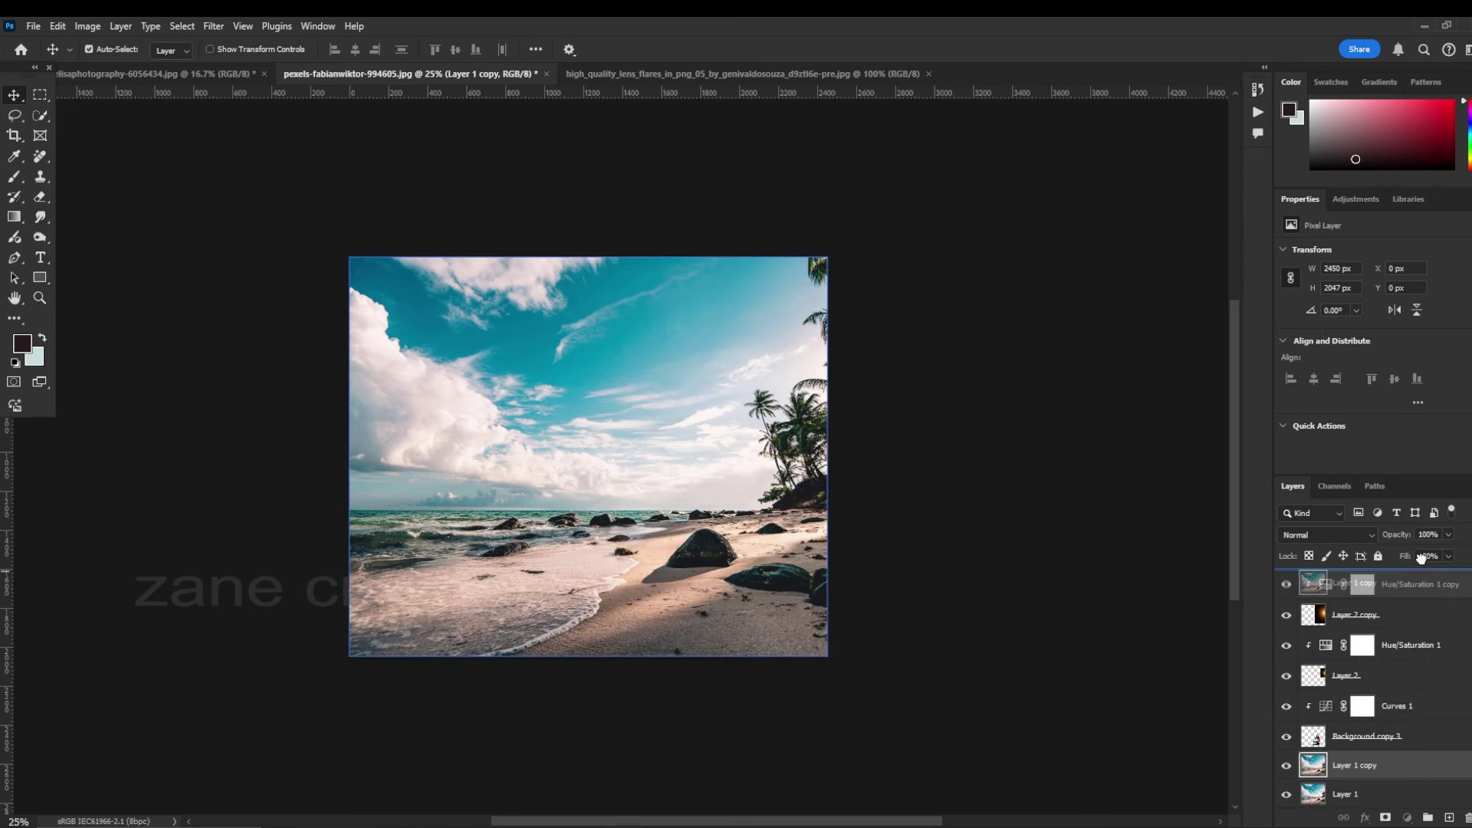
pyautogui.click(213, 26)
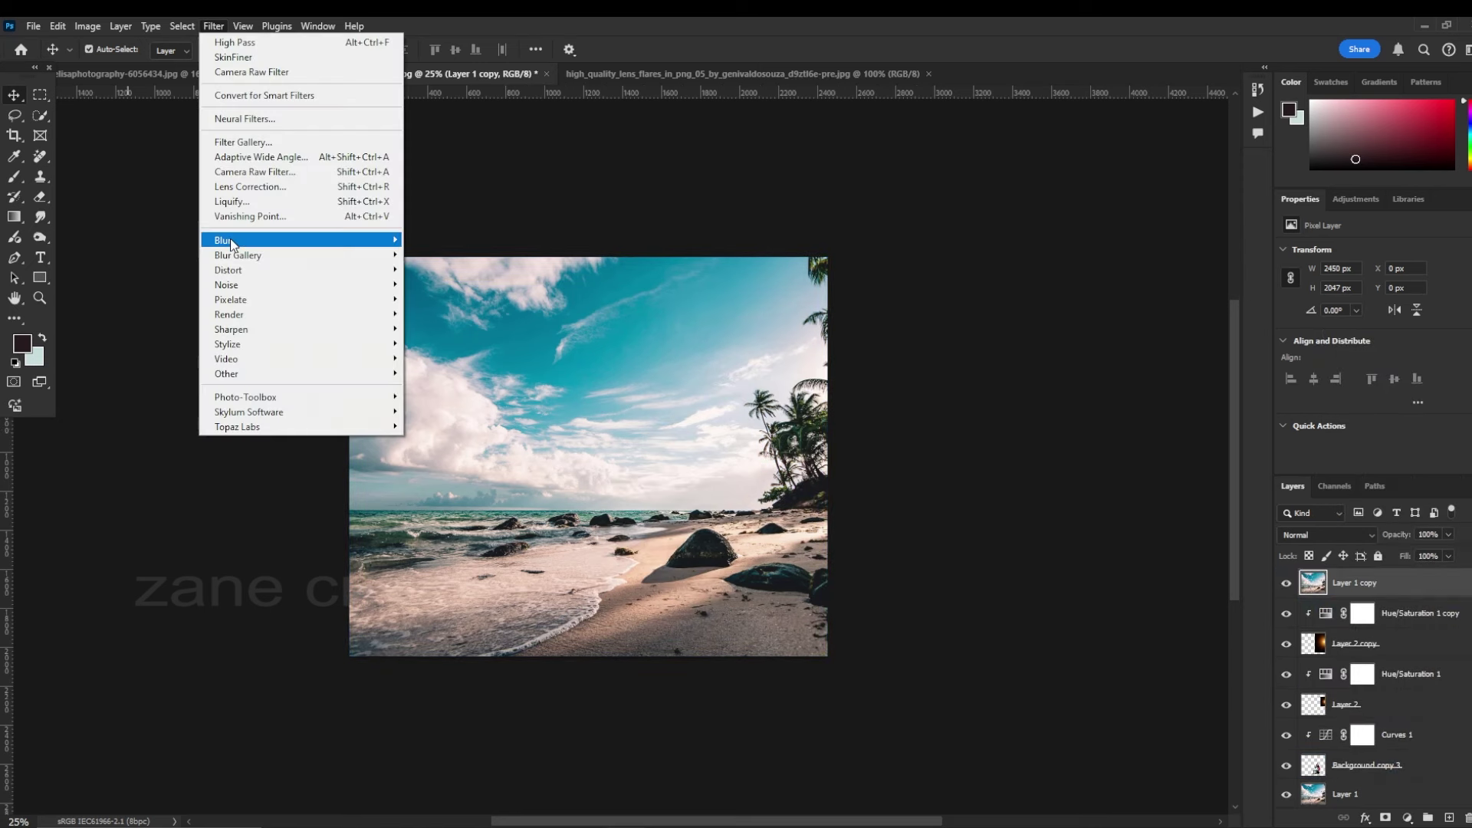
pyautogui.click(978, 353)
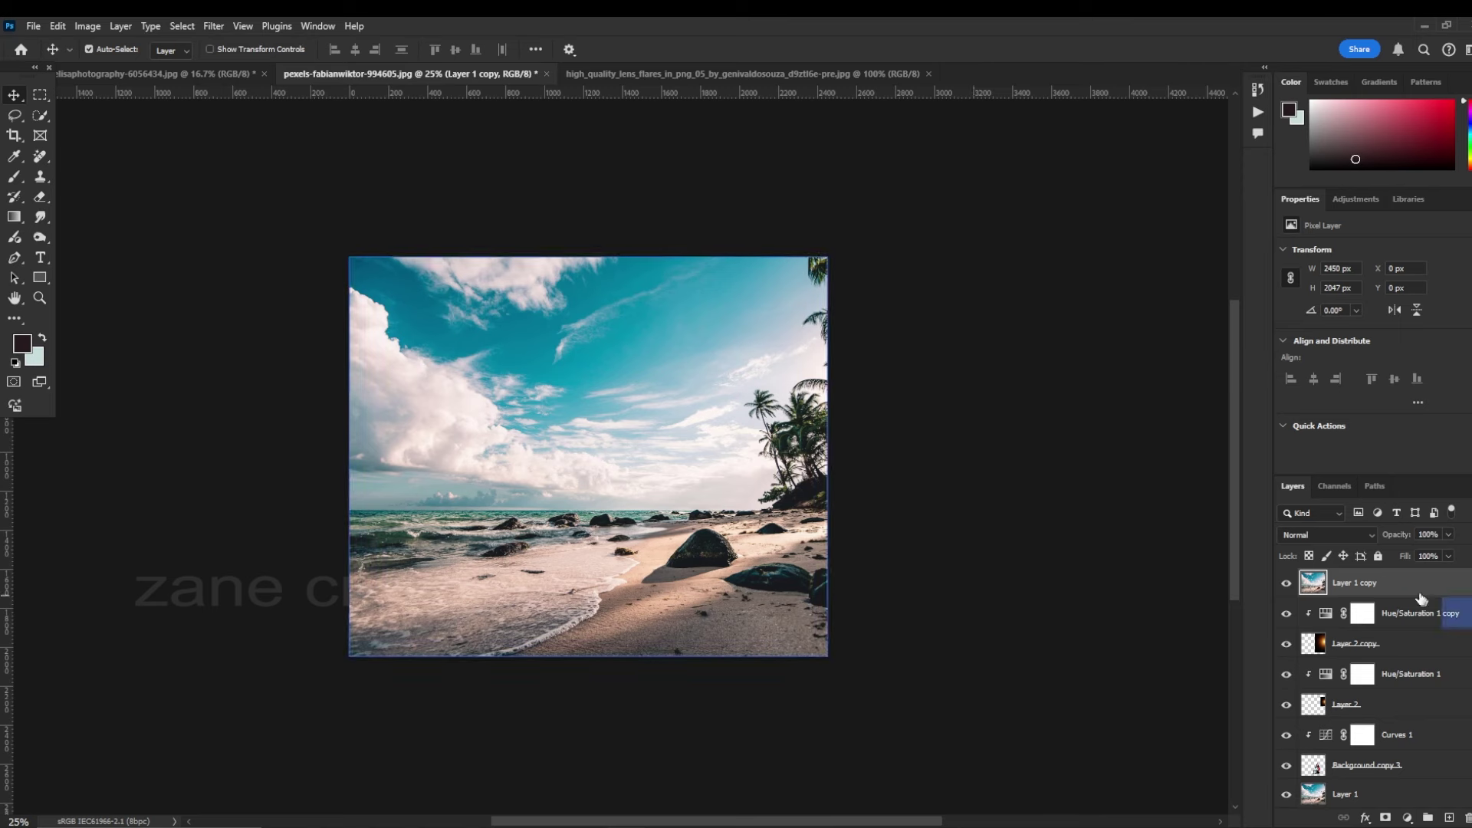
pyautogui.rightClick(1451, 607)
pyautogui.click(1394, 473)
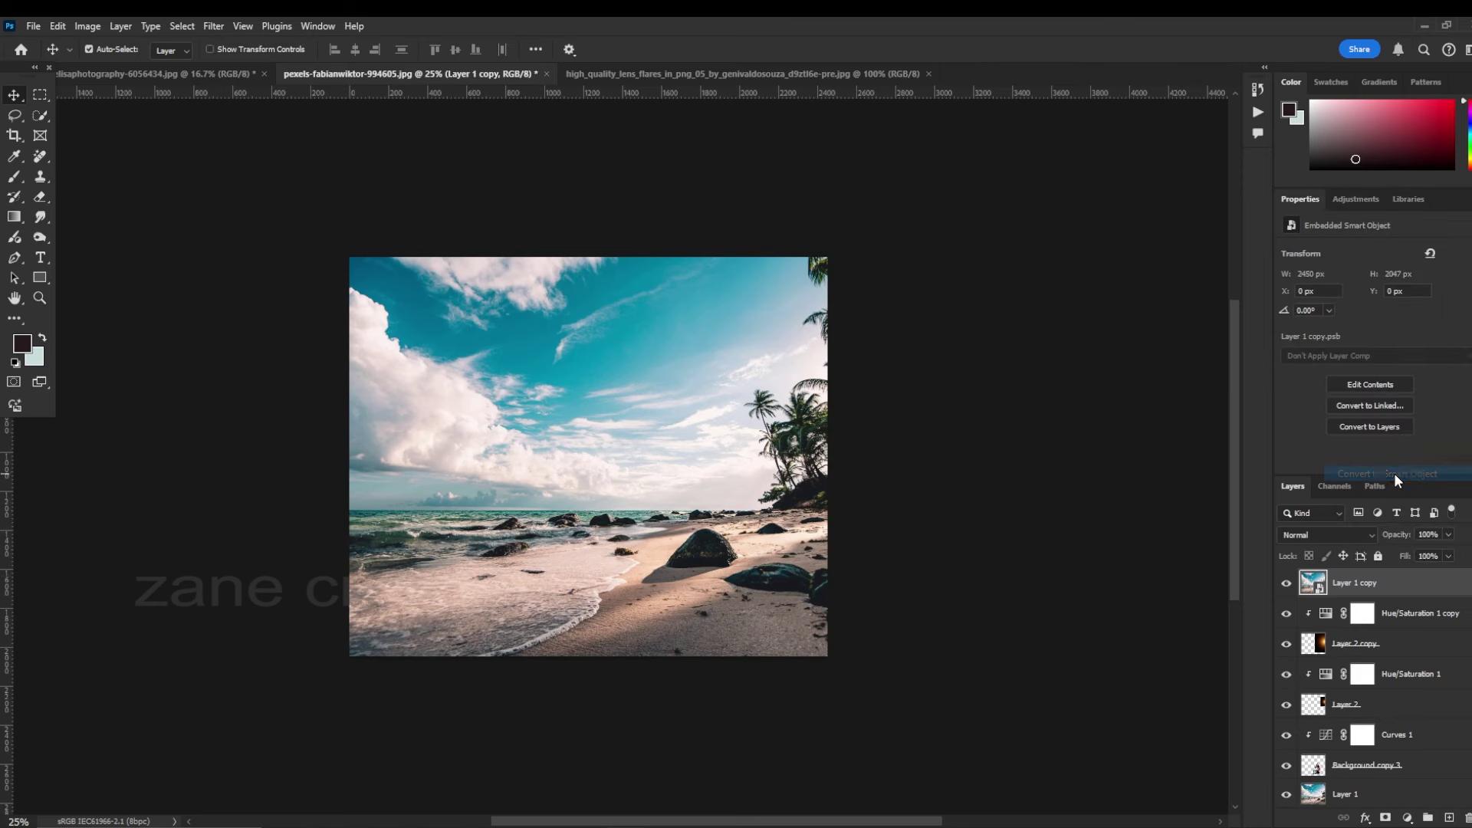
# Apply a high-radius Gaussian Blur to Layer 1 copy
pyautogui.click(217, 26)
pyautogui.click(441, 300)
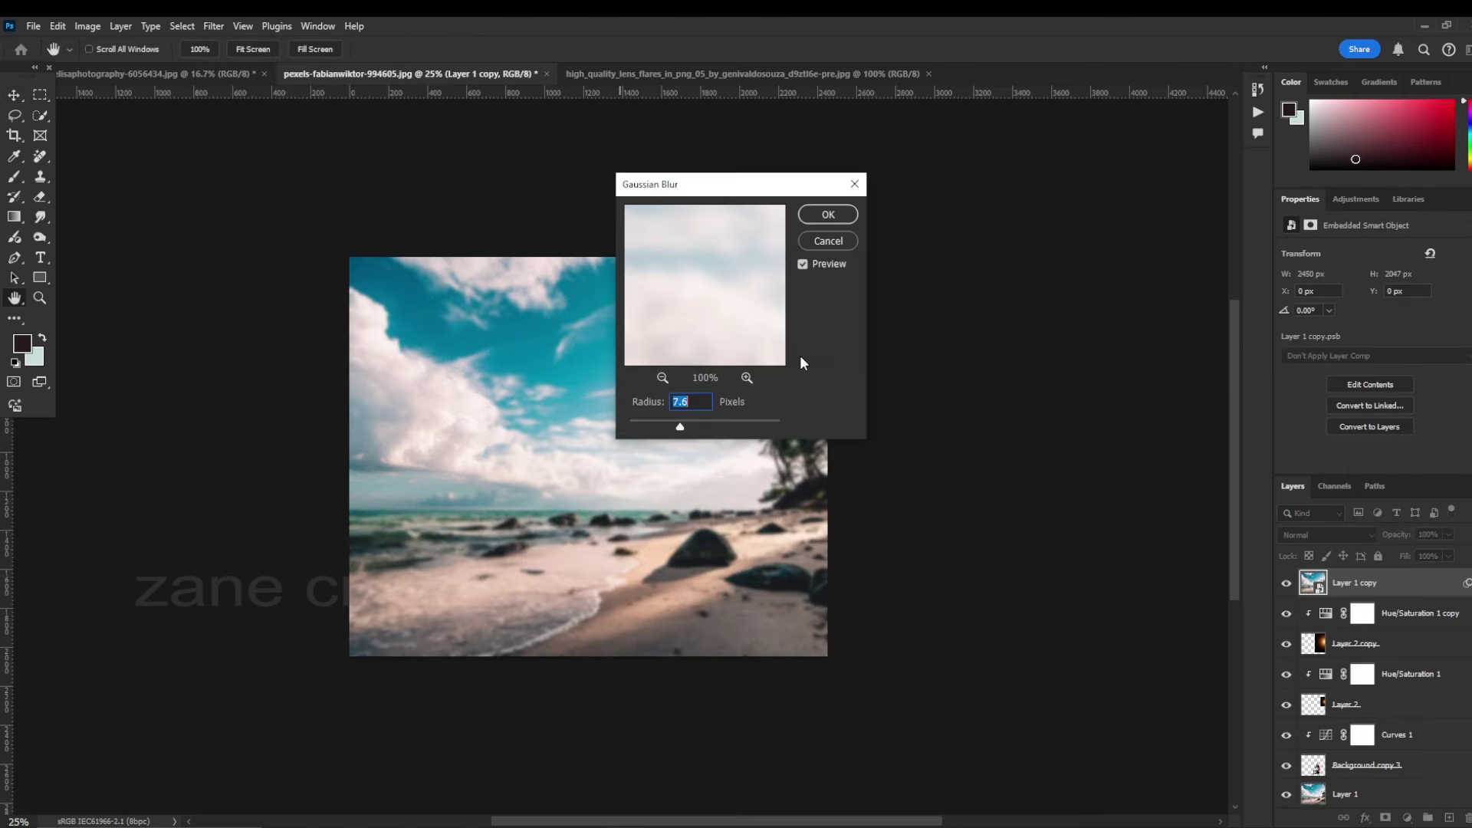
pyautogui.moveTo(680, 426); pyautogui.dragTo(738, 426)
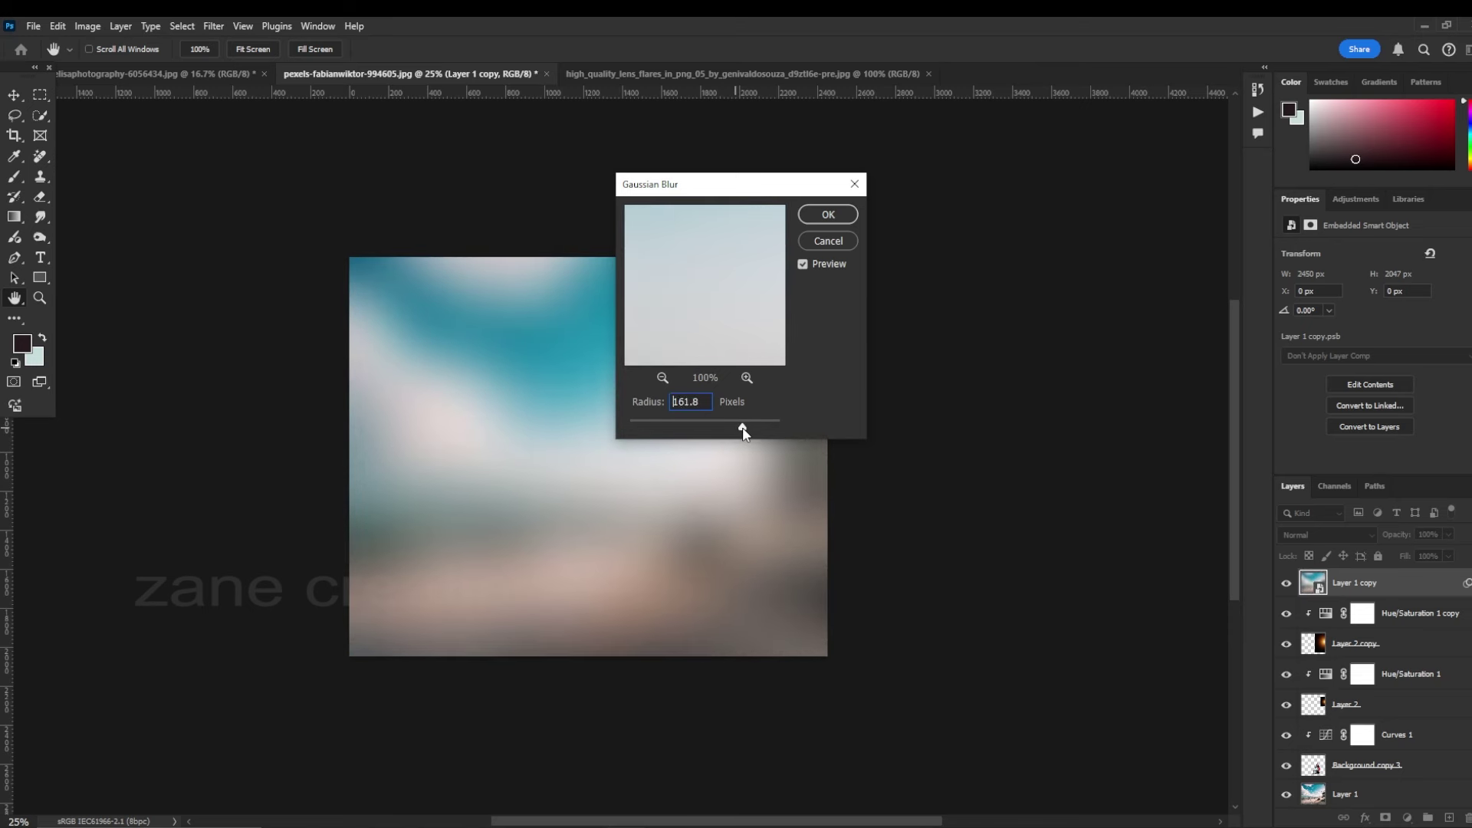
pyautogui.click(828, 215)
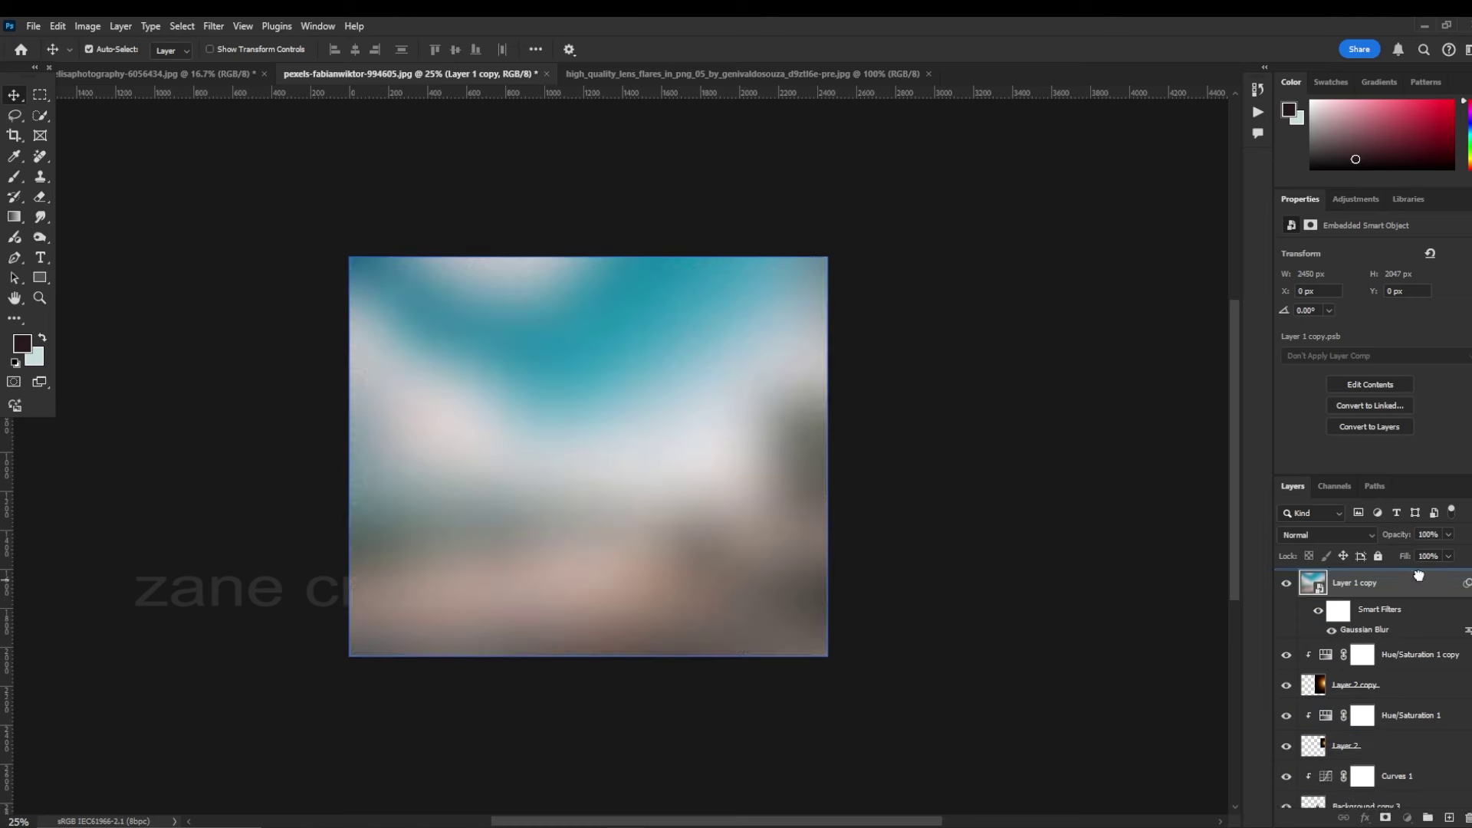
# Blend the blurred copy in Soft Light at about 42% opacity and compare it on and off
pyautogui.click(1330, 535)
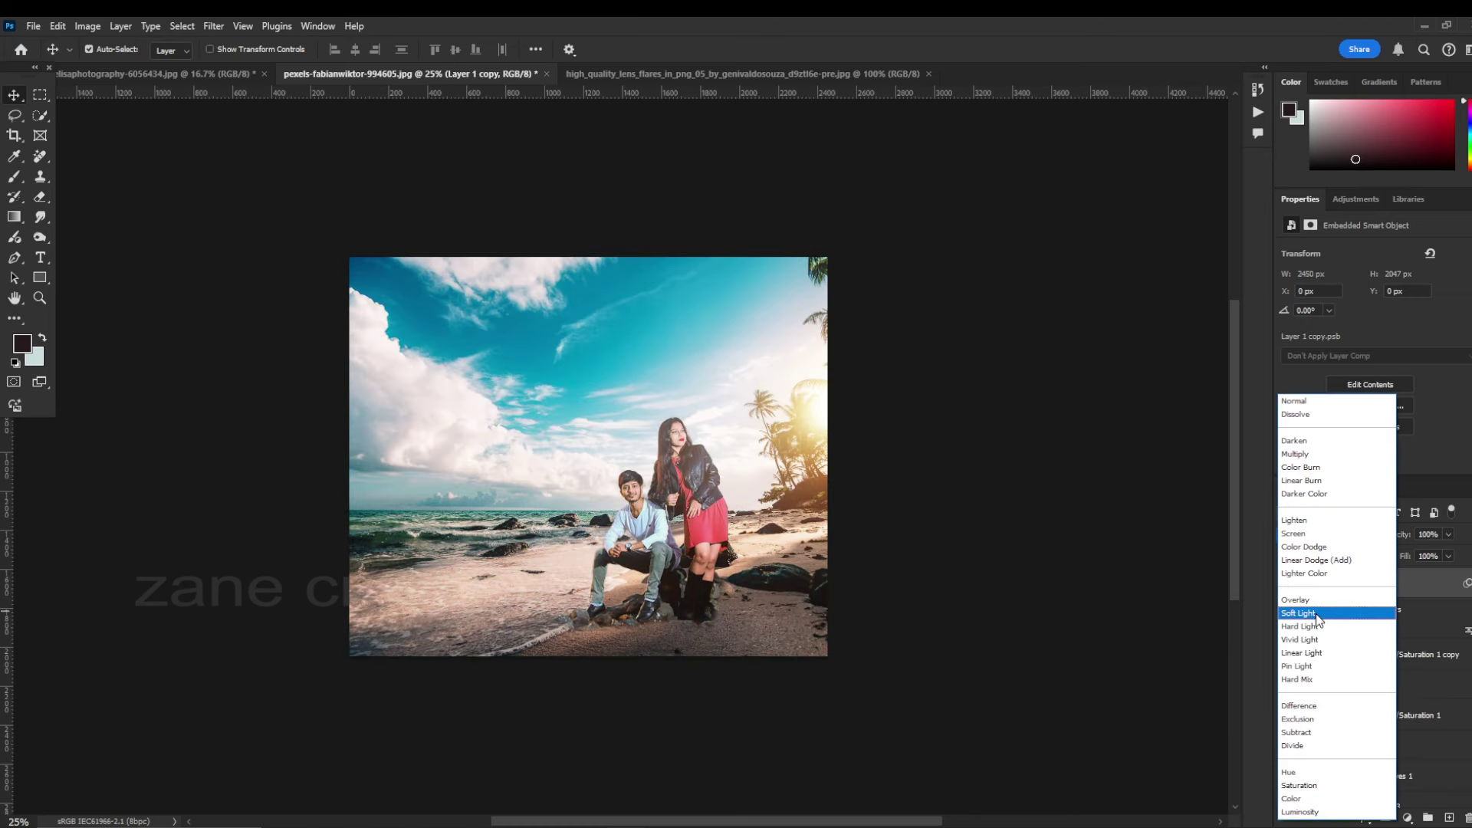
pyautogui.click(1315, 614)
pyautogui.moveTo(1404, 538); pyautogui.dragTo(1366, 542)
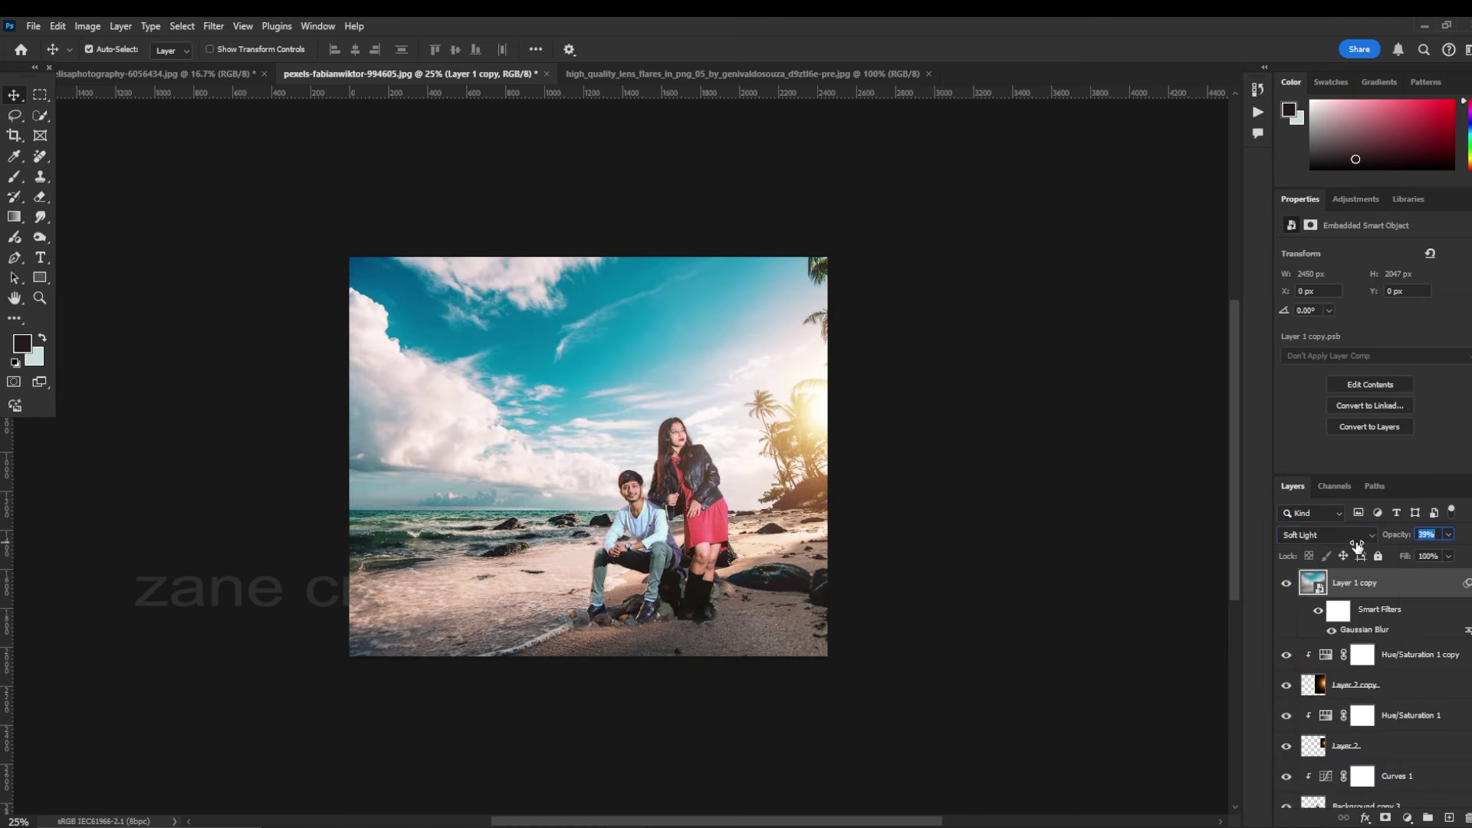
pyautogui.click(1287, 584)
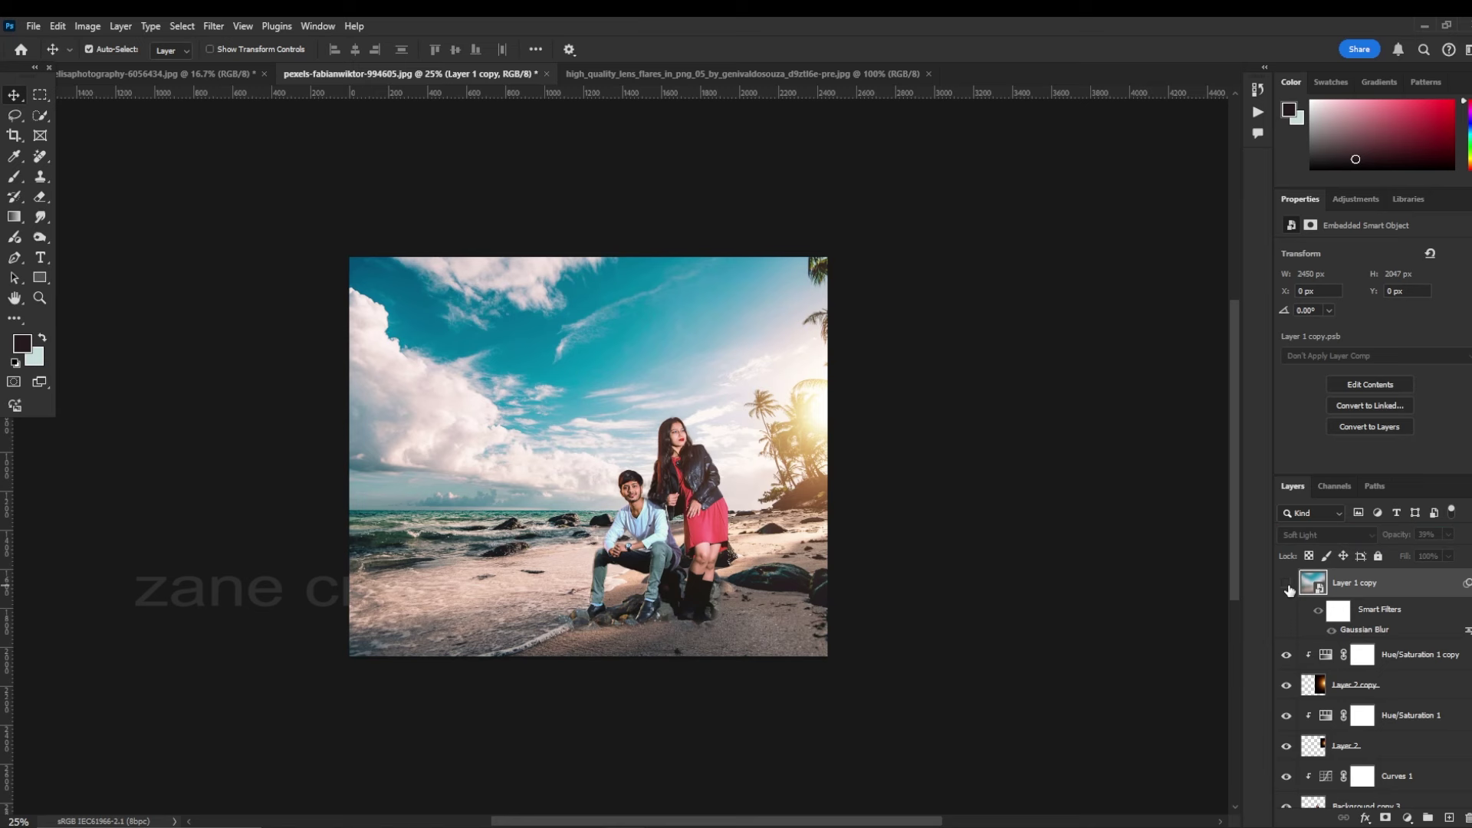
pyautogui.click(1286, 584)
pyautogui.moveTo(1404, 537); pyautogui.dragTo(1400, 539)
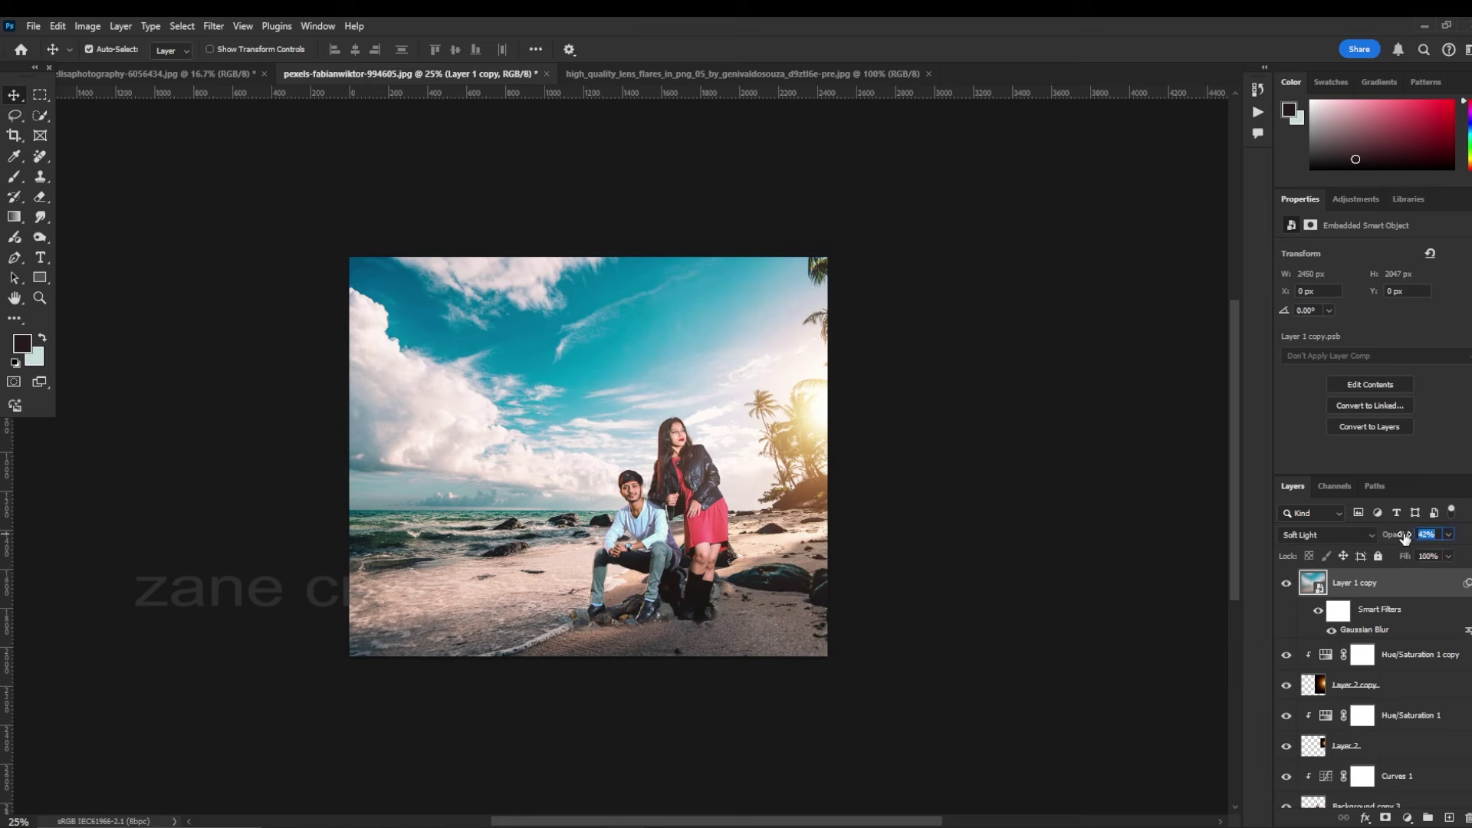
pyautogui.click(1287, 584)
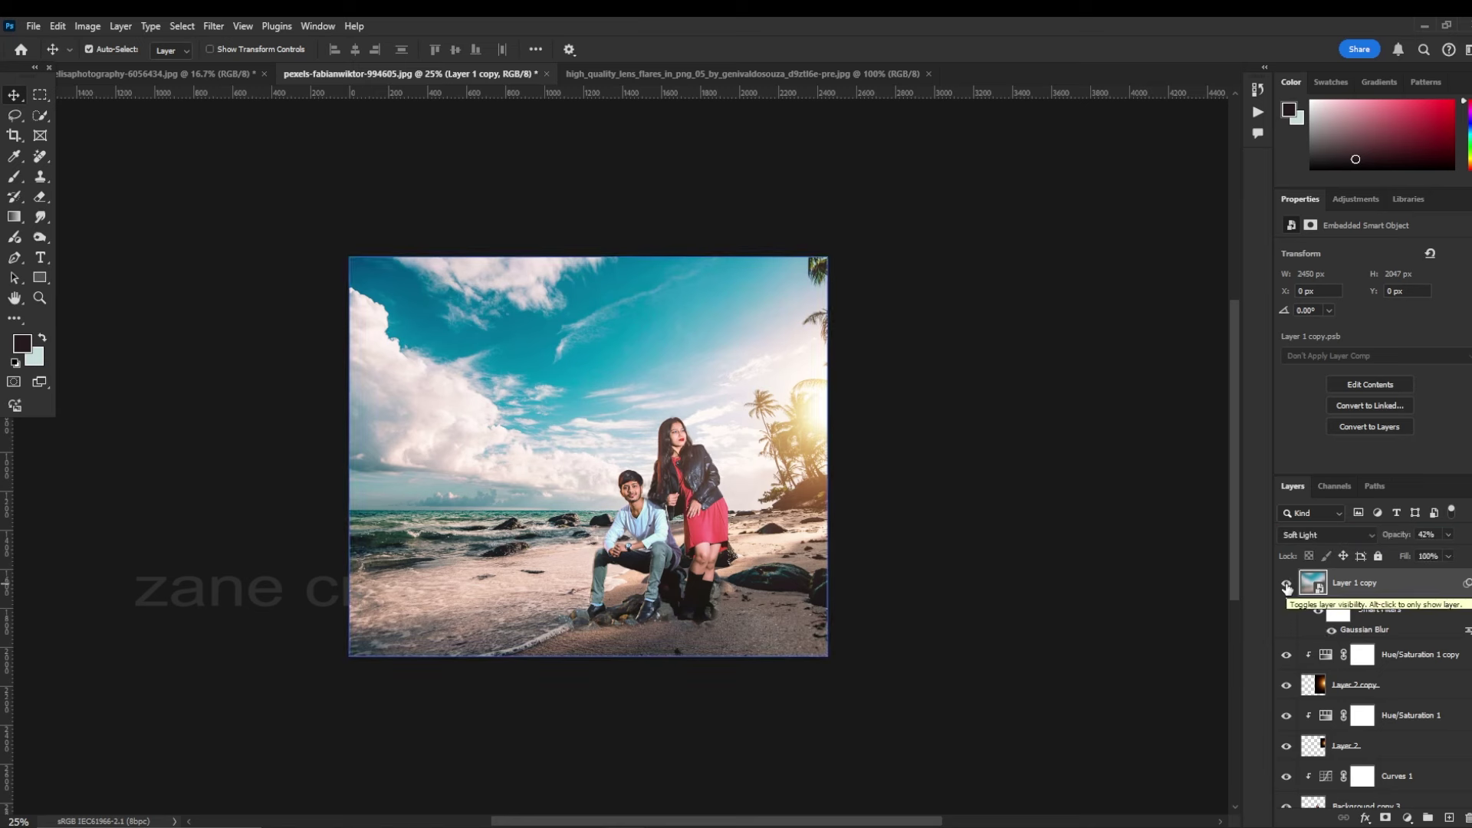
pyautogui.scroll(-2, 1316, 738)
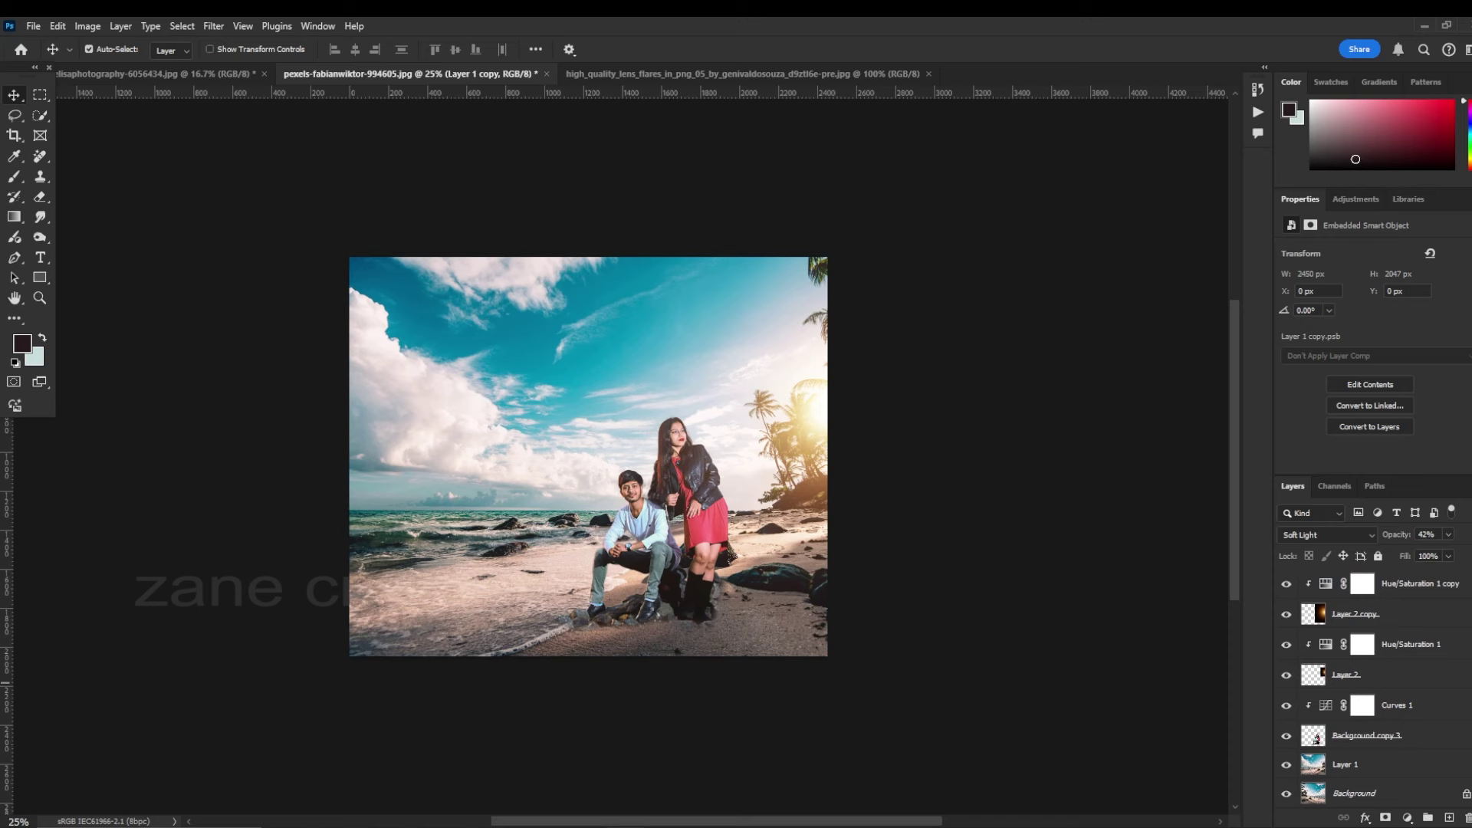
pyautogui.scroll(1, 1373, 675)
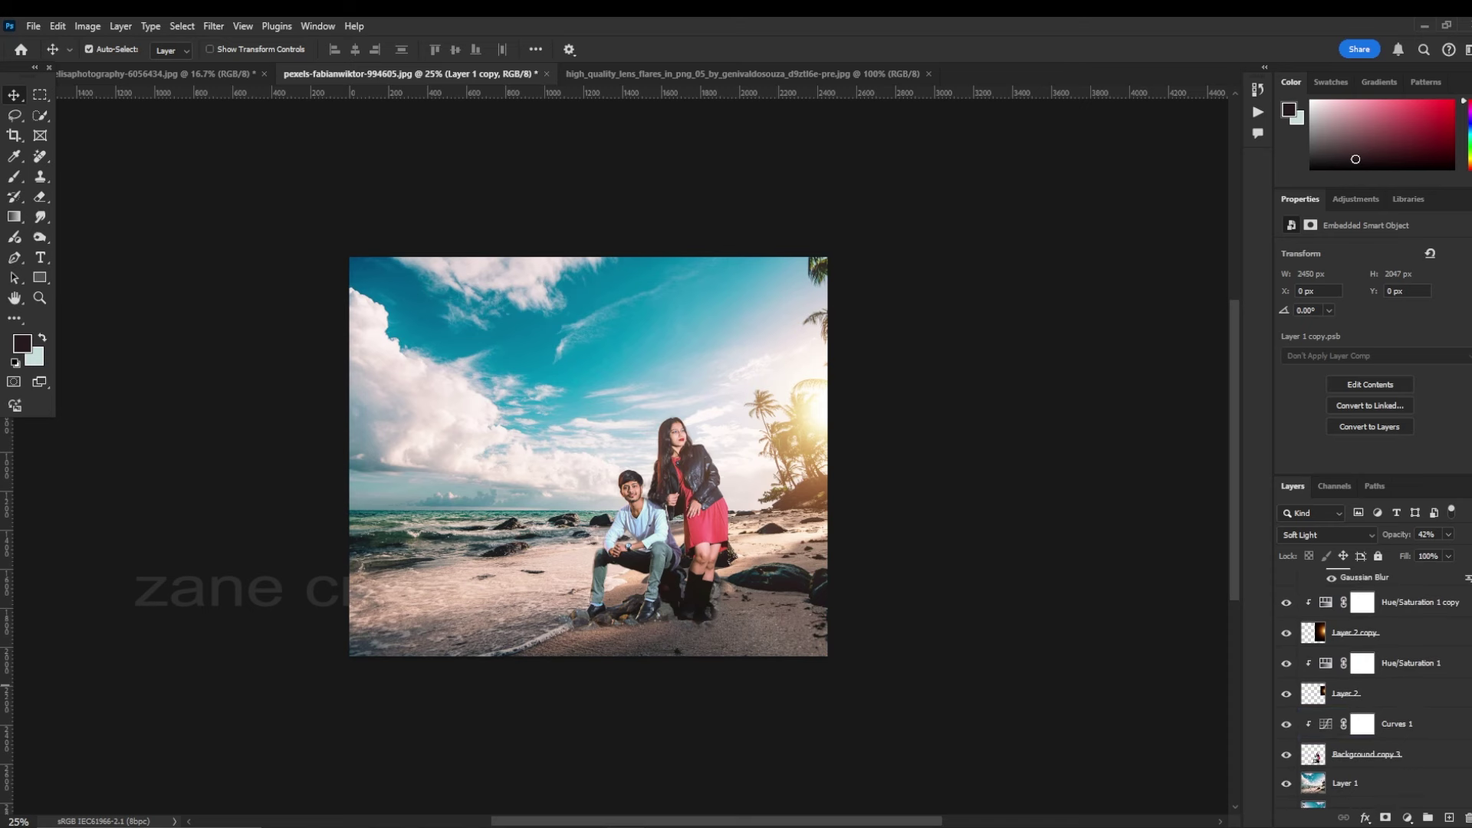
pyautogui.scroll(3, 1411, 675)
# Group the flare layers from Hue/Saturation 1 copy down to Layer 2
pyautogui.click(1413, 667)
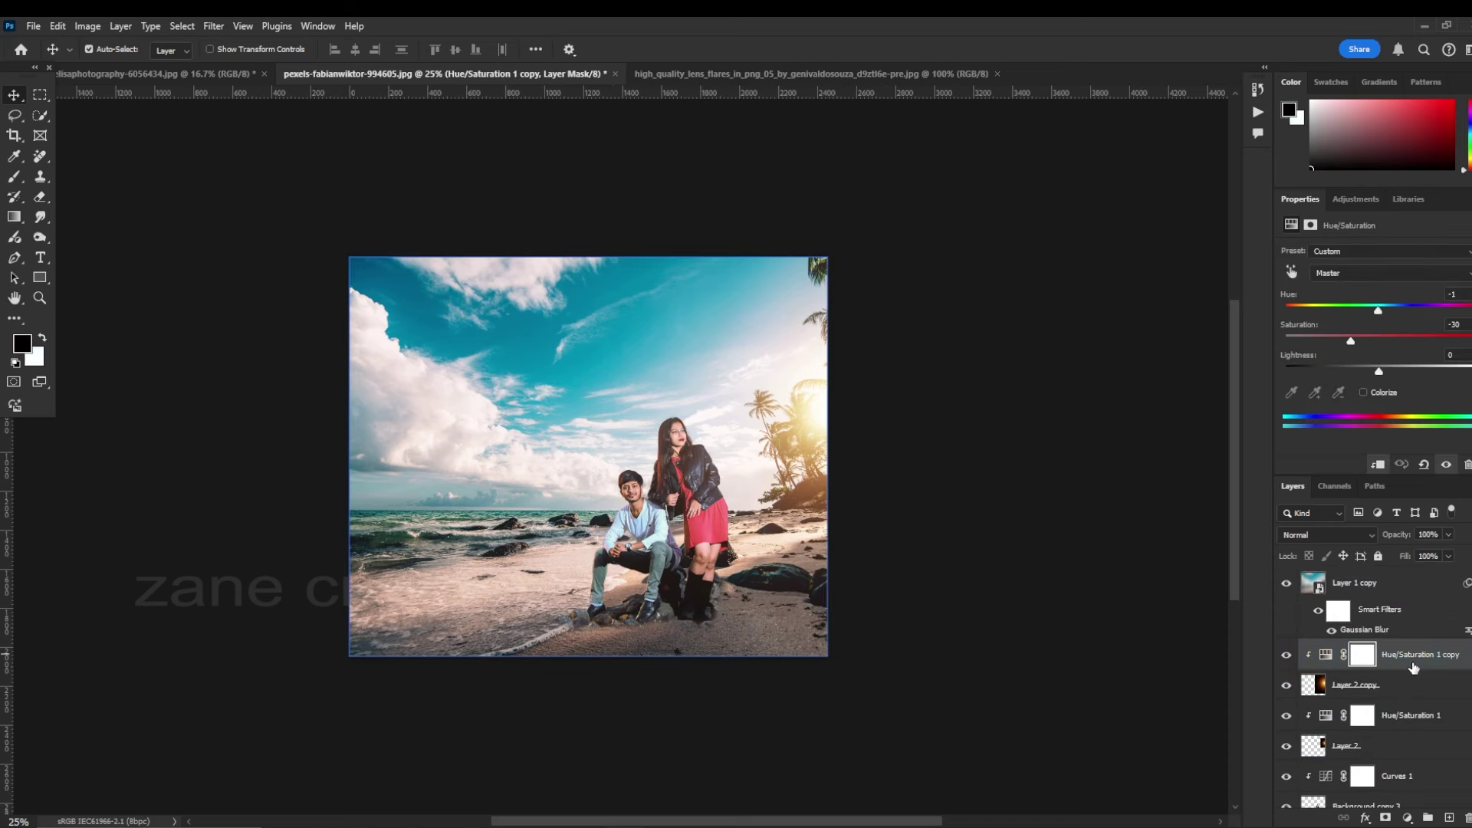
pyautogui.scroll(-2, 1418, 683)
pyautogui.click(1427, 712)
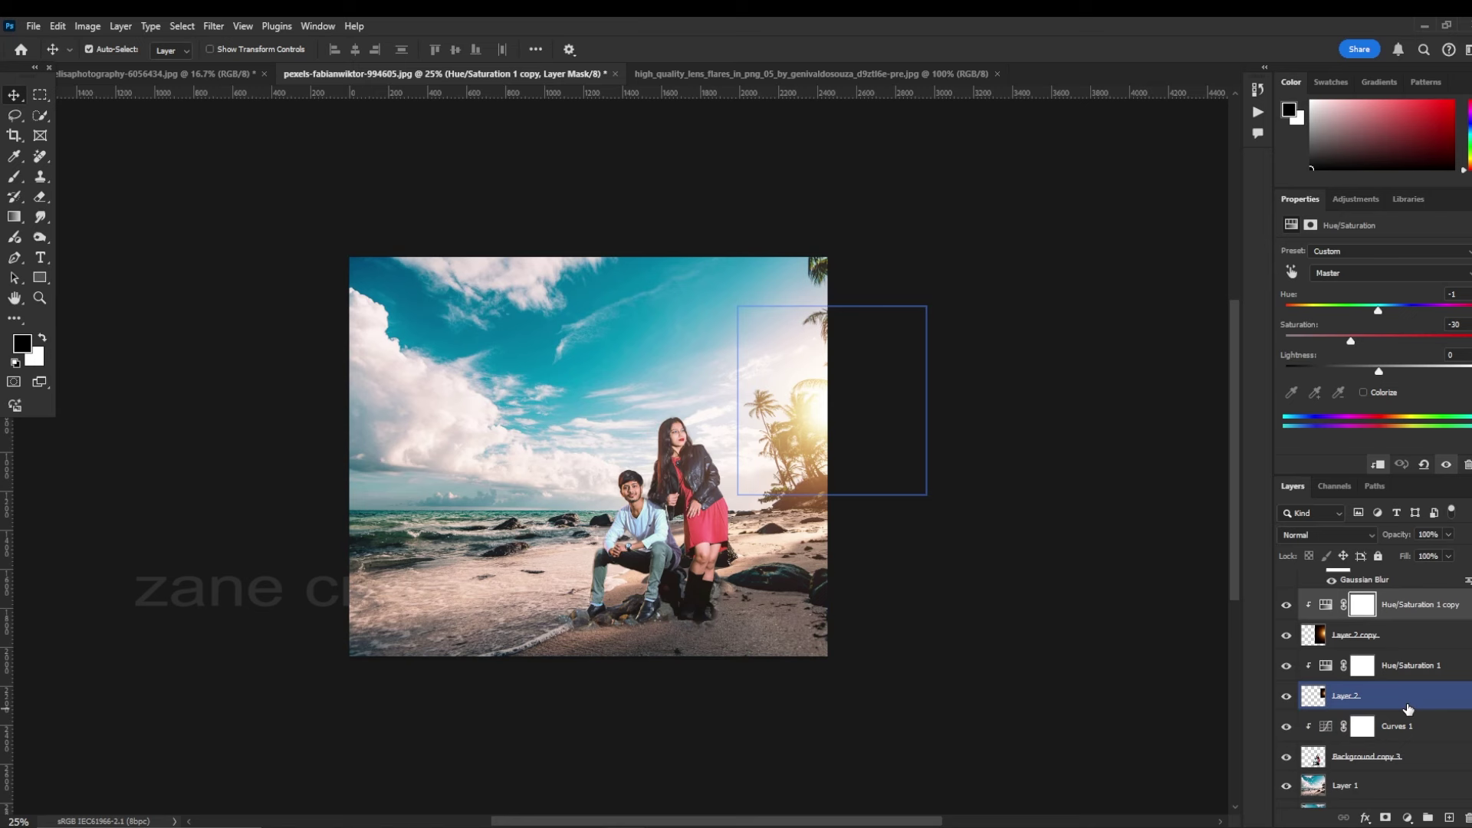
pyautogui.keyDown('ctrl'); pyautogui.click(1409, 708); pyautogui.keyUp('ctrl')
pyautogui.click(1448, 695)
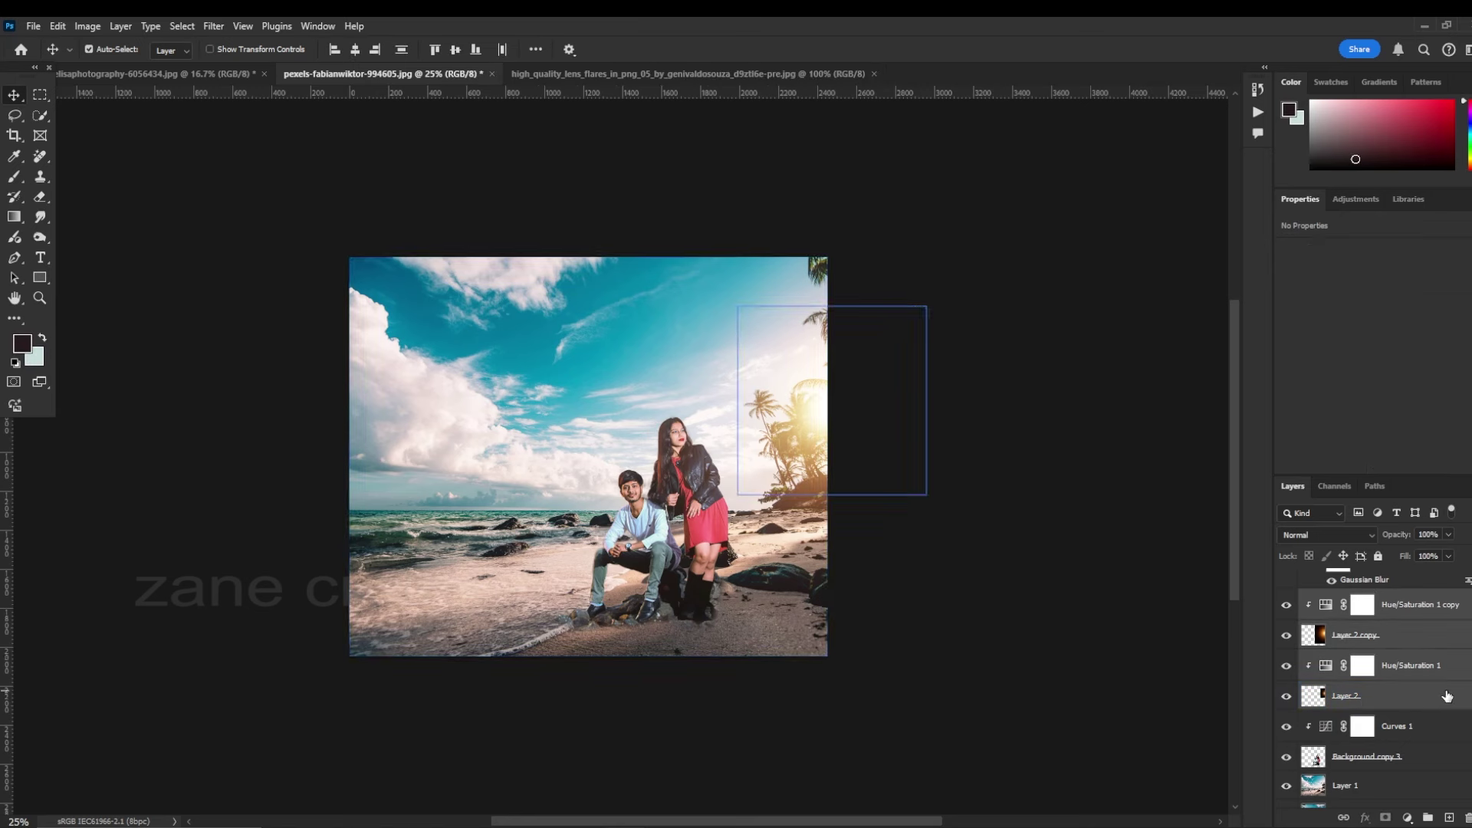
pyautogui.click(1427, 817)
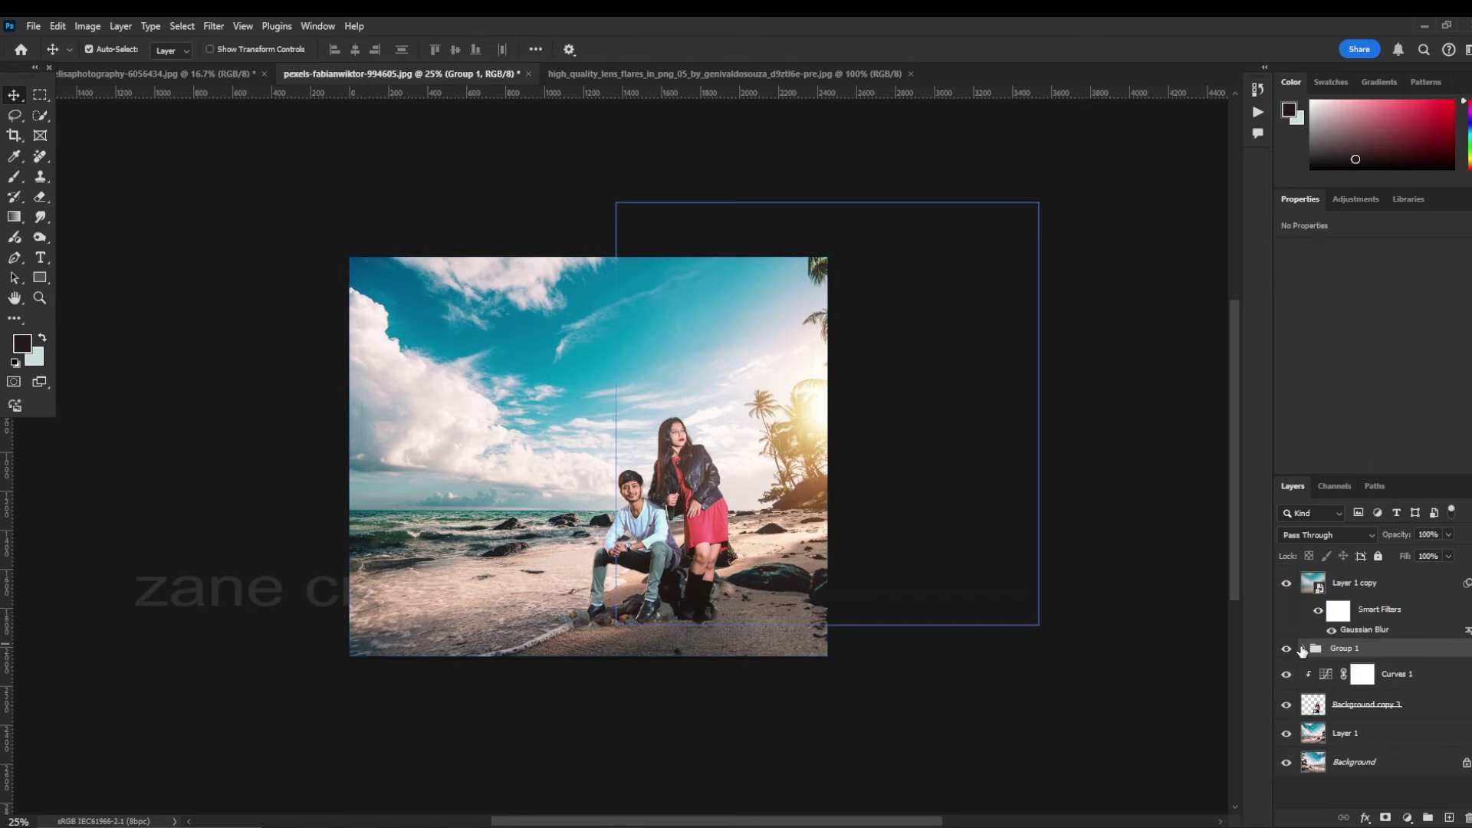
# Name the new group 'Sun light' and check it on and off
pyautogui.click(1287, 650)
pyautogui.click(1286, 650)
pyautogui.doubleClick(1346, 649)
pyautogui.write('Sun light')
pyautogui.press('Return')
pyautogui.click(1287, 649)
pyautogui.click(1287, 650)
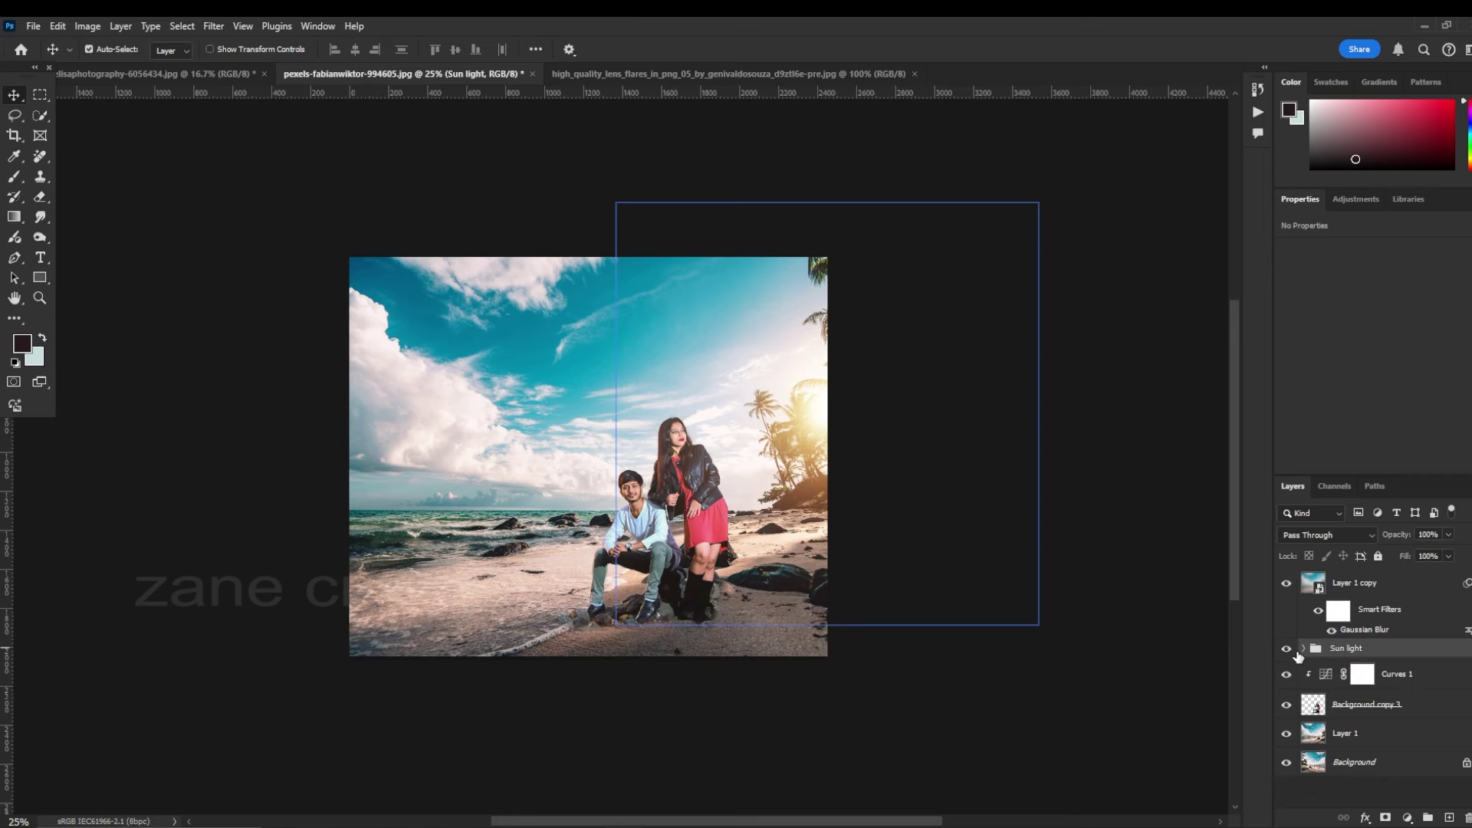
pyautogui.click(1373, 614)
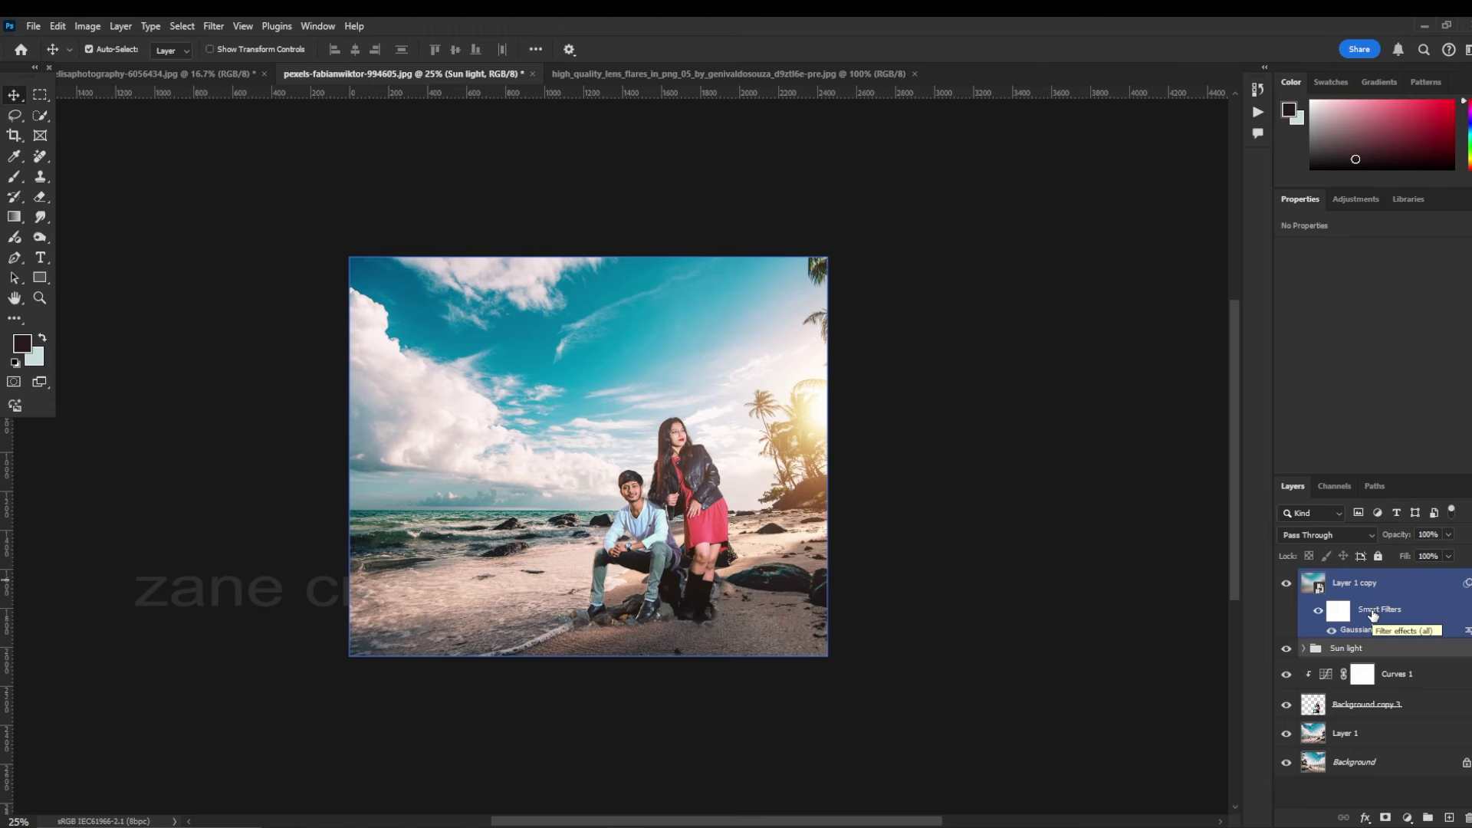
# Add a Color Lookup layer with the FallColors look at reduced opacity
pyautogui.click(1407, 818)
pyautogui.click(1380, 741)
pyautogui.click(1377, 253)
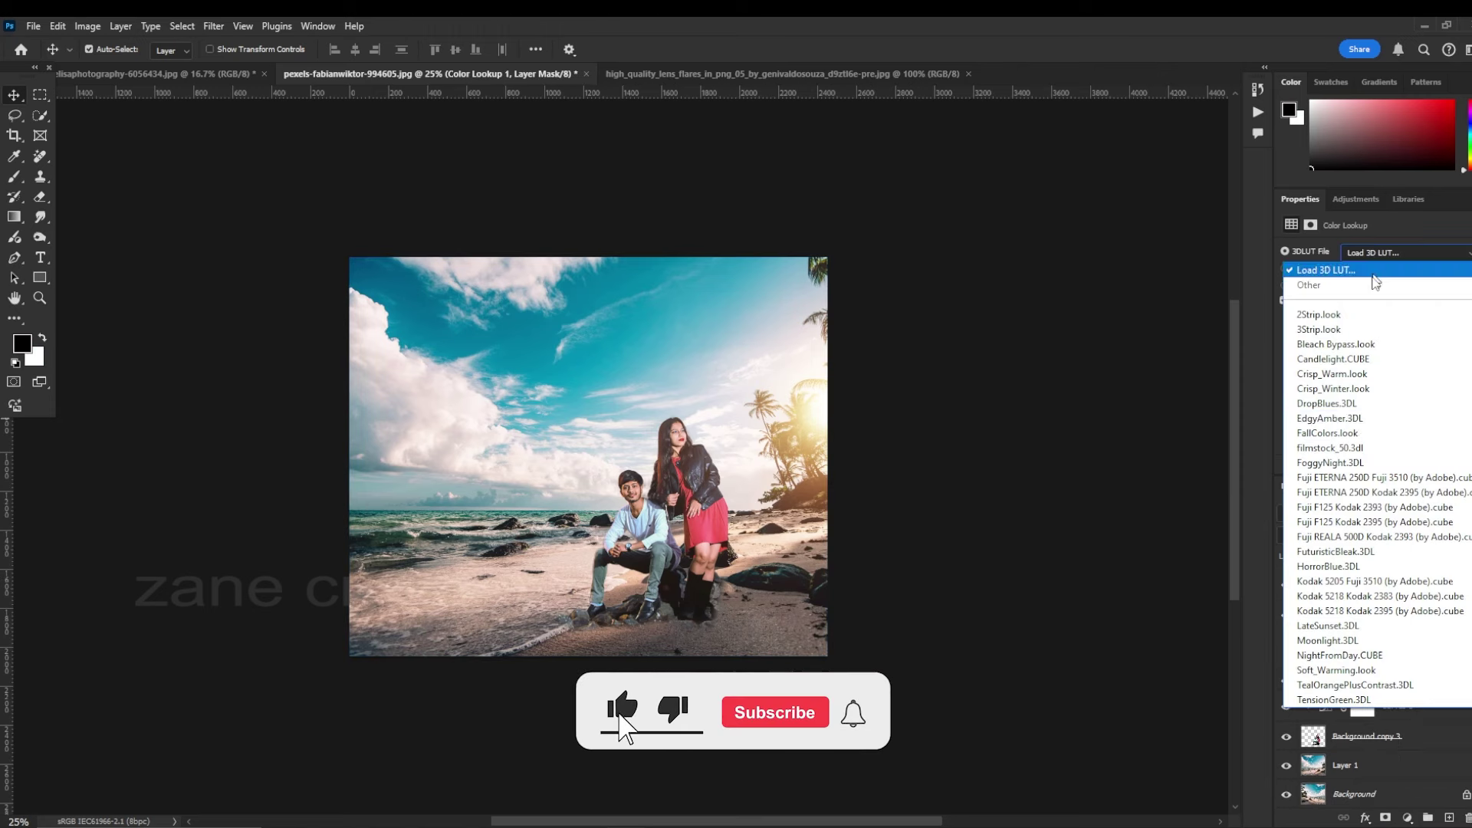
pyautogui.click(1334, 433)
pyautogui.moveTo(1392, 537)
pyautogui.mouseDown()
pyautogui.moveTo(1380, 541)
pyautogui.moveTo(1395, 539)
pyautogui.mouseUp()
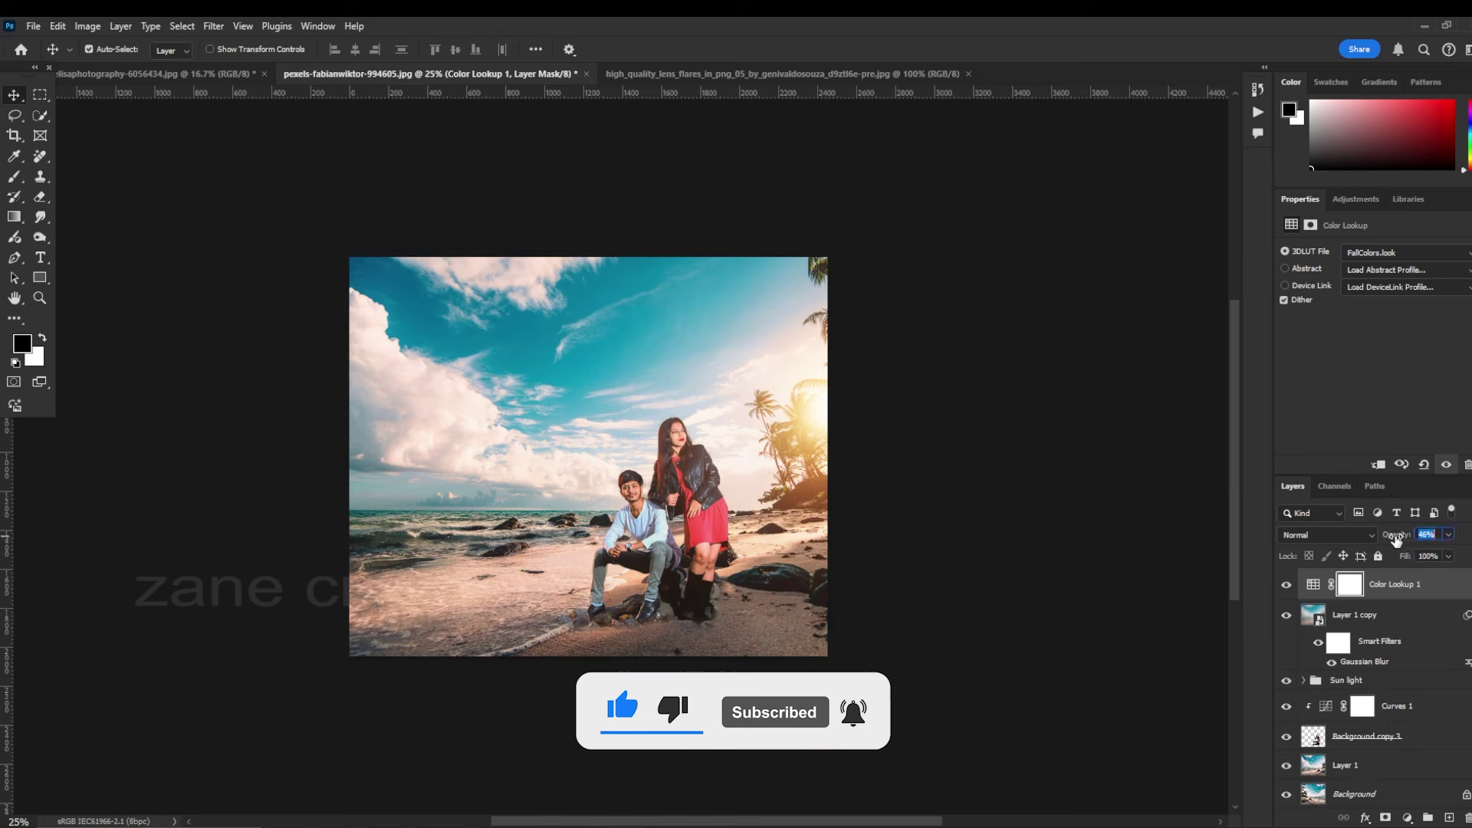
# Add a second Color Lookup layer with the EdgyAmber look at about 31% opacity
pyautogui.click(1408, 818)
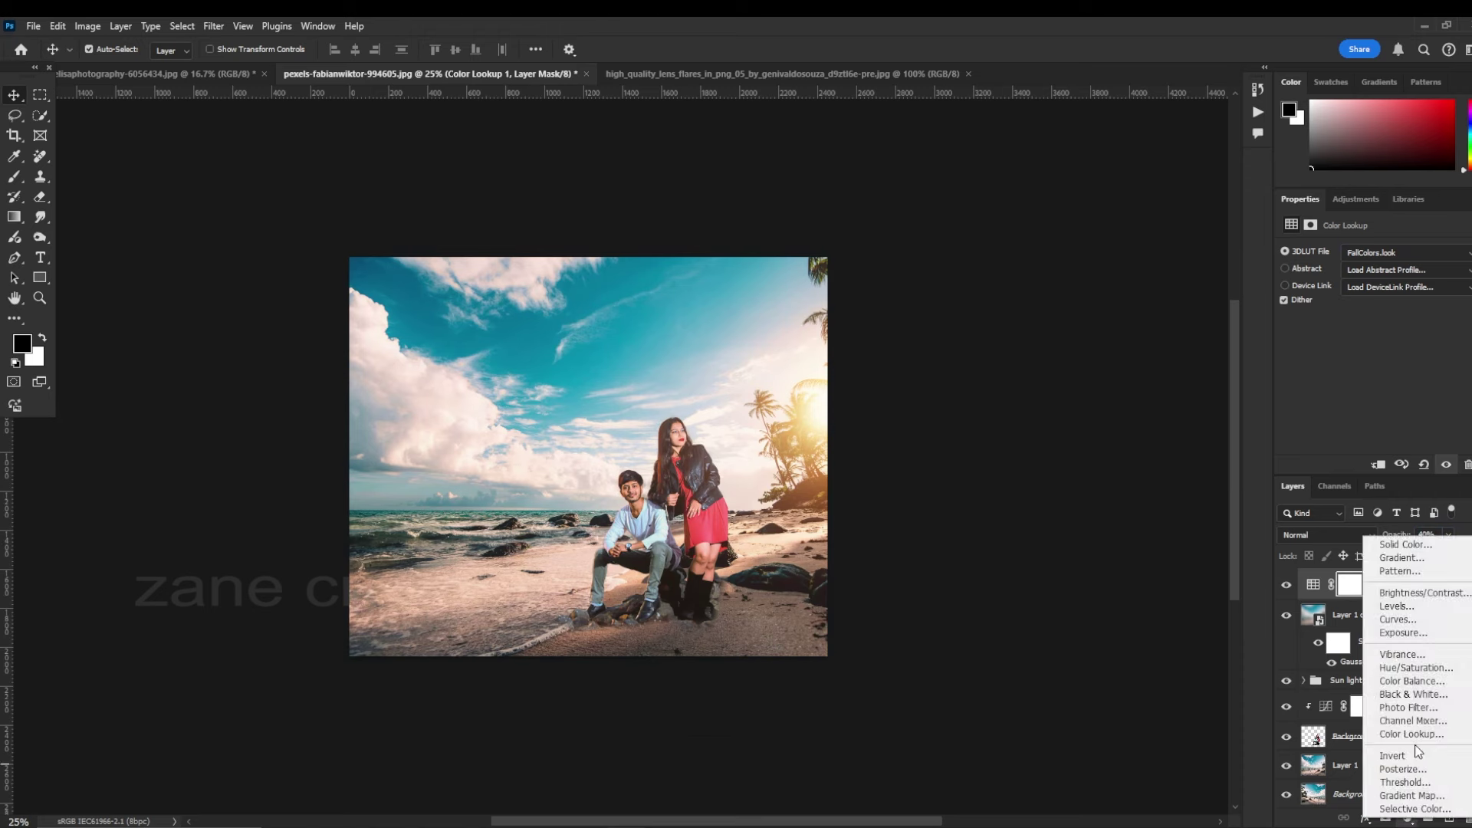
pyautogui.click(1412, 734)
pyautogui.click(1407, 252)
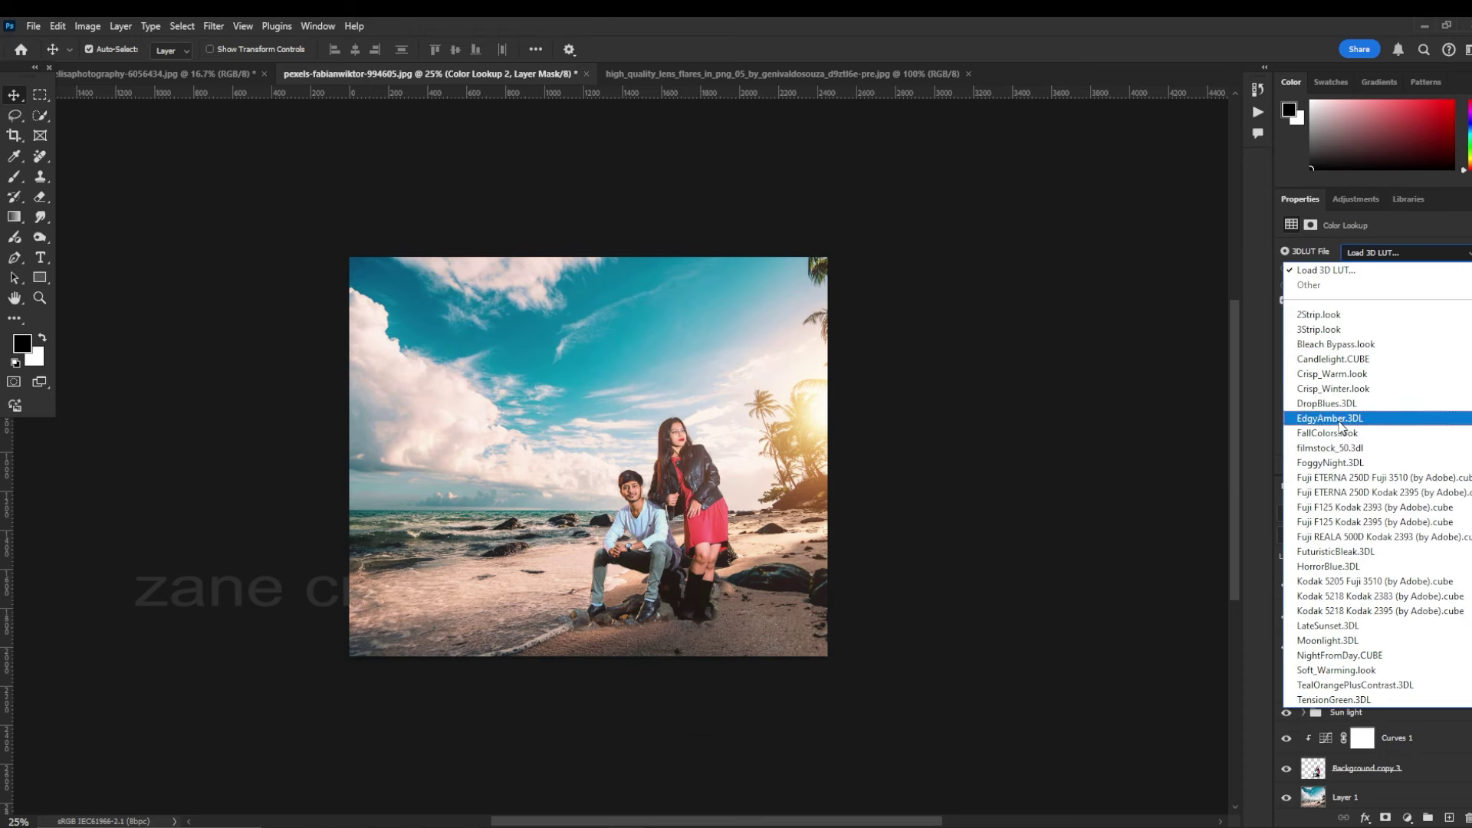
pyautogui.click(1334, 418)
pyautogui.moveTo(1405, 539); pyautogui.dragTo(1350, 548)
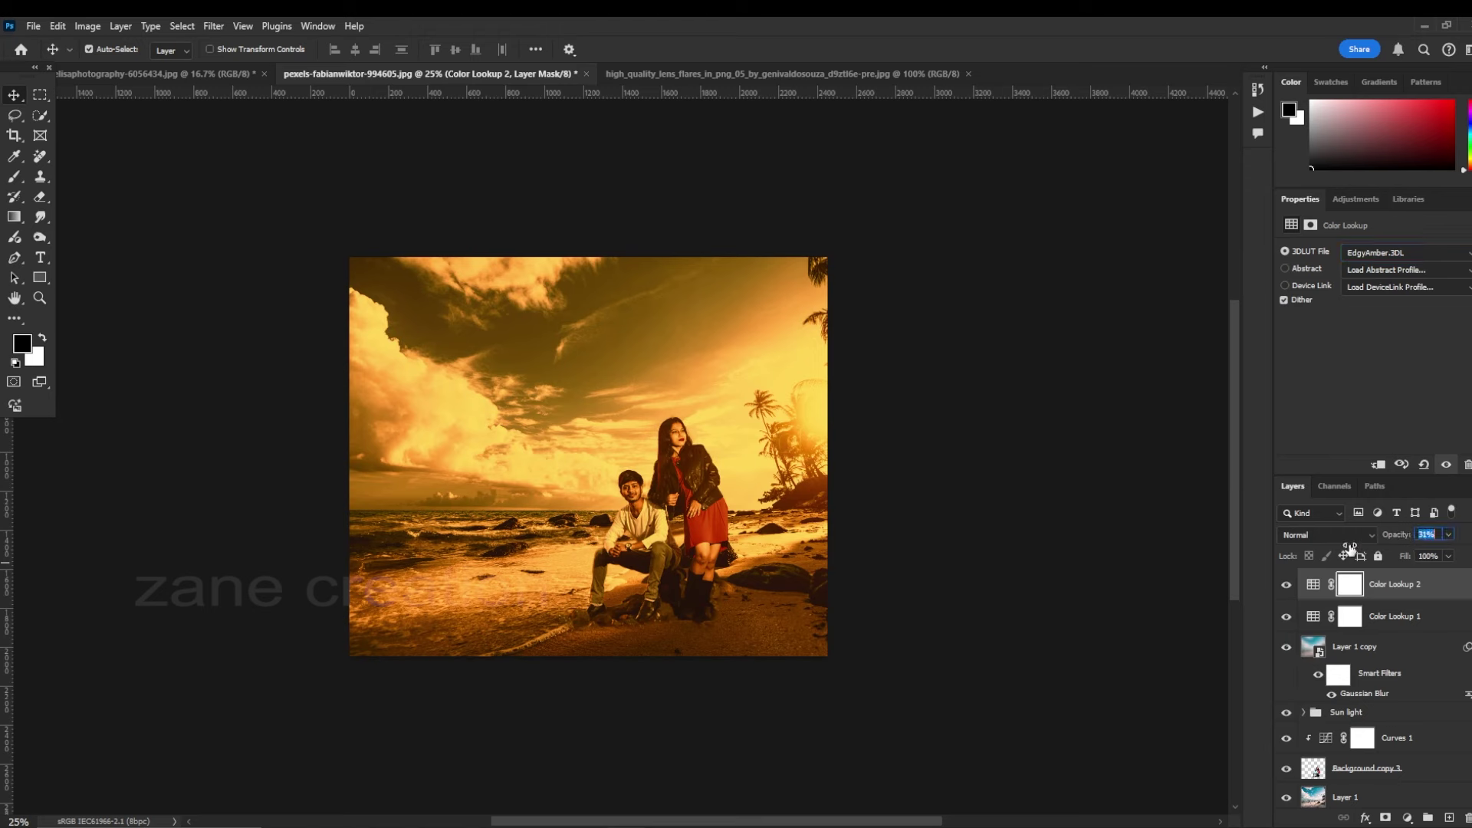
# Add a third Color Lookup layer with the LateSunset look at reduced opacity
pyautogui.click(1407, 818)
pyautogui.click(1412, 734)
pyautogui.click(1411, 253)
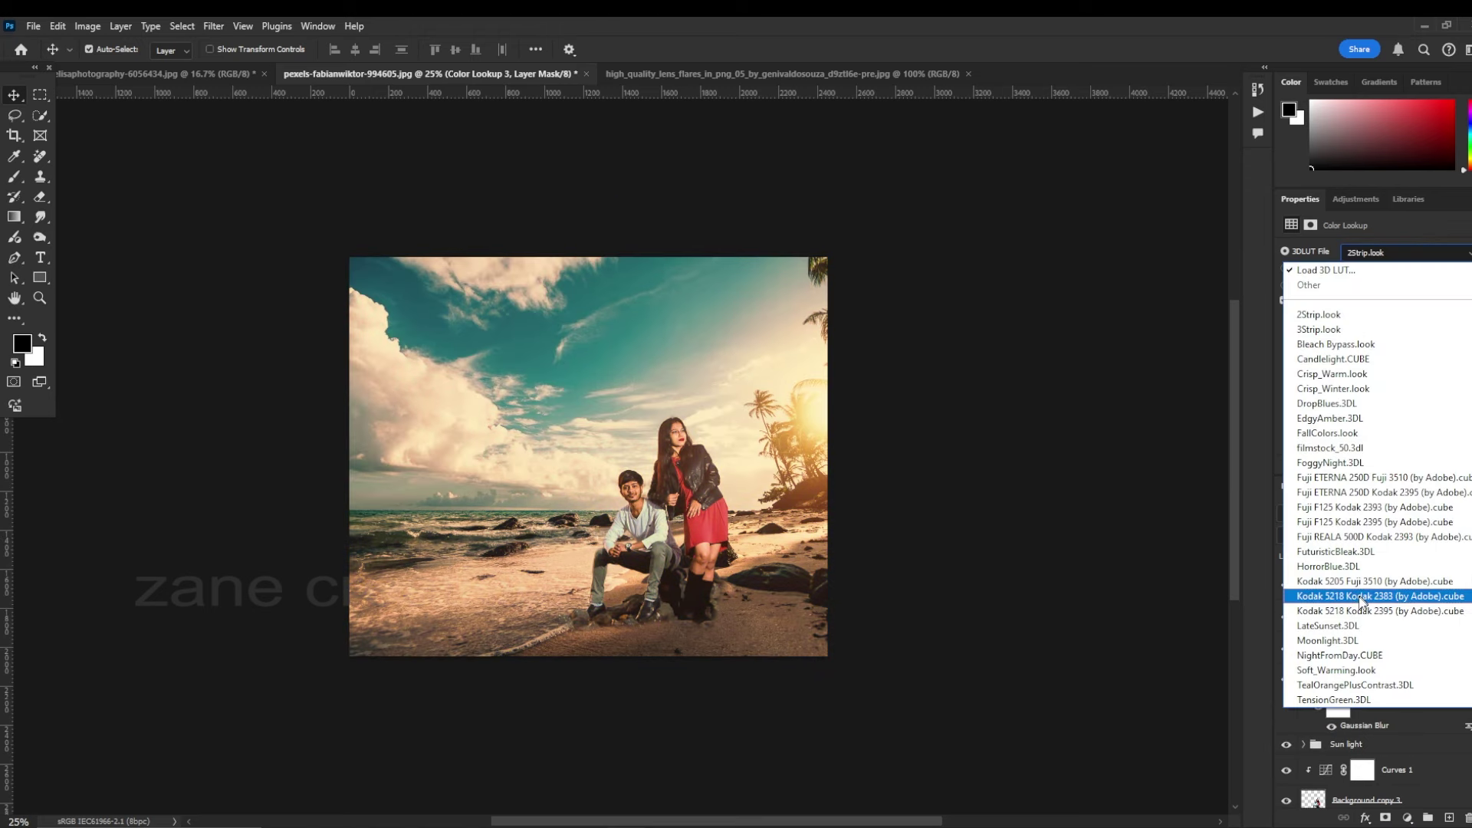
pyautogui.click(1369, 600)
pyautogui.moveTo(1396, 534)
pyautogui.mouseDown()
pyautogui.moveTo(1365, 548)
pyautogui.moveTo(1377, 539)
pyautogui.mouseUp()
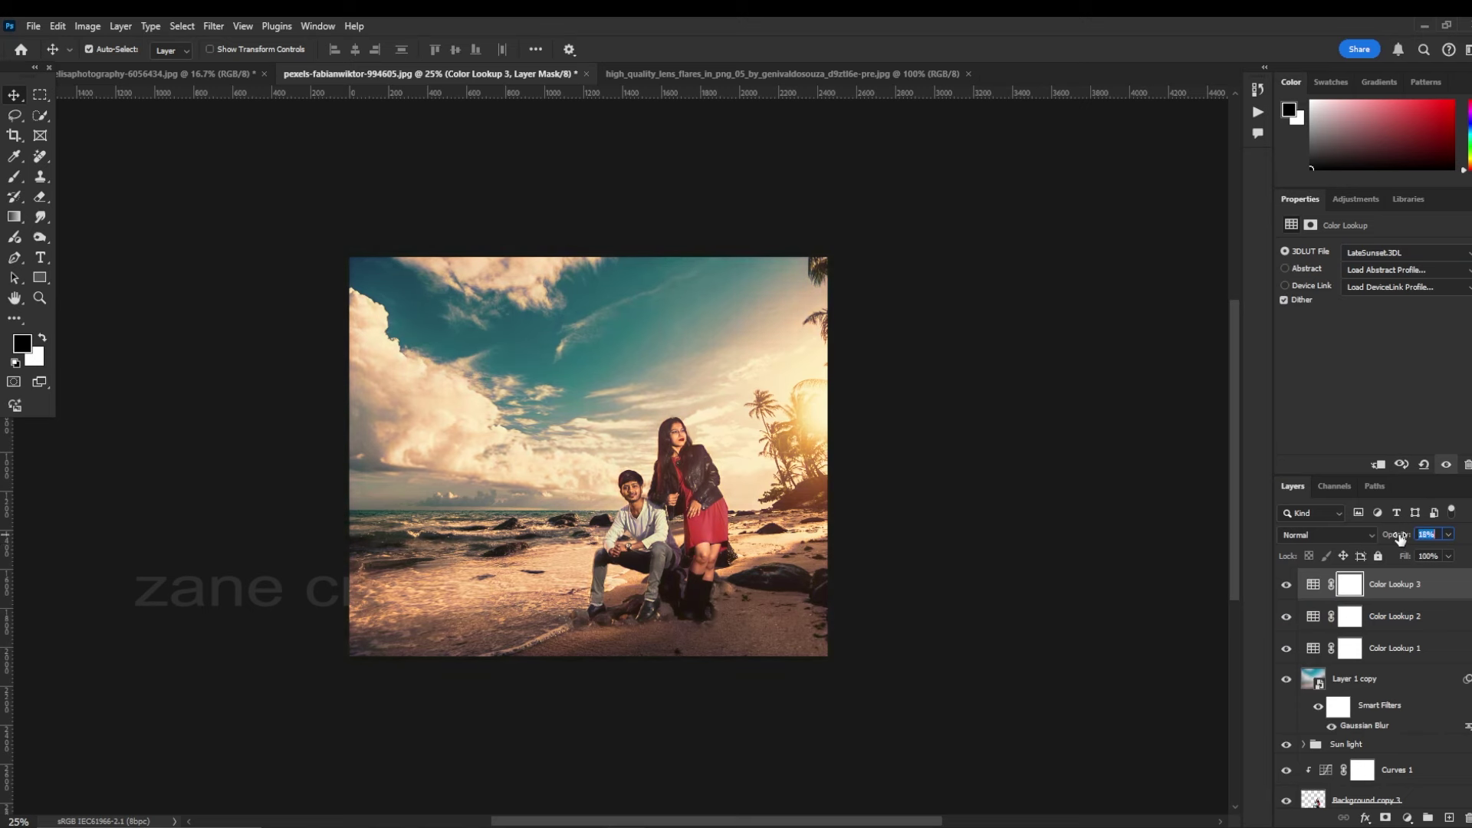
# Select Color Lookup 3 through Color Lookup 1 together
pyautogui.scroll(-2, 1372, 690)
pyautogui.click(1376, 765)
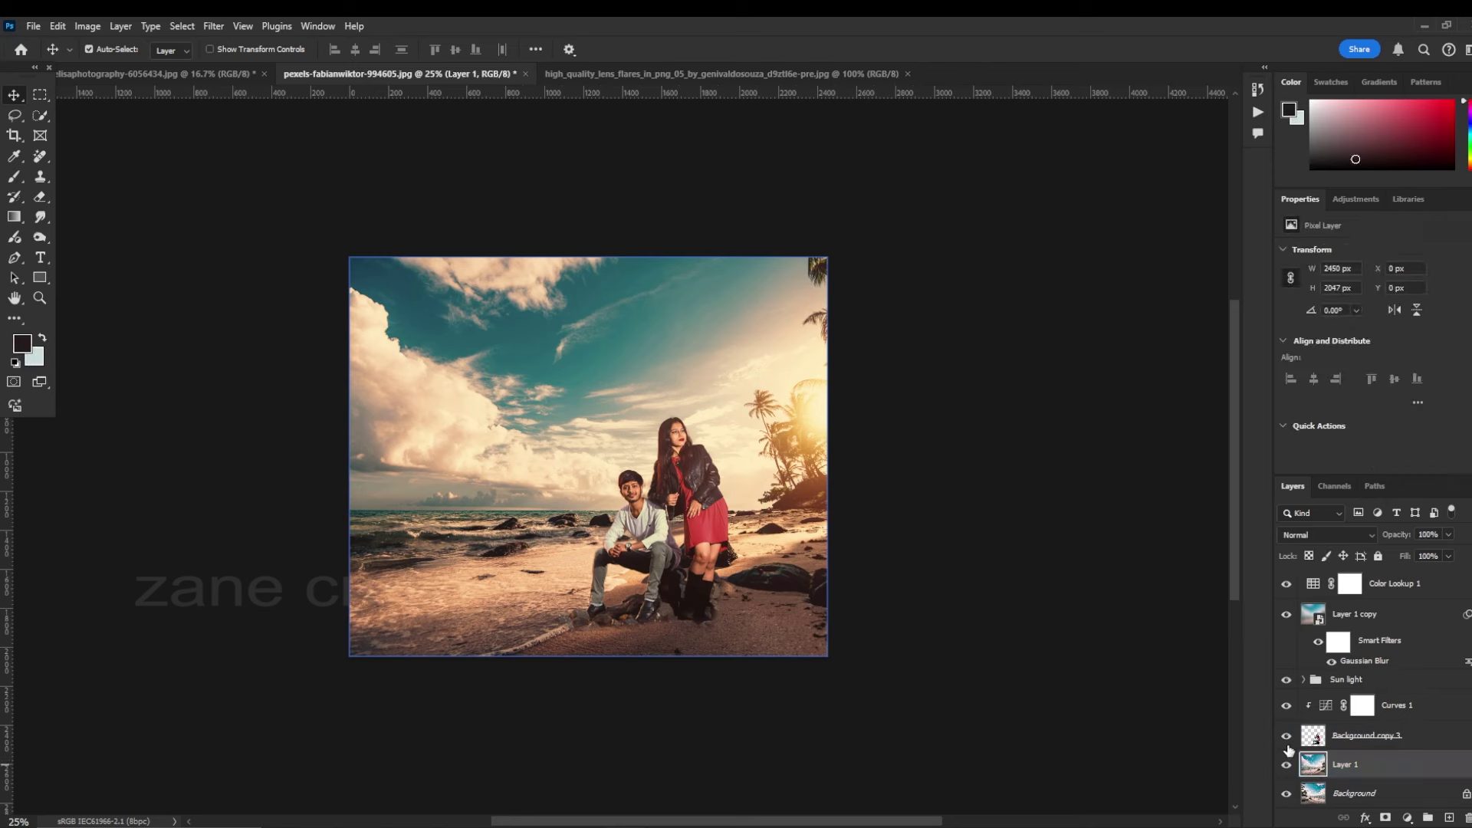
pyautogui.scroll(2, 1369, 690)
pyautogui.click(1349, 588)
pyautogui.click(1403, 656)
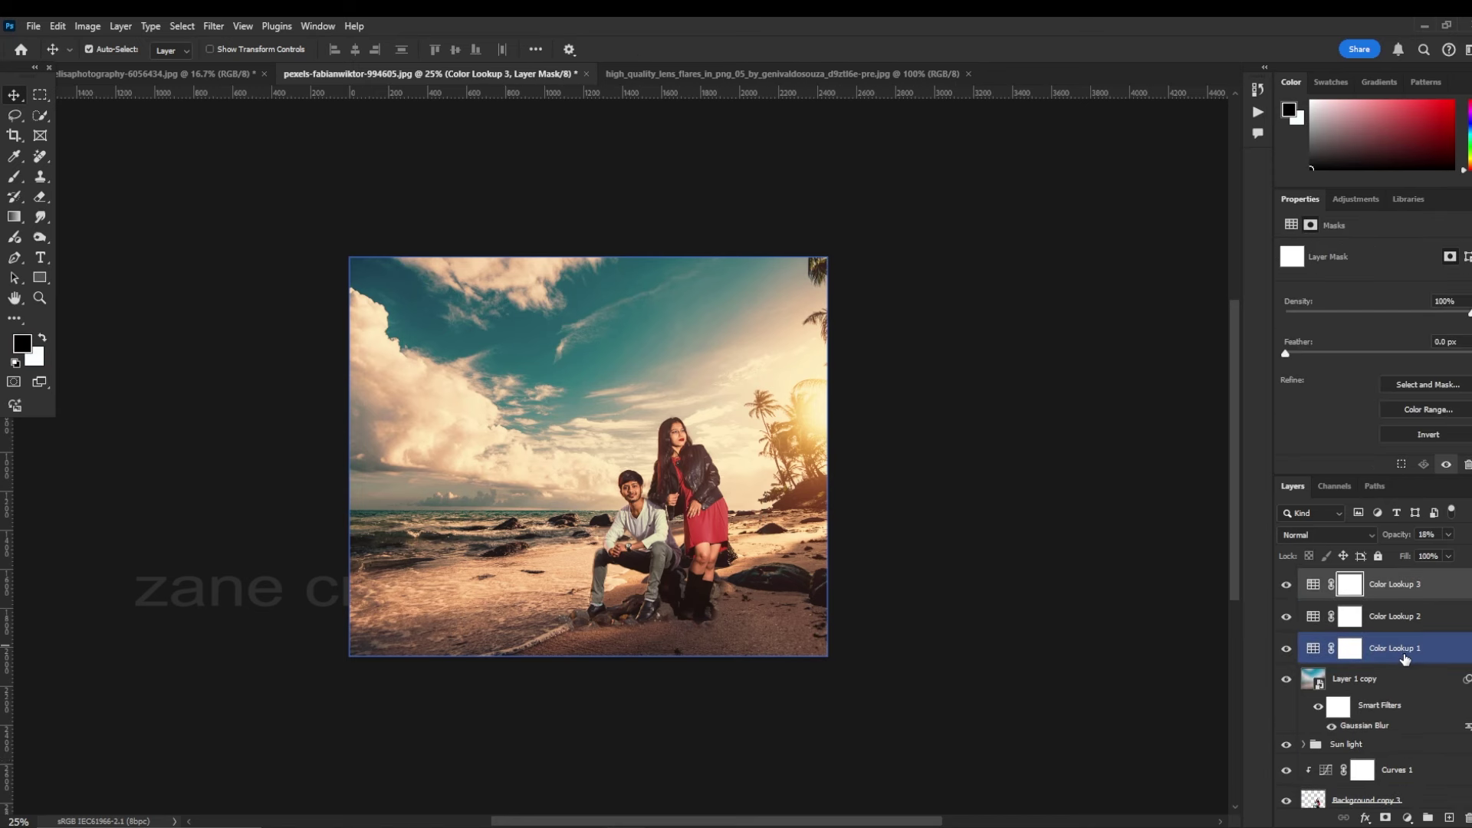
pyautogui.keyDown('shift'); pyautogui.click(1405, 656); pyautogui.keyUp('shift')
# Group the Color Lookup layers, then add a Levels layer with a lowered output white point
pyautogui.hotkey('ctrl', 'g')
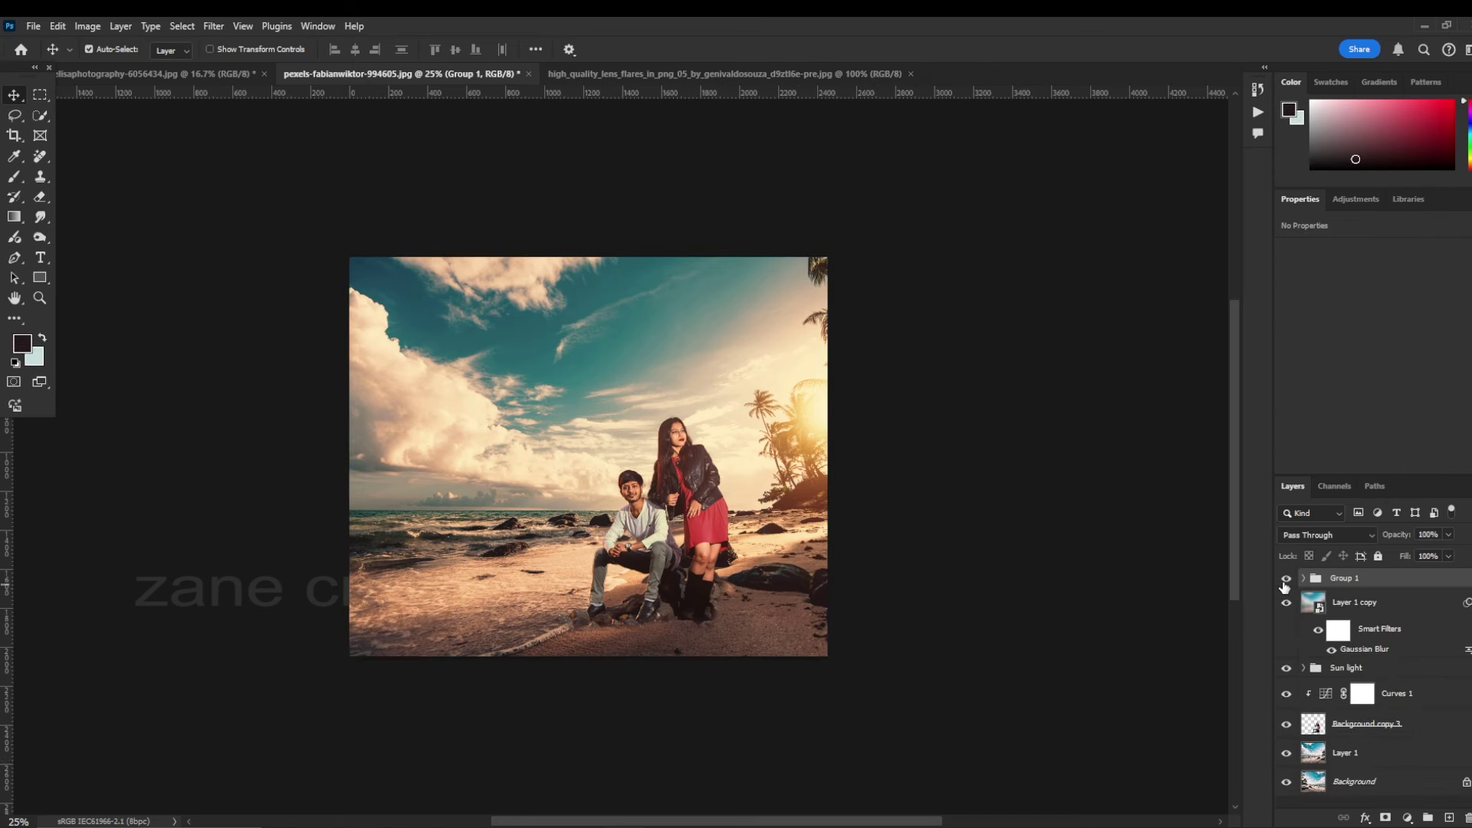
pyautogui.click(1407, 817)
pyautogui.click(1396, 611)
pyautogui.moveTo(1467, 408); pyautogui.dragTo(1391, 417)
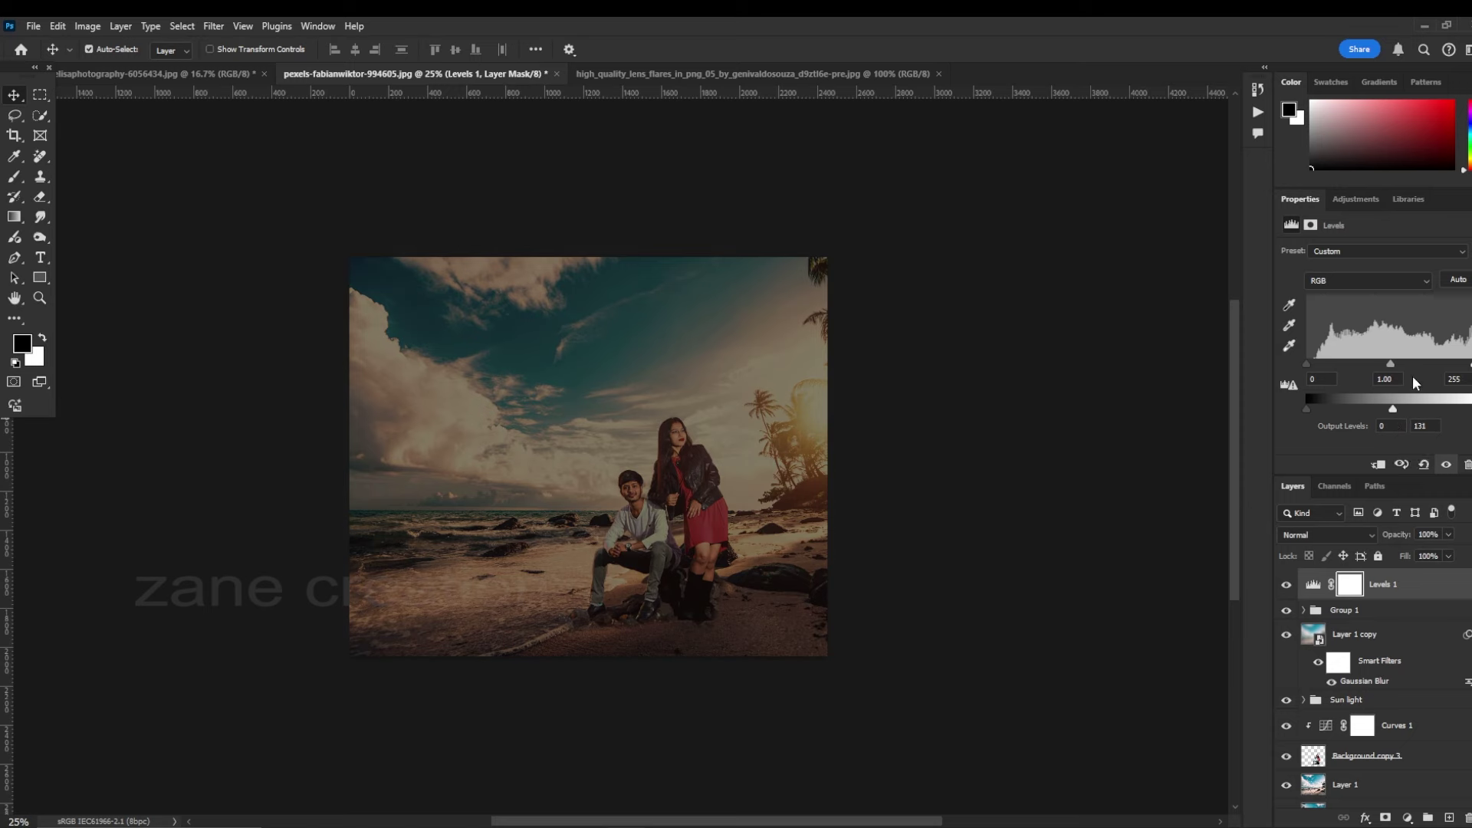
# Paint a large black circle around the couple on the Levels mask with a ~689 px brush
pyautogui.click(17, 179)
pyautogui.moveTo(713, 507); pyautogui.dragTo(774, 507)
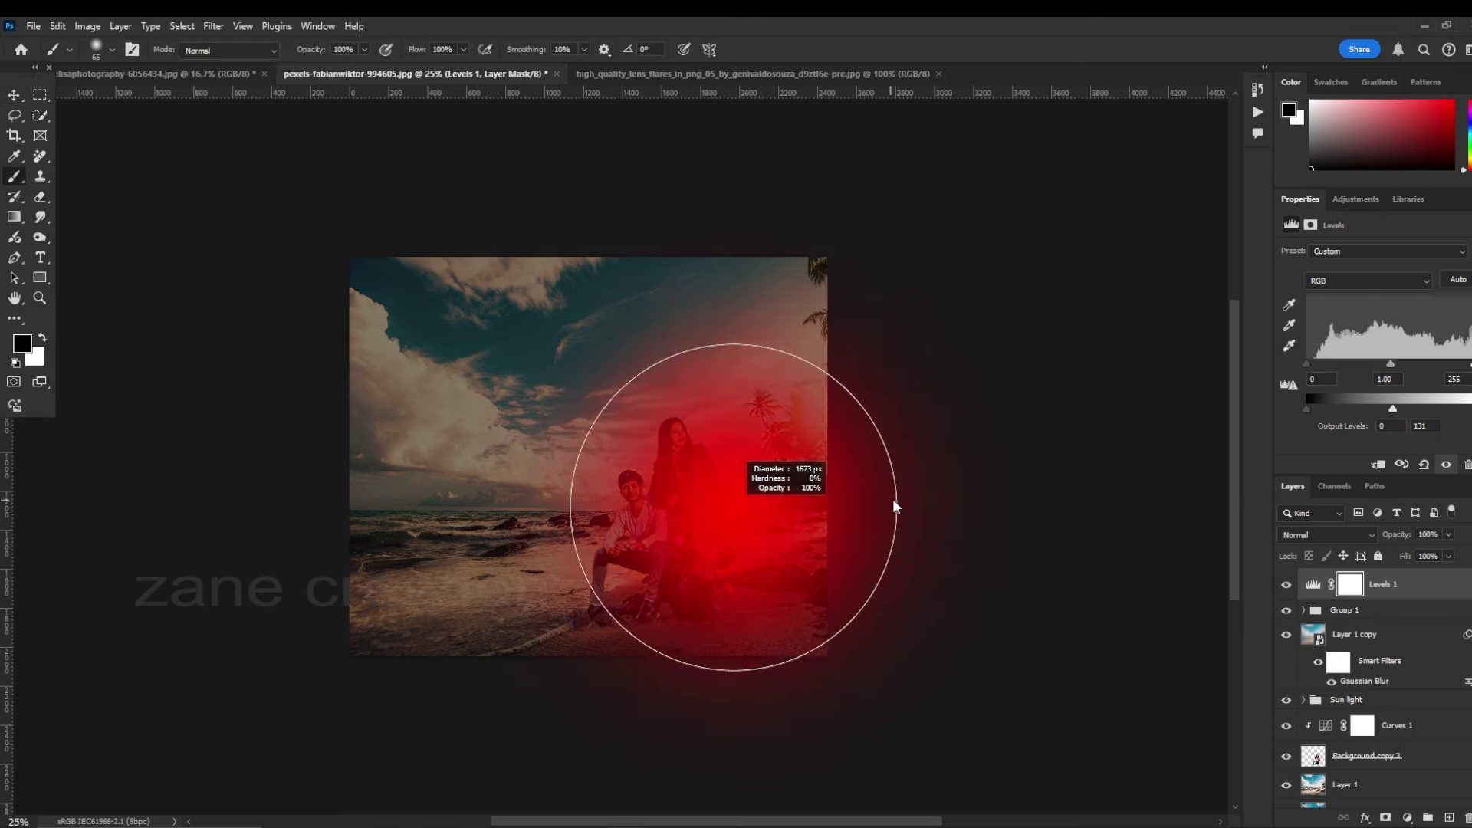
pyautogui.click(112, 49)
pyautogui.moveTo(87, 135); pyautogui.dragTo(352, 141)
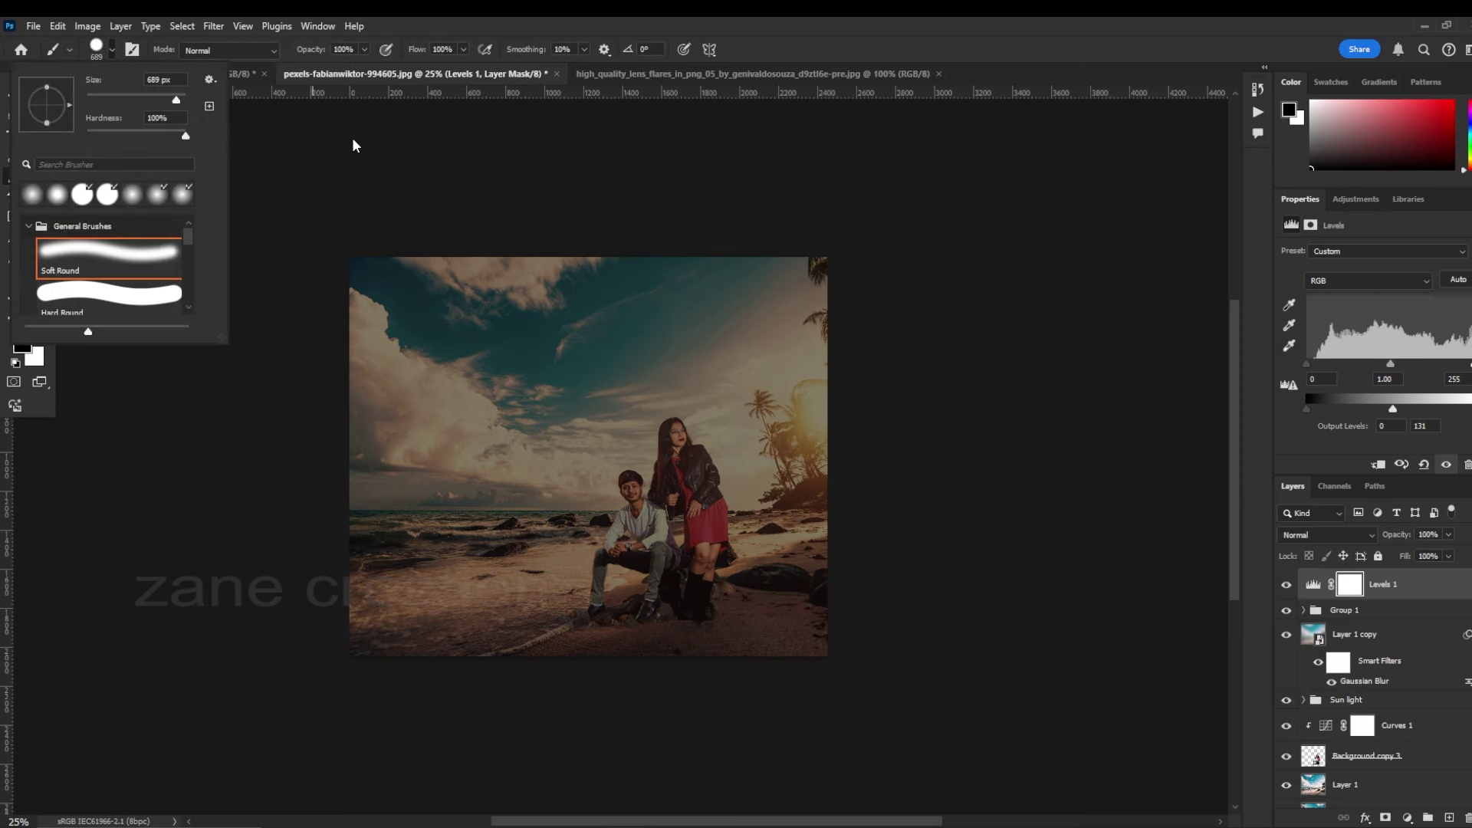
pyautogui.click(1028, 92)
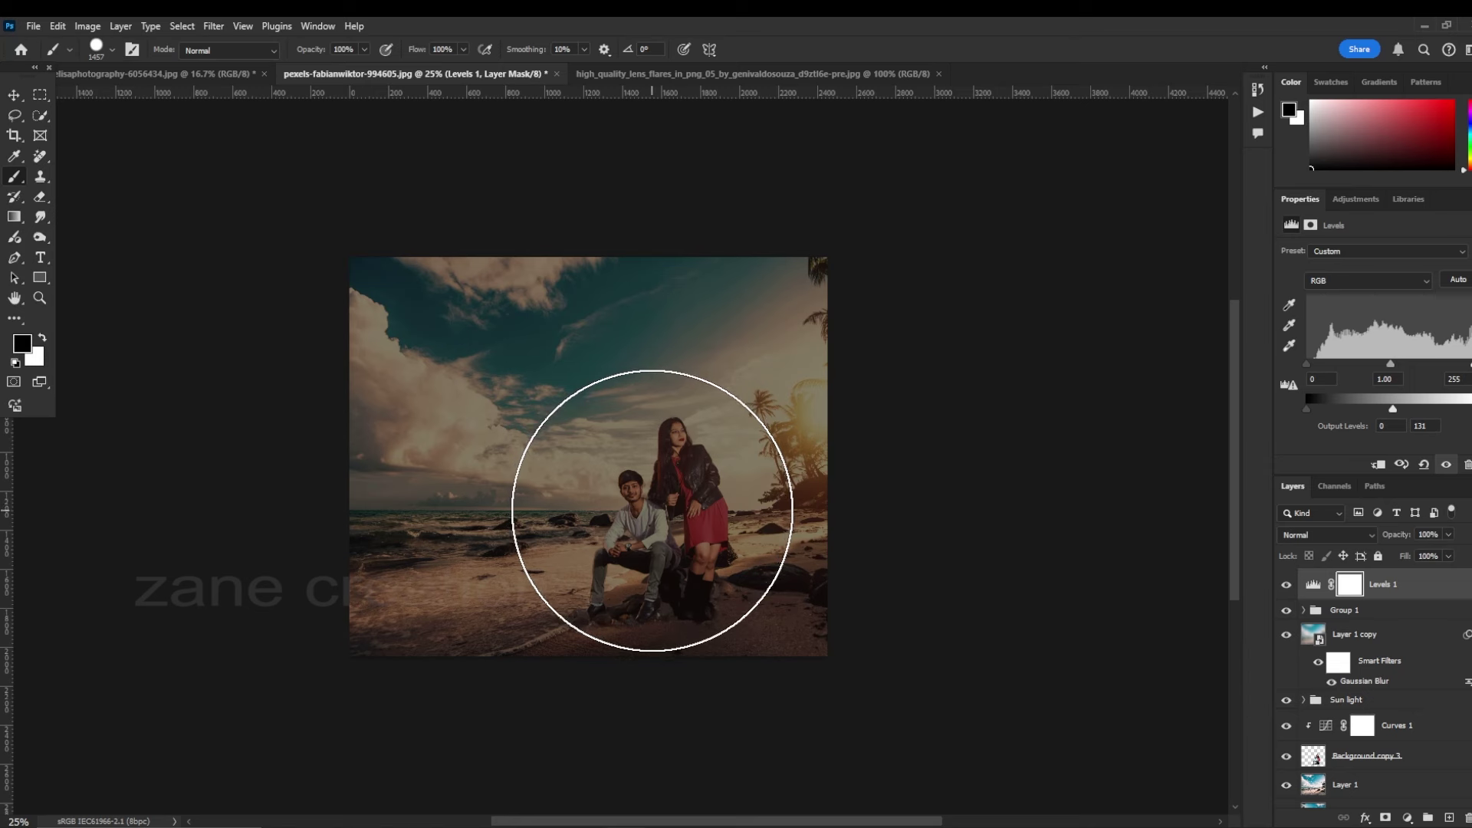
pyautogui.click(650, 507)
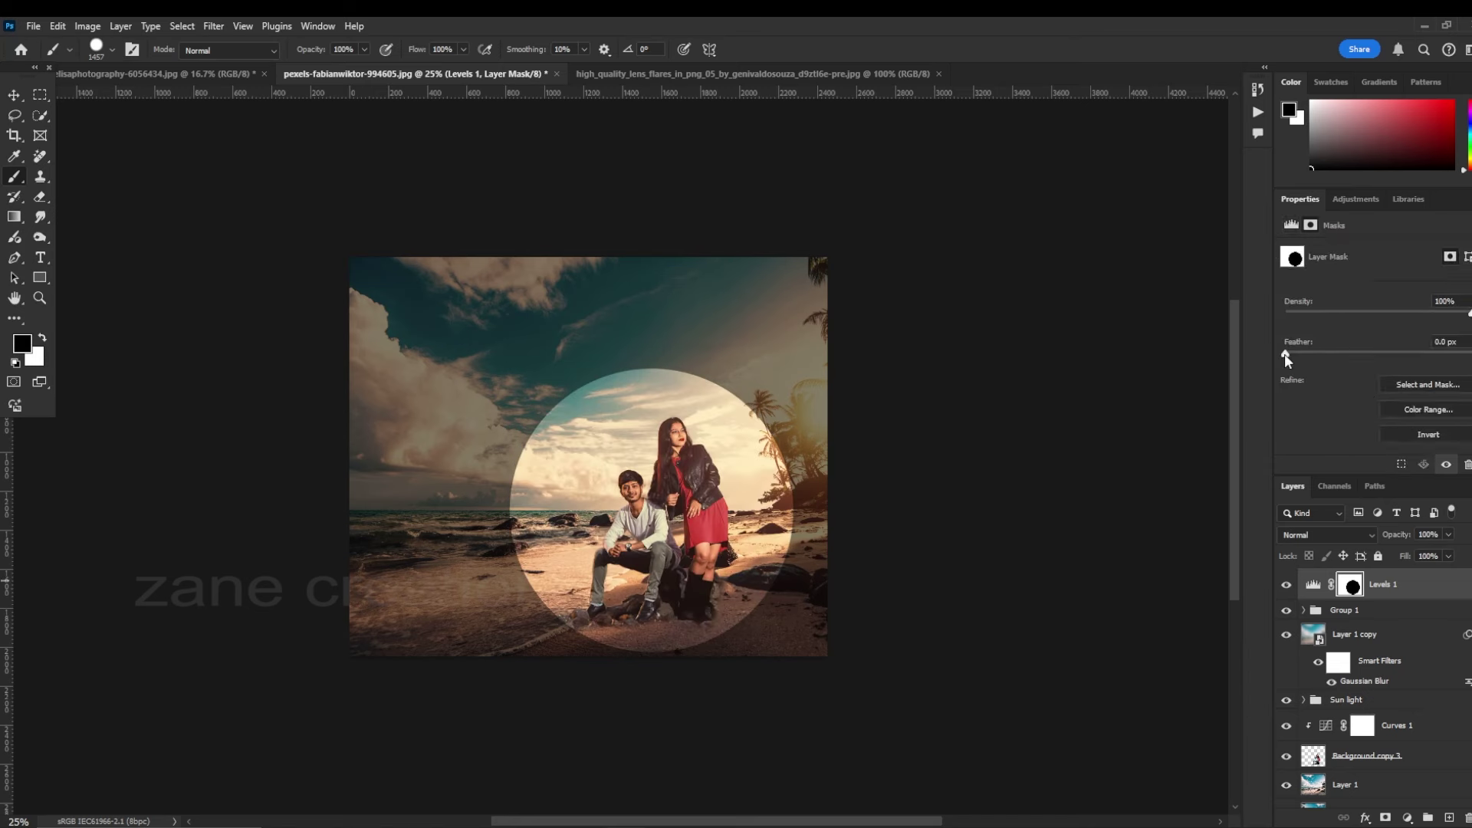
# Feather the circular mask heavily and enlarge it upward around the couple
pyautogui.moveTo(1285, 352); pyautogui.dragTo(1429, 362)
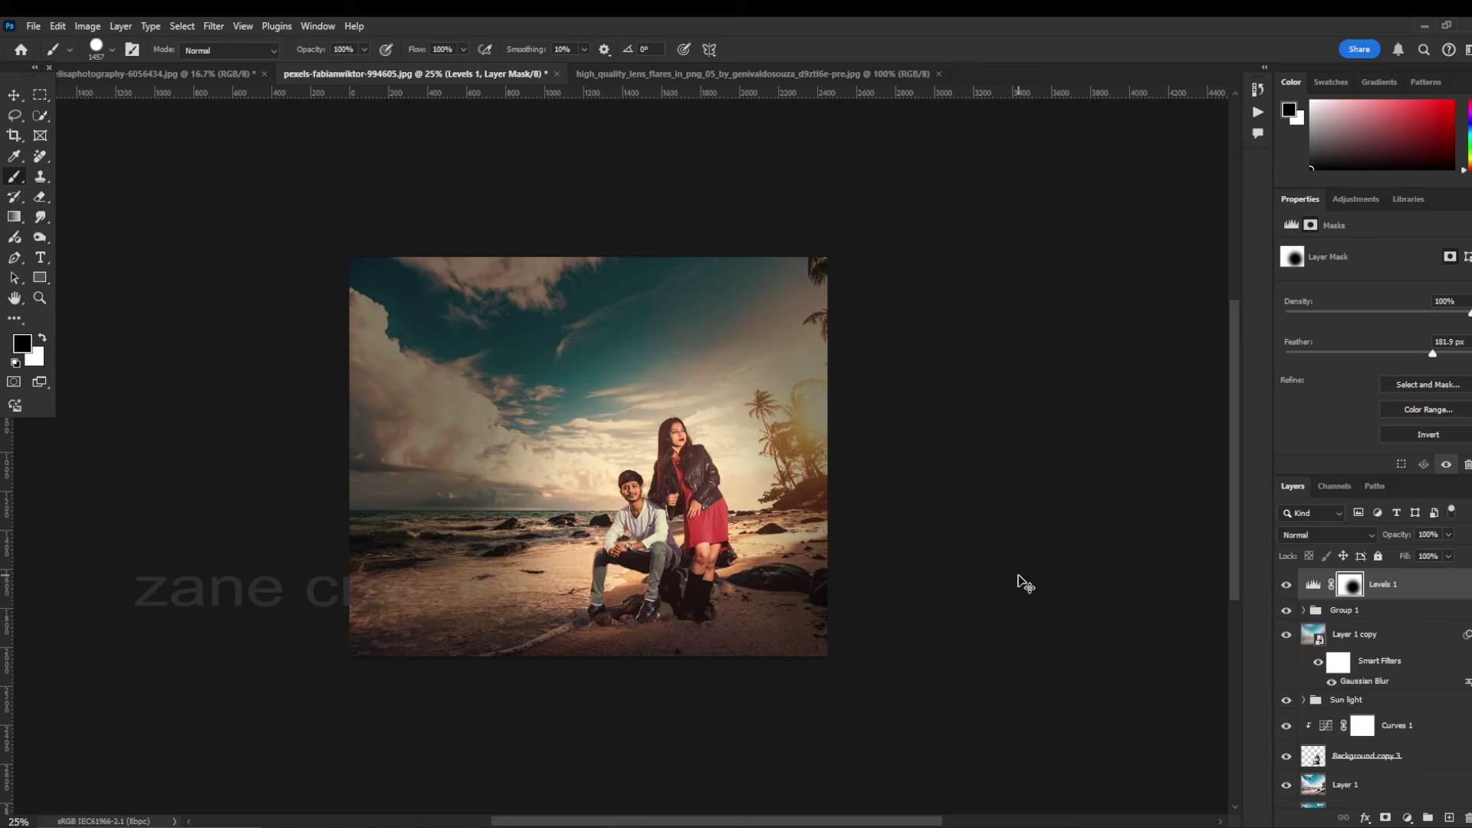
pyautogui.hotkey('ctrl', 't')
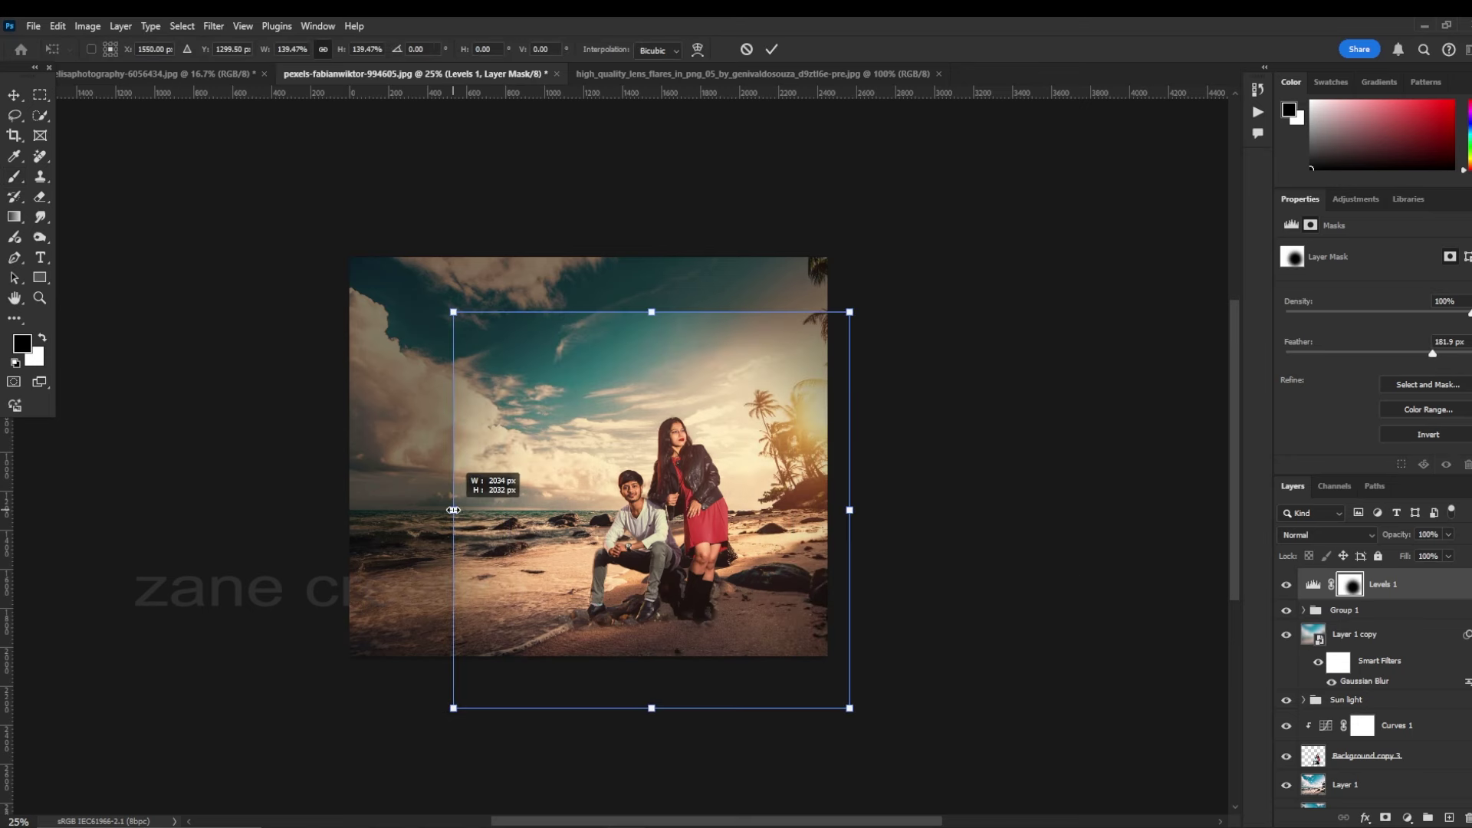
pyautogui.moveTo(509, 510); pyautogui.dragTo(476, 510)
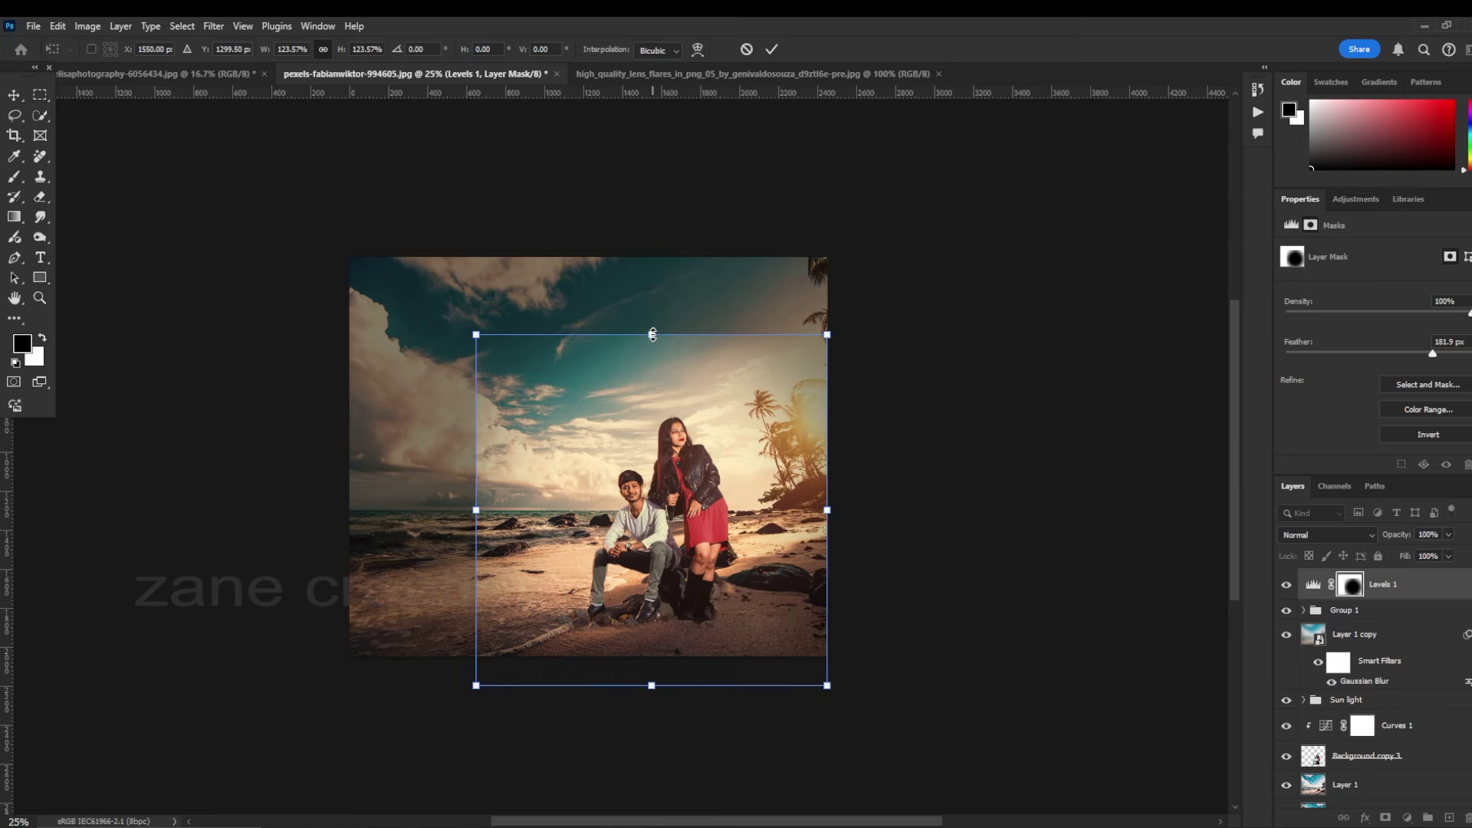
pyautogui.moveTo(652, 334); pyautogui.dragTo(651, 305)
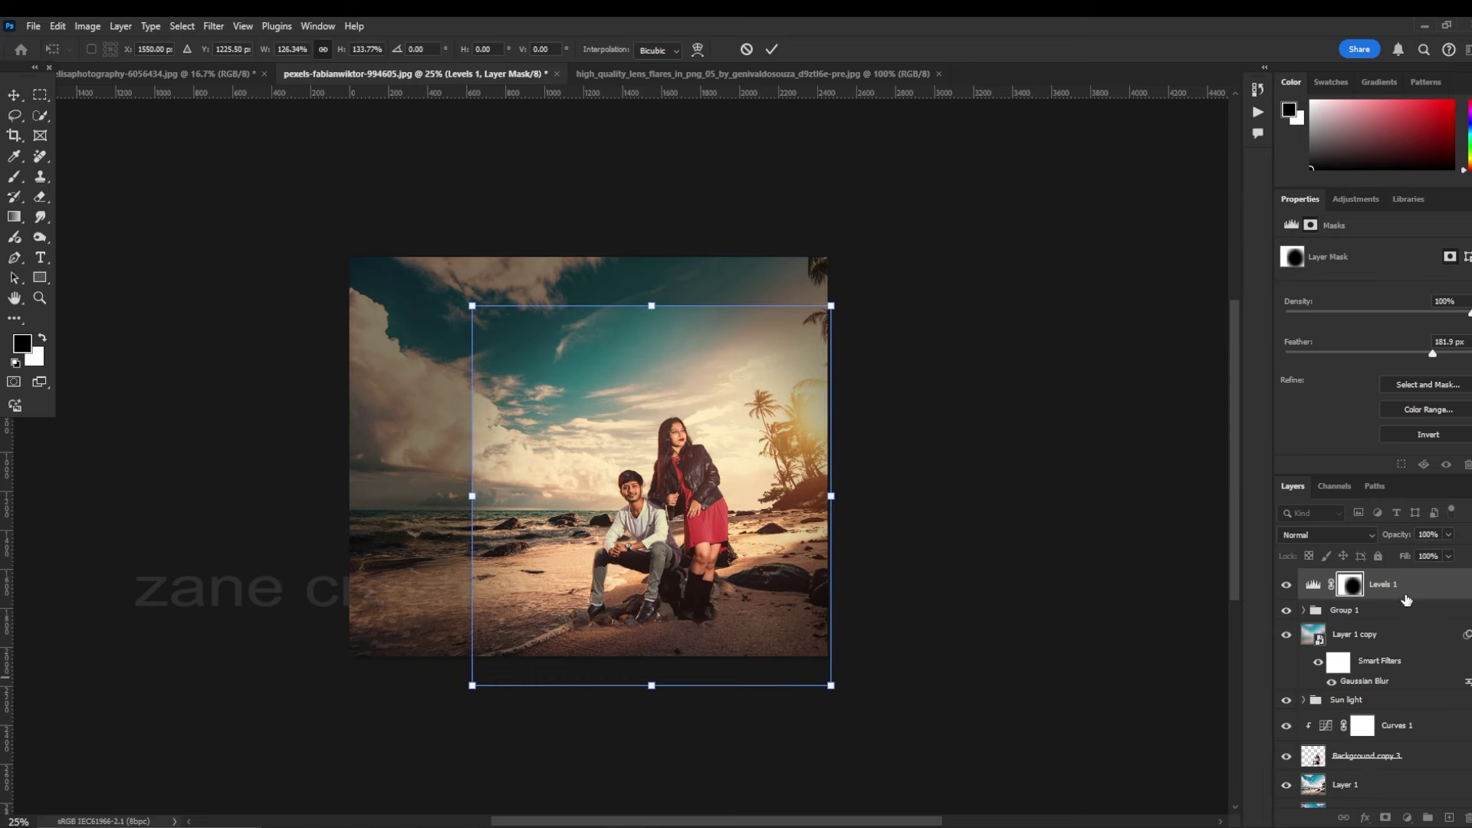
pyautogui.click(1313, 584)
pyautogui.rightClick(1323, 581)
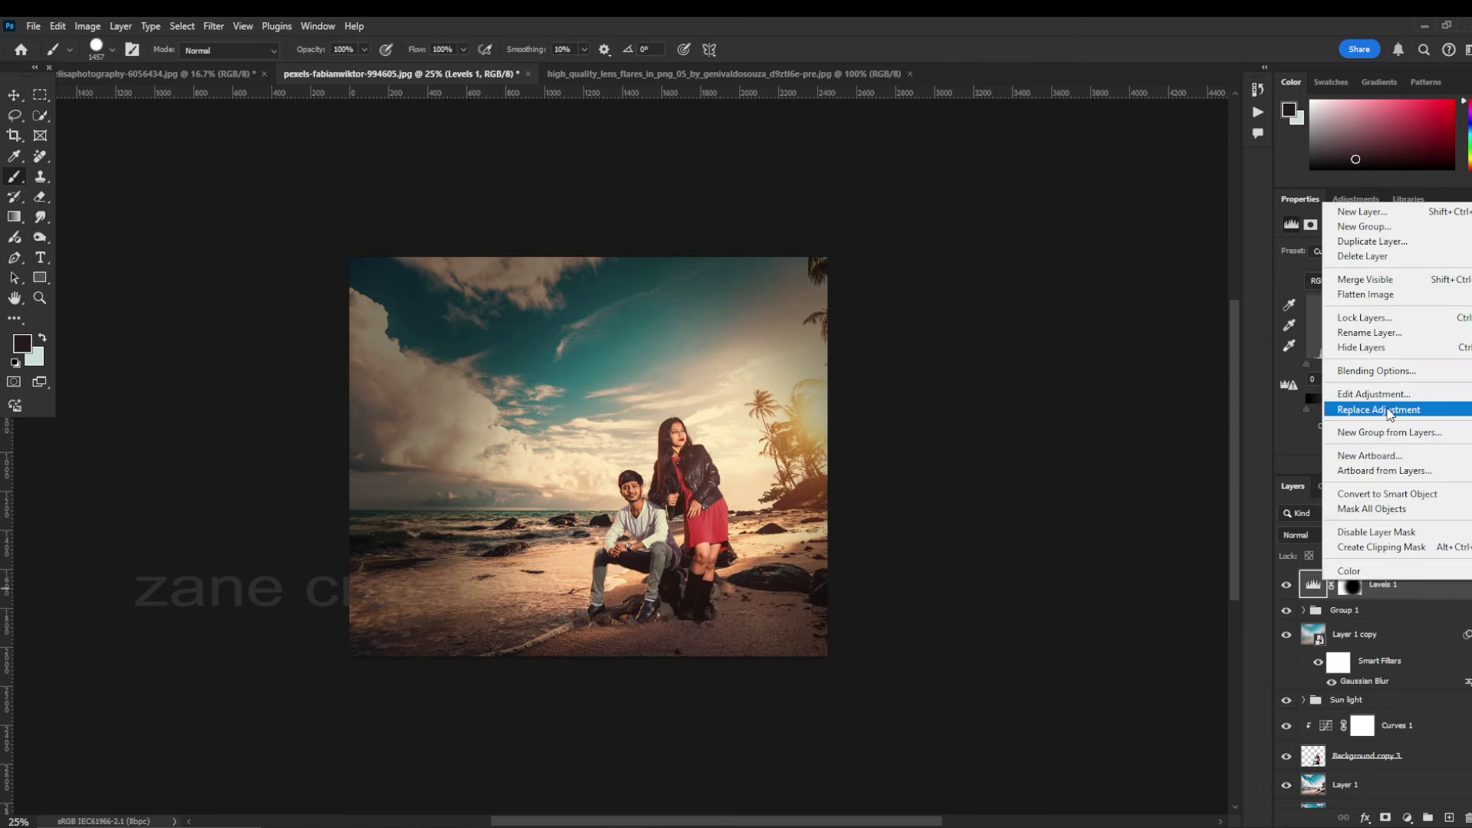
# Split the Levels 1 Blend If underlying white slider to spare the sky, then raise output white to 158
pyautogui.click(1377, 371)
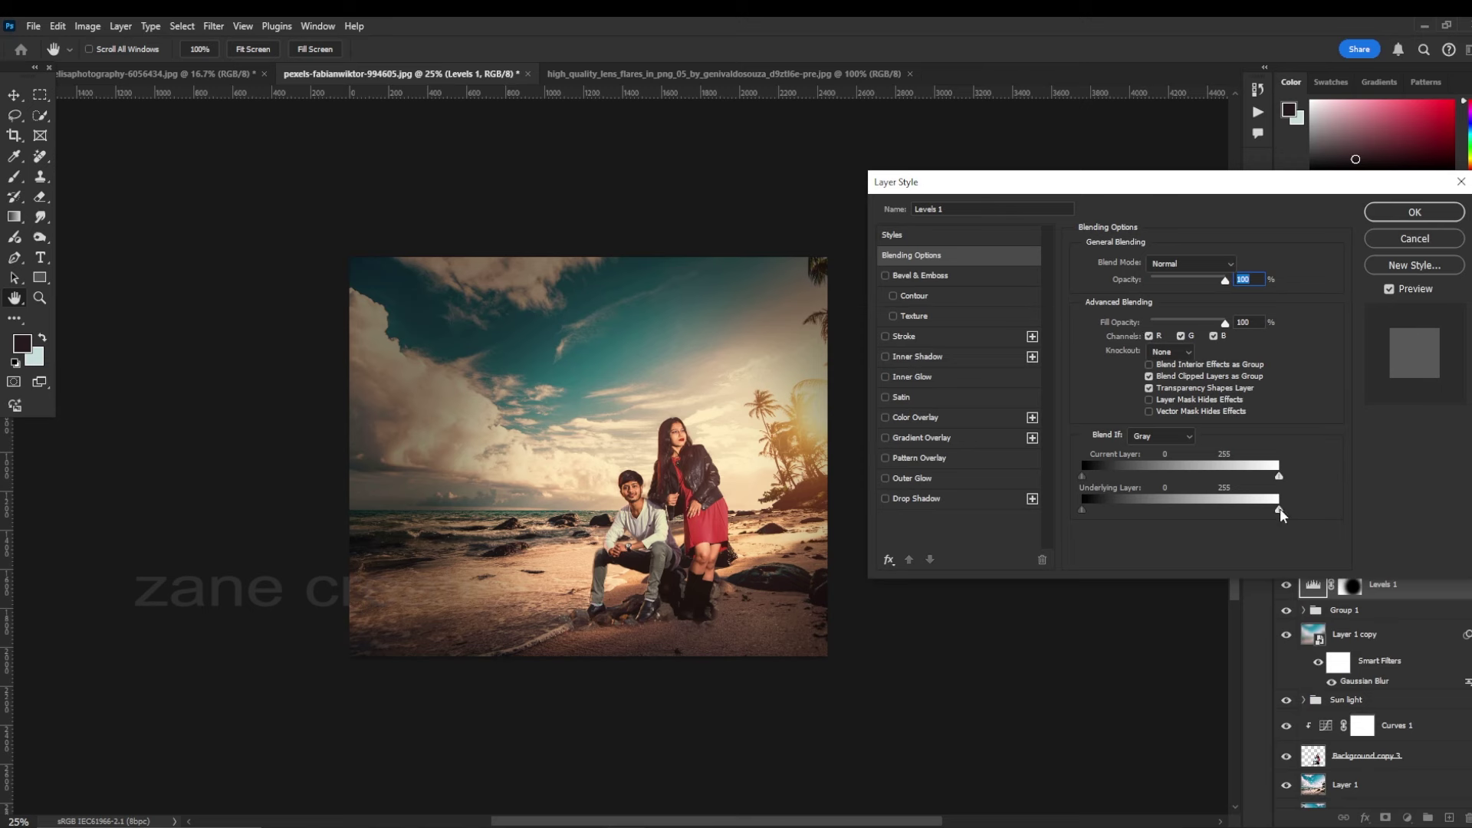
pyautogui.moveTo(1279, 509); pyautogui.dragTo(1191, 509)
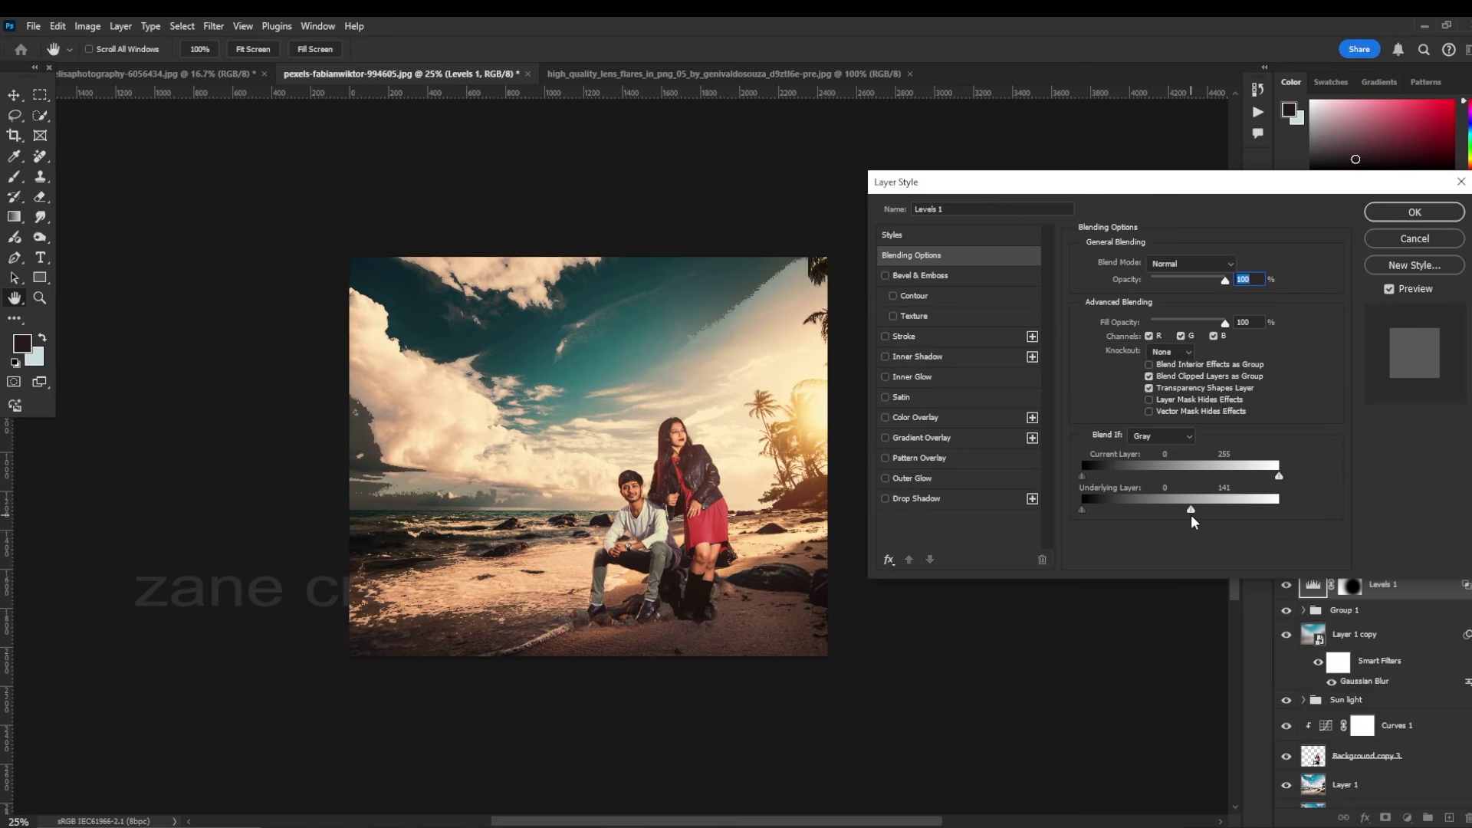
pyautogui.moveTo(1192, 510)
pyautogui.mouseDown()
pyautogui.moveTo(1279, 509)
pyautogui.moveTo(1145, 518)
pyautogui.moveTo(1227, 511)
pyautogui.moveTo(1169, 519)
pyautogui.mouseUp()
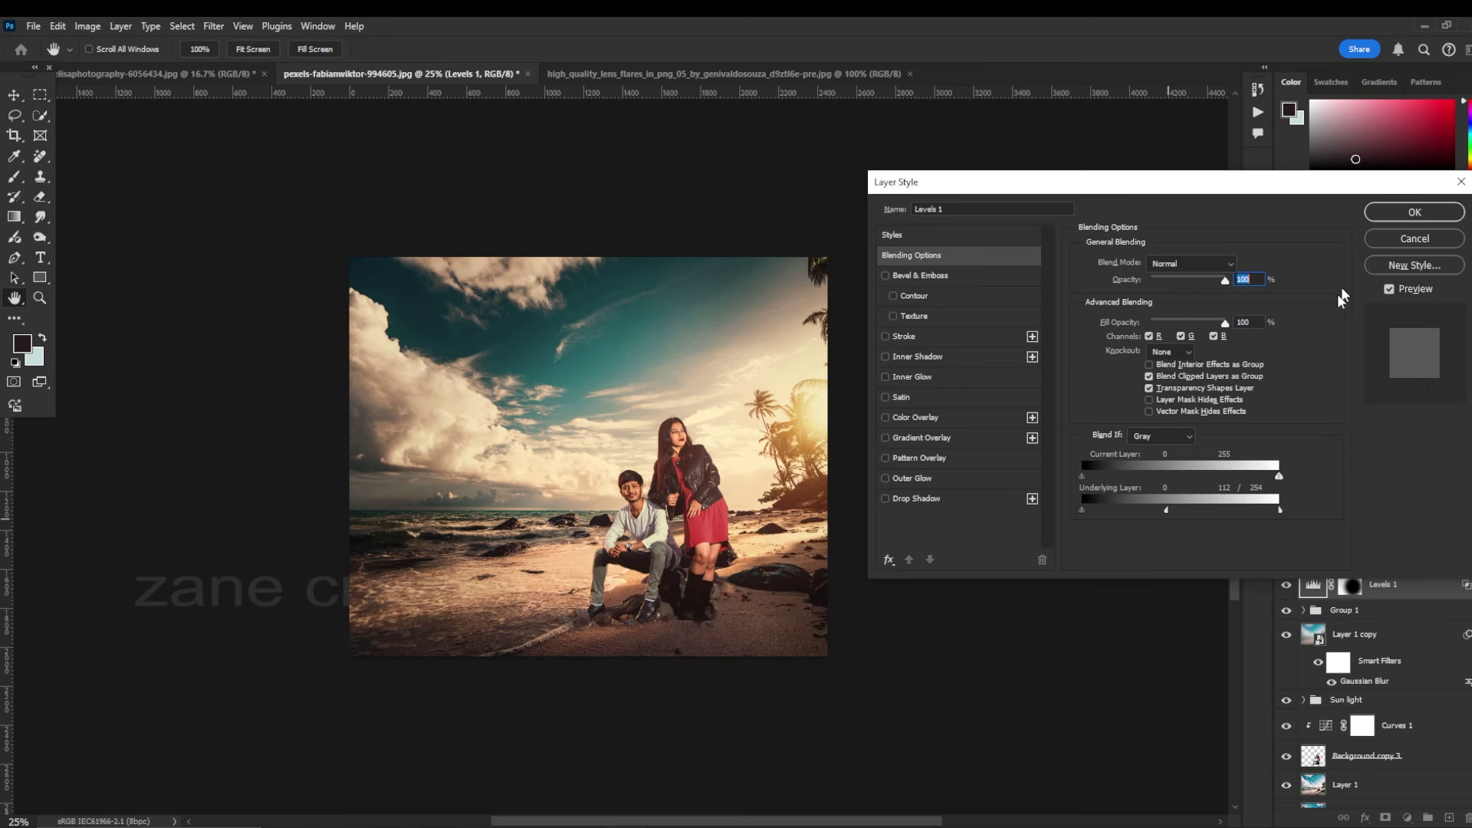
pyautogui.moveTo(1177, 509); pyautogui.dragTo(1126, 521)
pyautogui.click(1390, 290)
pyautogui.click(1415, 213)
pyautogui.click(1287, 585)
pyautogui.moveTo(1394, 417)
pyautogui.mouseDown()
pyautogui.moveTo(1374, 410)
pyautogui.moveTo(1405, 414)
pyautogui.mouseUp()
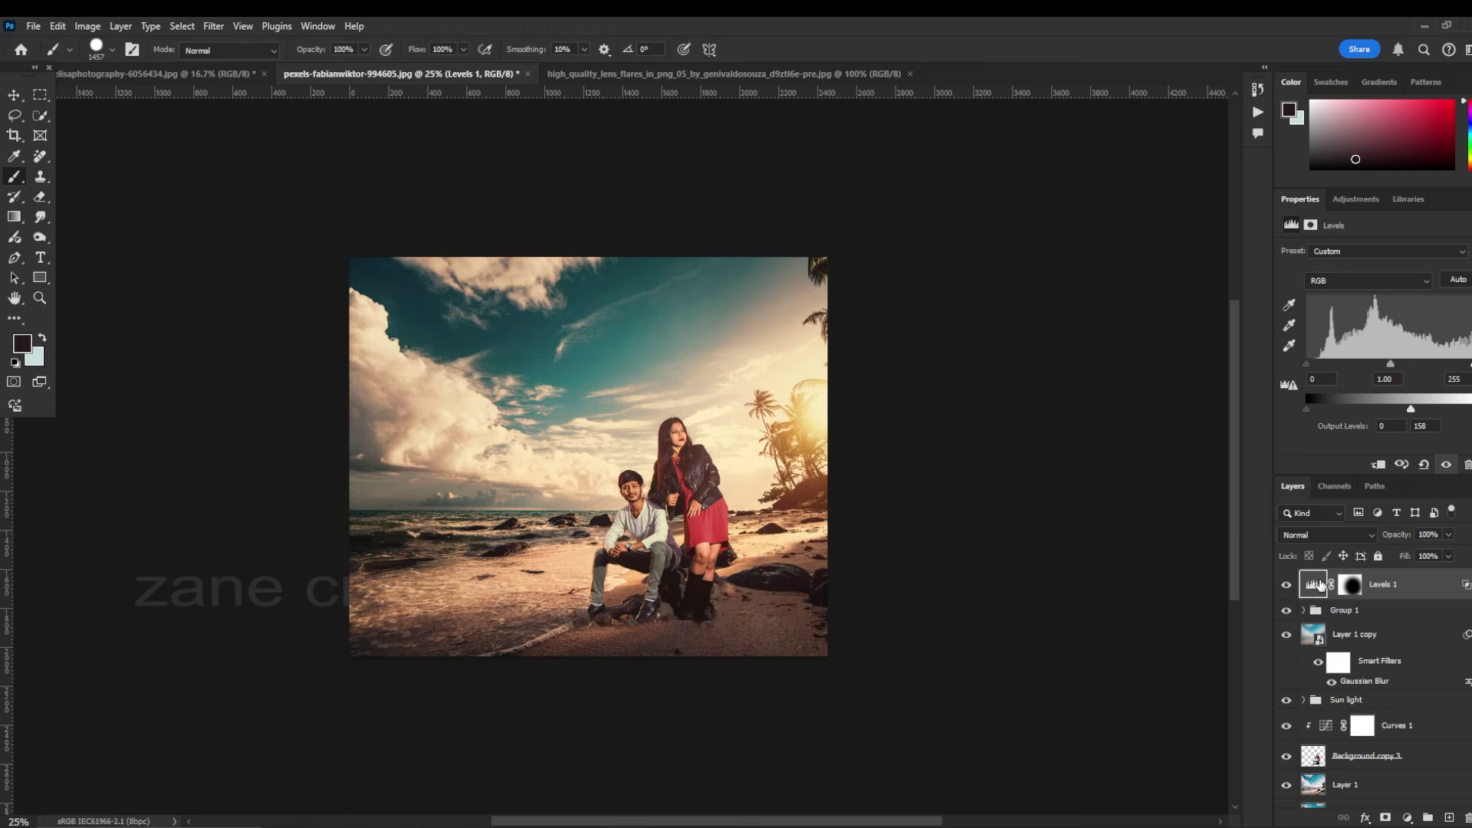
# Clear the layer selection and close the lens flare image
pyautogui.press('v')
pyautogui.click(874, 530)
pyautogui.click(1140, 384)
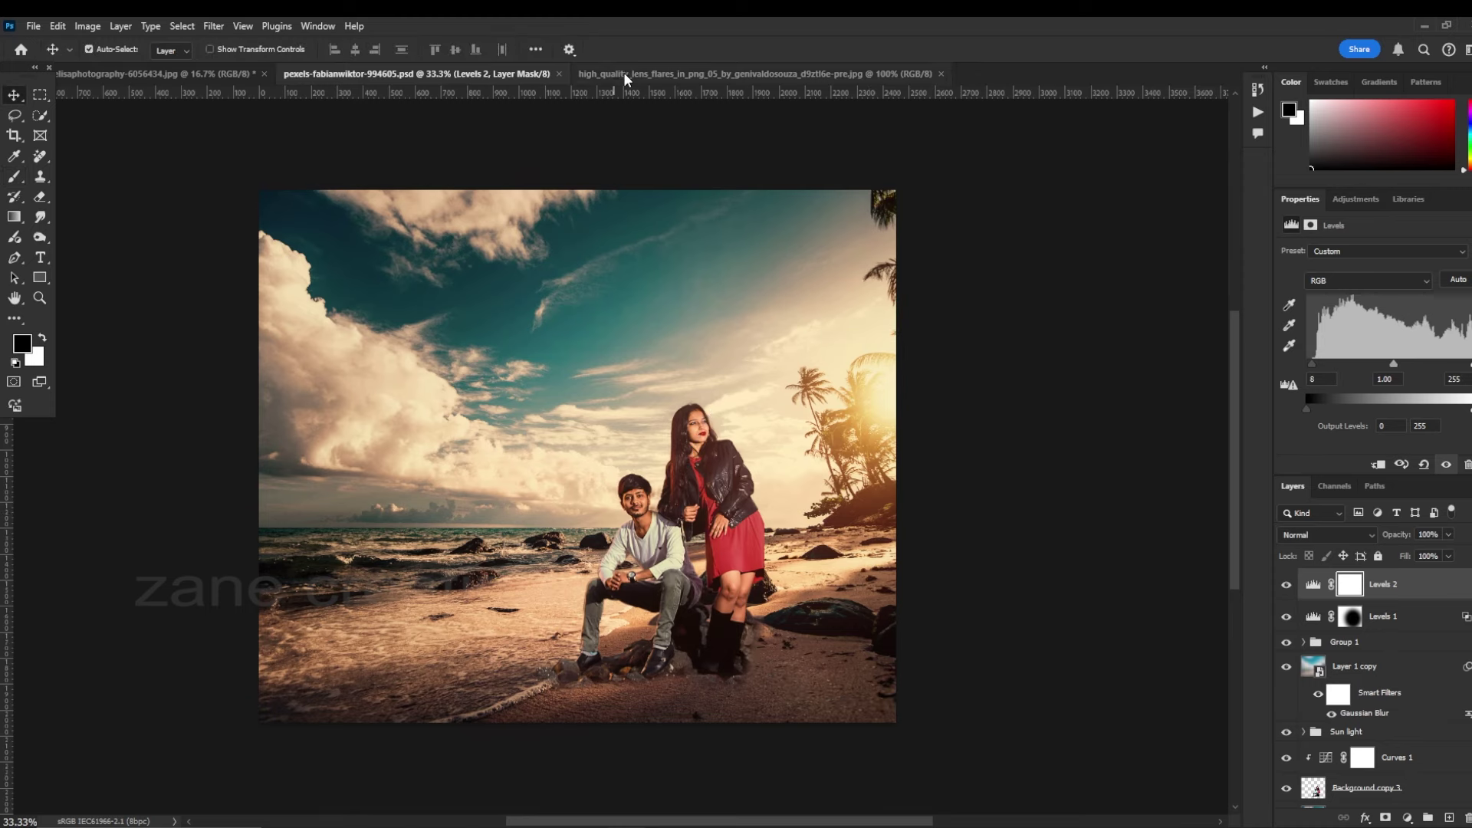
pyautogui.click(627, 76)
pyautogui.click(940, 73)
# Strip the original couple photo back to only its Background layer
pyautogui.click(182, 77)
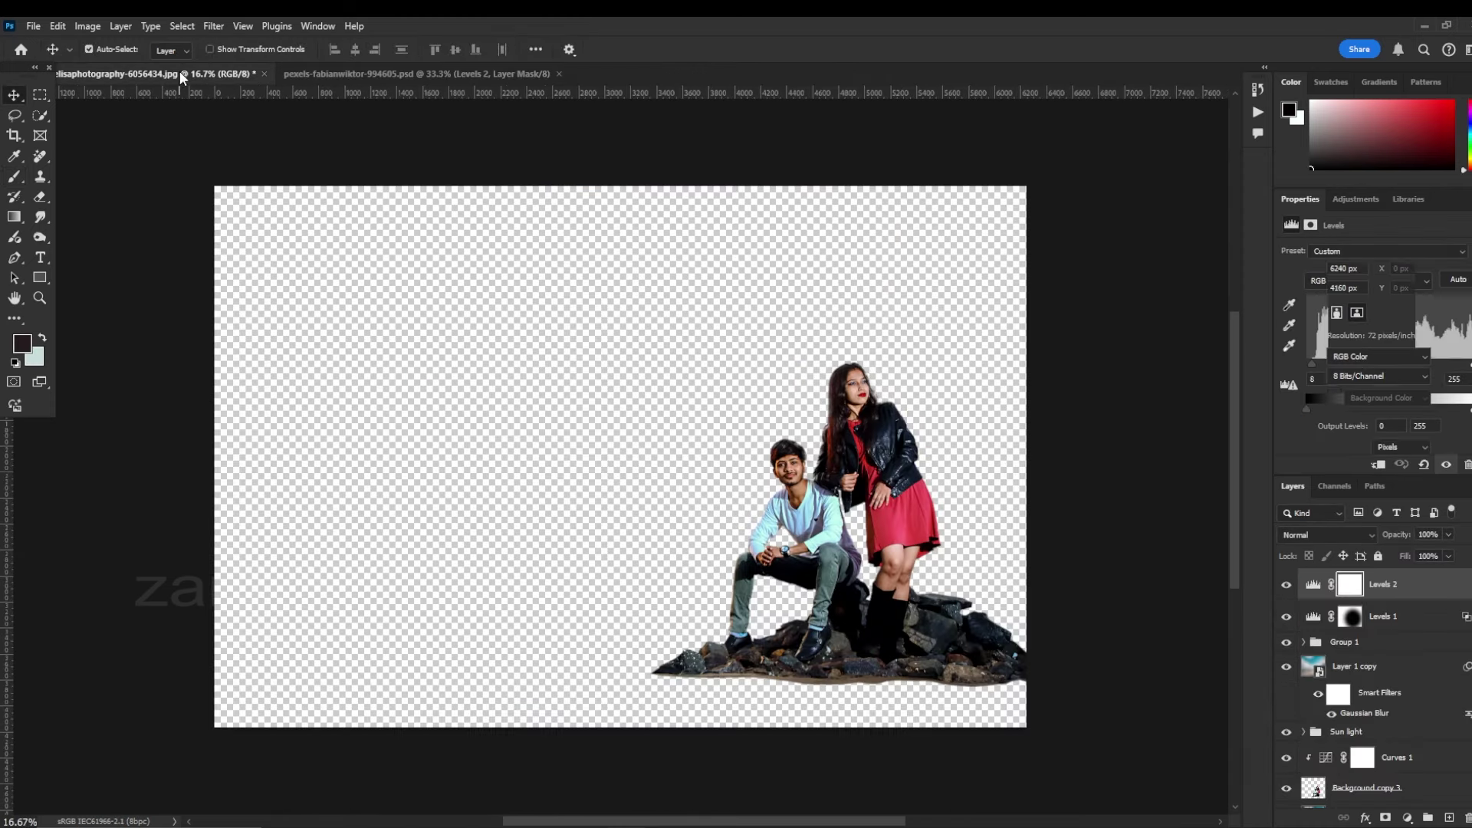
pyautogui.click(1400, 607)
pyautogui.hotkey('ctrl', 'z')
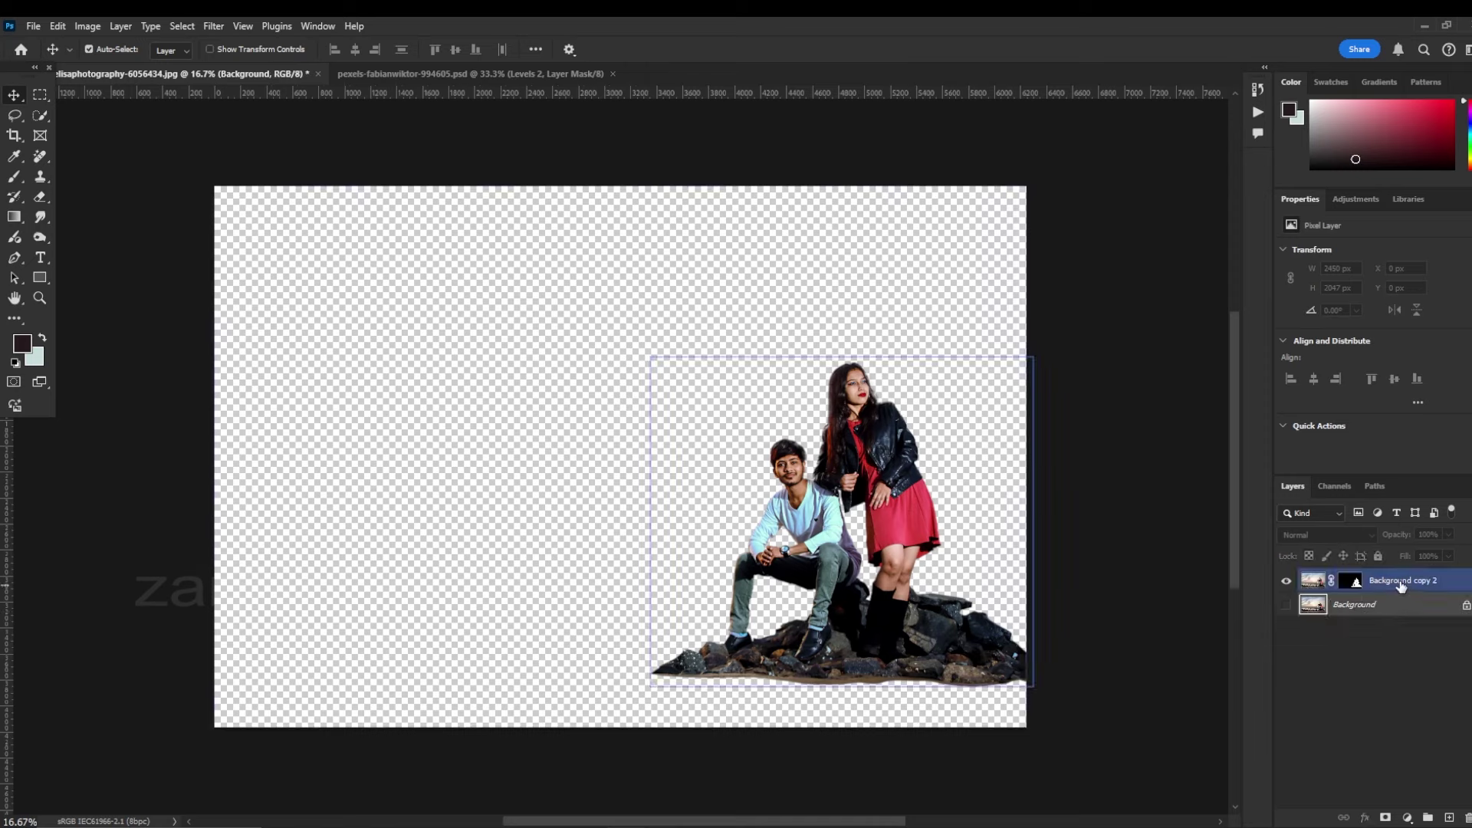
pyautogui.hotkey('ctrl', 'z')
# Tile the documents 2-up and drag the couple photo into the beach composite
pyautogui.moveTo(207, 70)
pyautogui.mouseDown()
pyautogui.moveTo(246, 88)
pyautogui.moveTo(851, 151)
pyautogui.mouseUp()
pyautogui.click(317, 26)
pyautogui.moveTo(328, 43)
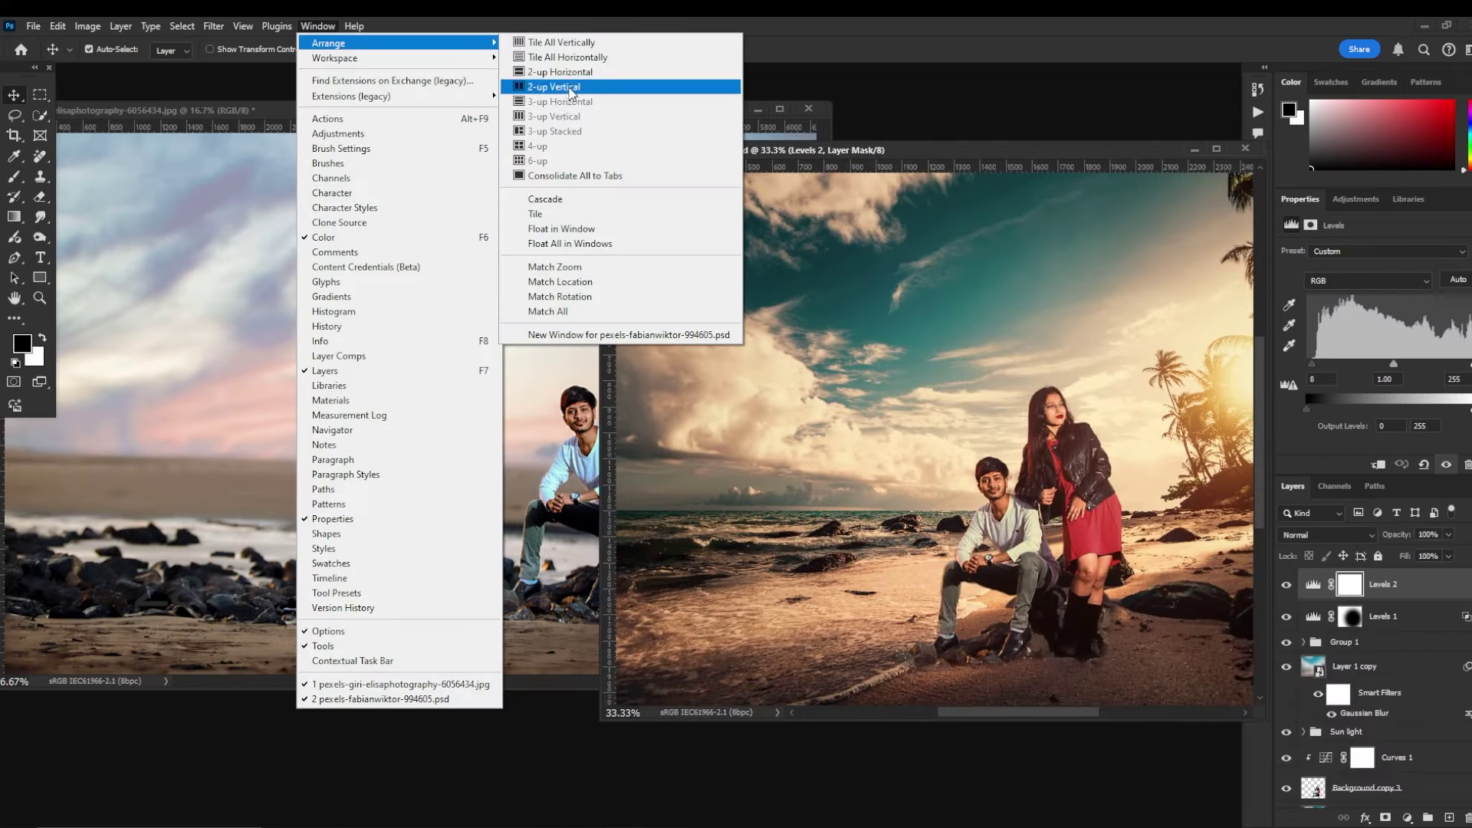
pyautogui.click(571, 87)
pyautogui.click(495, 531)
pyautogui.moveTo(494, 529); pyautogui.dragTo(1013, 629)
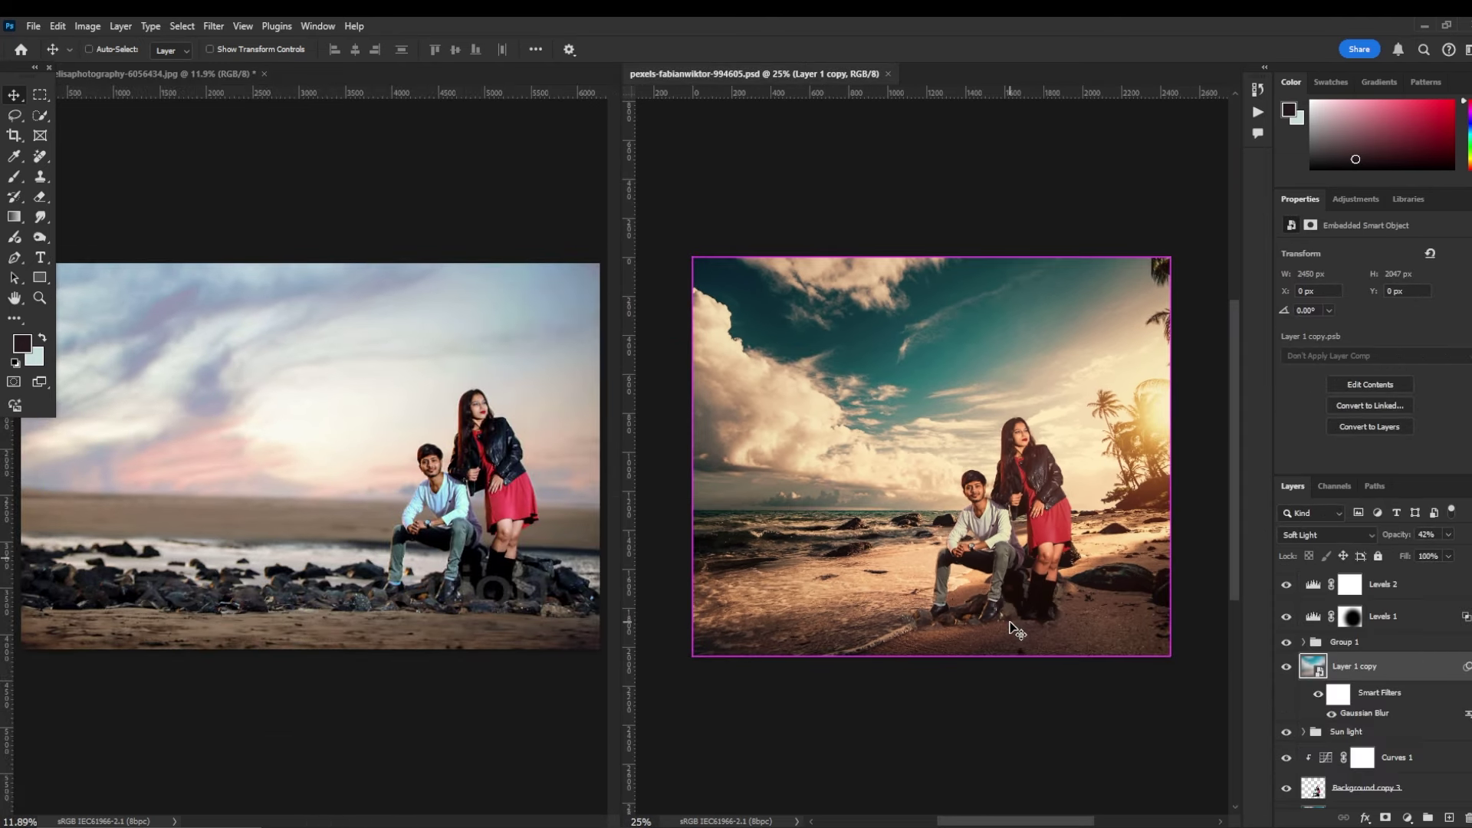
# Zoom in, select the Levels 2 mask, and re-dock the couple photo as a tab
pyautogui.hotkey('ctrl', '+')
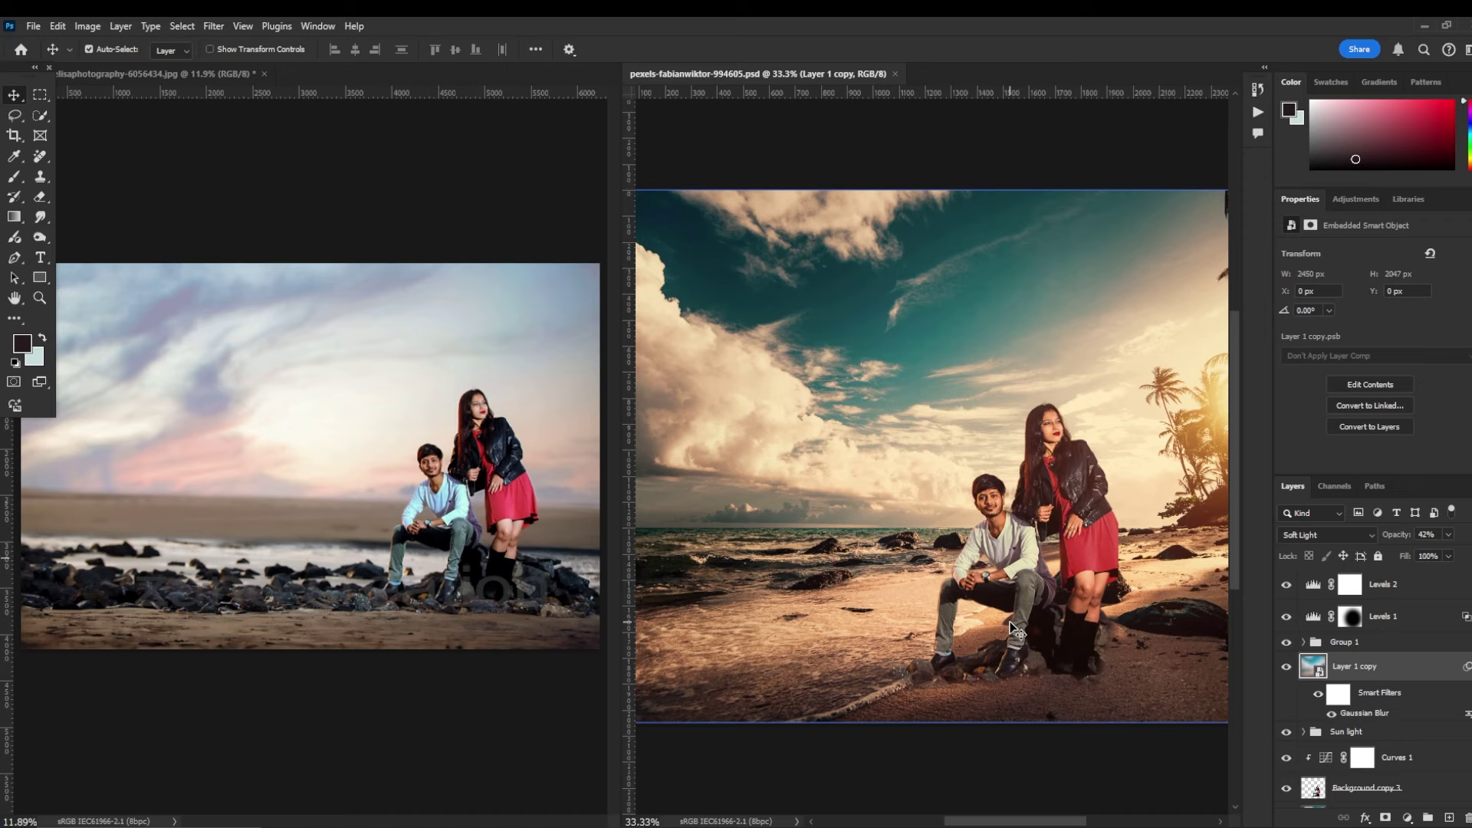
pyautogui.click(1350, 585)
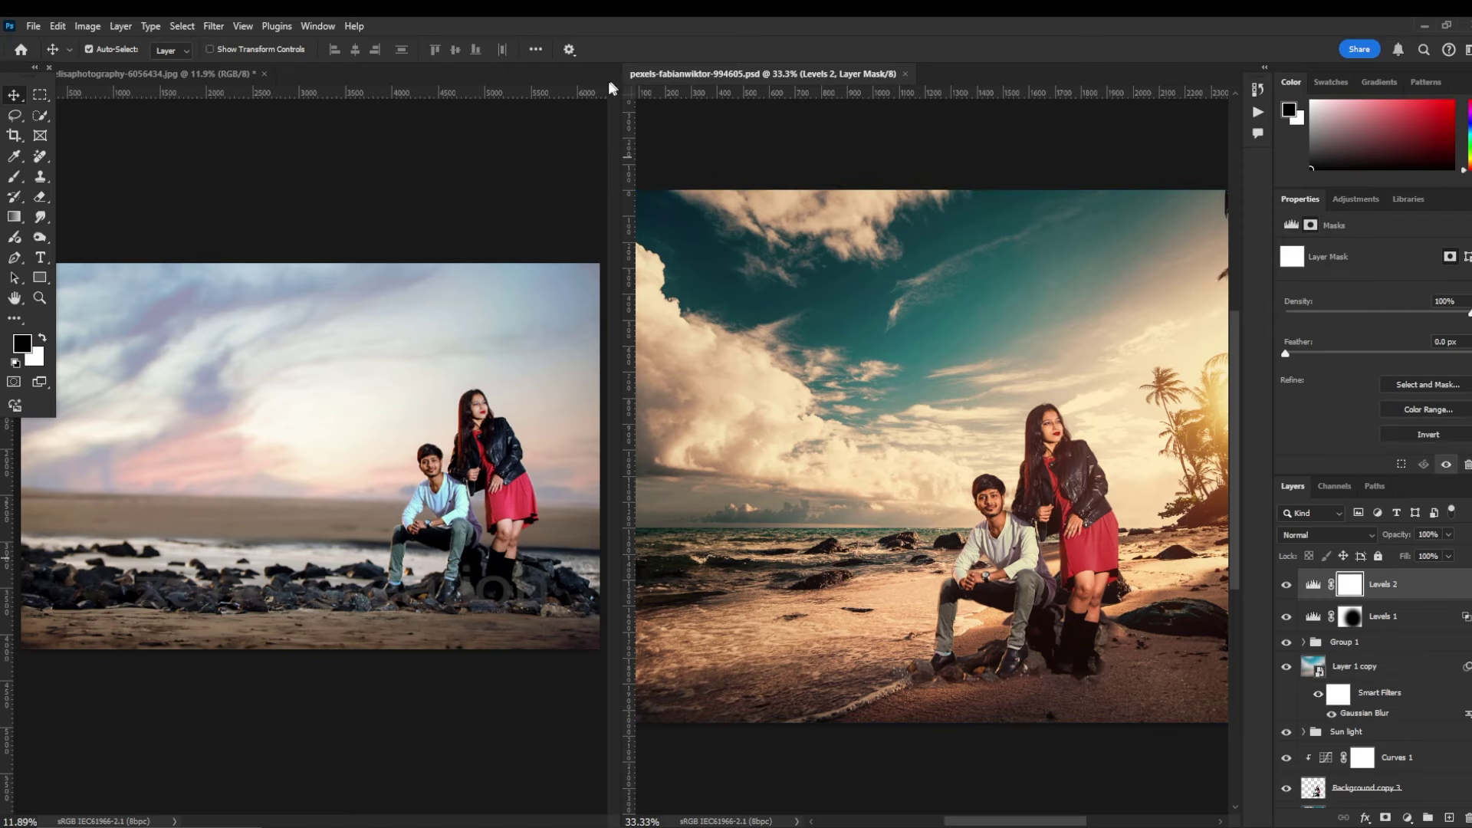
pyautogui.moveTo(316, 75); pyautogui.dragTo(766, 77)
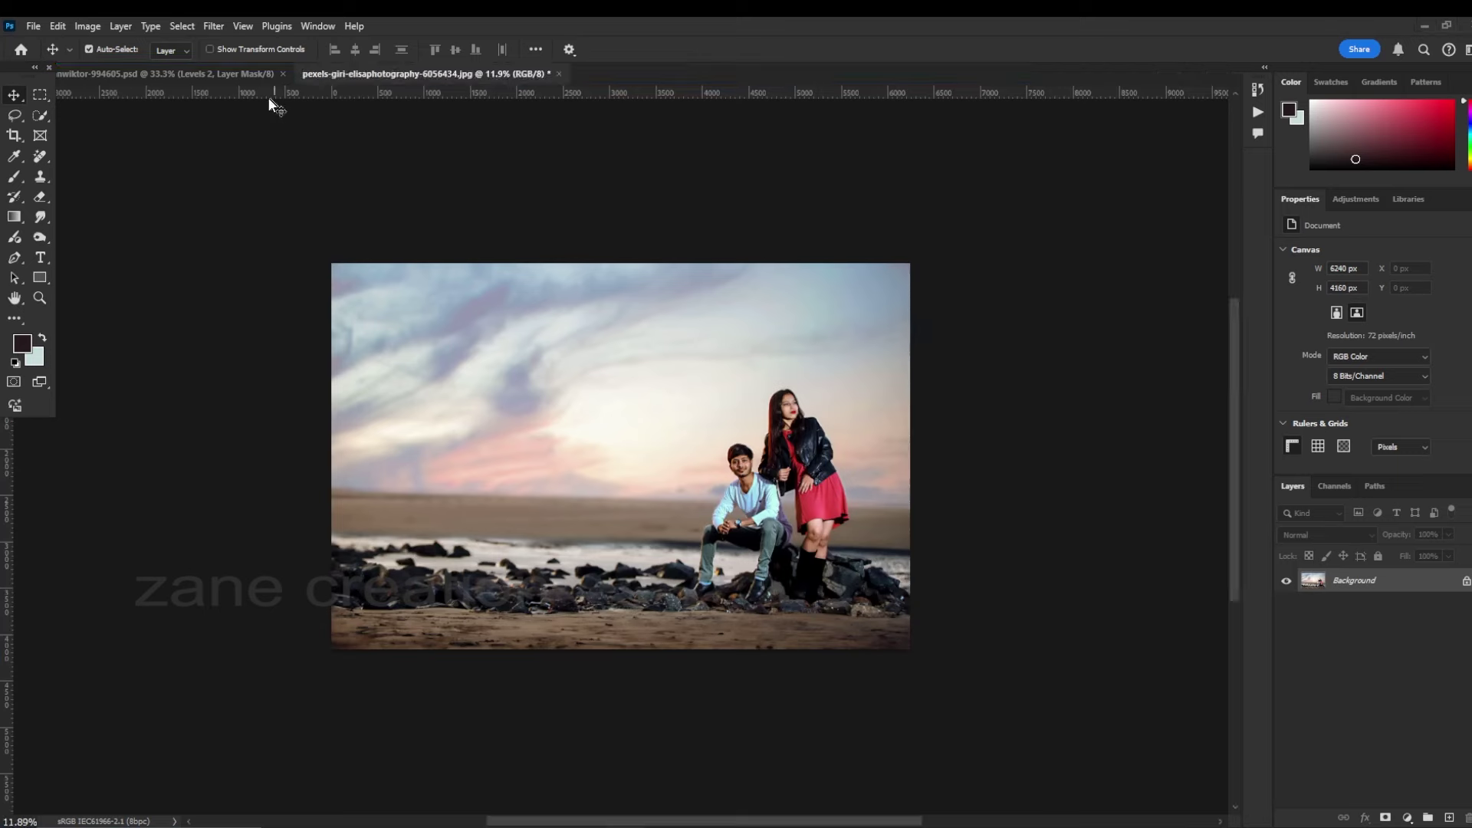
pyautogui.click(269, 74)
# Convert Layer 1 into a smart object
pyautogui.scroll(-2, 1373, 690)
pyautogui.click(1350, 765)
pyautogui.rightClick(1324, 764)
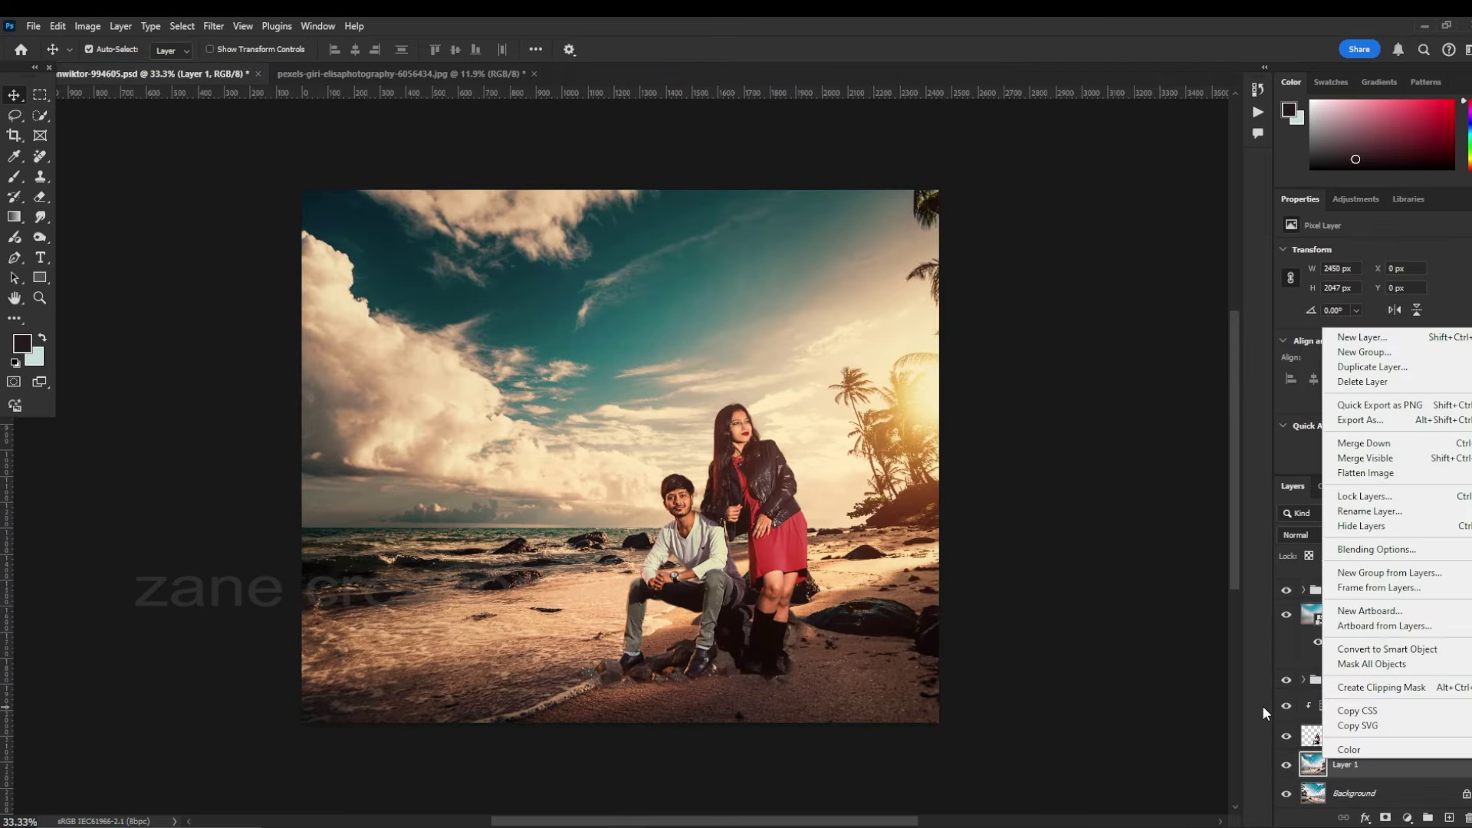
pyautogui.click(1417, 650)
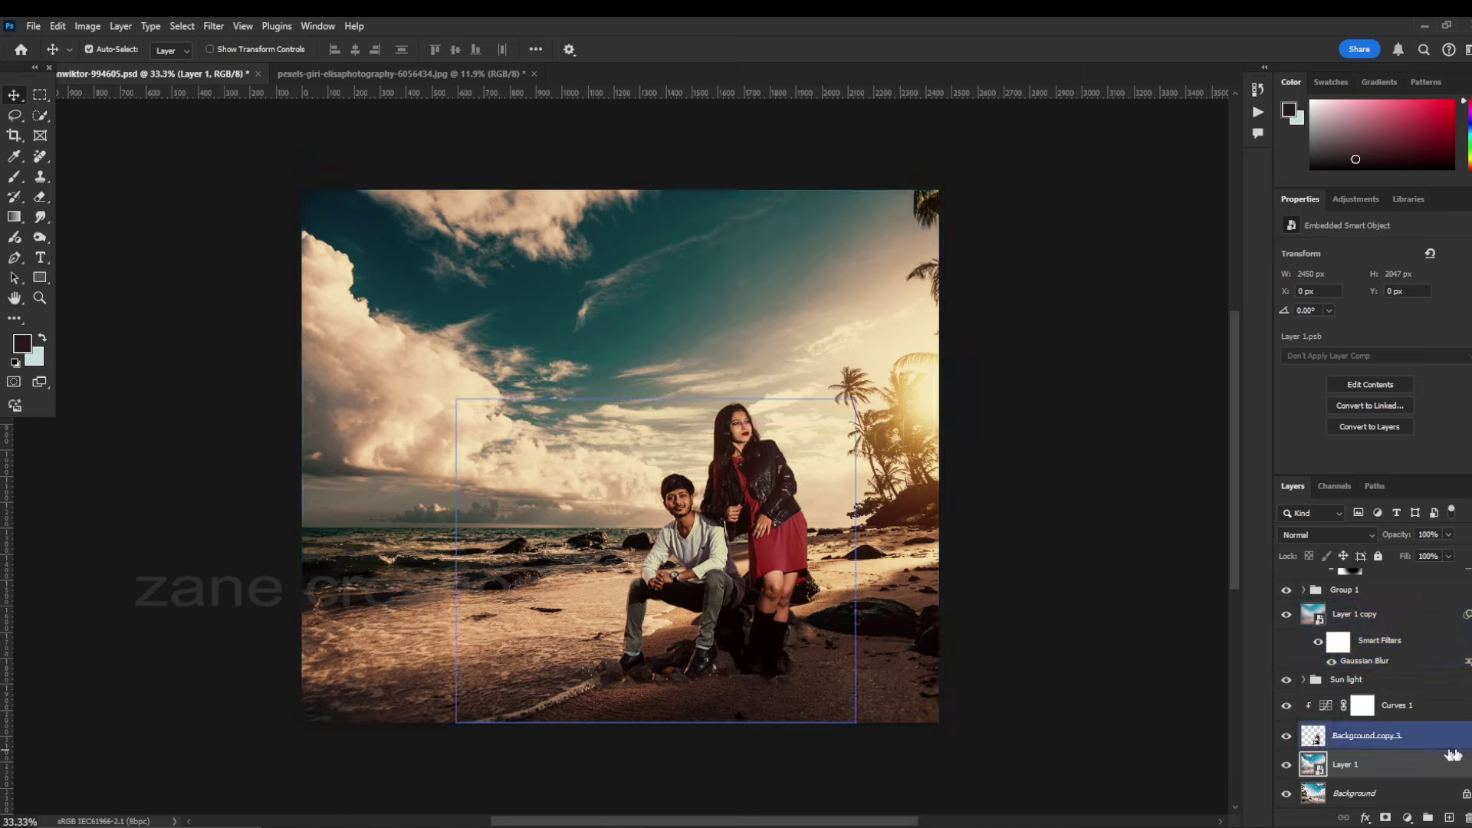
# Open the Tilt-Shift blur gallery and raise the blur boundary toward the horizon
pyautogui.click(214, 26)
pyautogui.moveTo(238, 269)
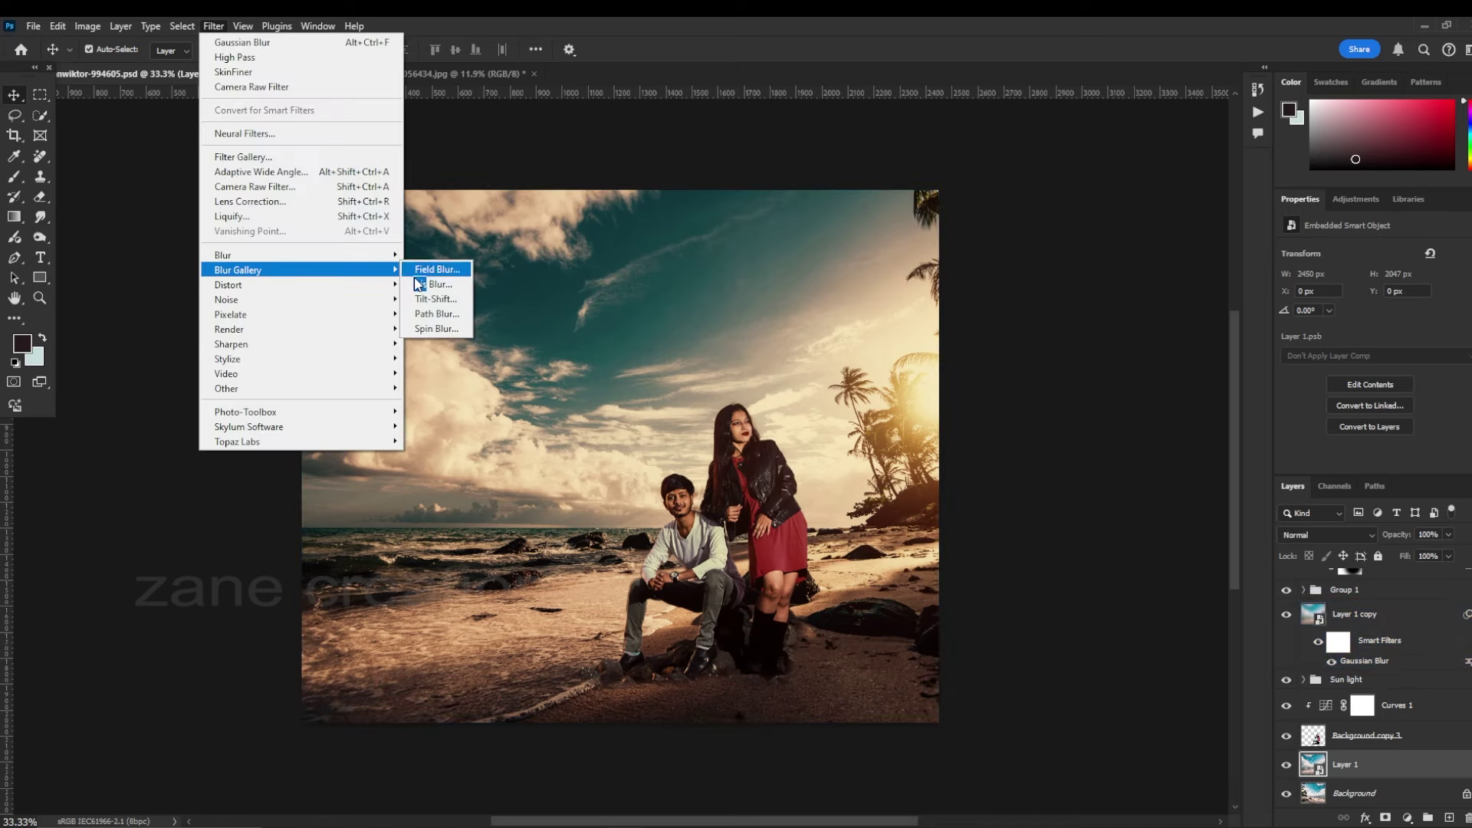
pyautogui.click(445, 310)
pyautogui.hotkey('ctrl', '-')
pyautogui.hotkey('ctrl', '-')
pyautogui.hotkey('ctrl', '-')
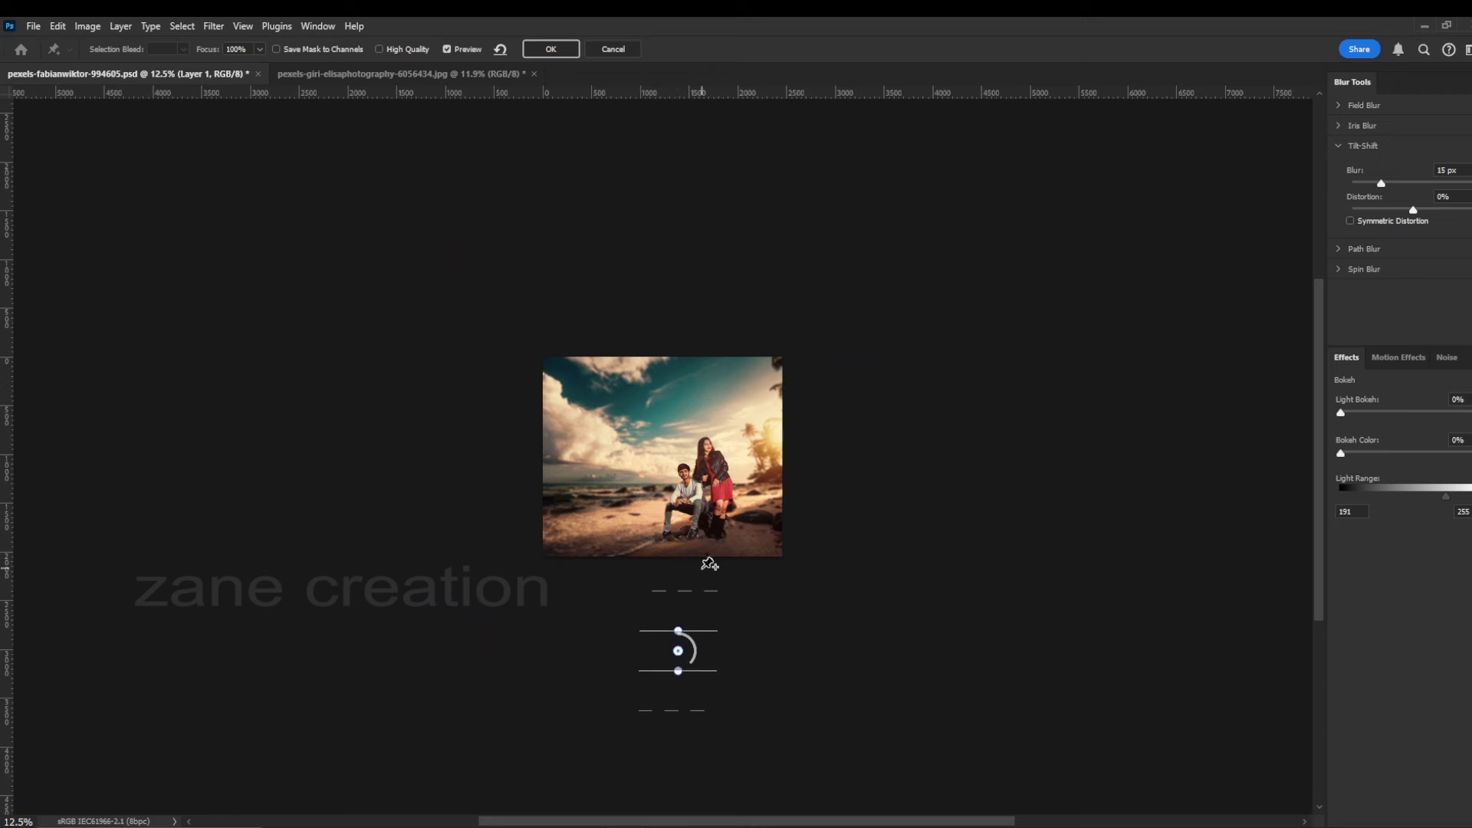
pyautogui.hotkey('ctrl', '+')
pyautogui.moveTo(711, 615); pyautogui.dragTo(723, 541)
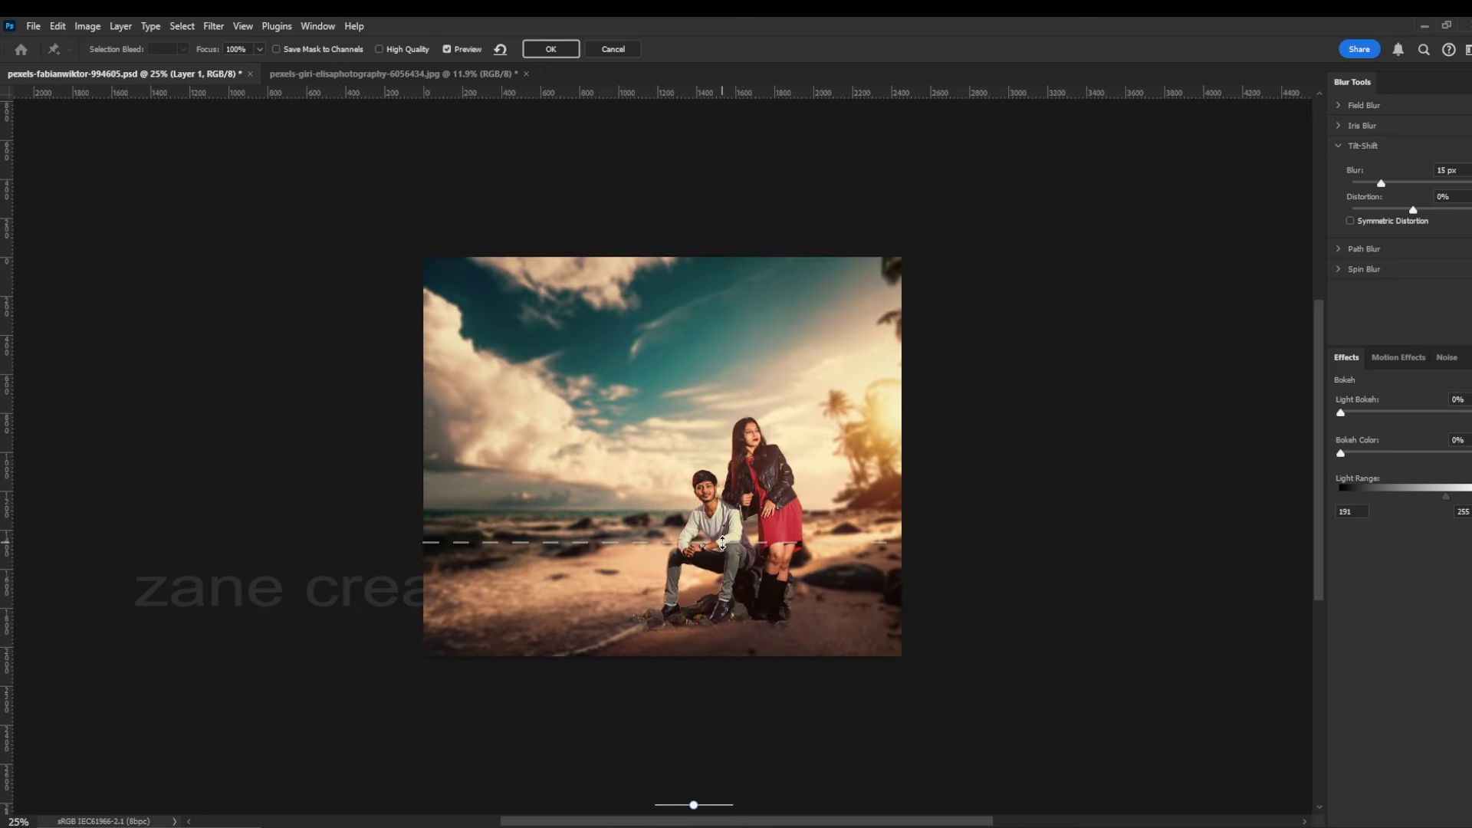
pyautogui.hotkey('ctrl', '-')
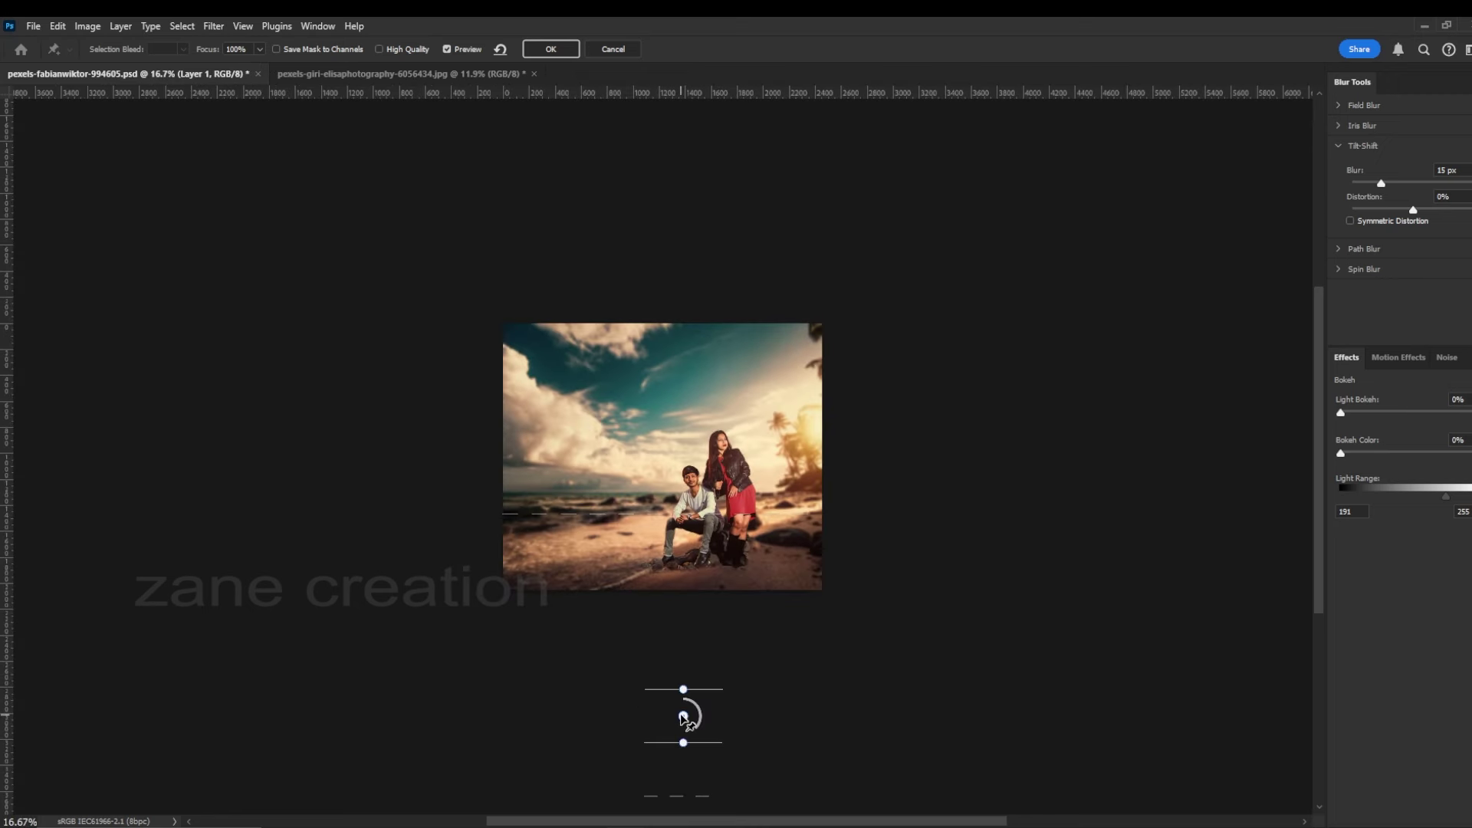
pyautogui.hotkey('ctrl', '+')
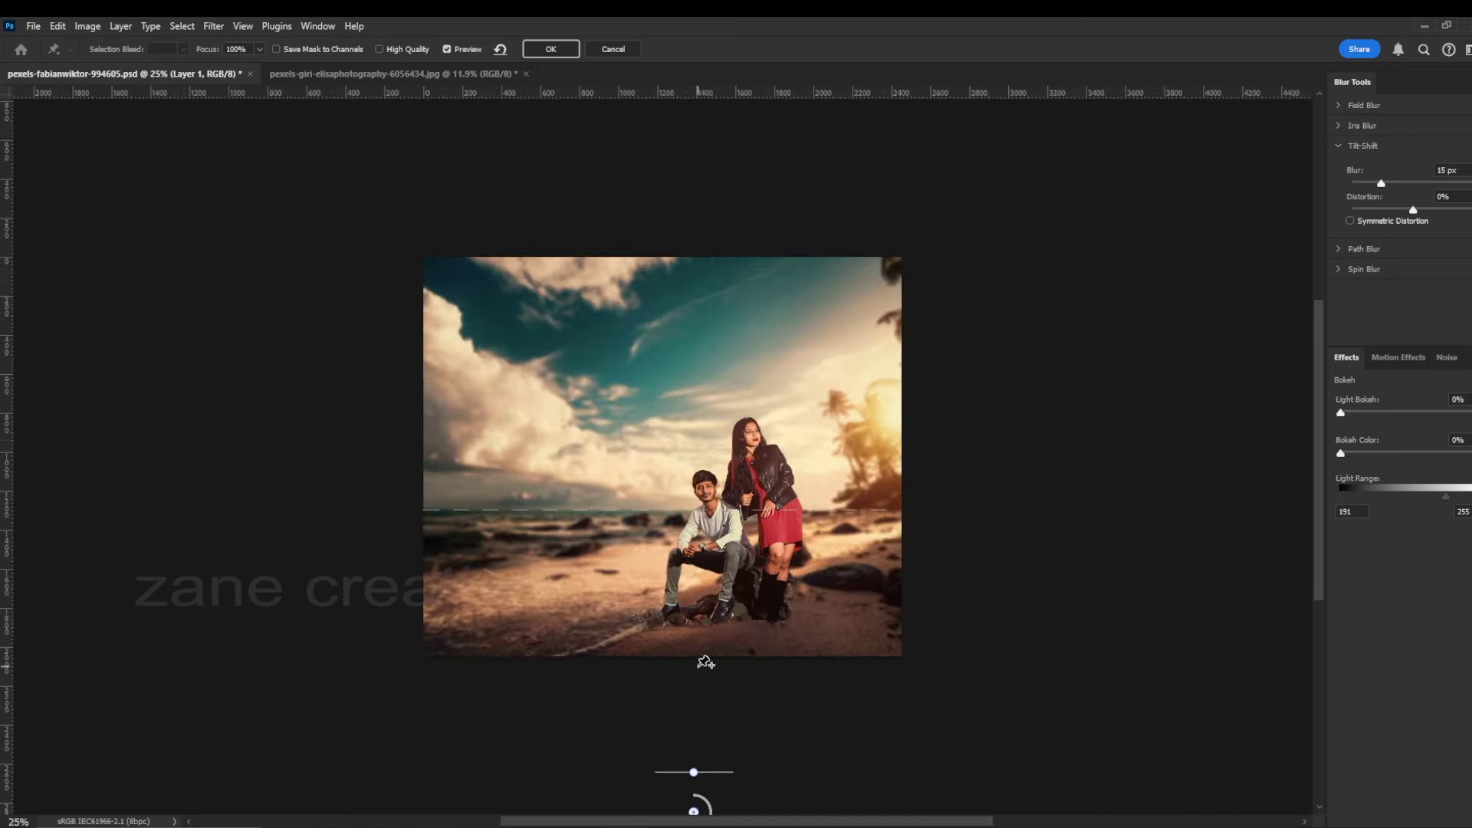
pyautogui.hotkey('ctrl', '+')
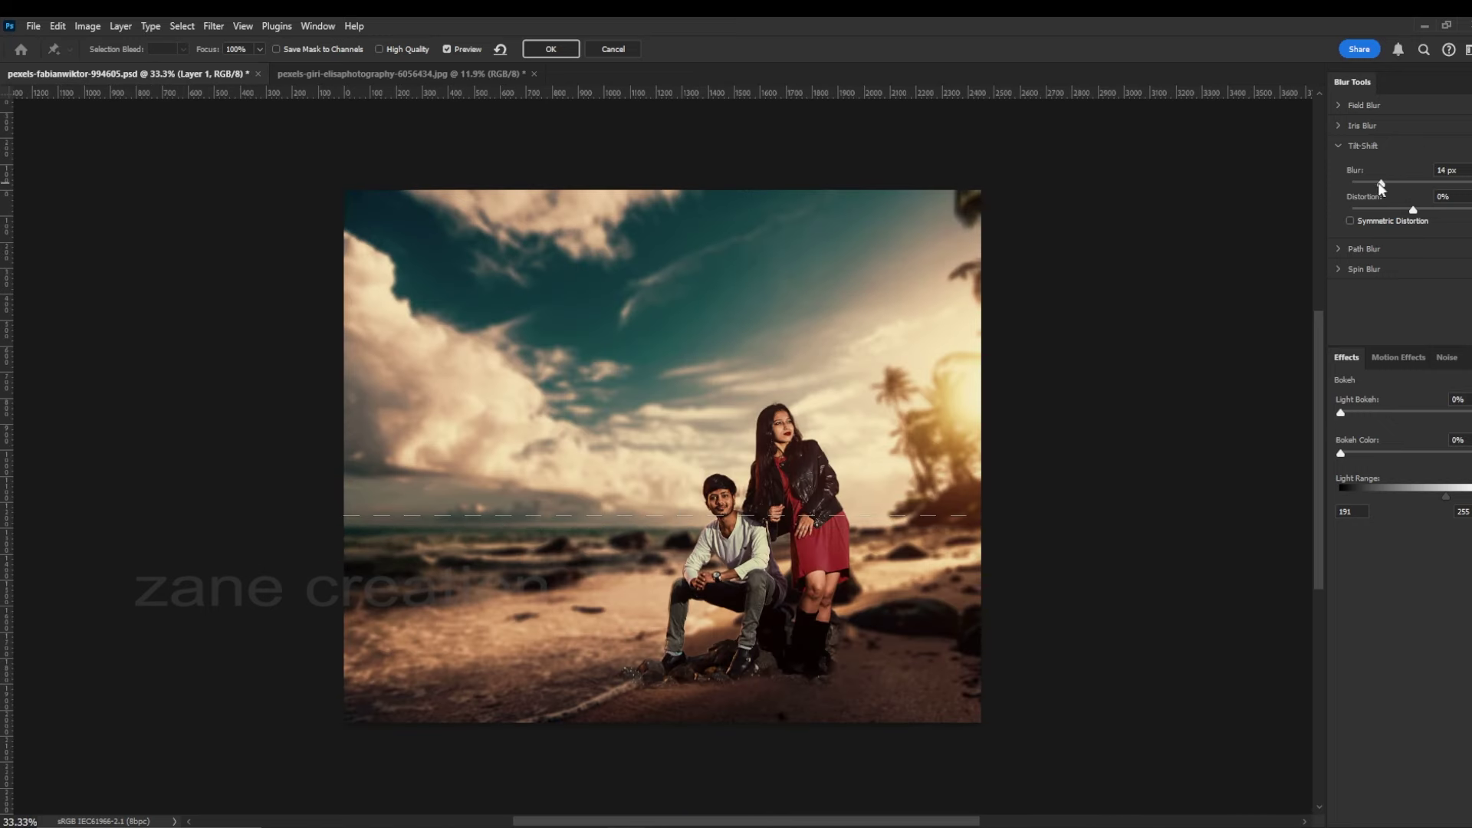
# Lower the tilt-shift blur to 9 px, compare with preview off, and apply it
pyautogui.moveTo(1383, 185)
pyautogui.mouseDown()
pyautogui.moveTo(1327, 192)
pyautogui.moveTo(1375, 186)
pyautogui.mouseUp()
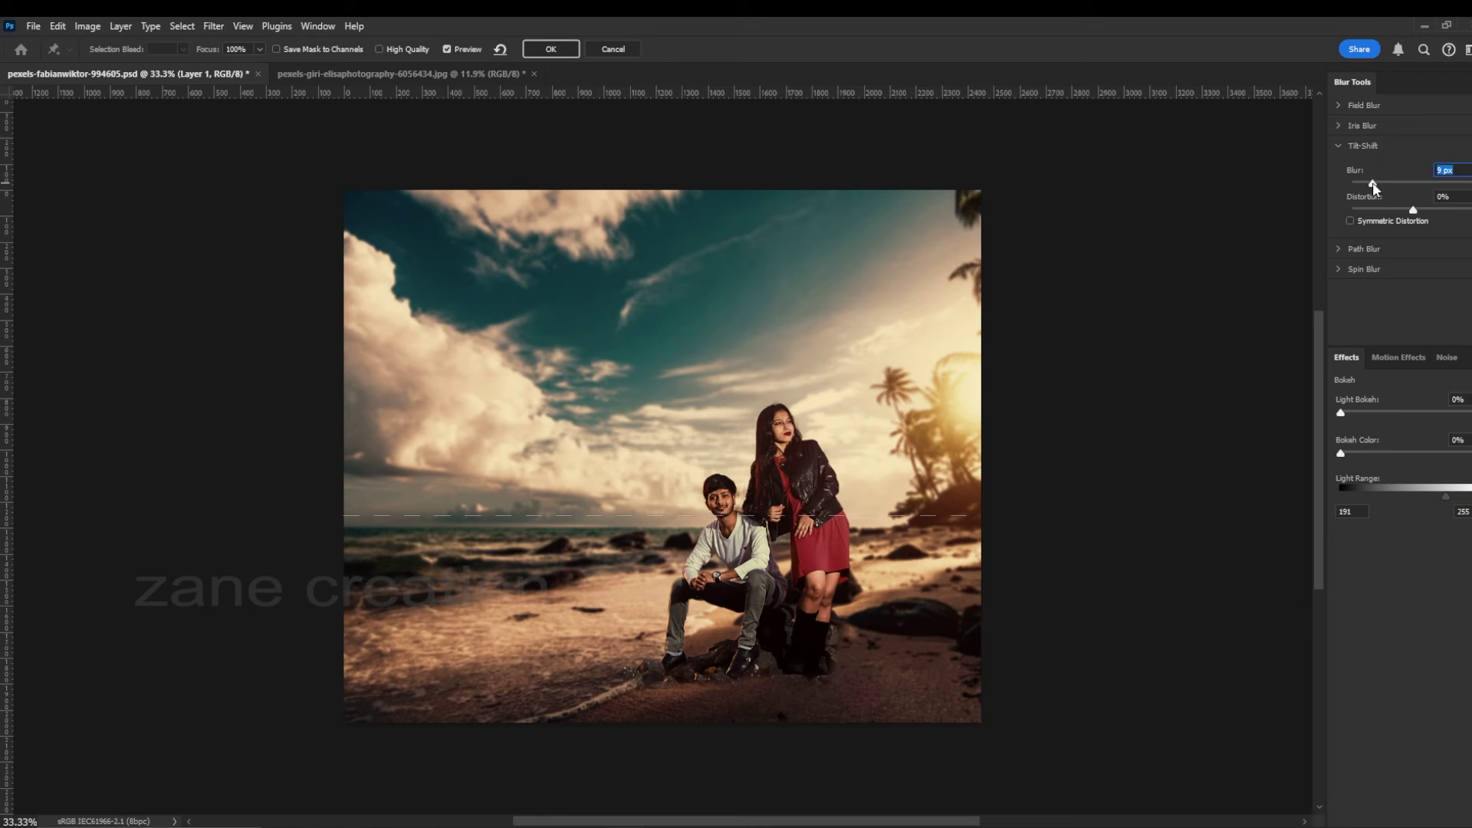
pyautogui.click(448, 49)
pyautogui.click(448, 48)
pyautogui.click(550, 49)
# Paint the blur out of the lower and left beach foreground on the Smart Filter mask with a ~413 px brush
pyautogui.click(1338, 793)
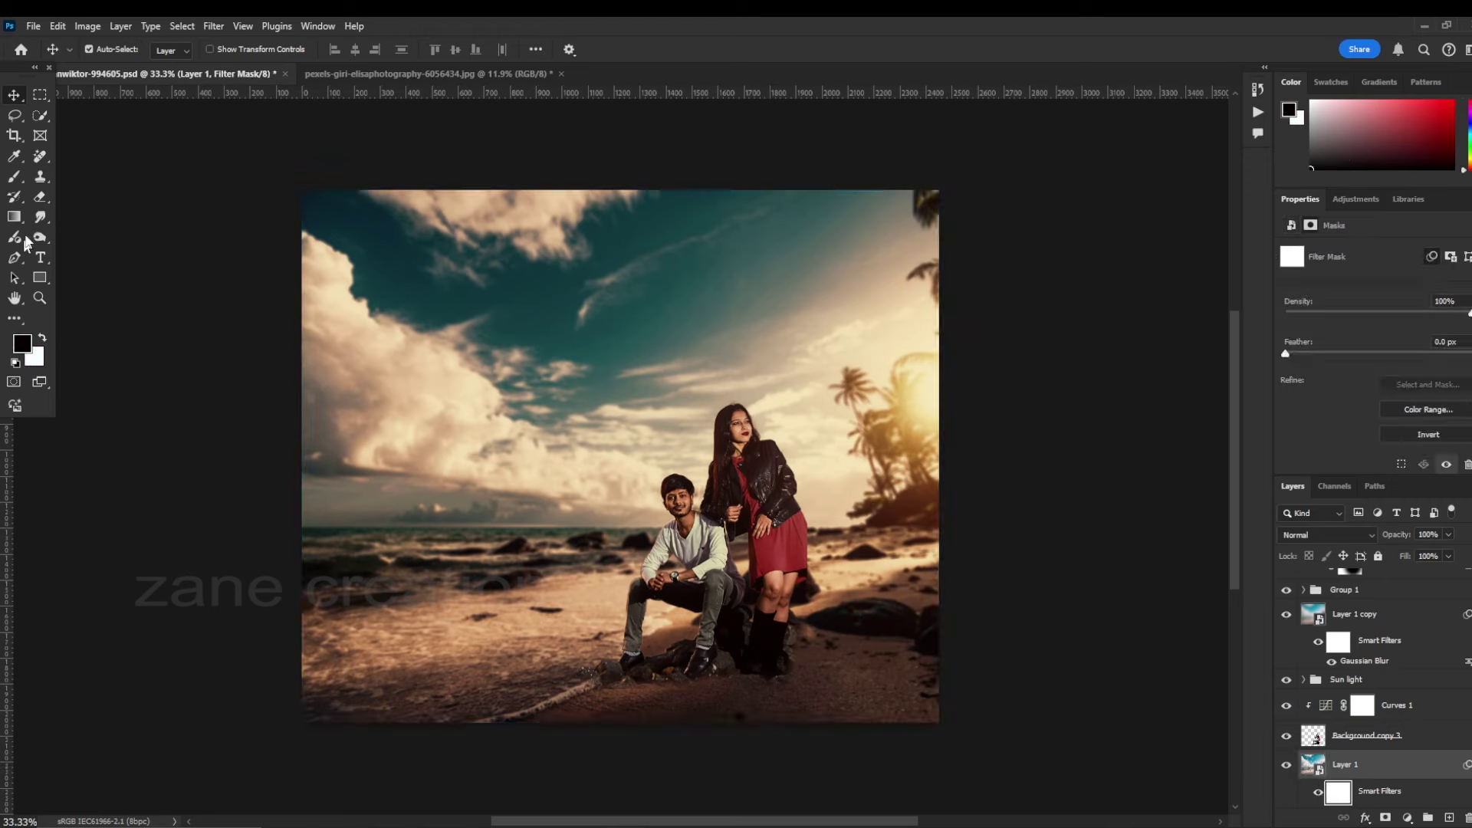
pyautogui.press('b')
pyautogui.moveTo(726, 688); pyautogui.dragTo(826, 522)
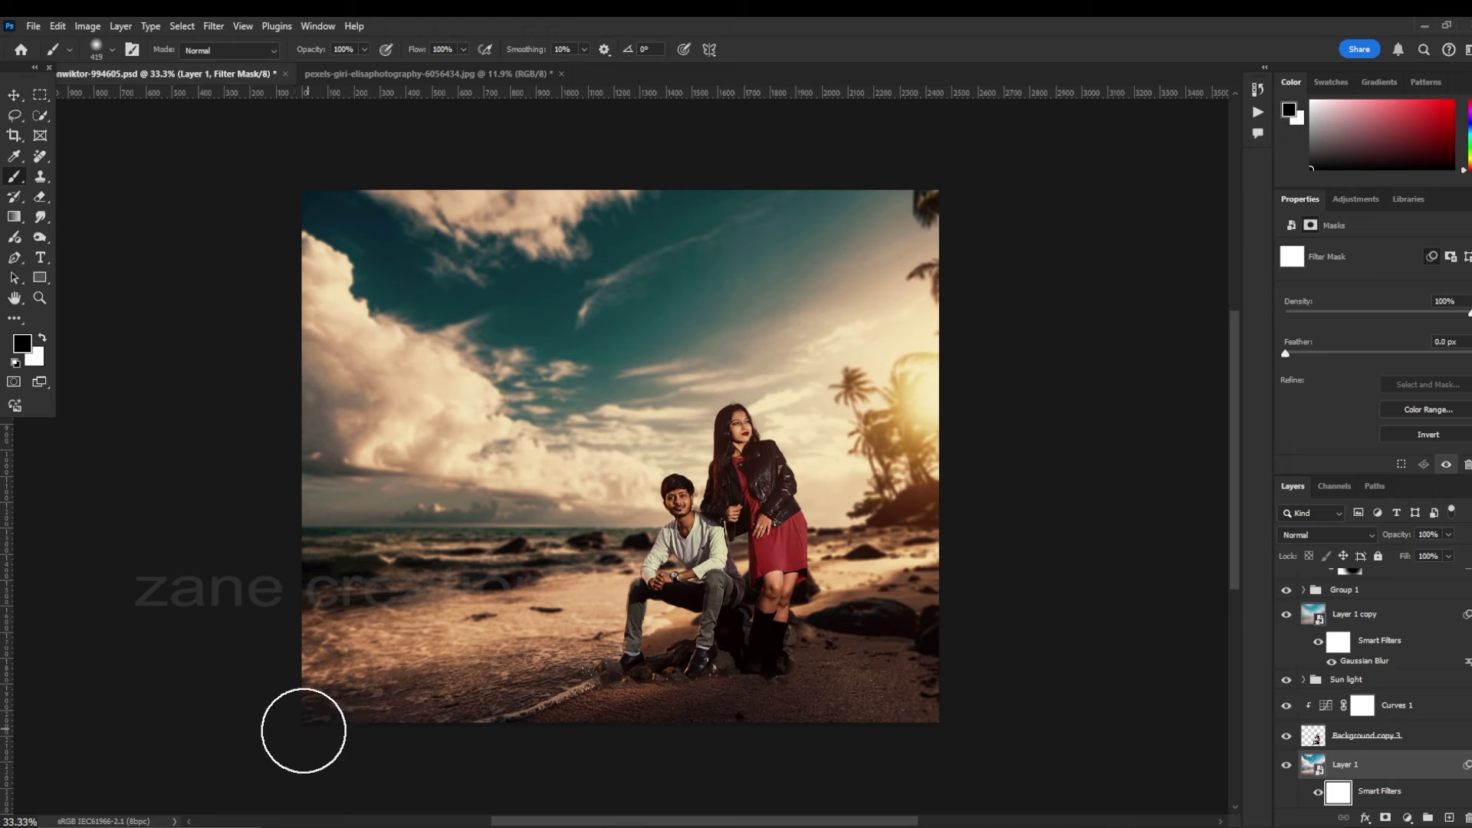
pyautogui.moveTo(730, 684); pyautogui.dragTo(914, 658)
pyautogui.moveTo(740, 685)
pyautogui.mouseDown()
pyautogui.moveTo(459, 692)
pyautogui.moveTo(838, 611)
pyautogui.moveTo(493, 656)
pyautogui.moveTo(559, 645)
pyautogui.mouseUp()
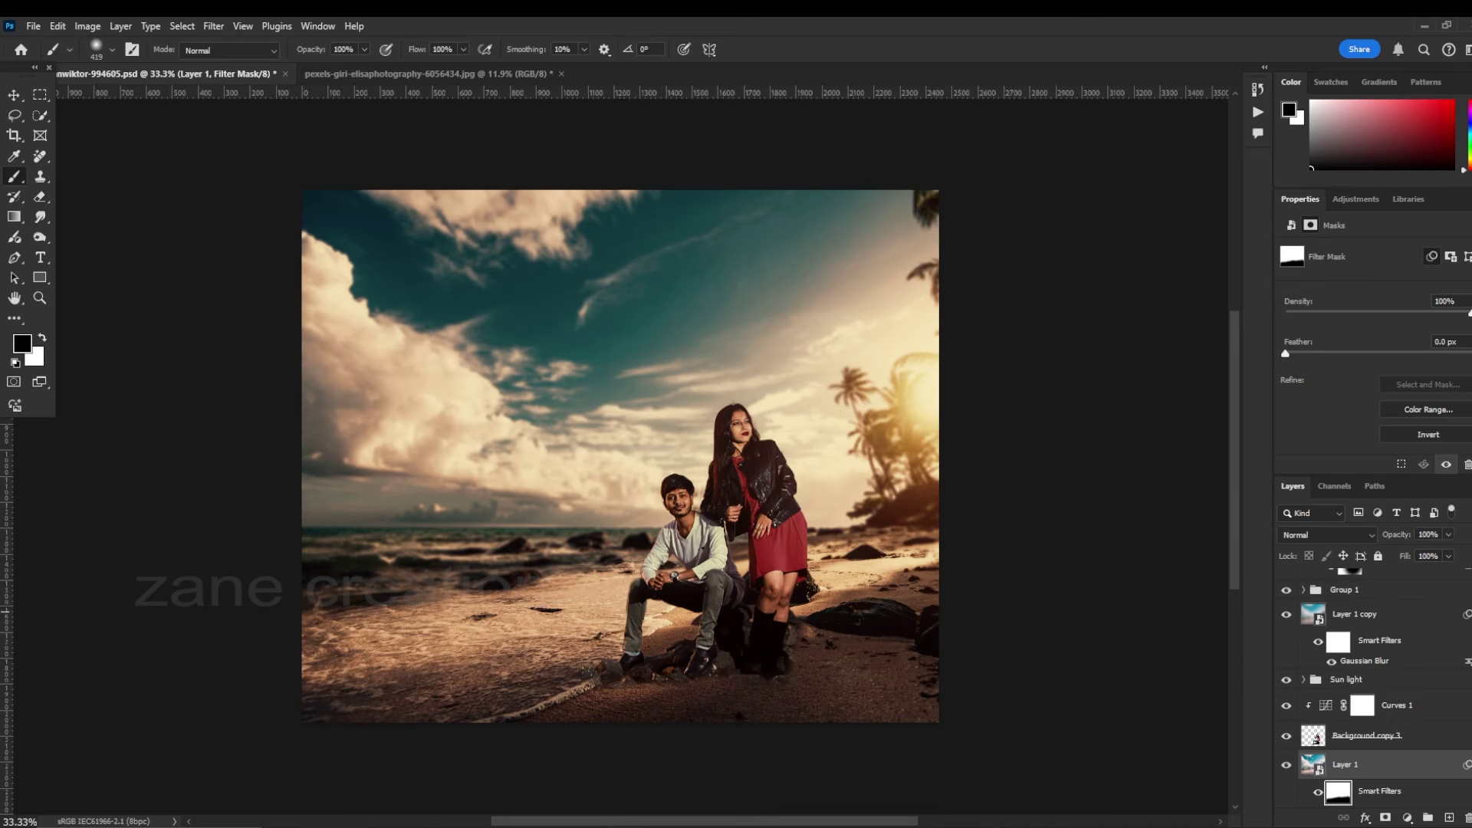
# Stamp all visible layers into a new Layer 3 above Levels 2
pyautogui.scroll(3, 1418, 620)
pyautogui.click(1317, 589)
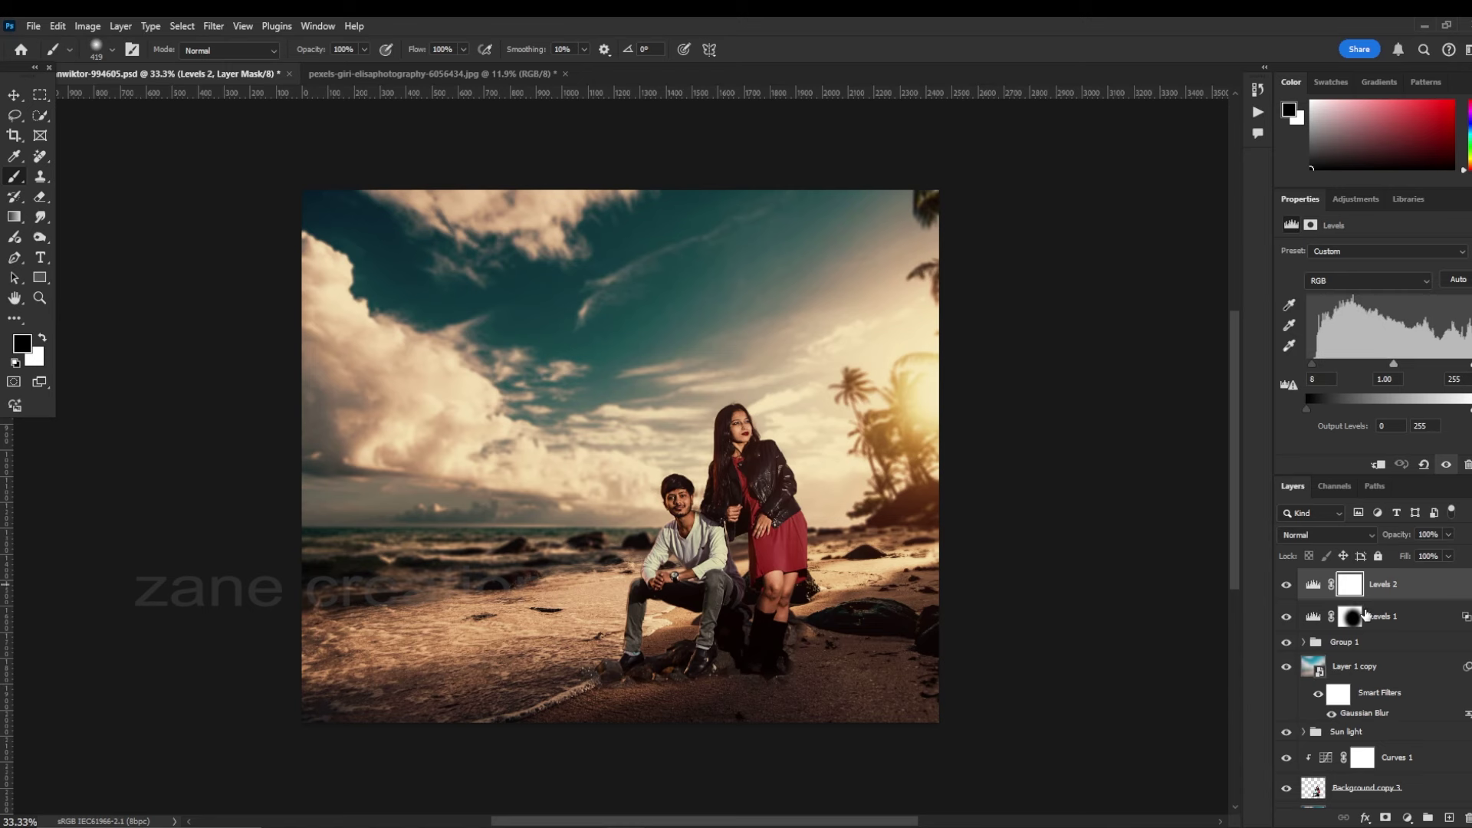
pyautogui.hotkey('ctrl', 'shift', 'alt', 'e')
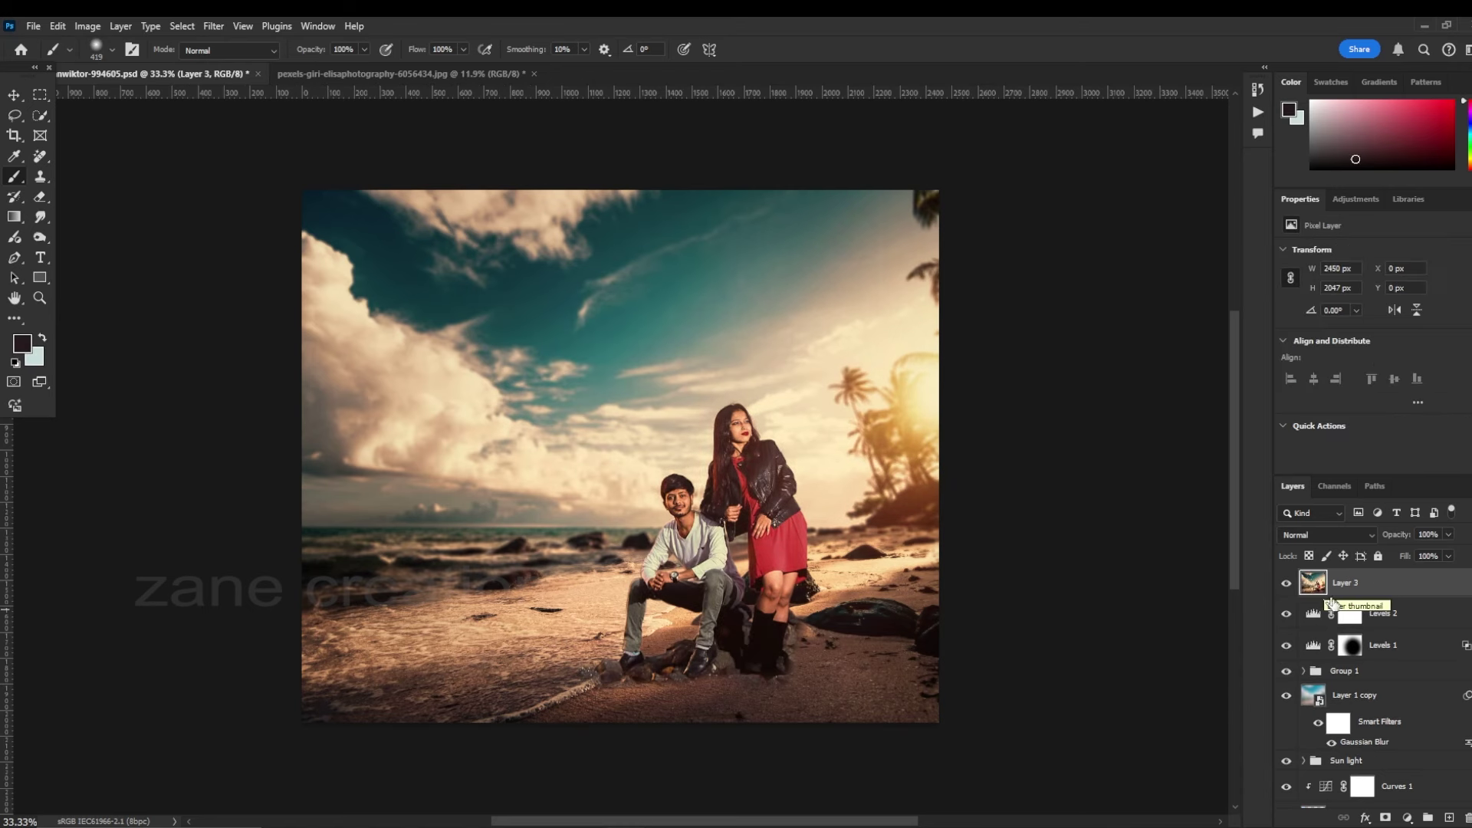
# Compare merged Layer 3 on and off, then convert it to a smart object
pyautogui.click(1287, 584)
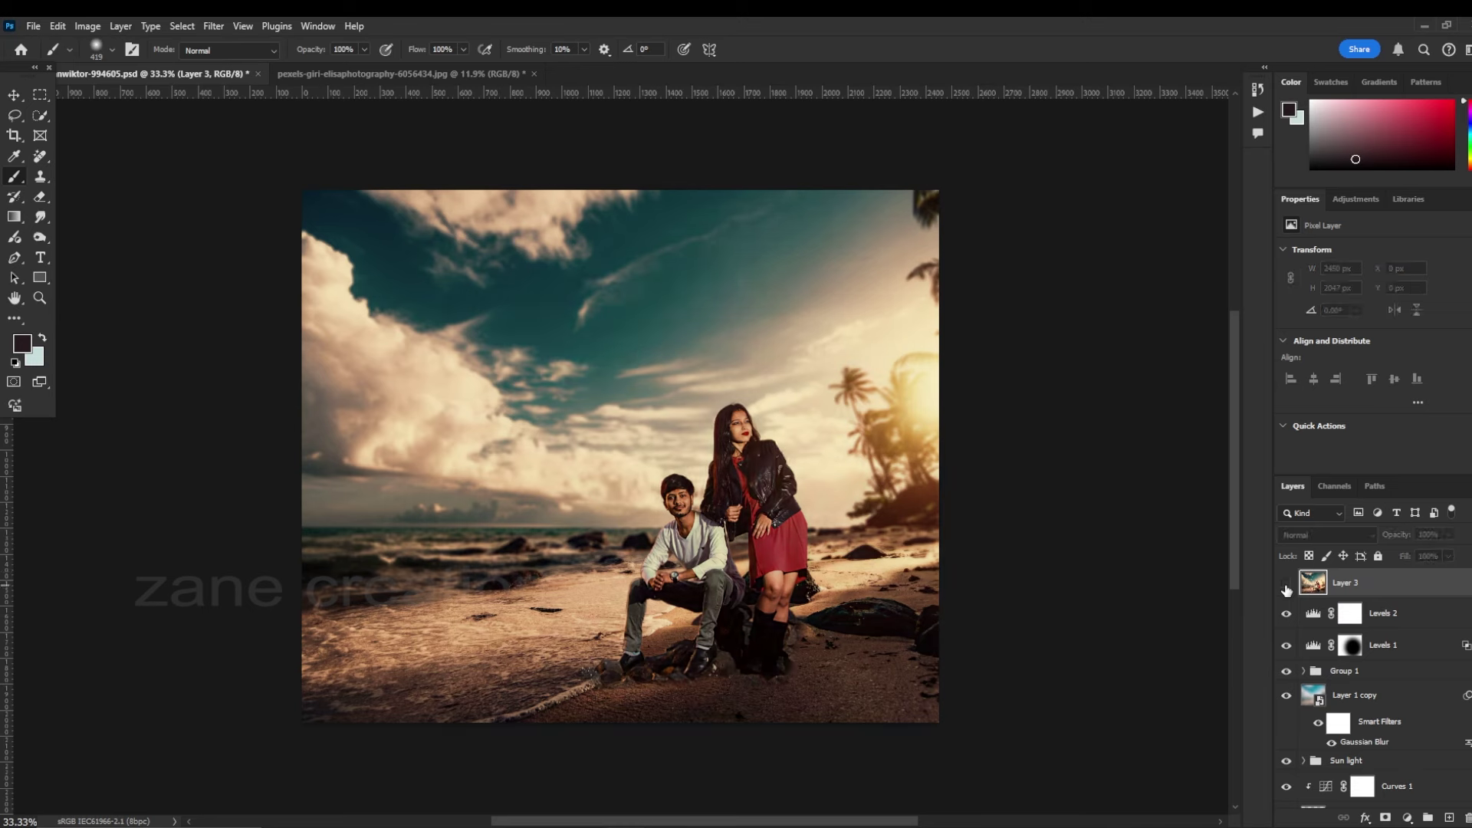
pyautogui.click(1287, 584)
pyautogui.click(1287, 584)
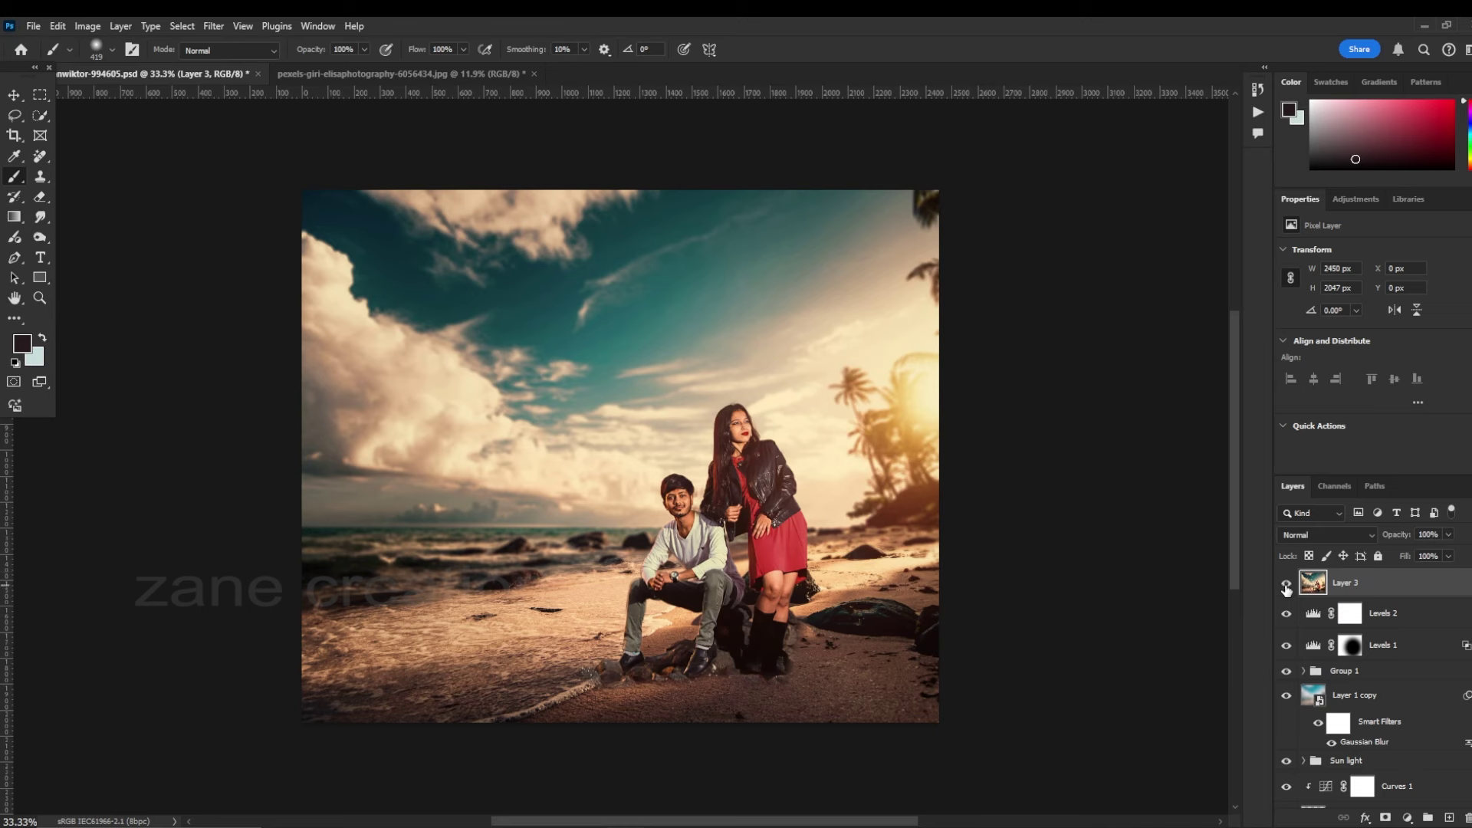
pyautogui.click(213, 26)
pyautogui.rightClick(1391, 583)
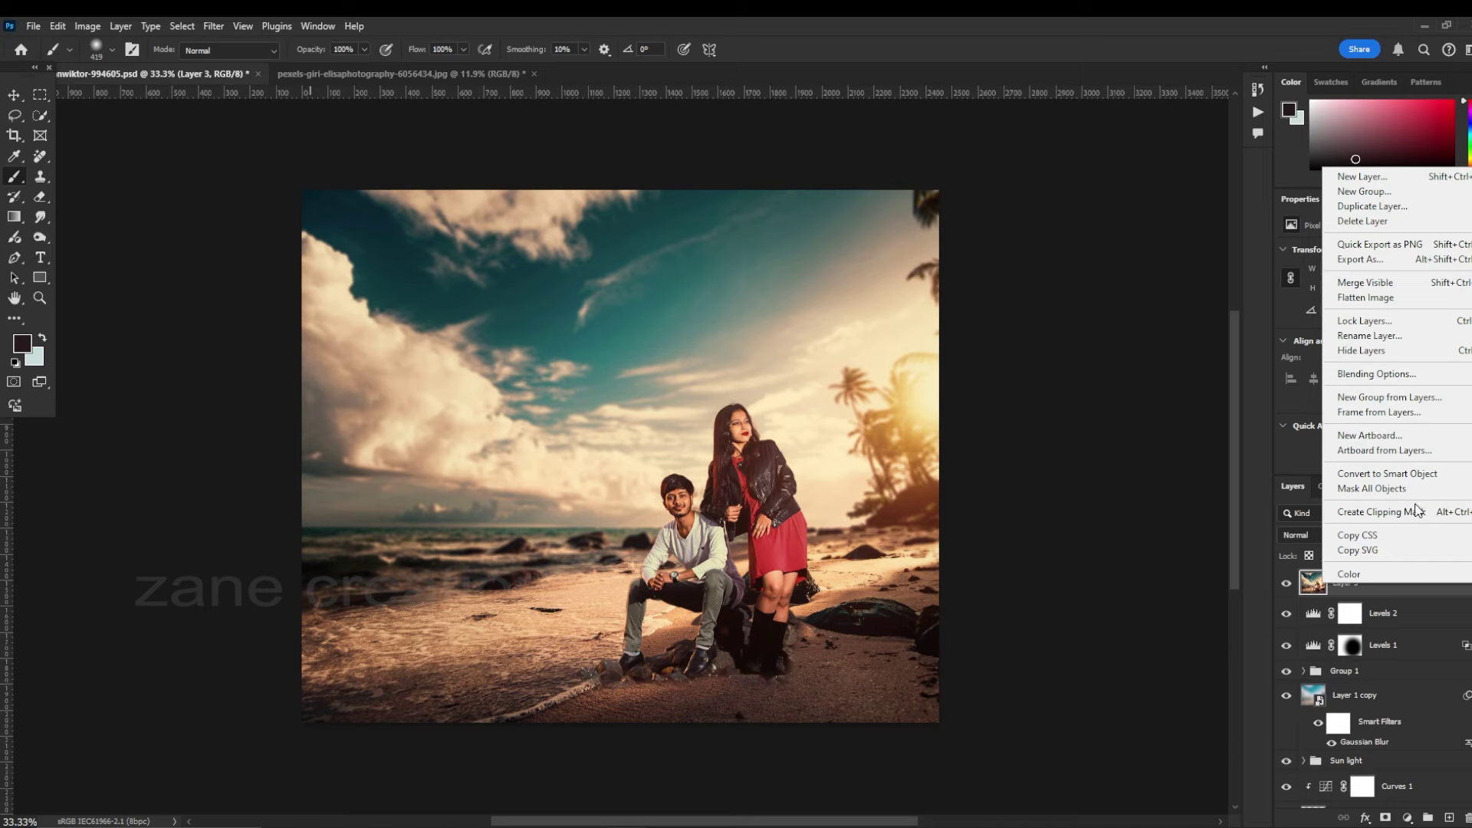
pyautogui.click(1414, 476)
pyautogui.click(207, 26)
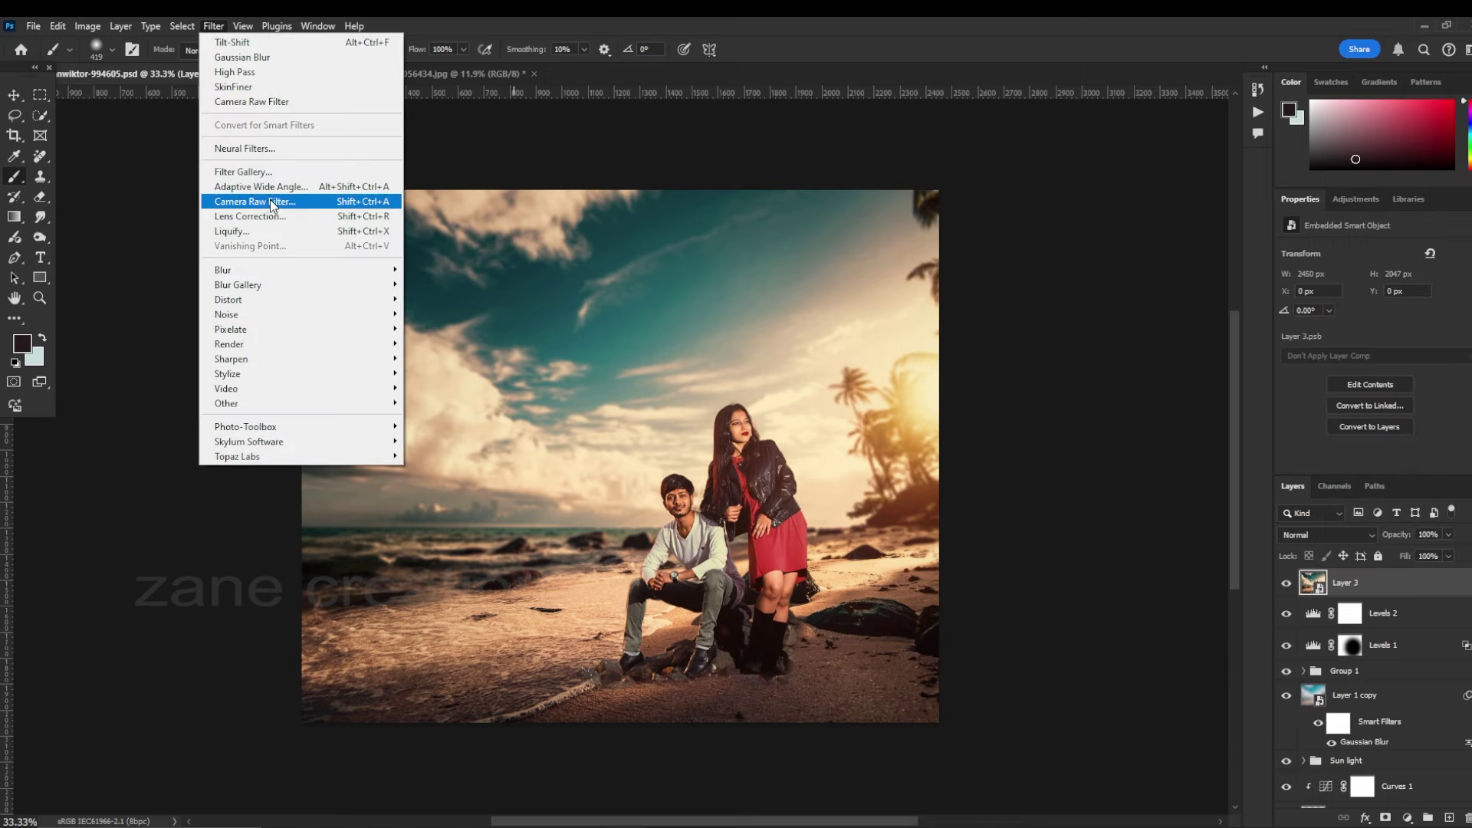
# In Camera Raw, add a Background mask with exposure −0.35, contrast +9, highlights −27
pyautogui.click(269, 197)
pyautogui.click(1439, 186)
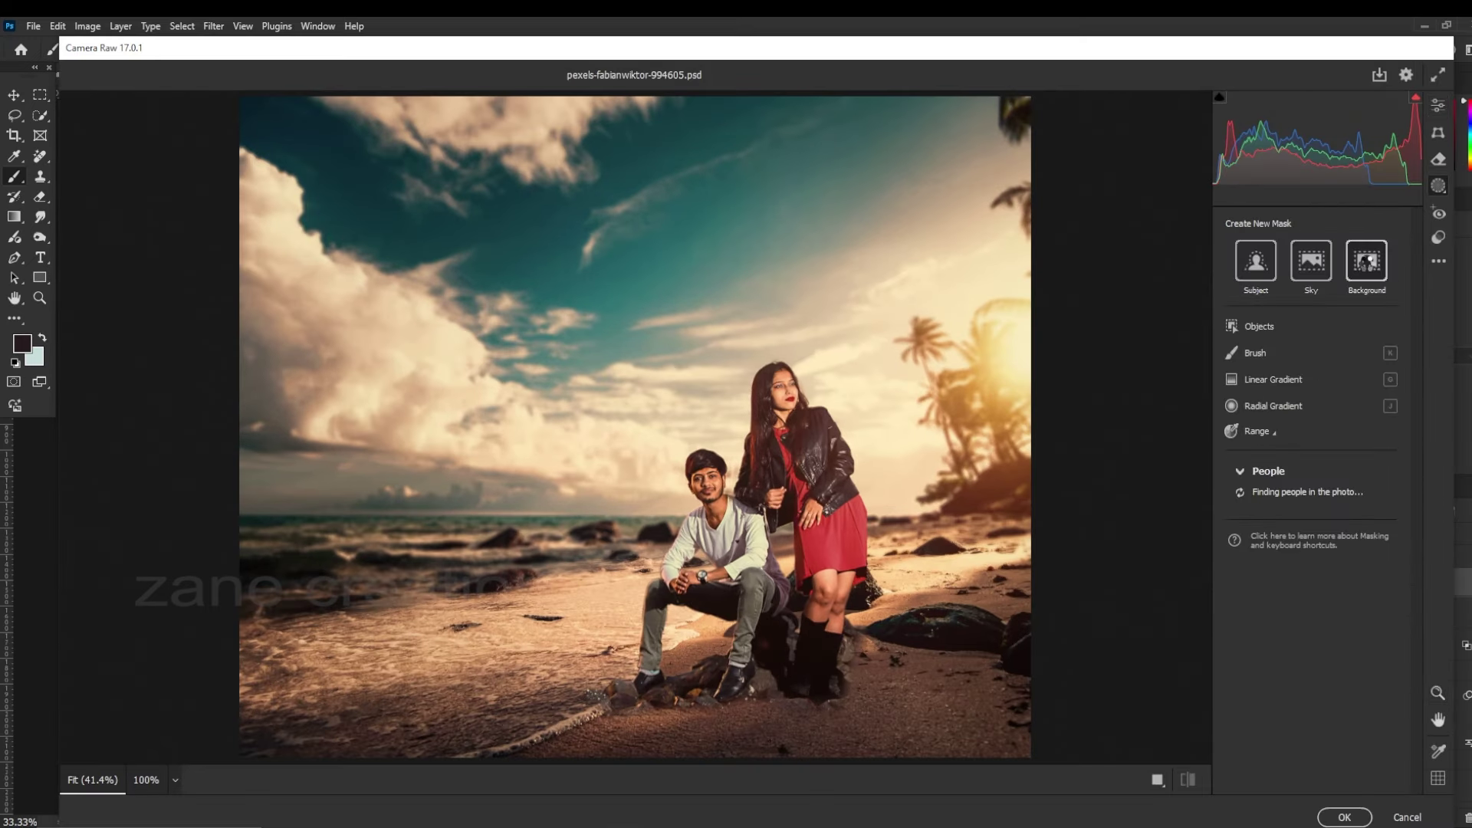
pyautogui.click(1366, 263)
pyautogui.moveTo(1315, 578); pyautogui.dragTo(1309, 577)
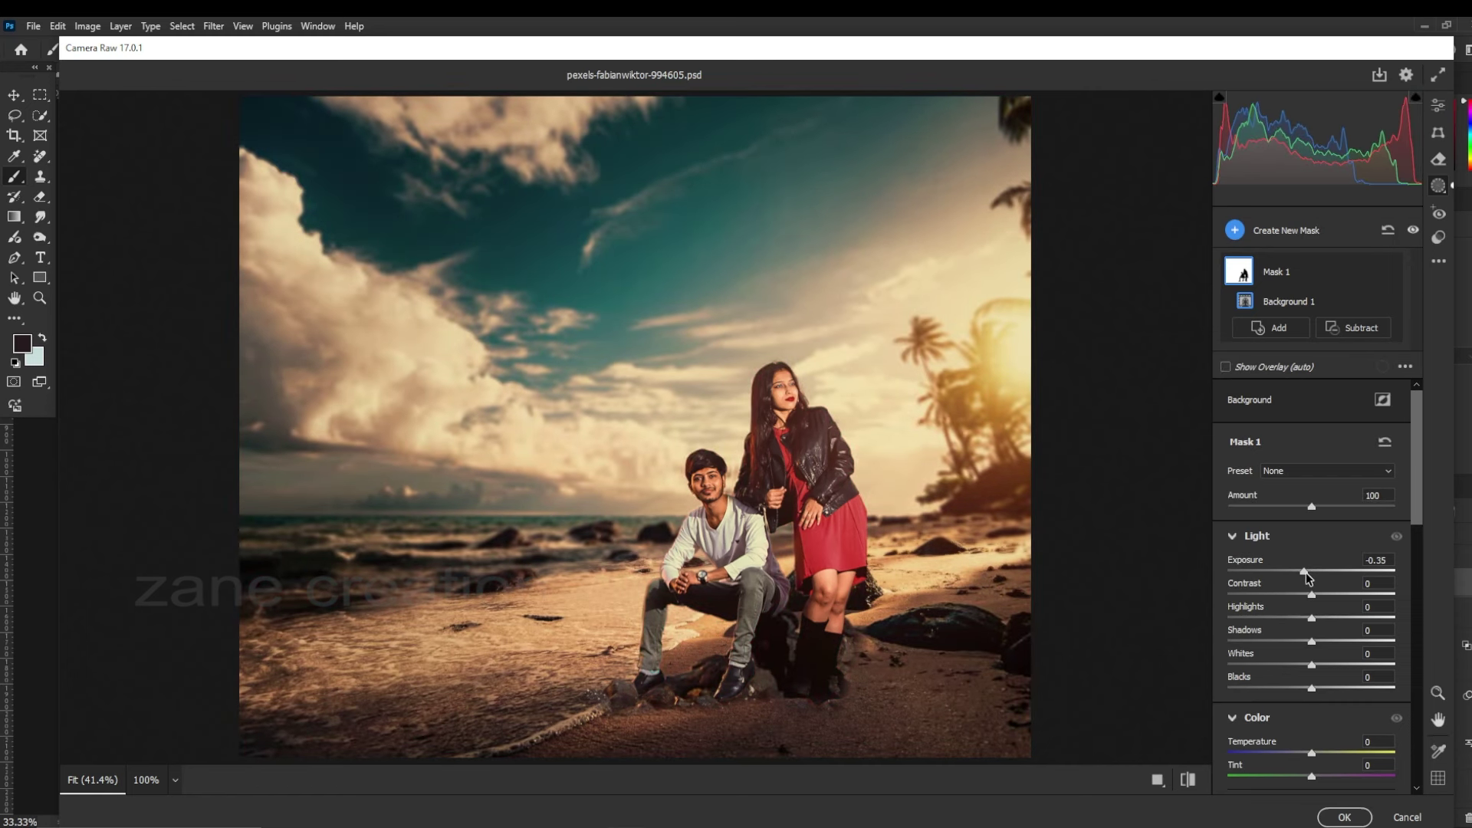
pyautogui.moveTo(1312, 594); pyautogui.dragTo(1291, 618)
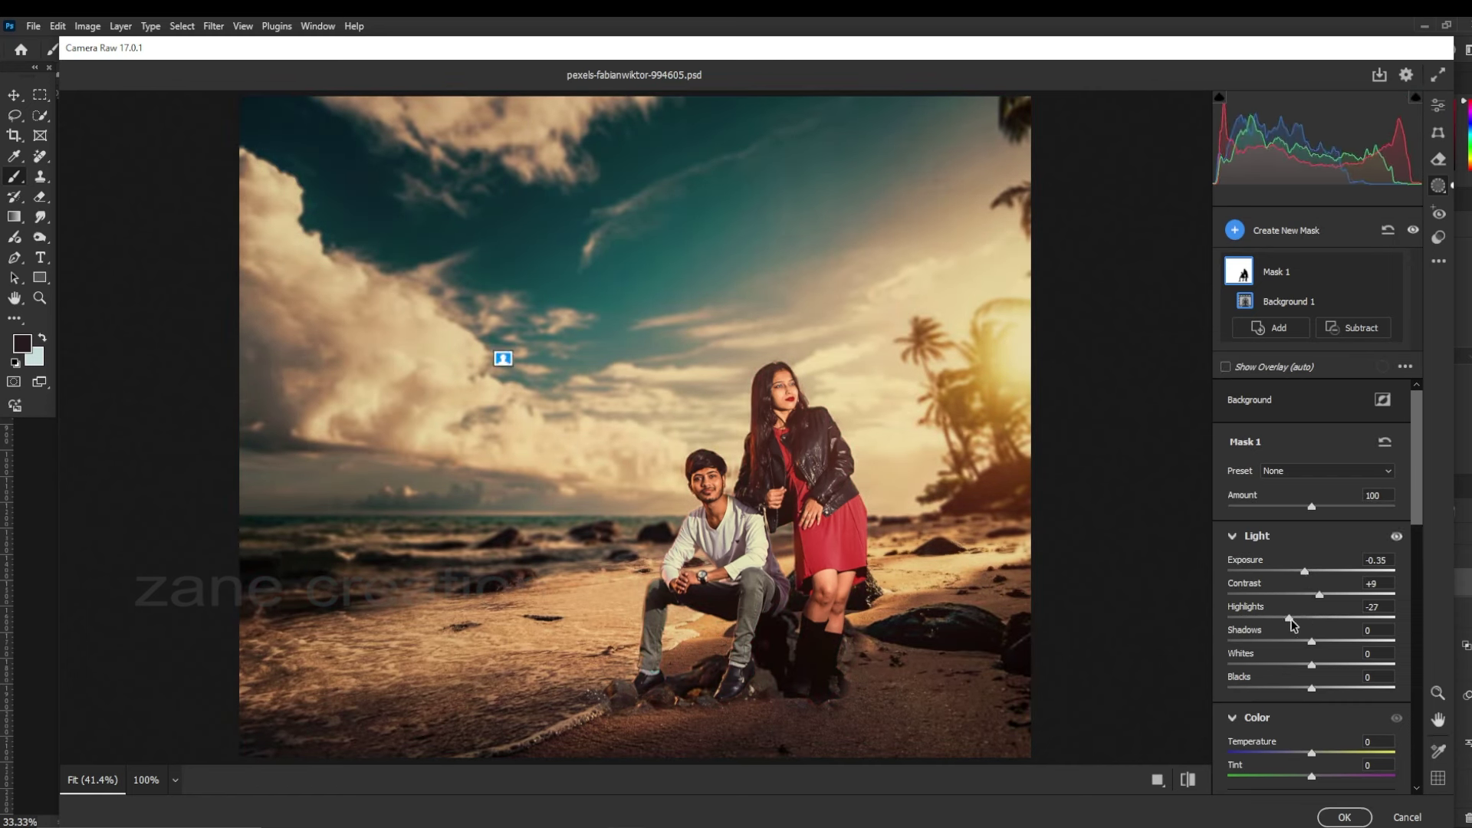
# Add a Subject mask with exposure +0.35, contrast −7, highlights −32 and apply Camera Raw
pyautogui.click(1258, 230)
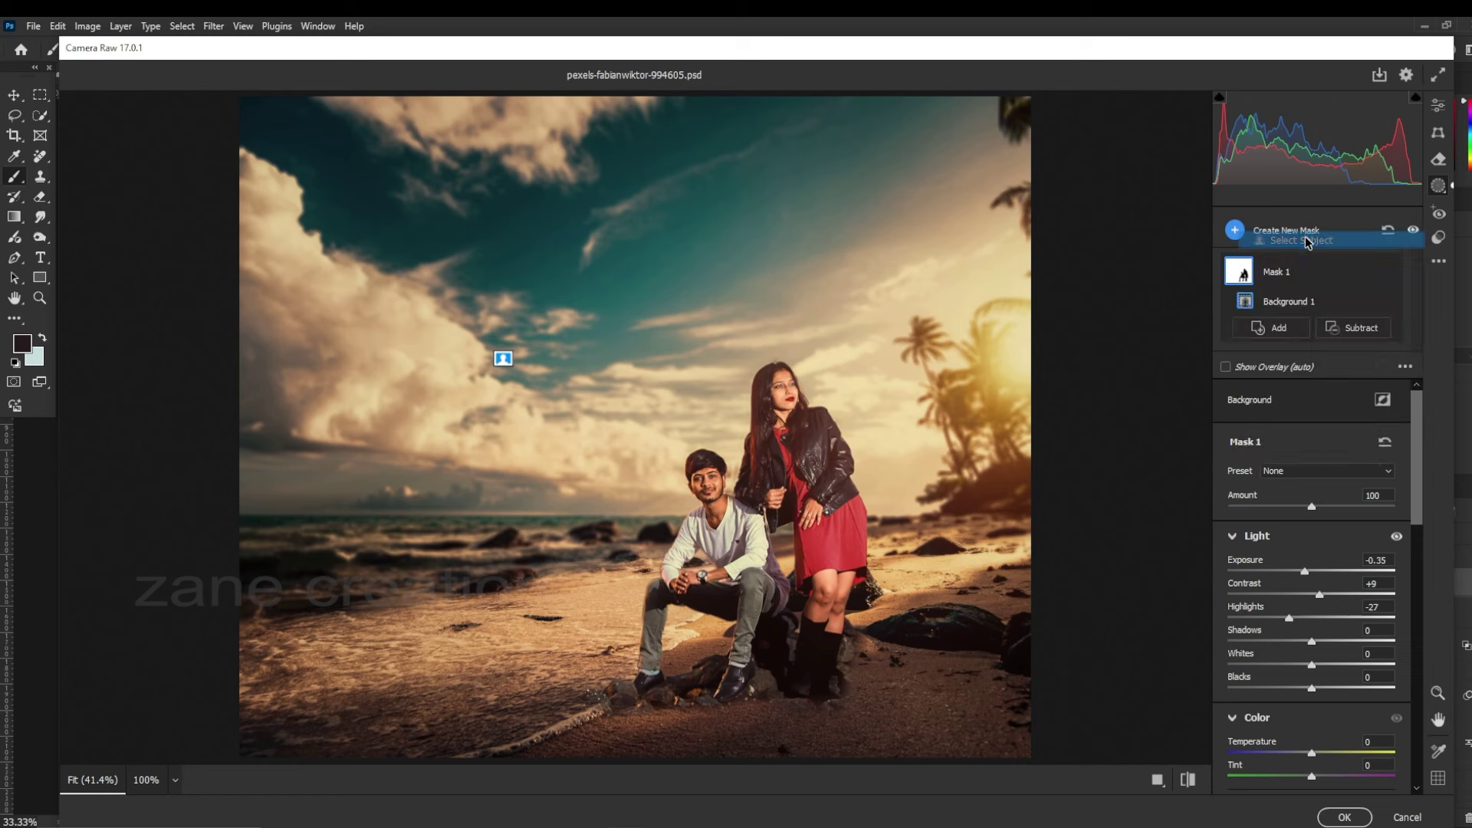
pyautogui.moveTo(1313, 610); pyautogui.dragTo(1293, 656)
pyautogui.moveTo(1325, 609); pyautogui.dragTo(1320, 607)
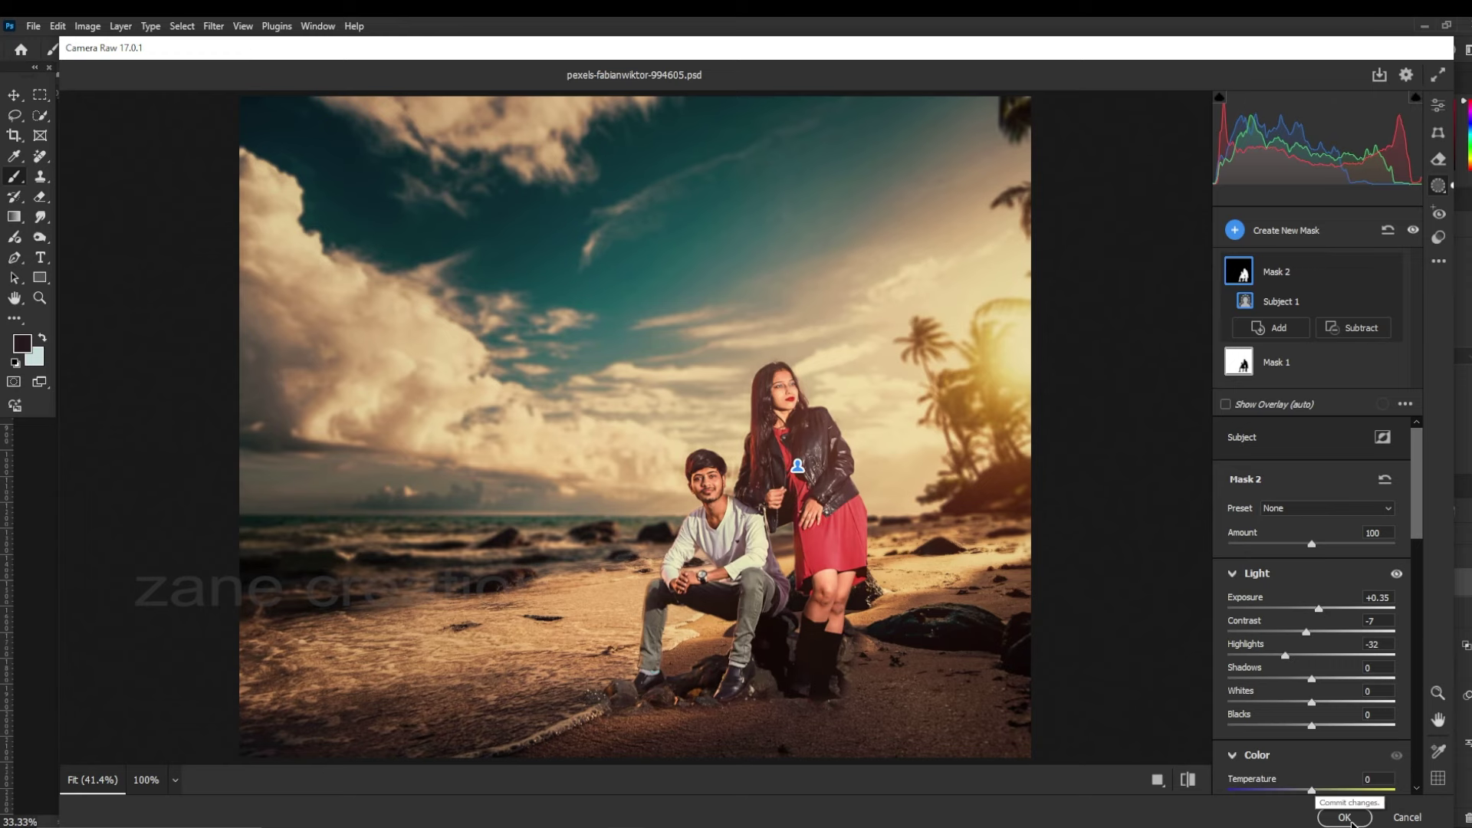
pyautogui.click(1346, 817)
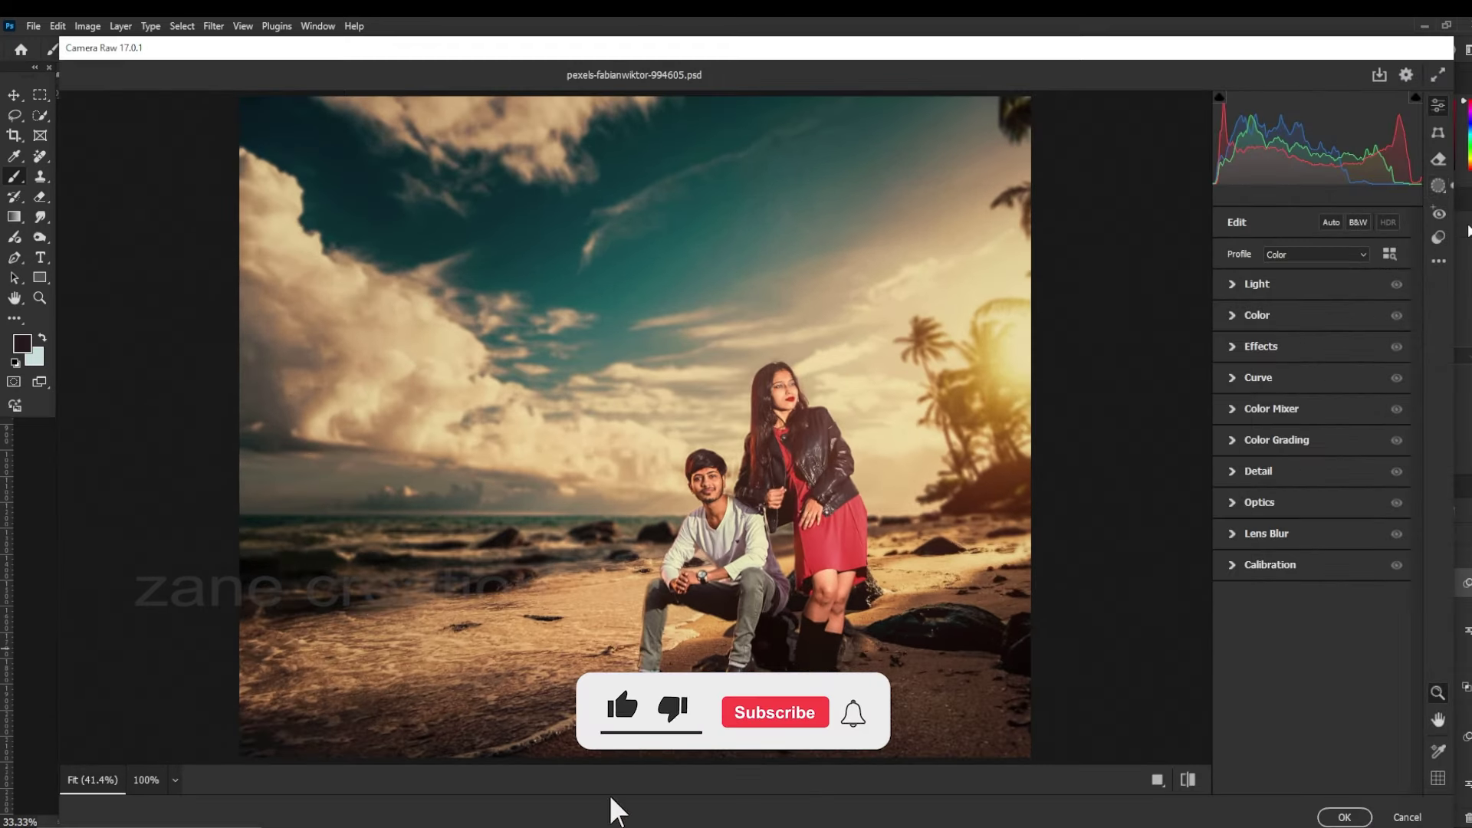
# Return to the background mask and add dehaze to the background
pyautogui.click(1438, 186)
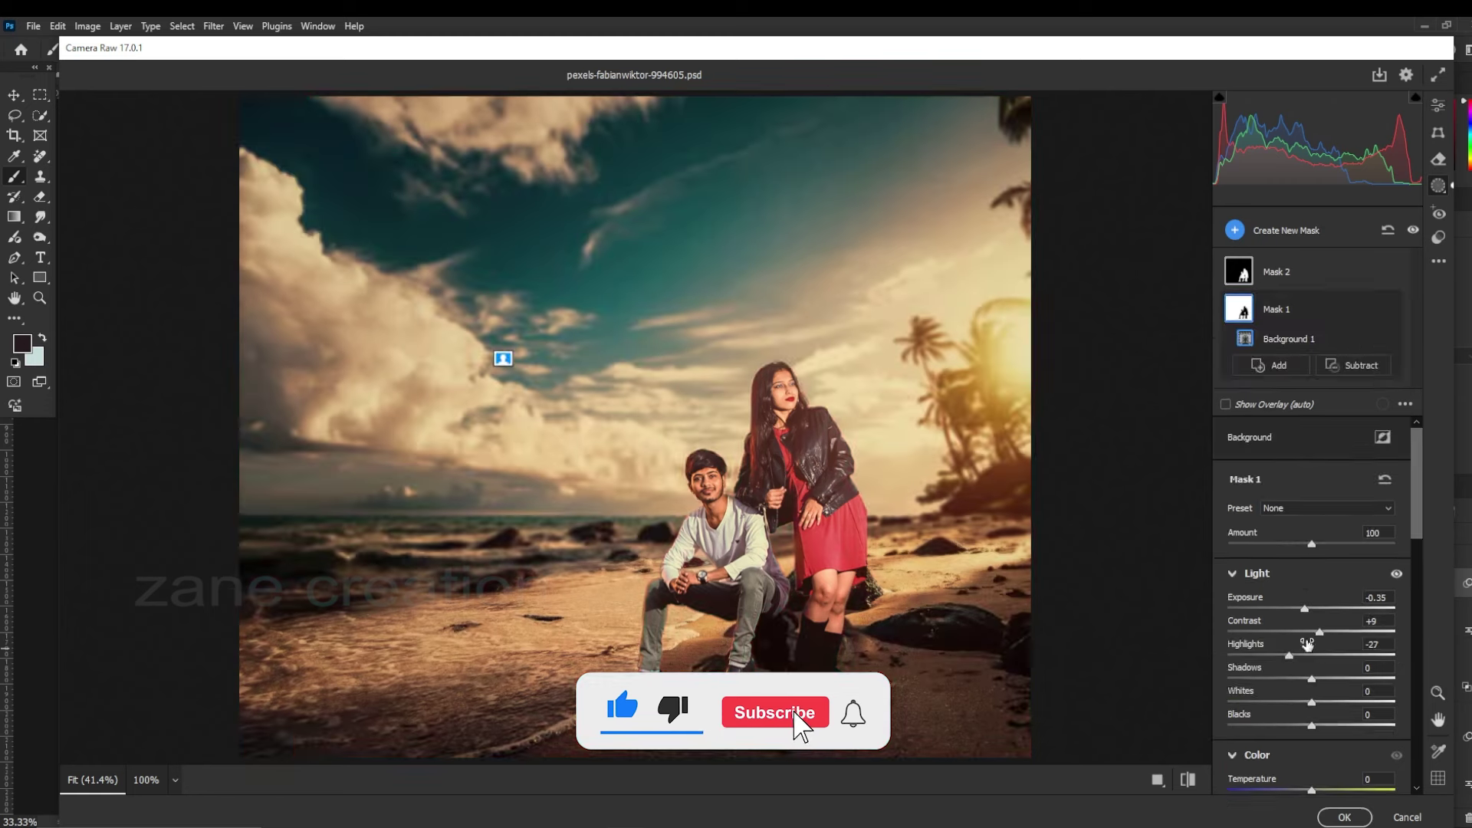
pyautogui.scroll(-2, 1307, 645)
pyautogui.scroll(-3, 1327, 629)
pyautogui.scroll(-1, 1349, 613)
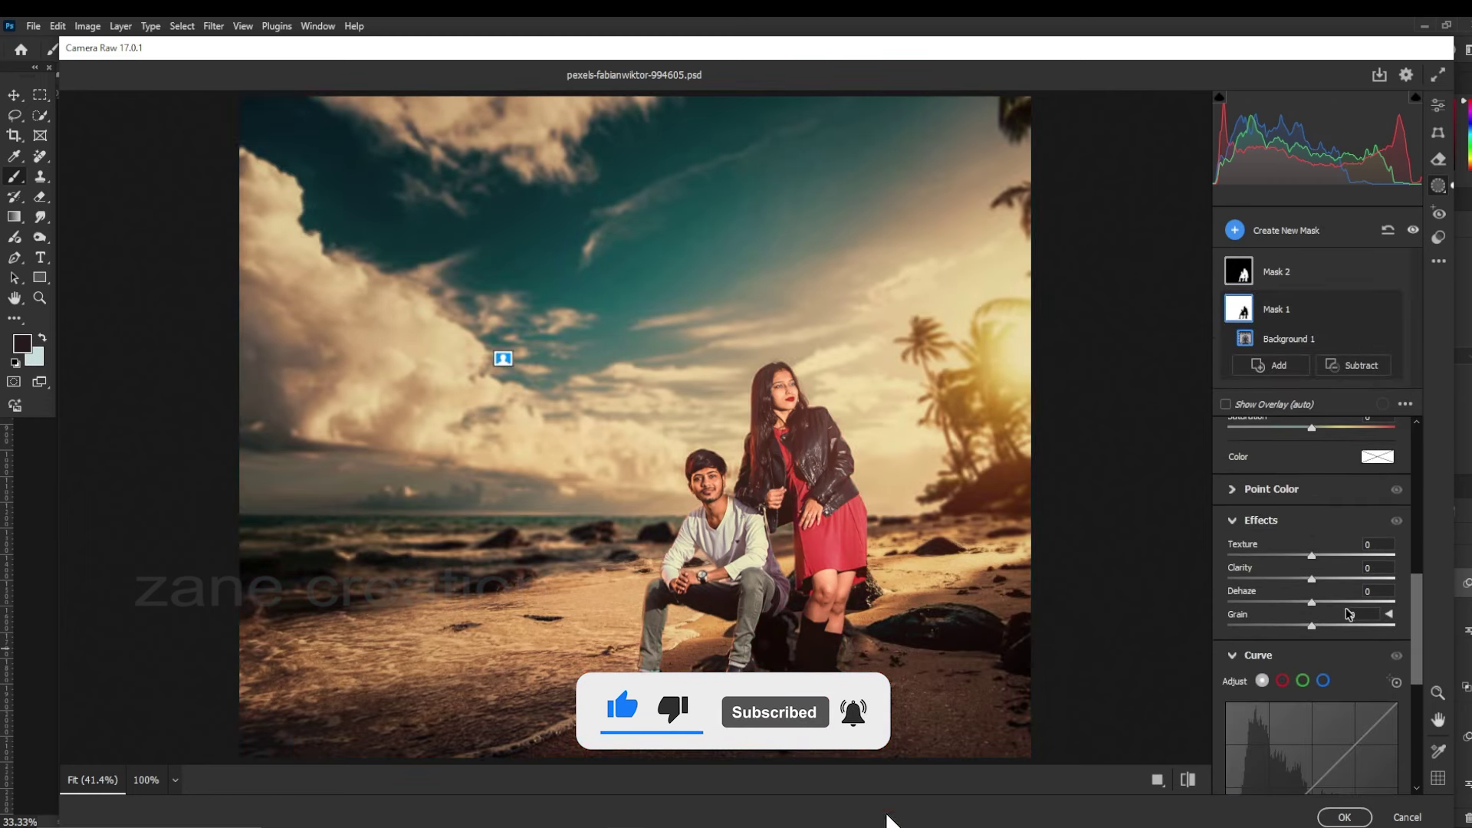
pyautogui.moveTo(1312, 602)
pyautogui.mouseDown()
pyautogui.moveTo(1343, 603)
pyautogui.moveTo(1322, 602)
pyautogui.mouseUp()
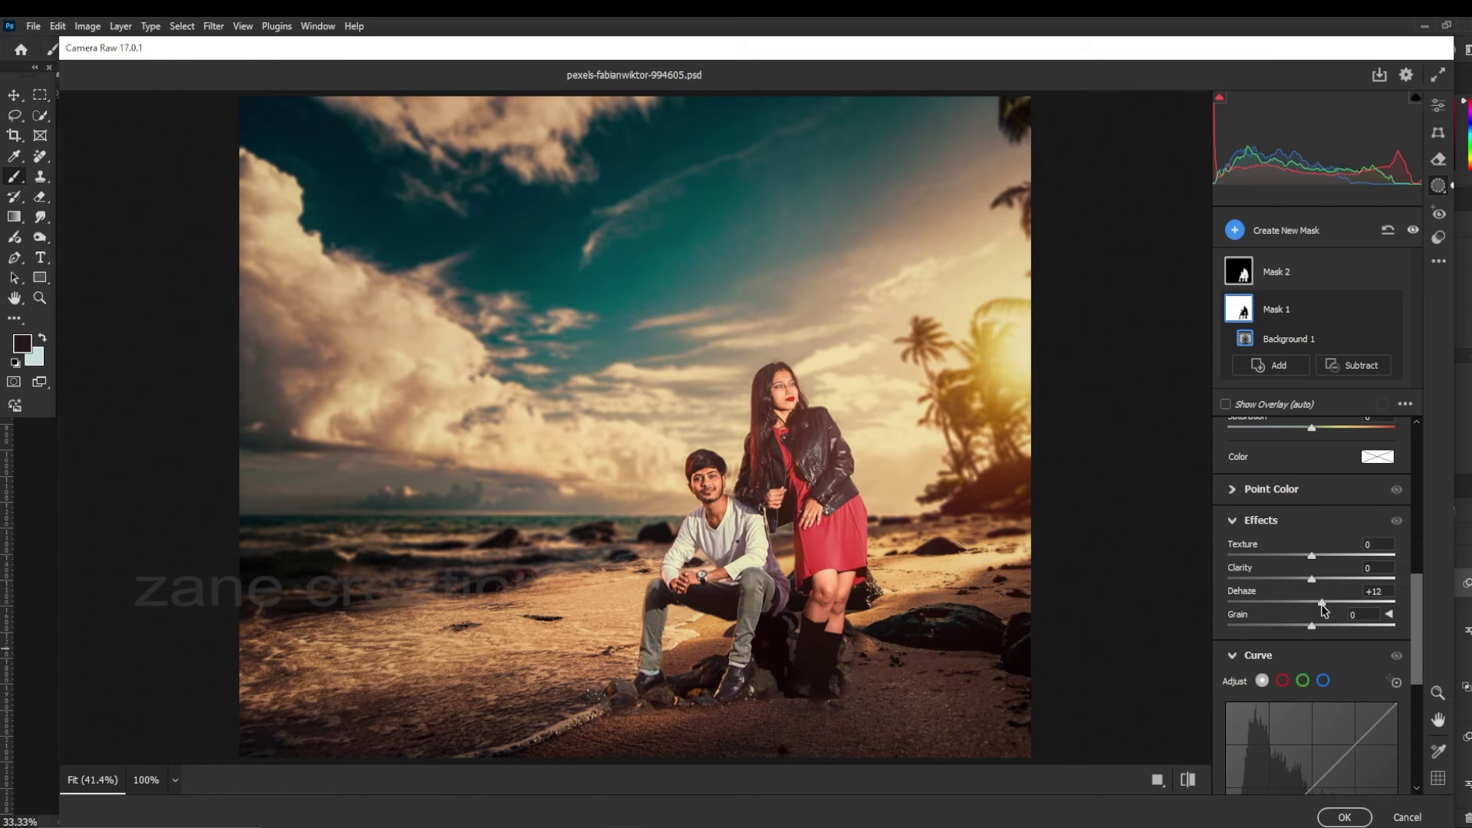
pyautogui.scroll(-5, 1419, 605)
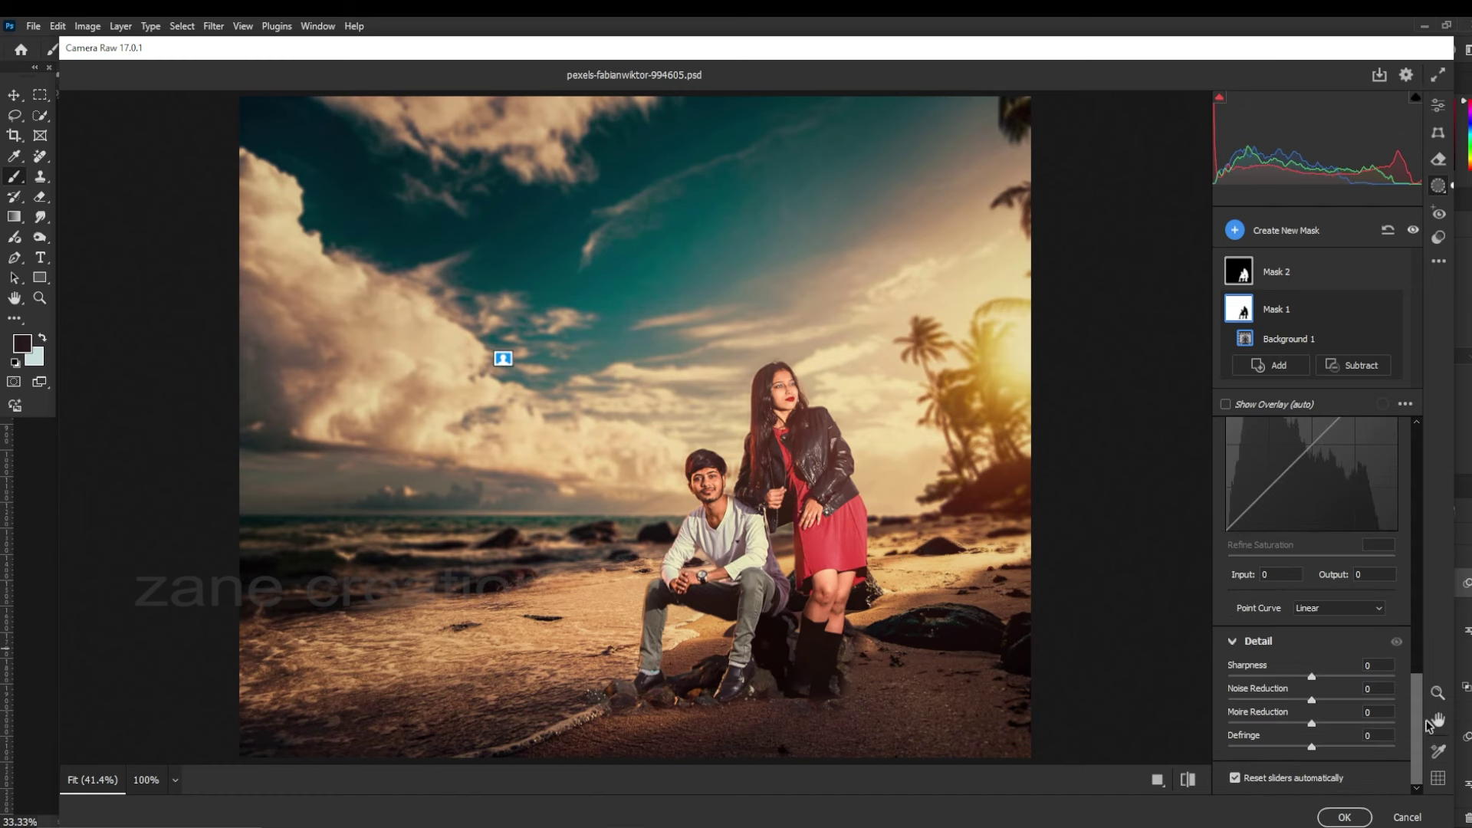
pyautogui.moveTo(1417, 719); pyautogui.dragTo(1417, 651)
# Lower the background's red, green and blue tone curves to warm the background
pyautogui.click(1282, 562)
pyautogui.click(1315, 667)
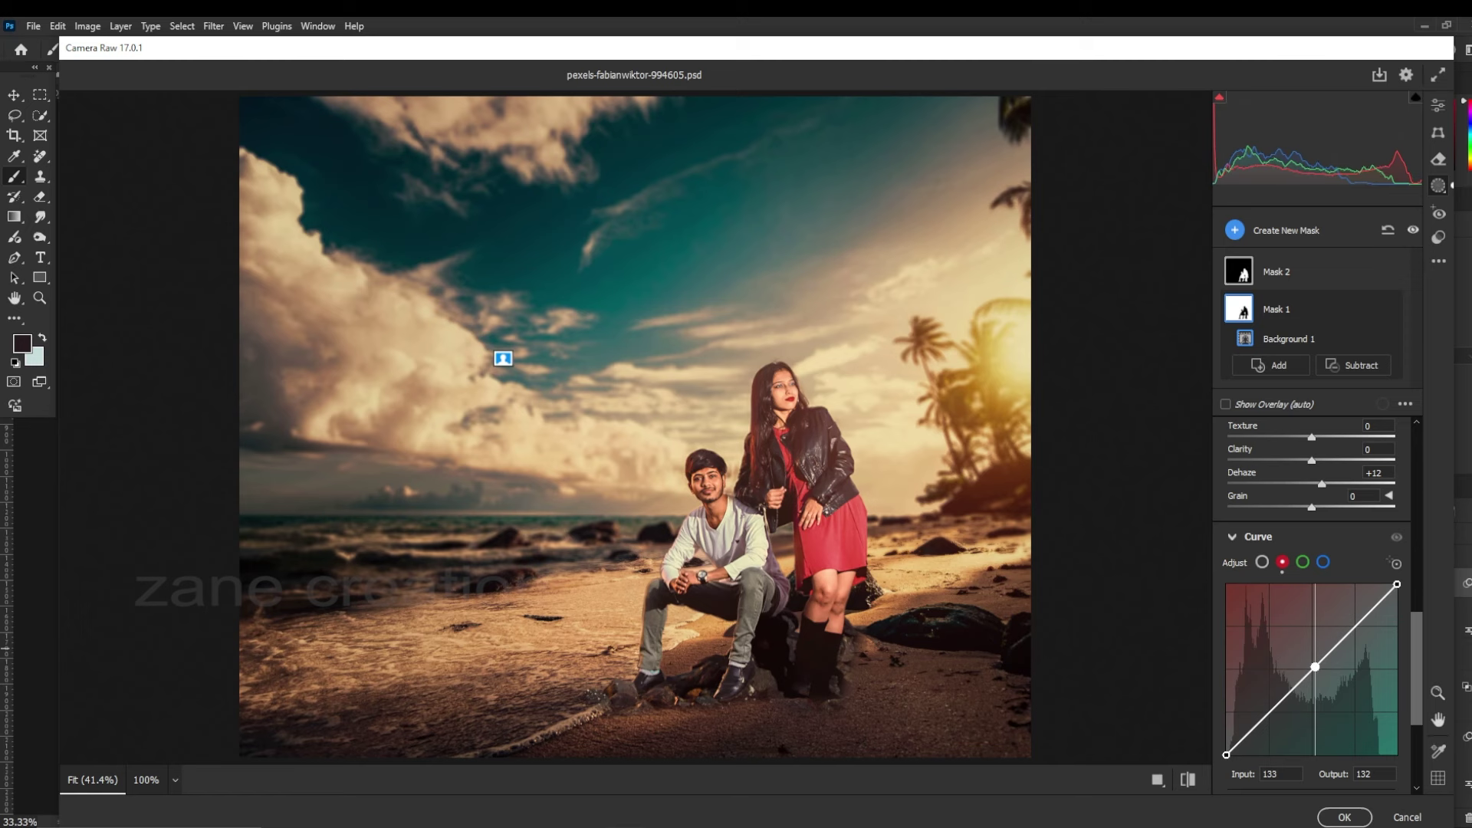
pyautogui.moveTo(1315, 667); pyautogui.dragTo(1317, 671)
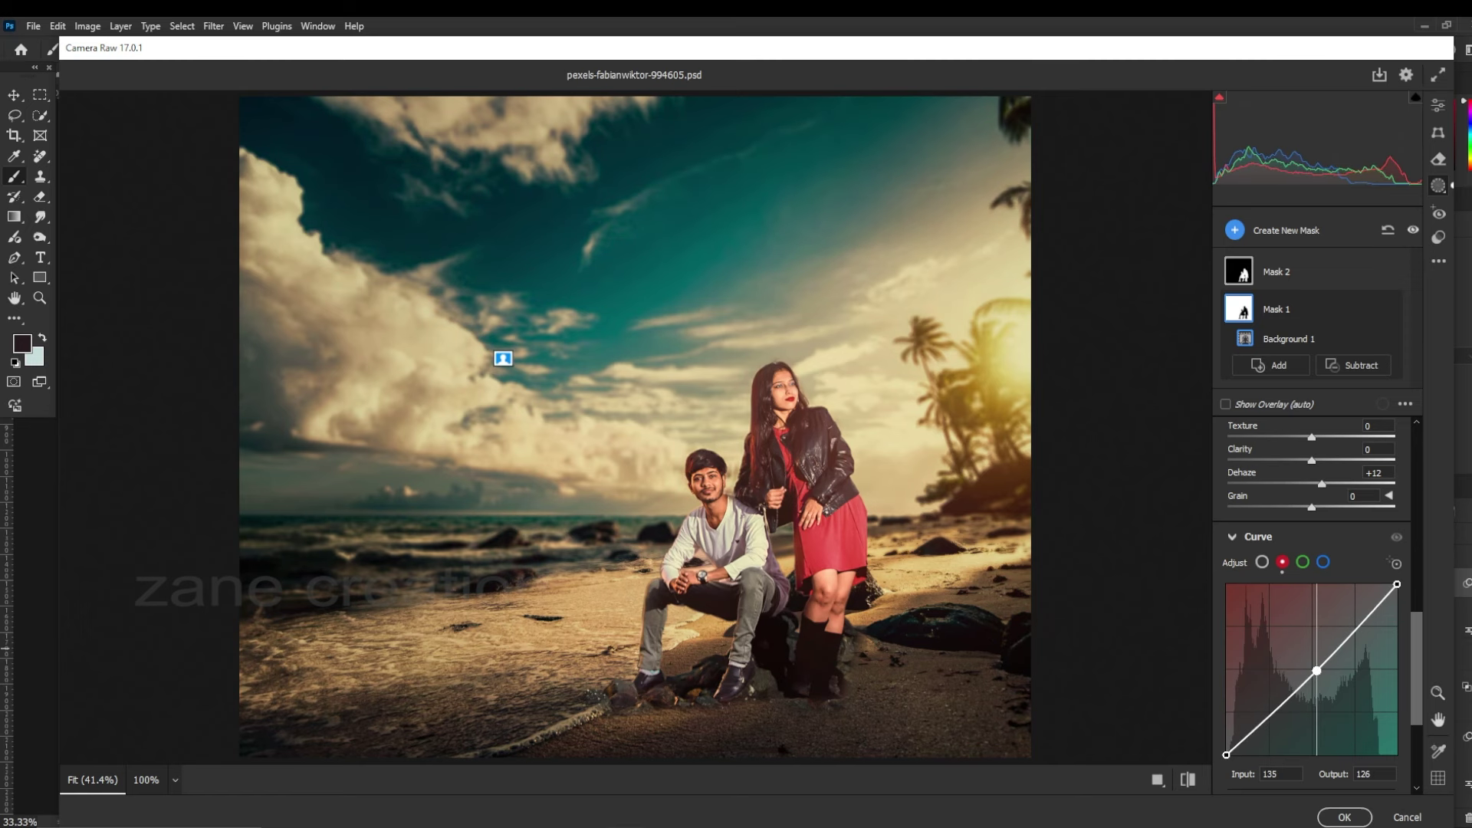
pyautogui.click(1302, 562)
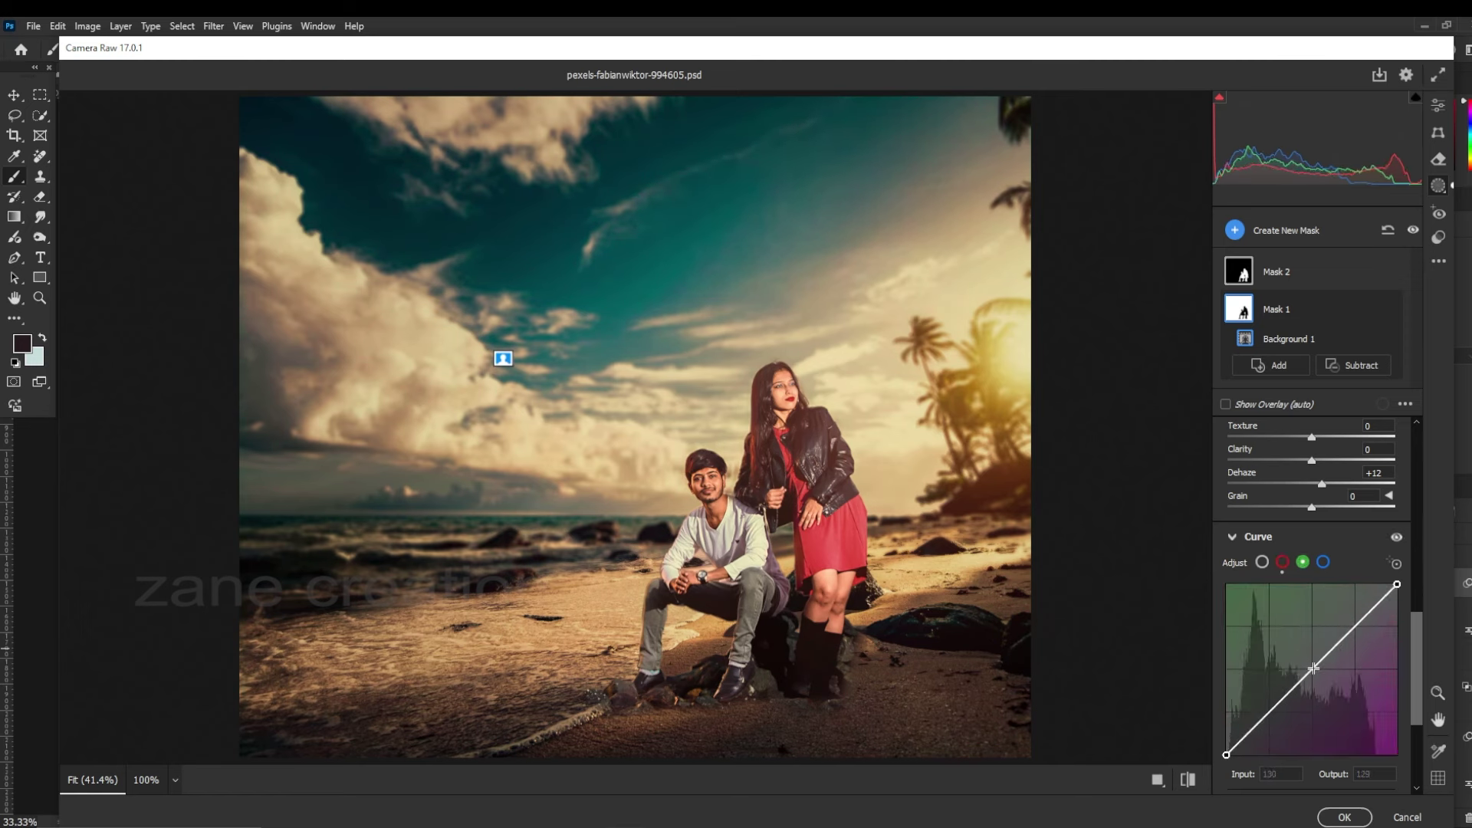
pyautogui.moveTo(1313, 667); pyautogui.dragTo(1315, 673)
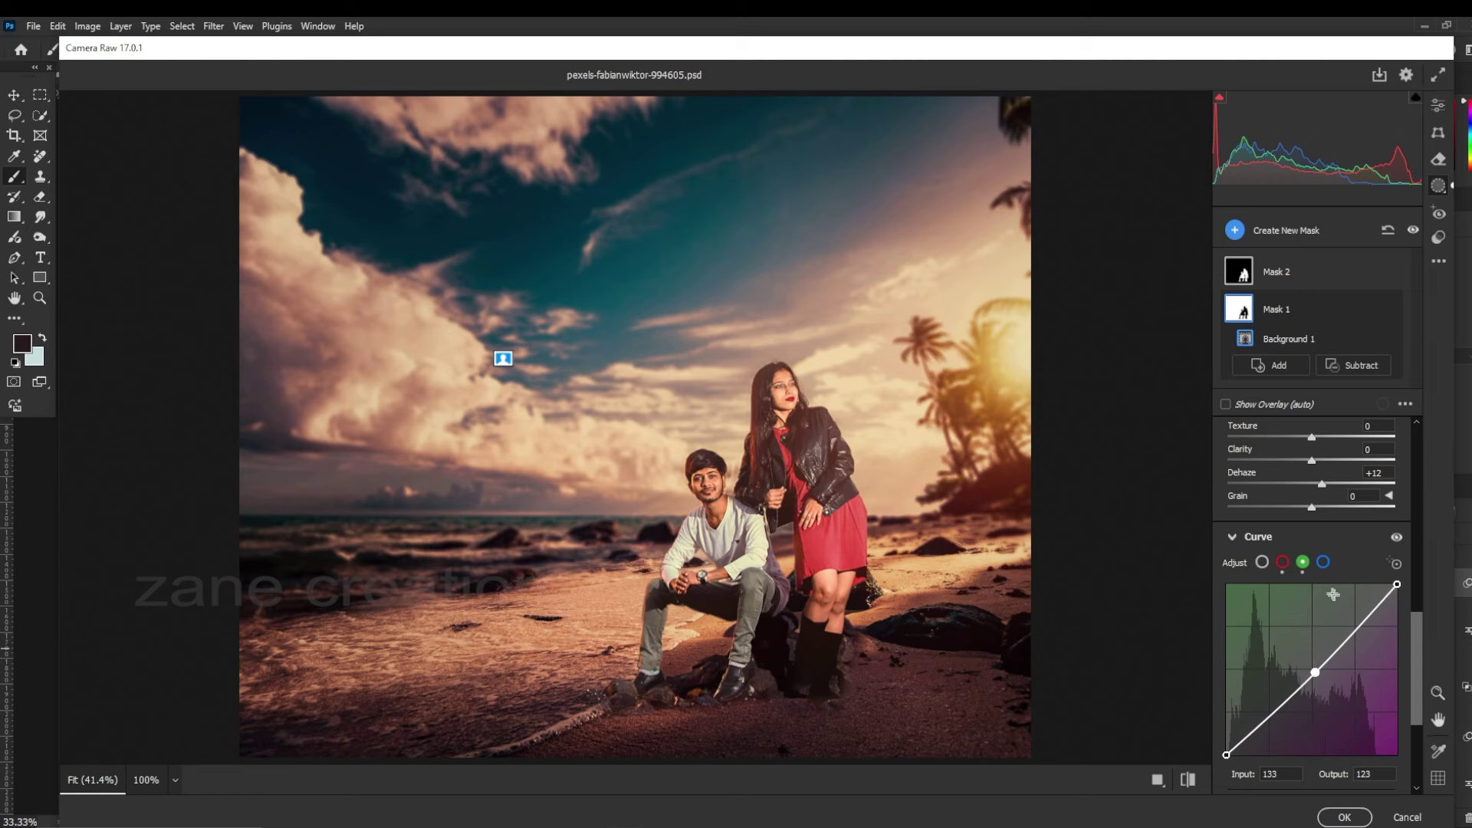
pyautogui.click(1323, 562)
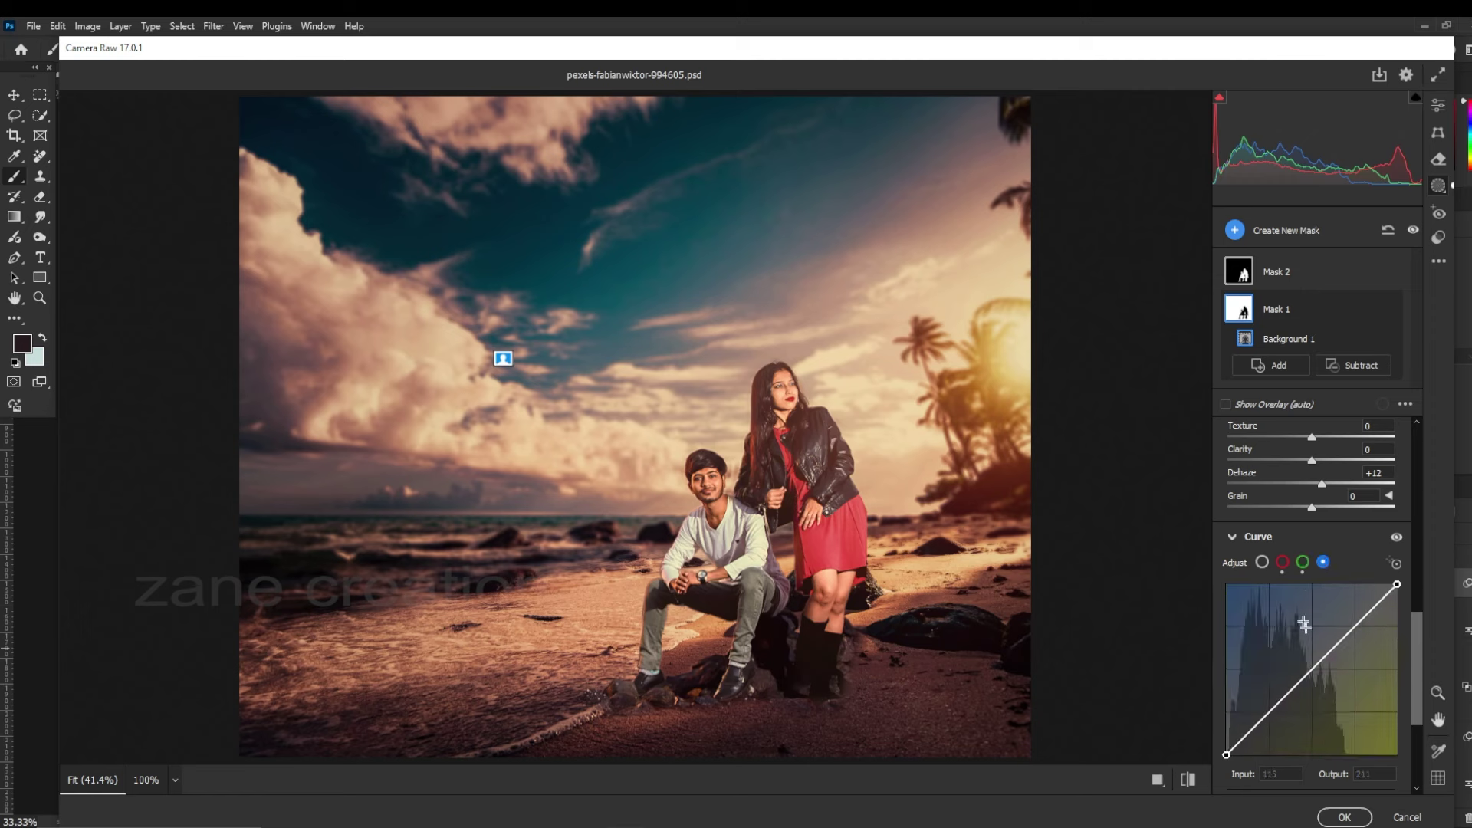
pyautogui.click(1302, 562)
pyautogui.moveTo(1315, 673); pyautogui.dragTo(1314, 679)
pyautogui.click(1322, 562)
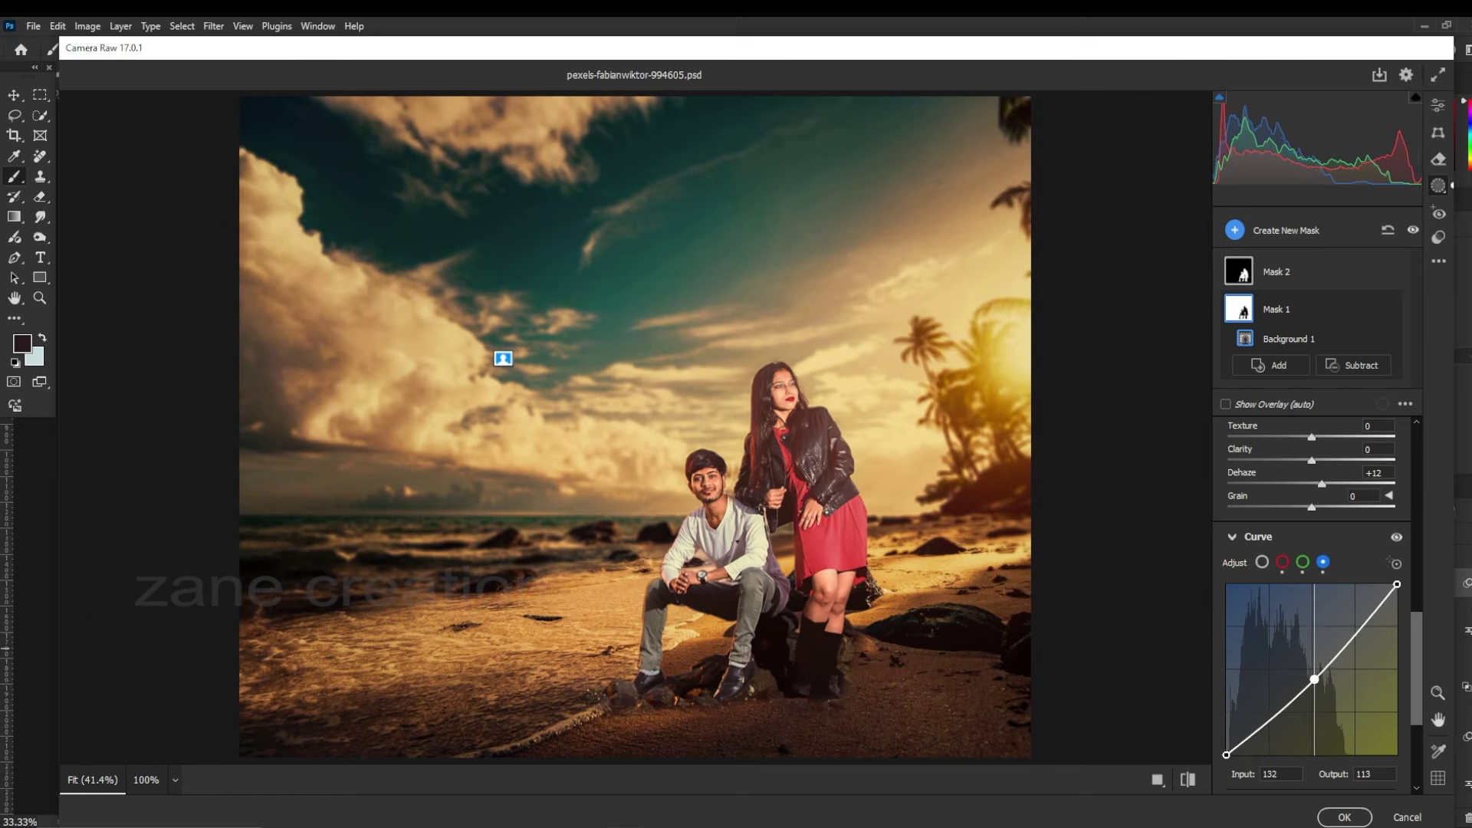
pyautogui.moveTo(1418, 683); pyautogui.dragTo(1430, 480)
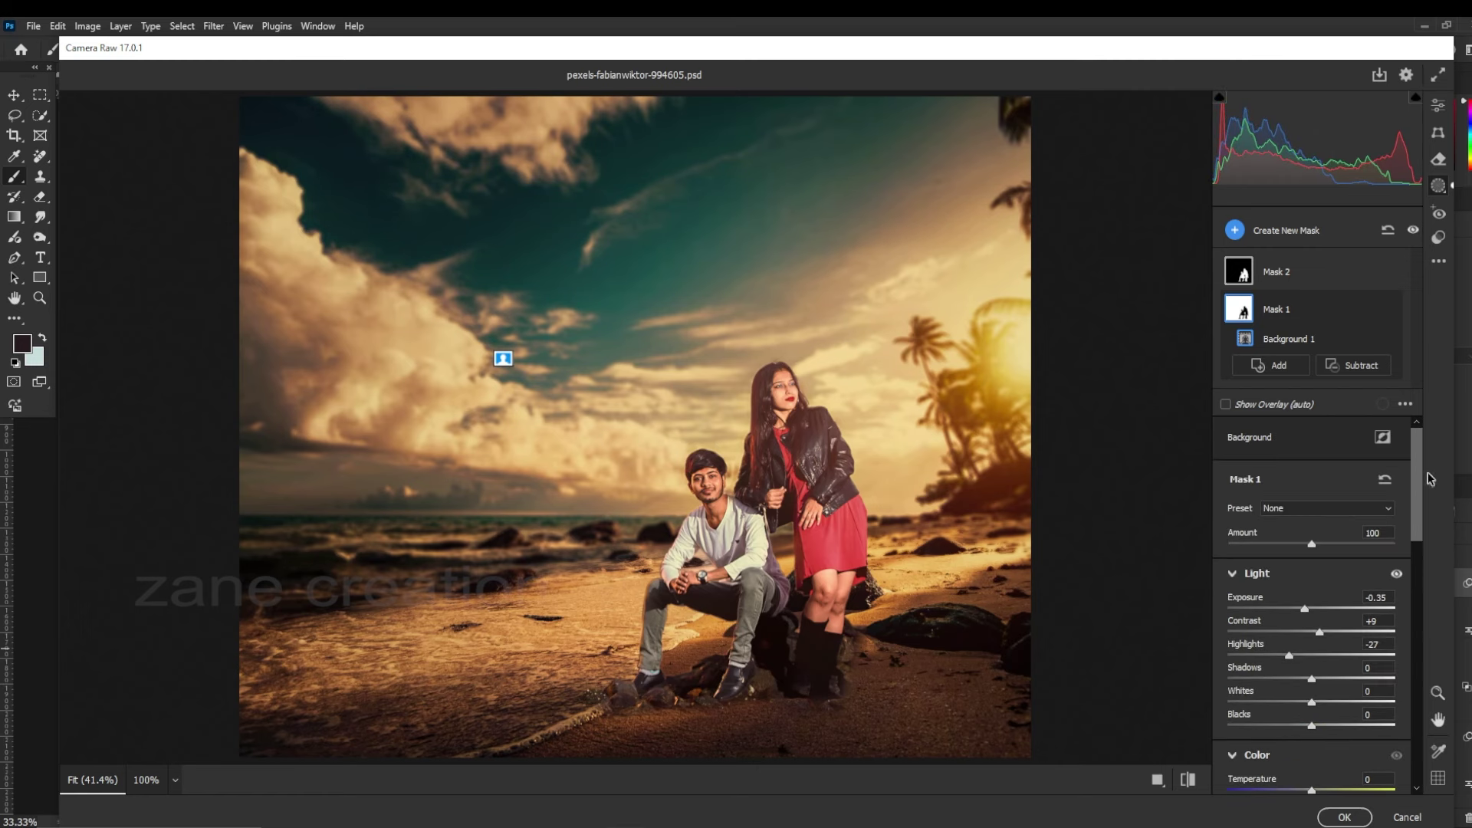
# Add a +3 vignette in Effects and apply the Camera Raw filter to Layer 3
pyautogui.click(1438, 105)
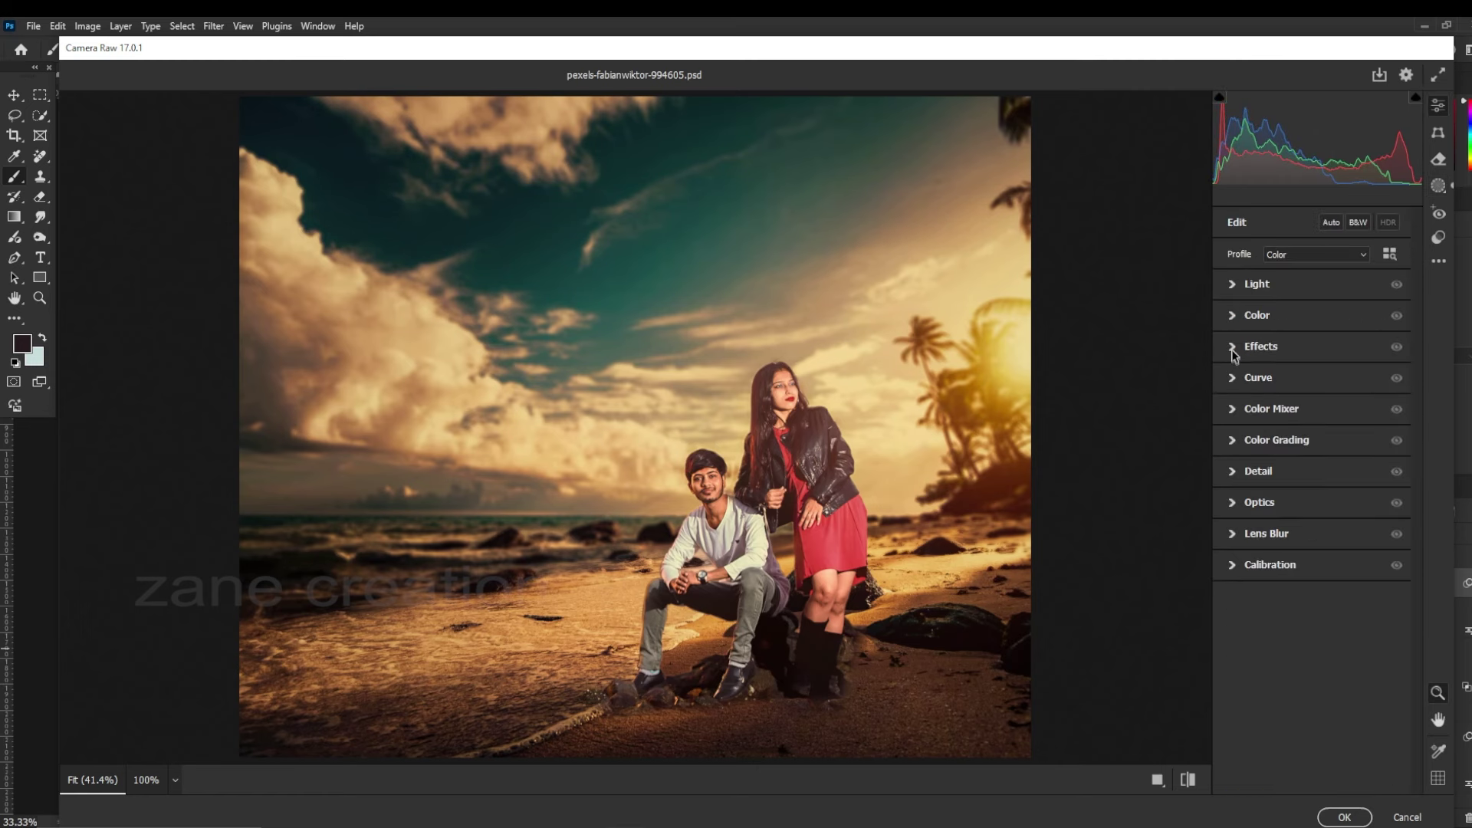
pyautogui.click(1234, 349)
pyautogui.moveTo(1314, 454); pyautogui.dragTo(1316, 455)
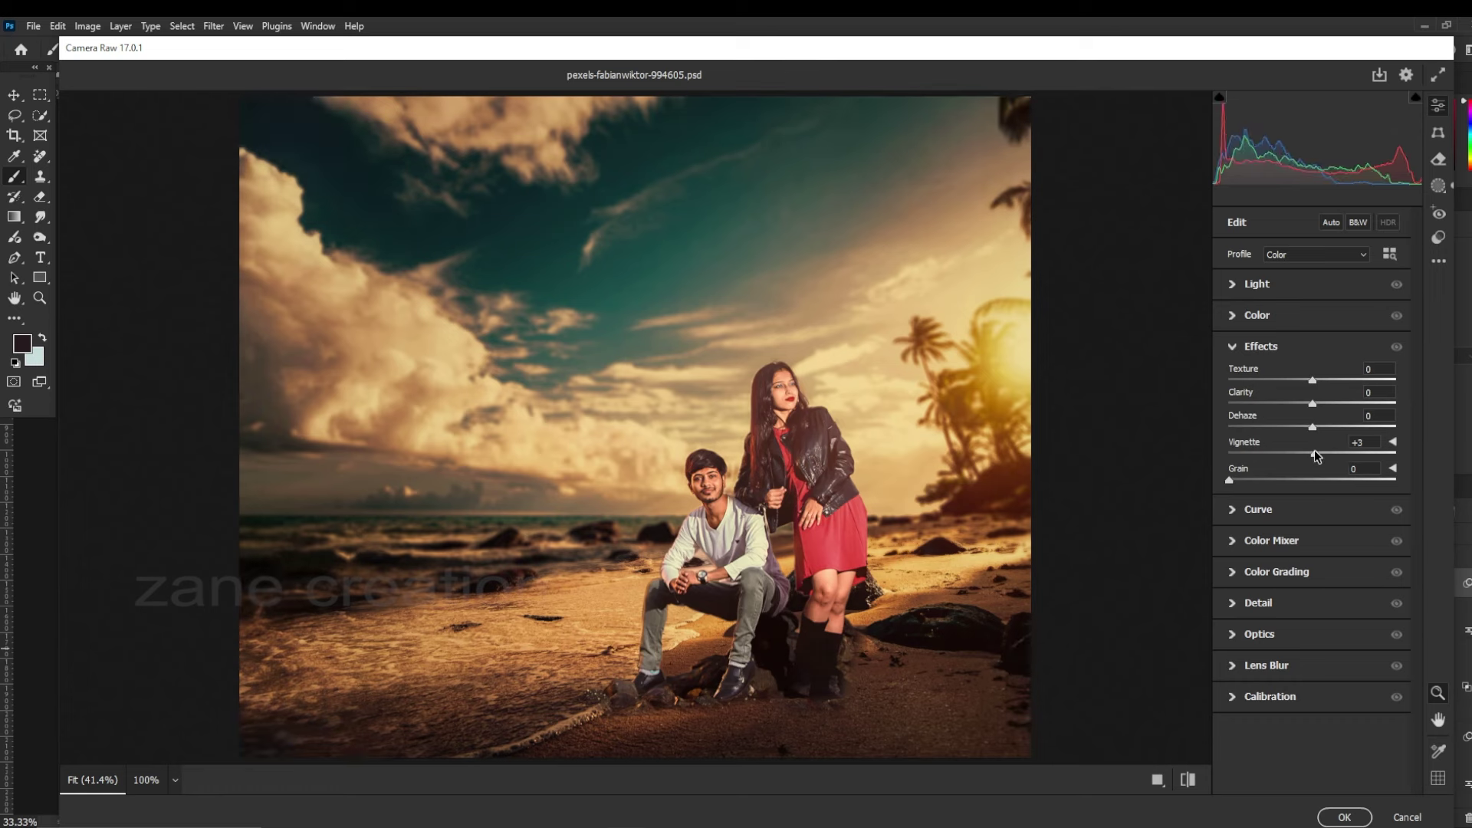
pyautogui.hotkey('ctrl', '-')
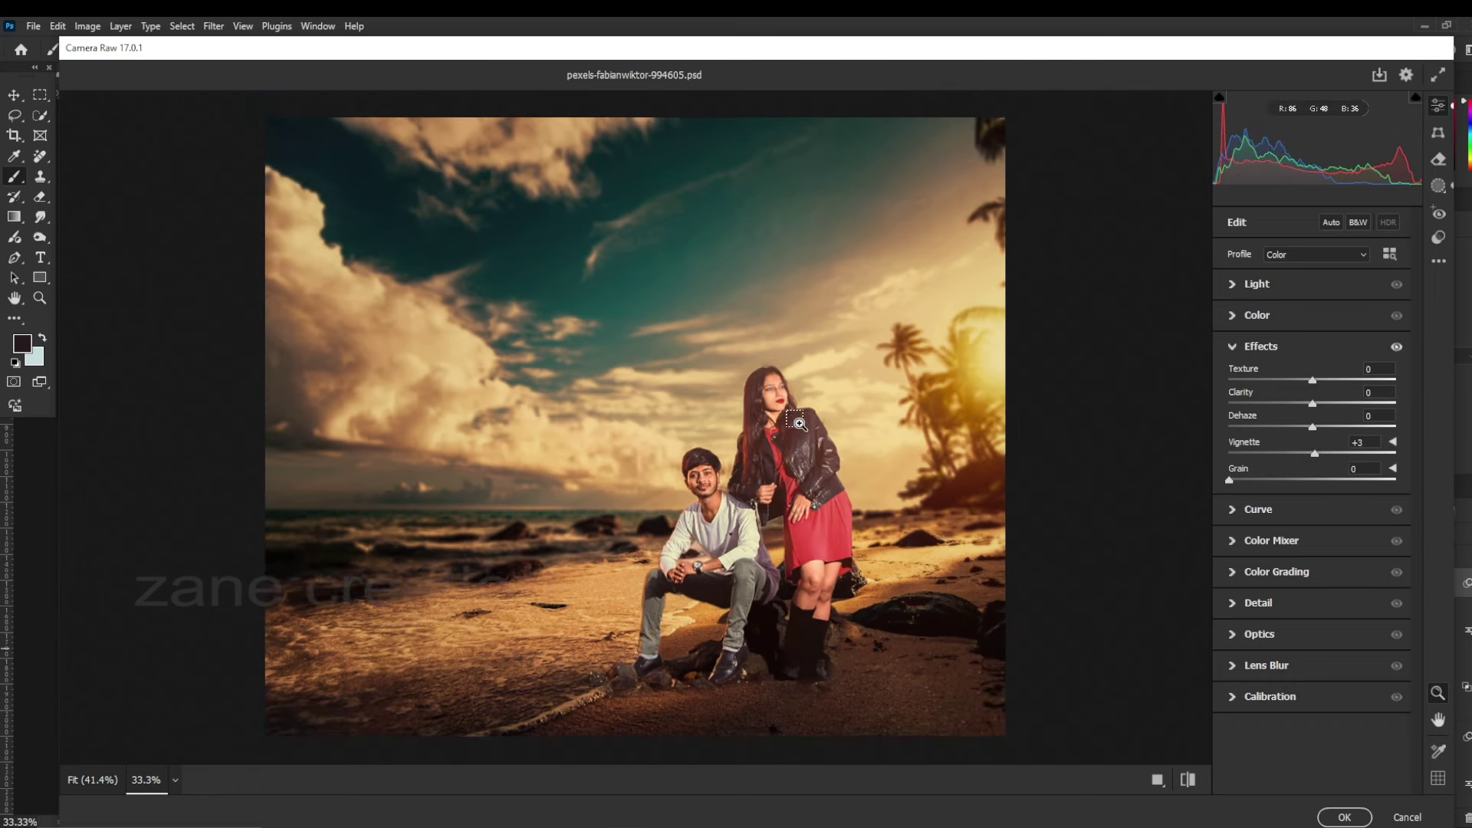
pyautogui.click(1344, 817)
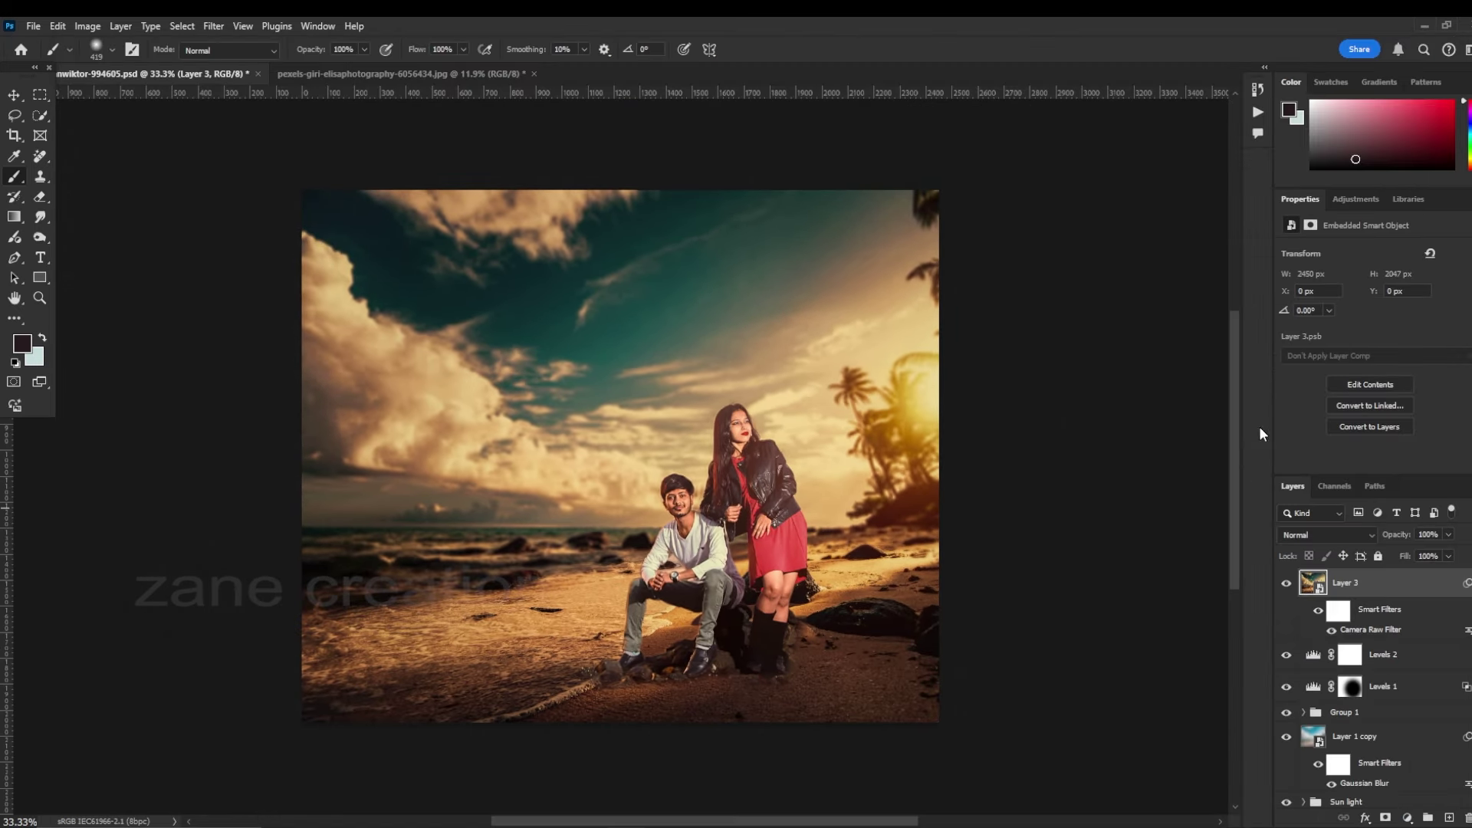
# Duplicate Layer 3 and convert the copy to a smart object
pyautogui.rightClick(1363, 592)
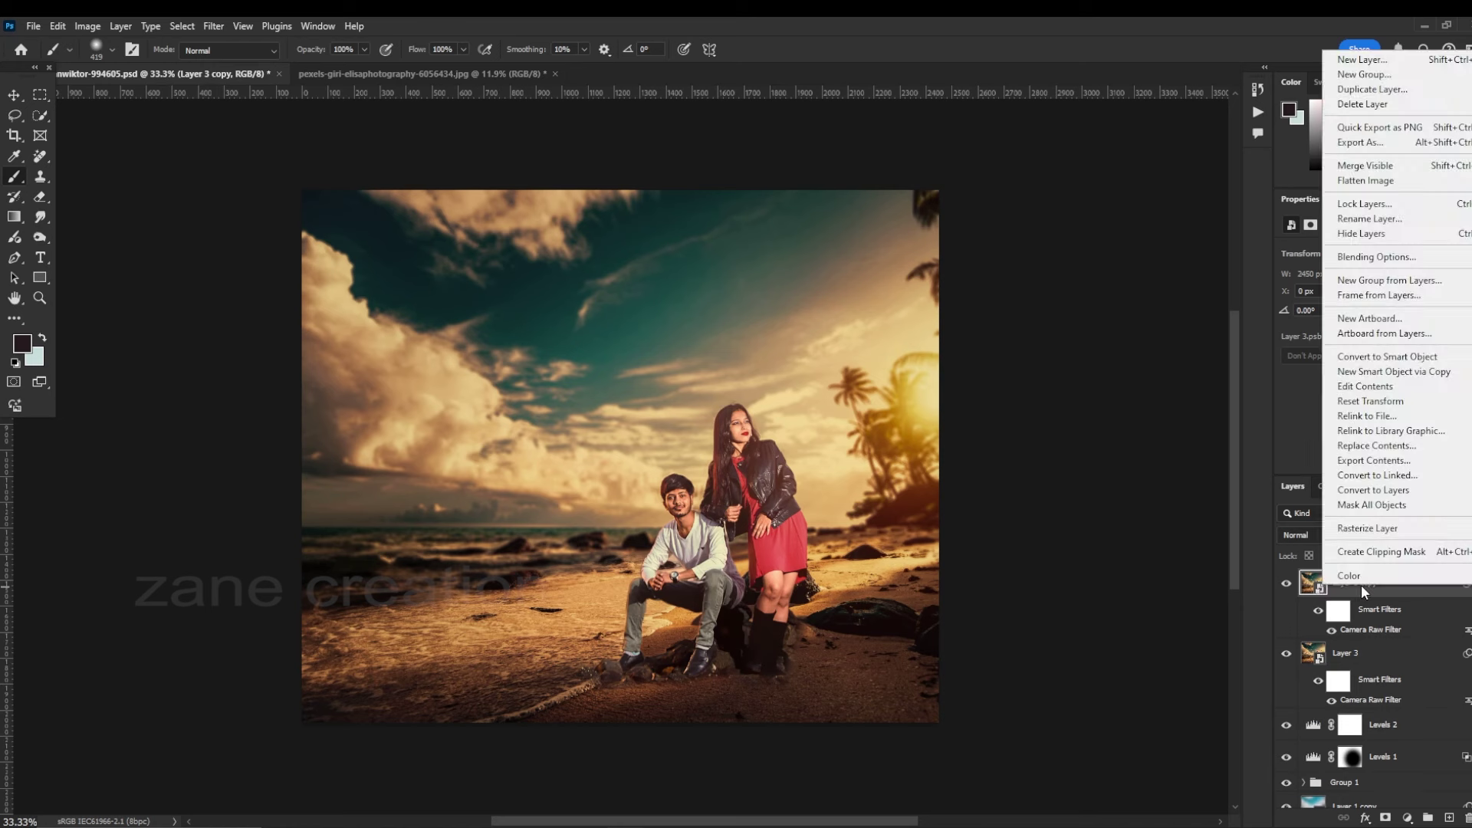
pyautogui.click(1378, 535)
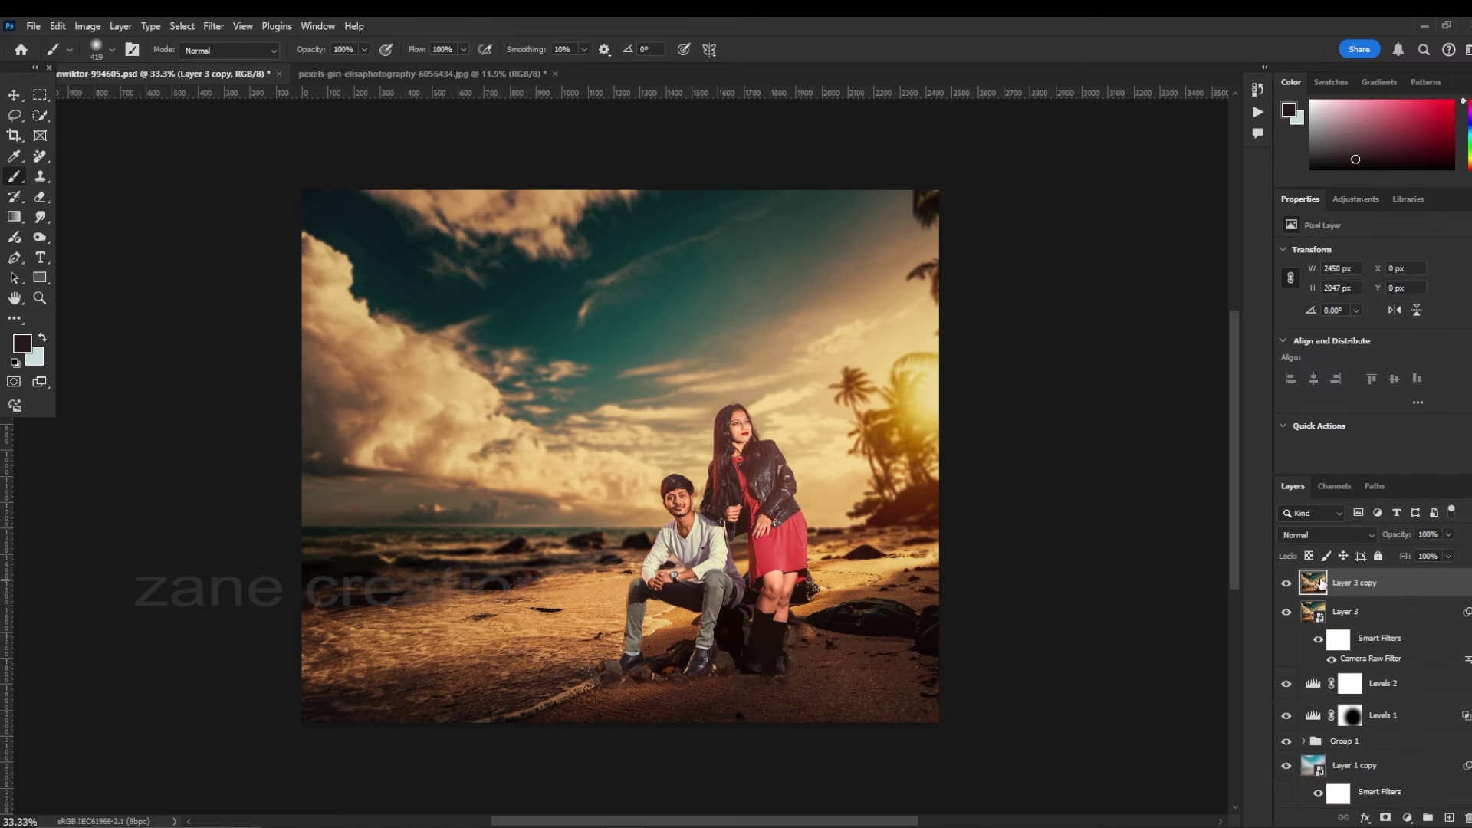
pyautogui.rightClick(1322, 584)
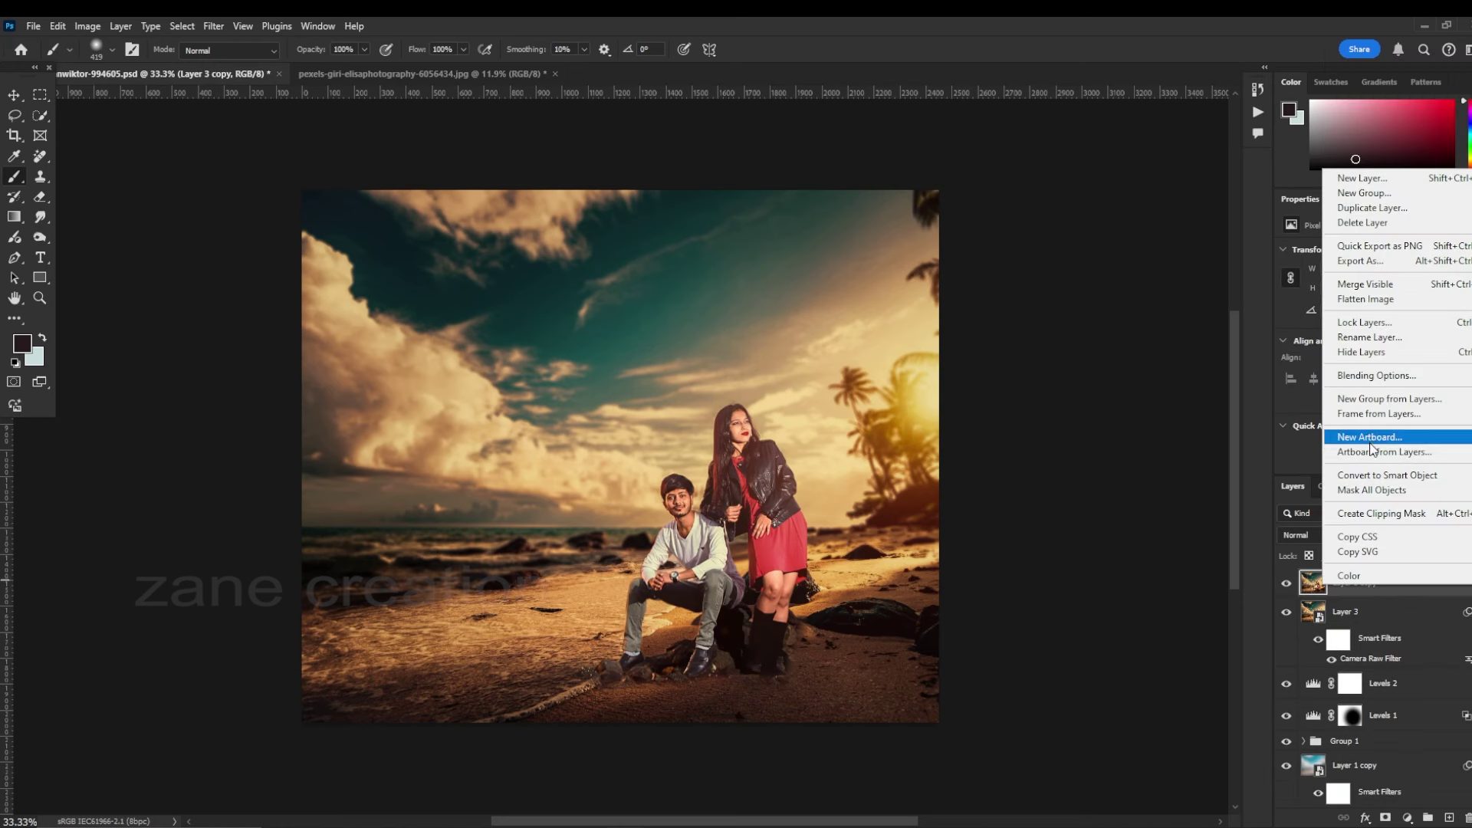
pyautogui.click(1372, 476)
# Sharpen the copy with Unsharp Mask at 250%, 0.9 px radius, threshold 3
pyautogui.click(214, 27)
pyautogui.moveTo(231, 359)
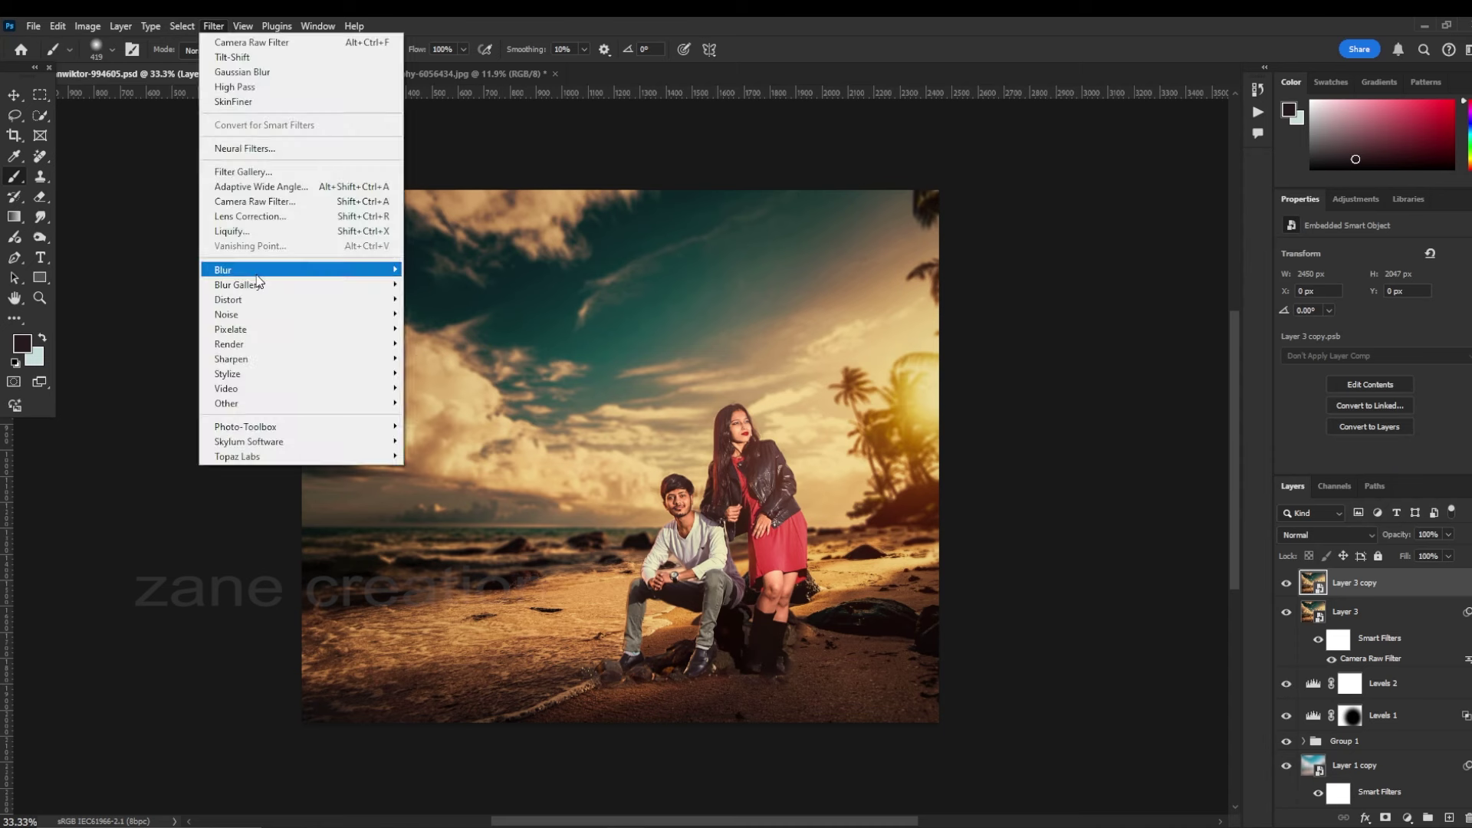
pyautogui.click(447, 417)
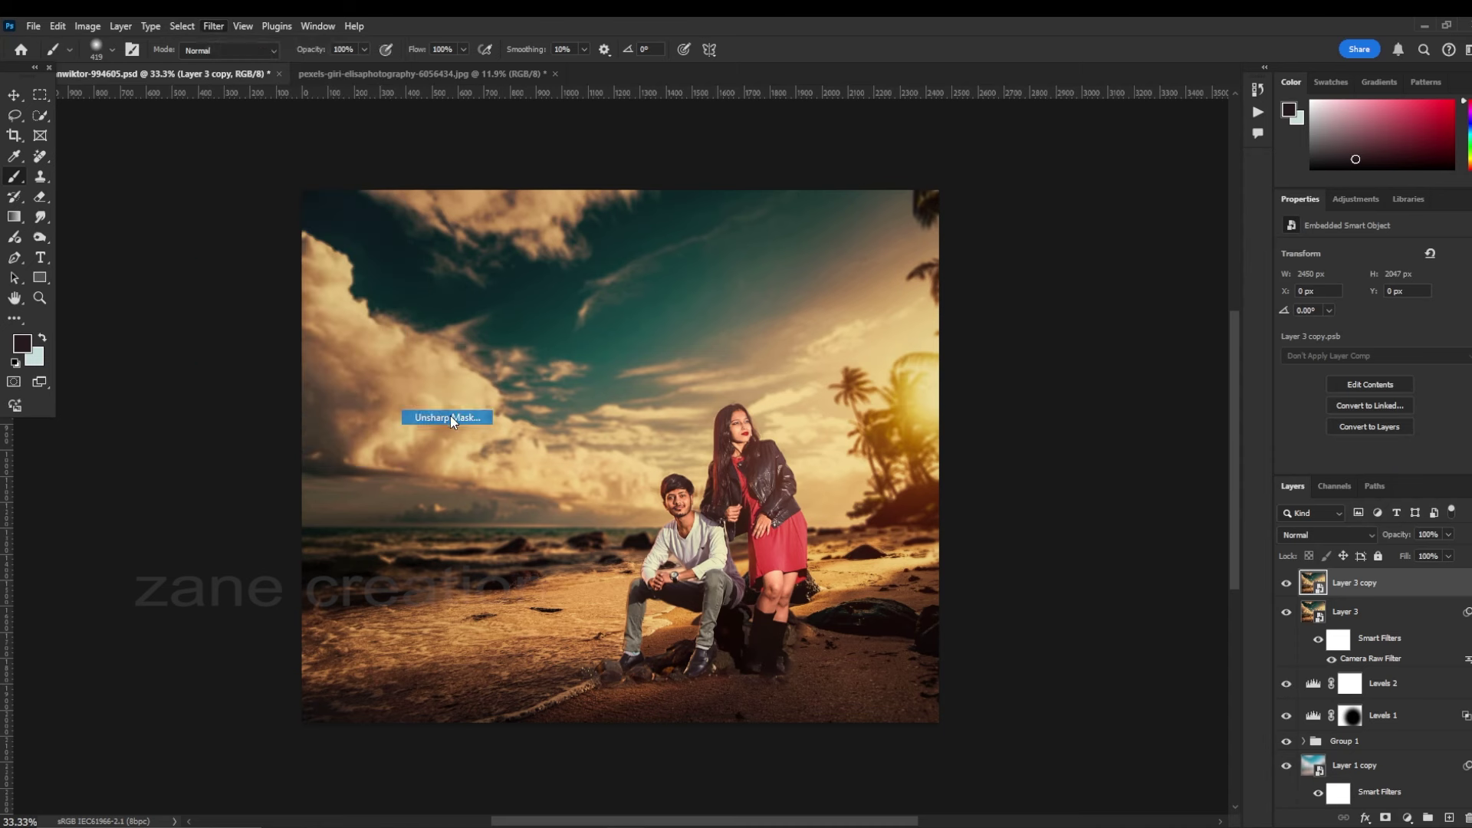
pyautogui.moveTo(761, 164); pyautogui.dragTo(1076, 164)
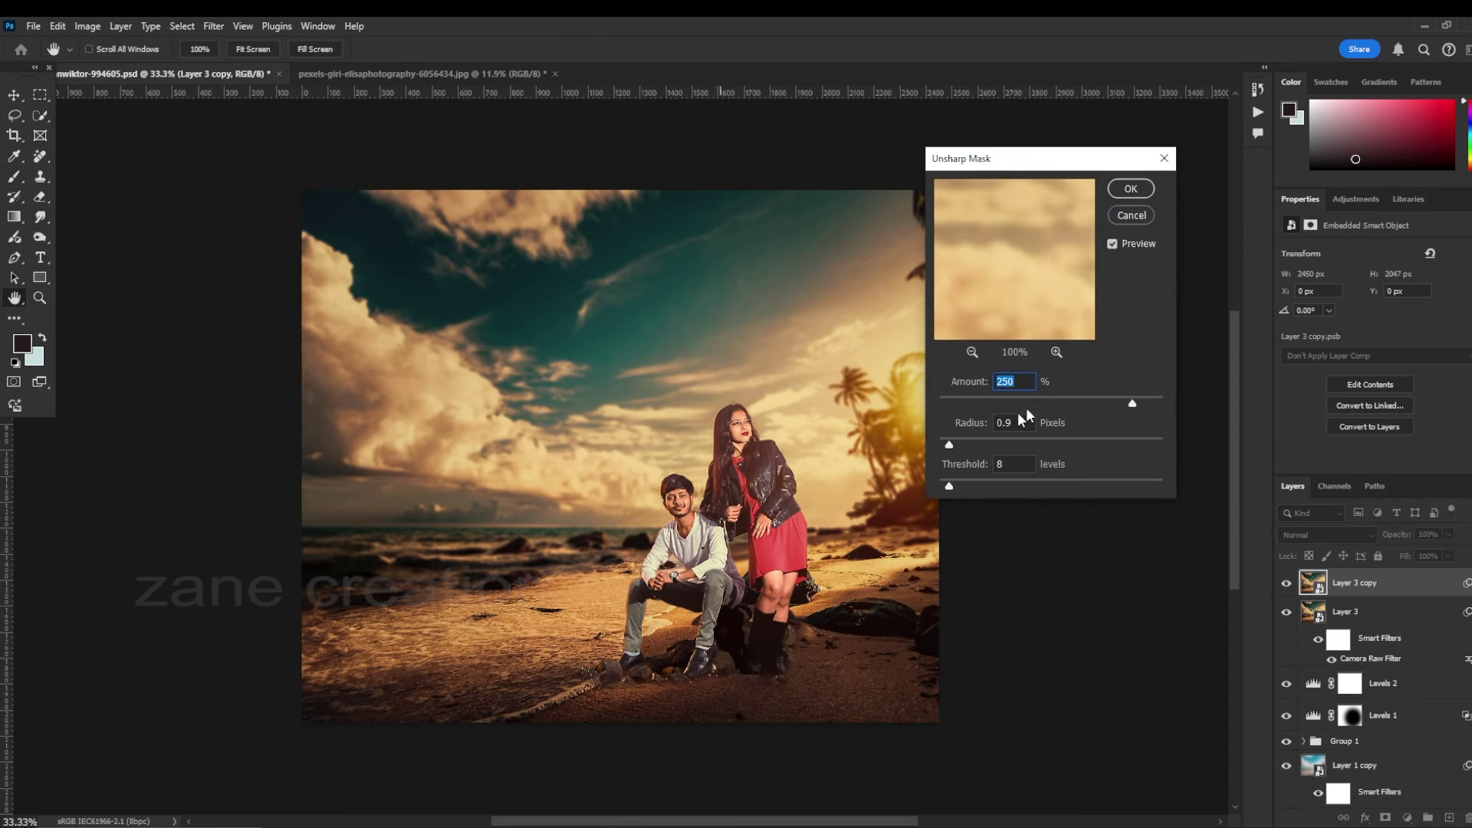
pyautogui.click(1113, 243)
pyautogui.moveTo(949, 487); pyautogui.dragTo(944, 488)
pyautogui.hotkey('ctrl', '+')
pyautogui.hotkey('ctrl', '+')
pyautogui.click(1113, 244)
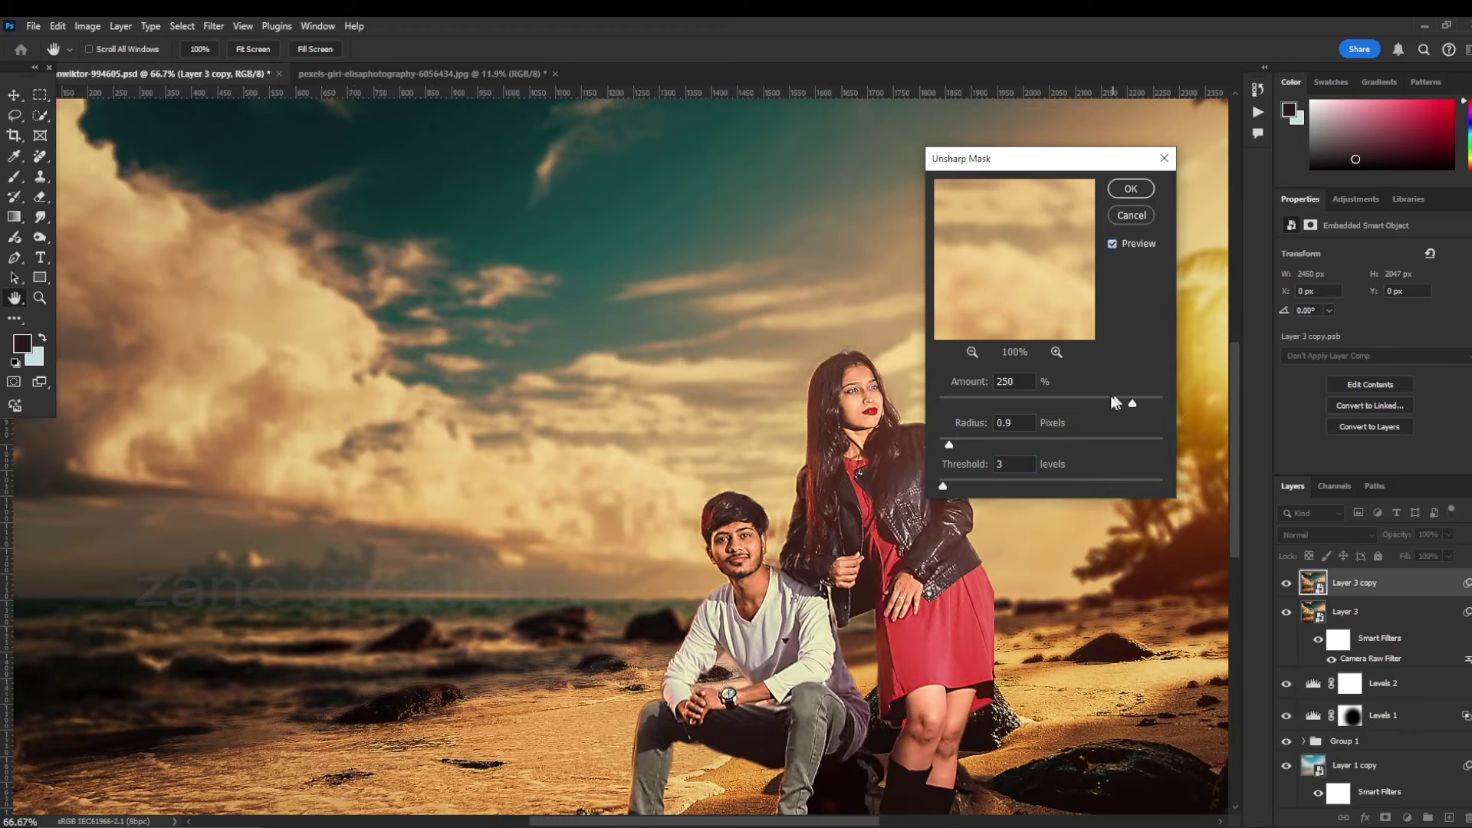
pyautogui.click(1131, 189)
# Toggle the sharpened copy's visibility to compare before and after
pyautogui.press('b')
pyautogui.hotkey('ctrl', '-')
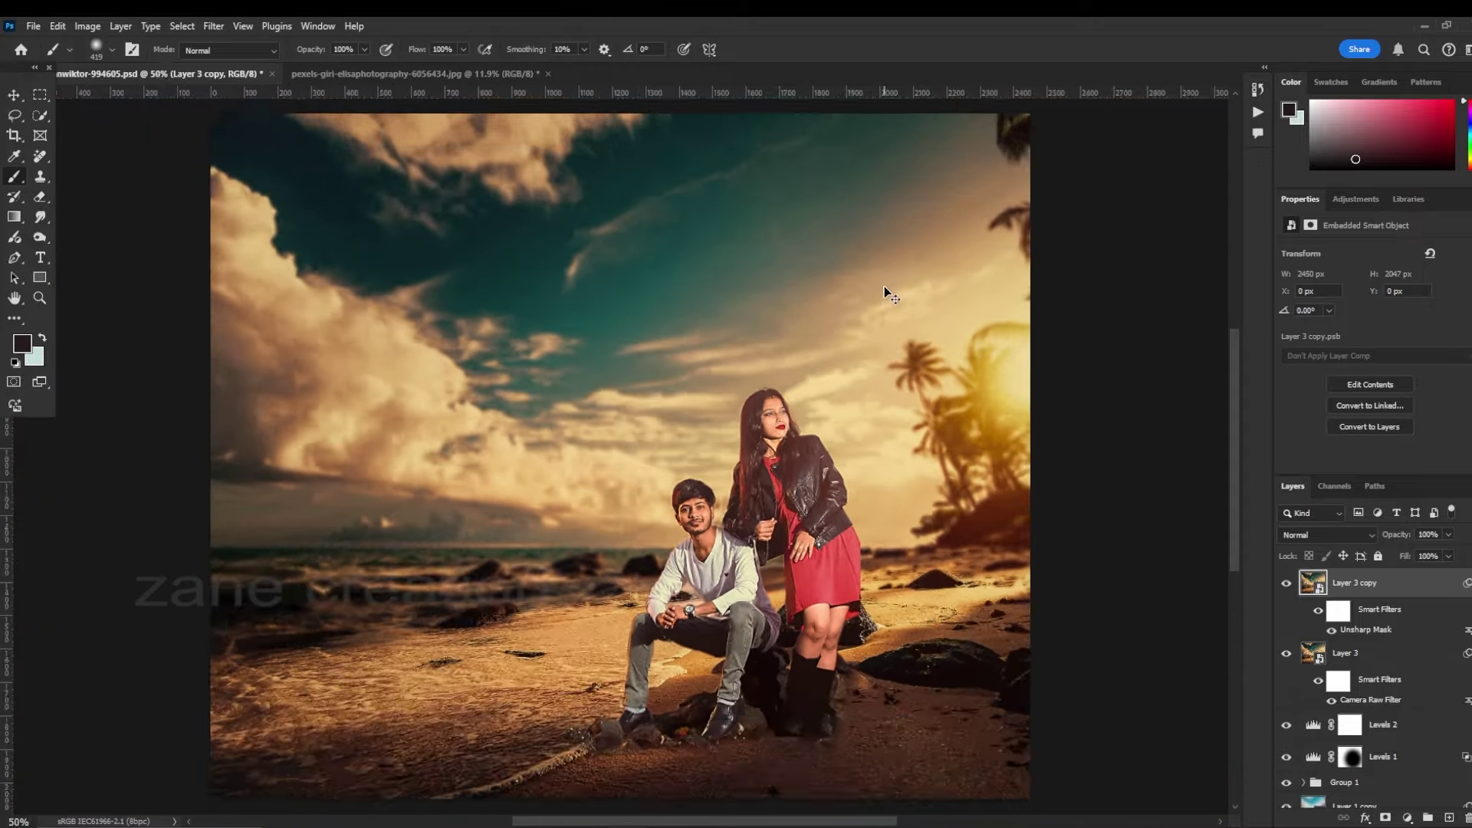
pyautogui.hotkey('ctrl', '-')
pyautogui.hotkey('ctrl', '-')
pyautogui.hotkey('ctrl', '+')
pyautogui.click(1288, 584)
pyautogui.click(1288, 584)
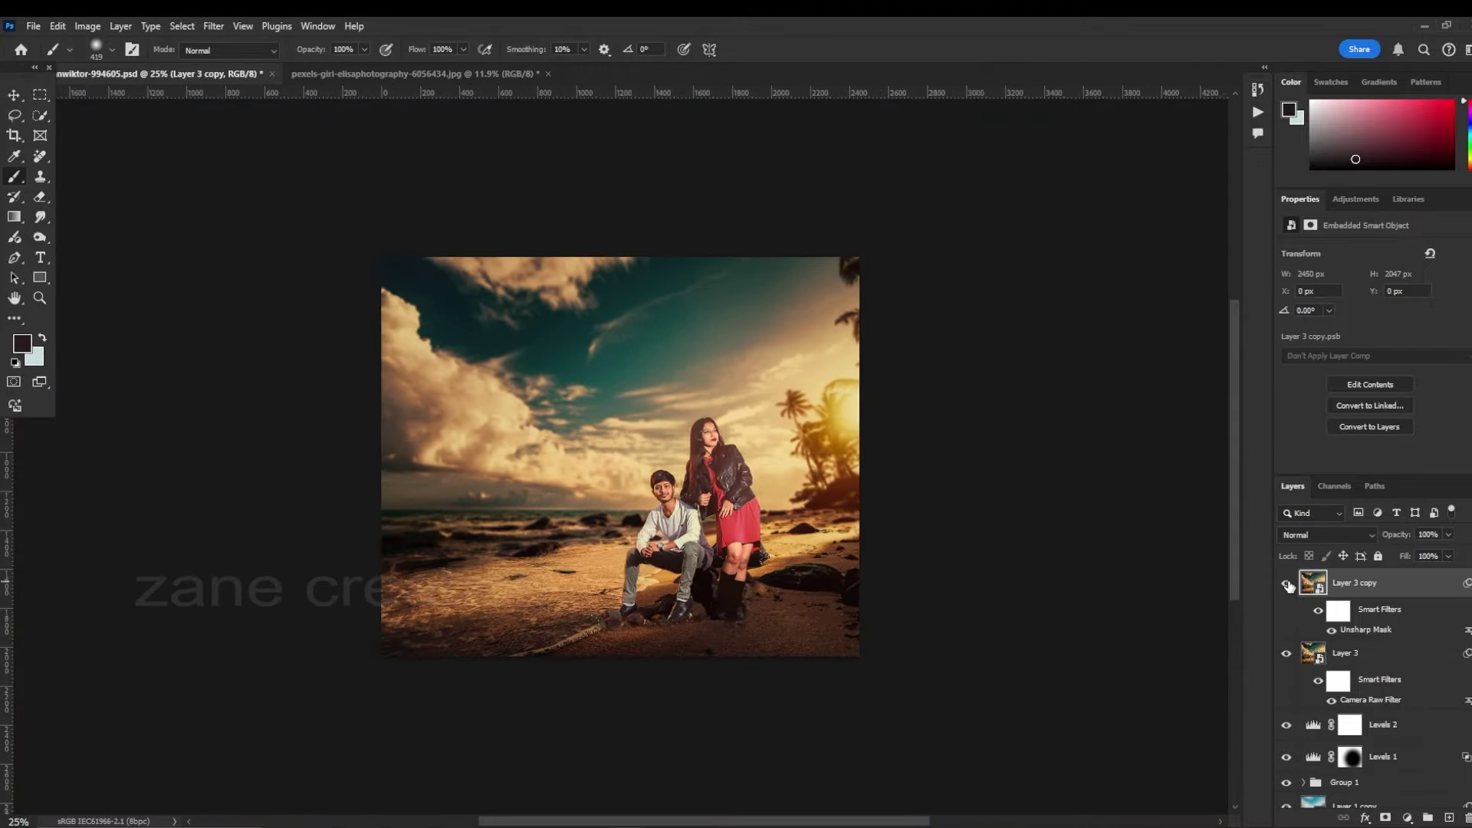
# Add a Levels layer on top with the midtone slider raised to 1.20
pyautogui.press('v')
pyautogui.click(1336, 660)
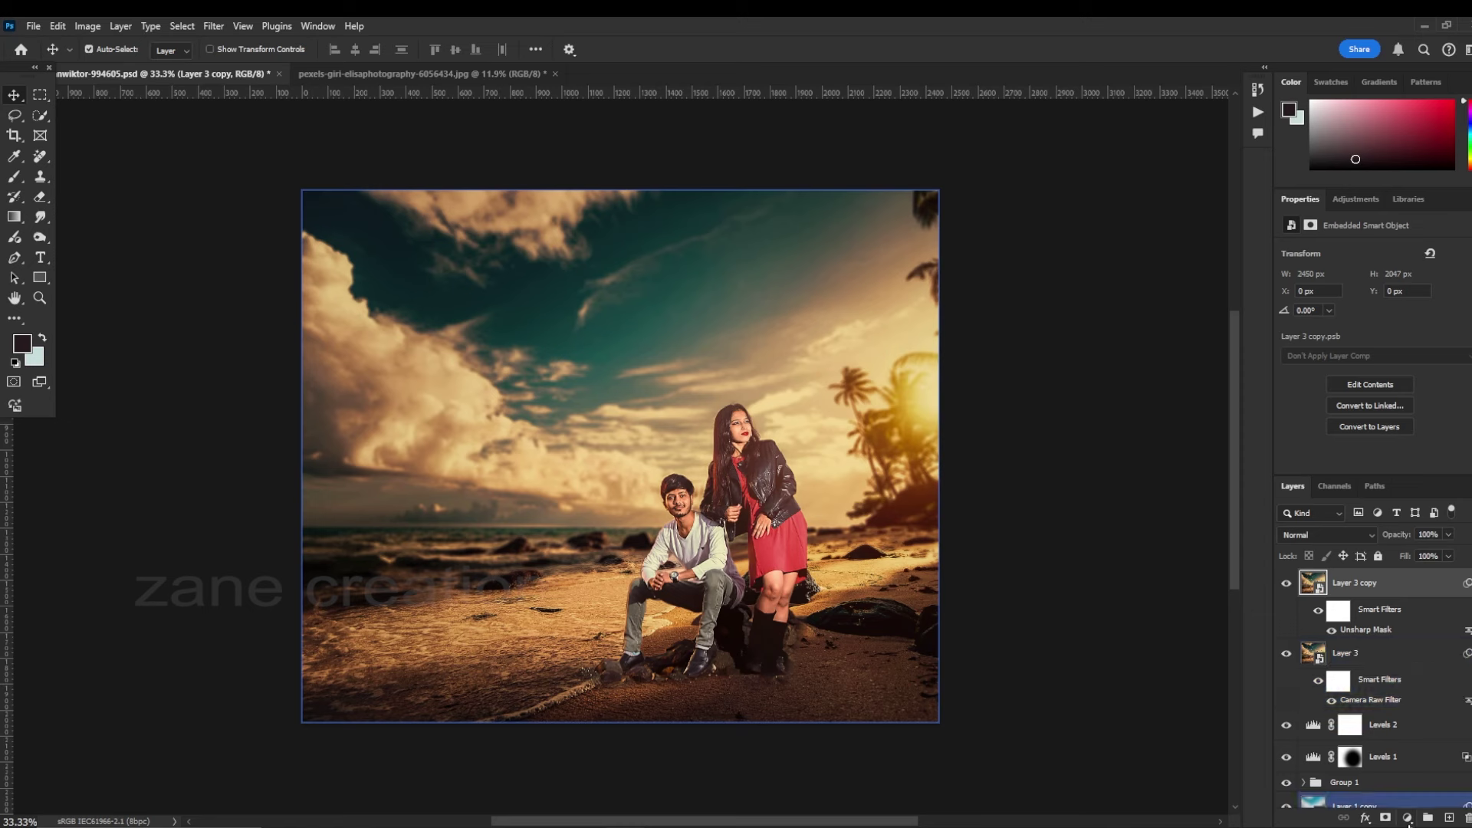
pyautogui.click(1407, 817)
pyautogui.click(1403, 611)
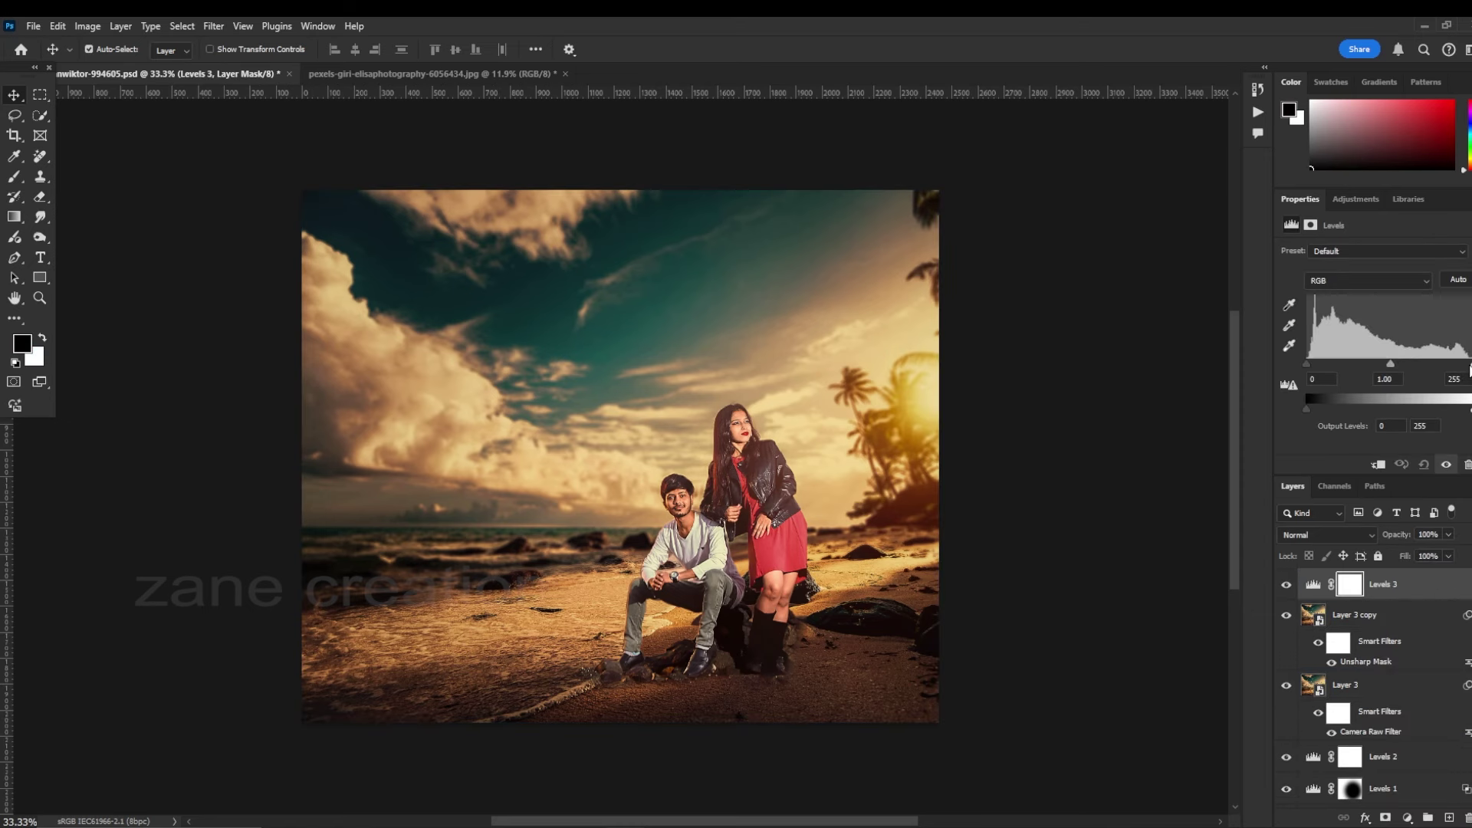
pyautogui.moveTo(1391, 364); pyautogui.dragTo(1374, 363)
# Invert the Levels 3 mask and paint white over the woman with a small brush
pyautogui.click(1311, 225)
pyautogui.hotkey('ctrl', 'i')
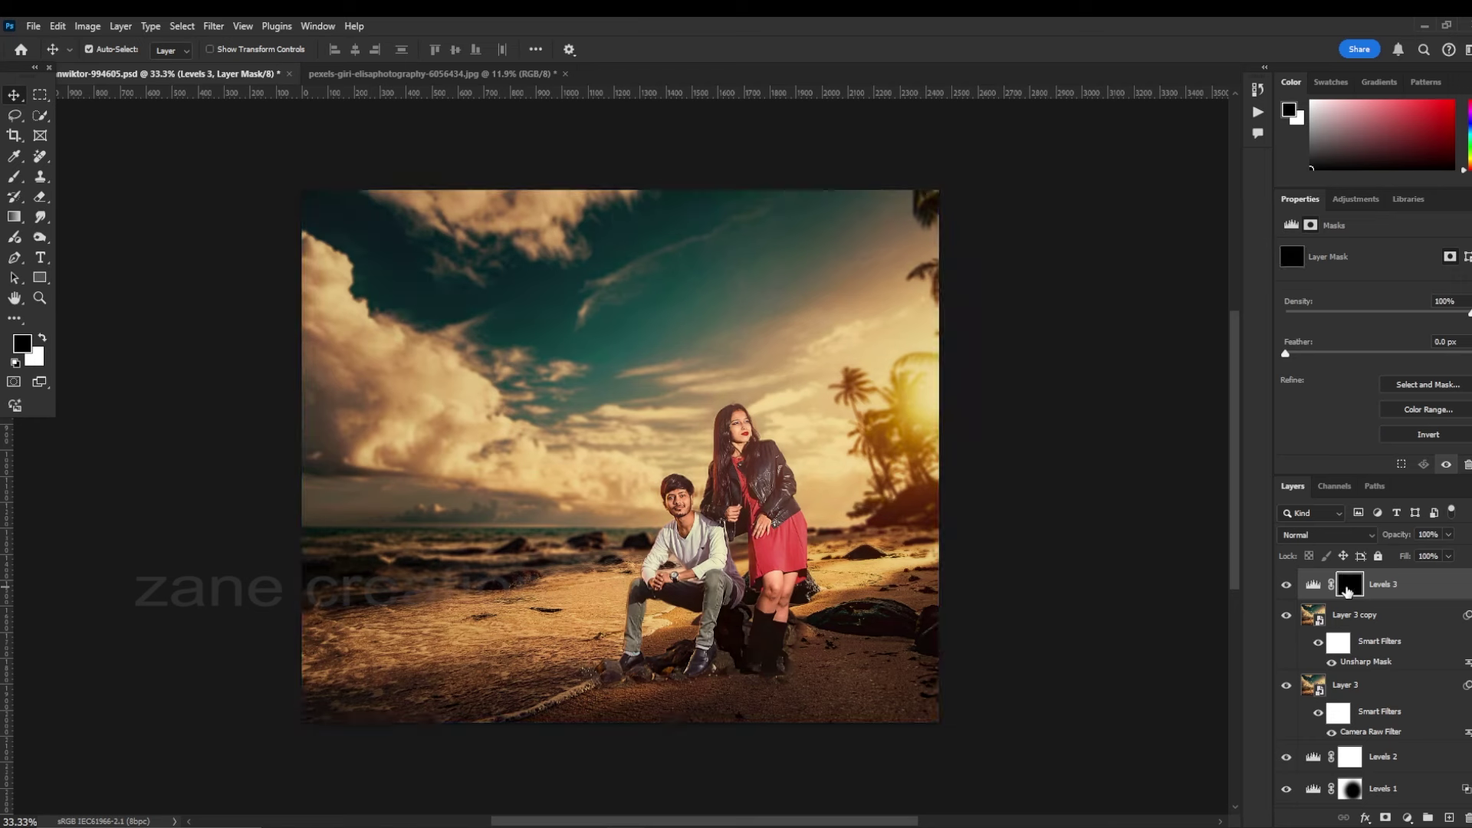
pyautogui.press('b')
pyautogui.press('x')
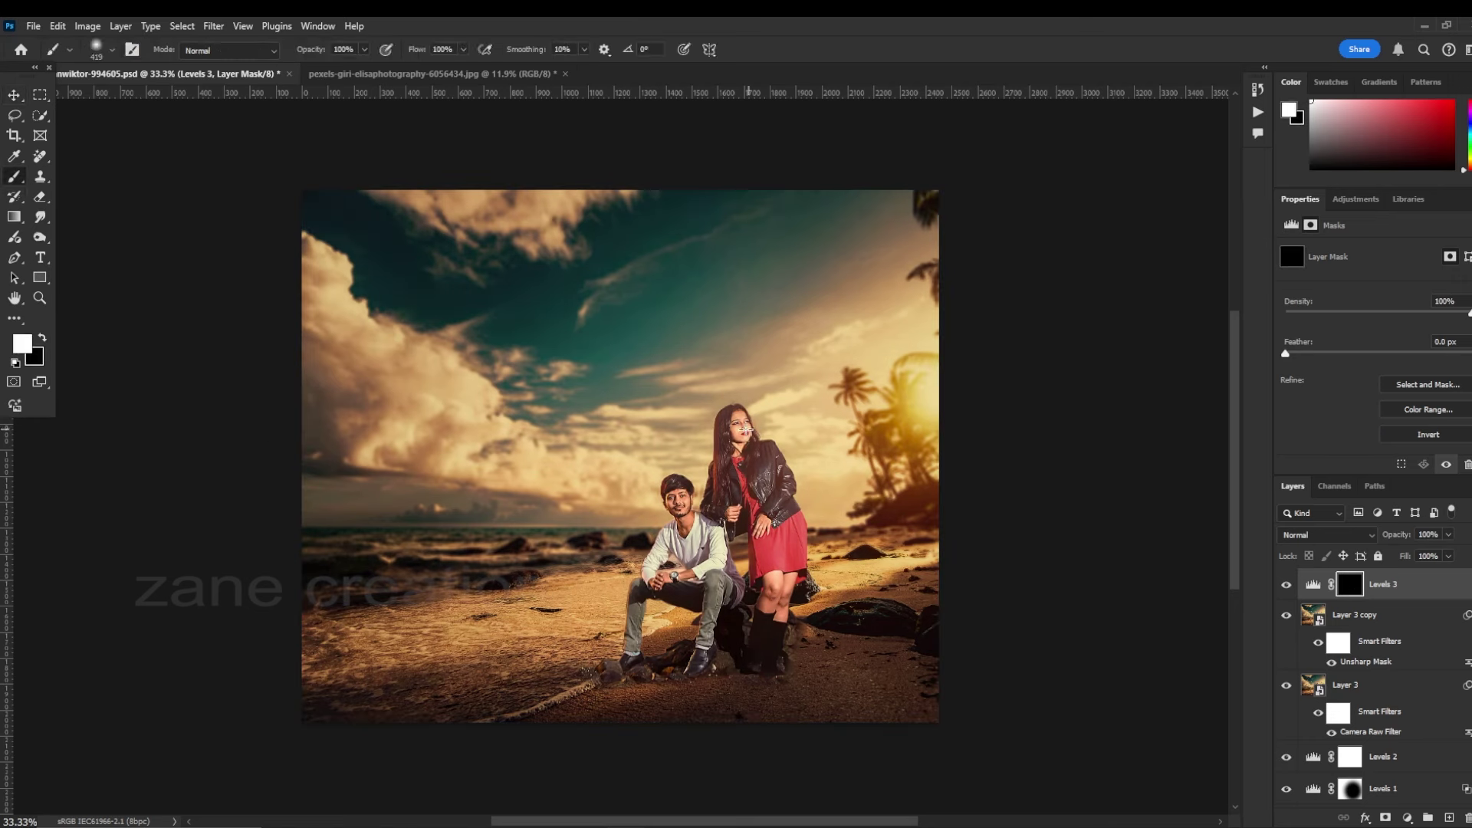
pyautogui.keyDown('alt'); pyautogui.rightClick(734, 453); pyautogui.keyUp('alt')
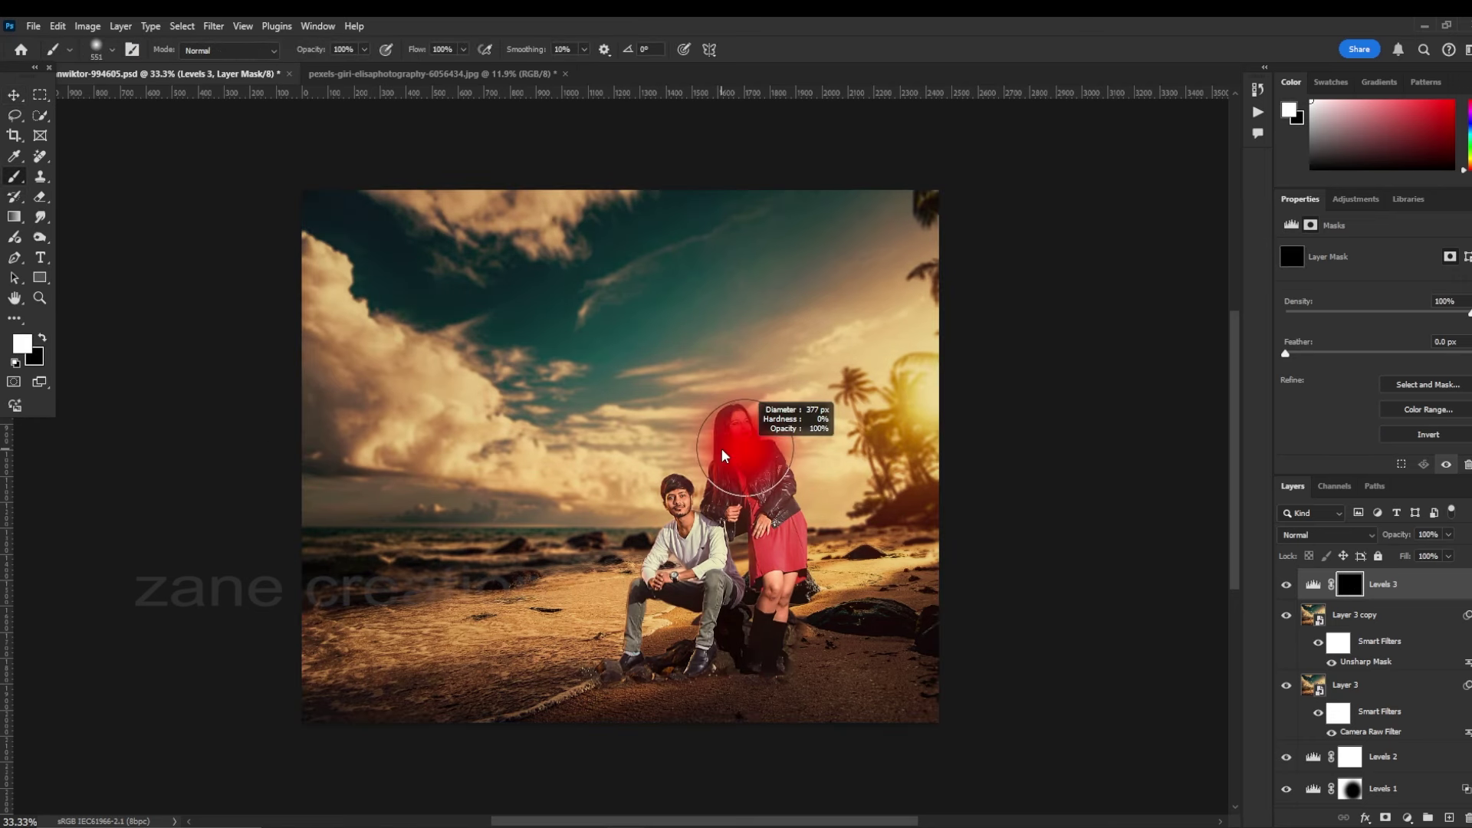
pyautogui.moveTo(747, 429)
pyautogui.mouseDown()
pyautogui.moveTo(771, 624)
pyautogui.moveTo(776, 514)
pyautogui.mouseUp()
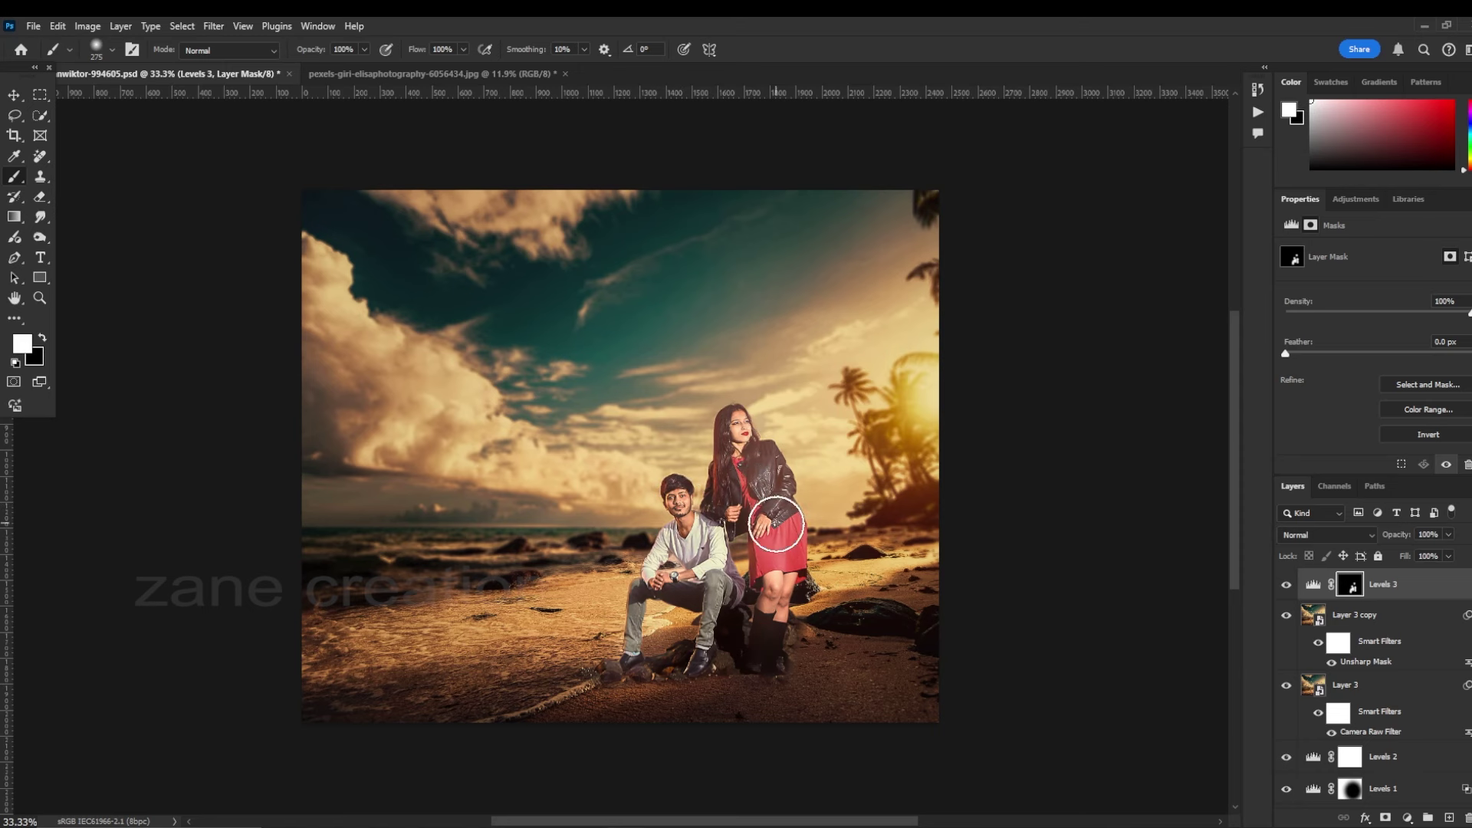
# Add a Brightness/Contrast layer with Brightness -10 and Contrast 18
pyautogui.click(1408, 819)
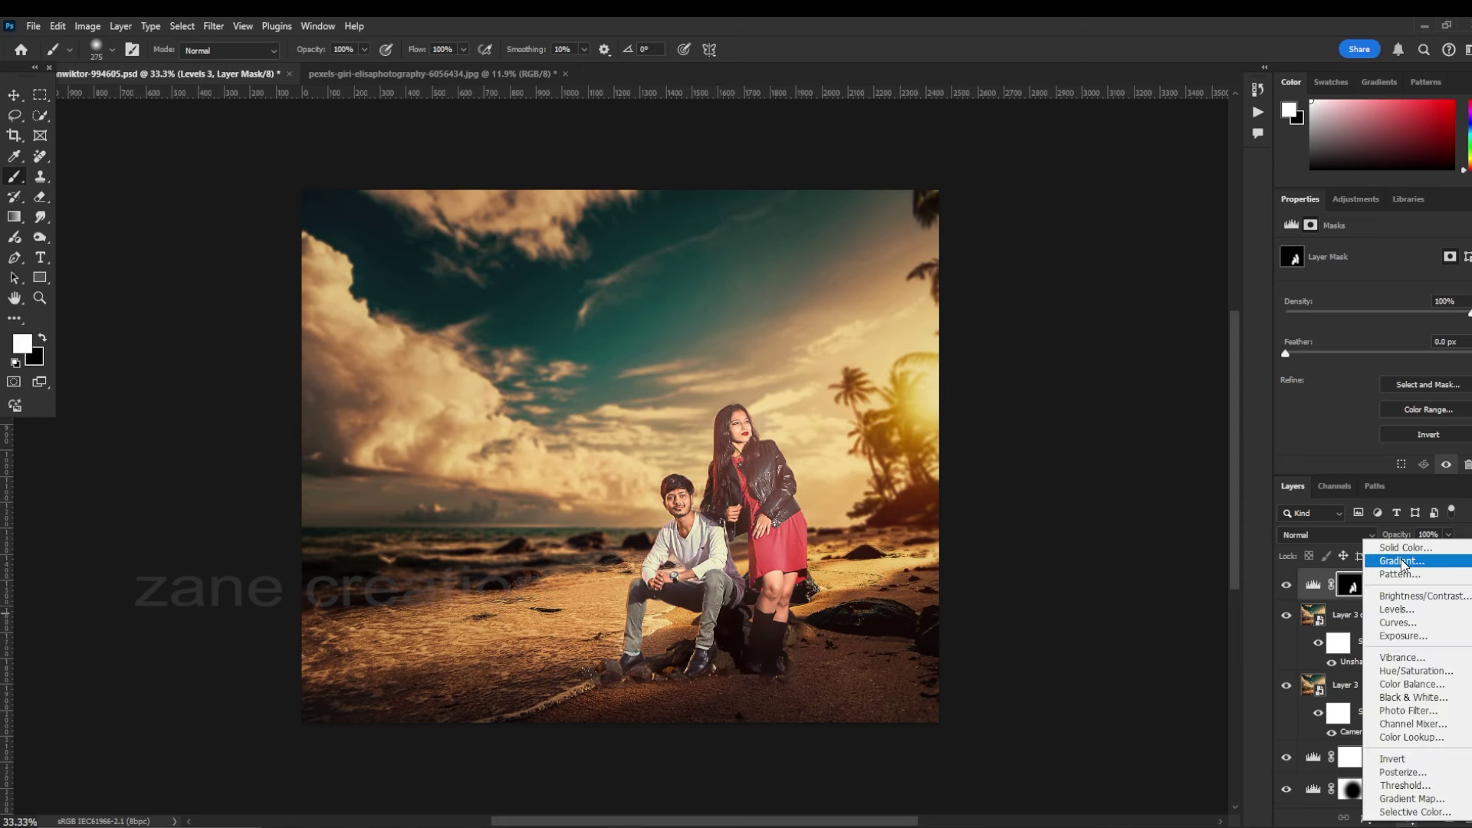
pyautogui.click(1411, 603)
pyautogui.moveTo(1378, 293); pyautogui.dragTo(1374, 293)
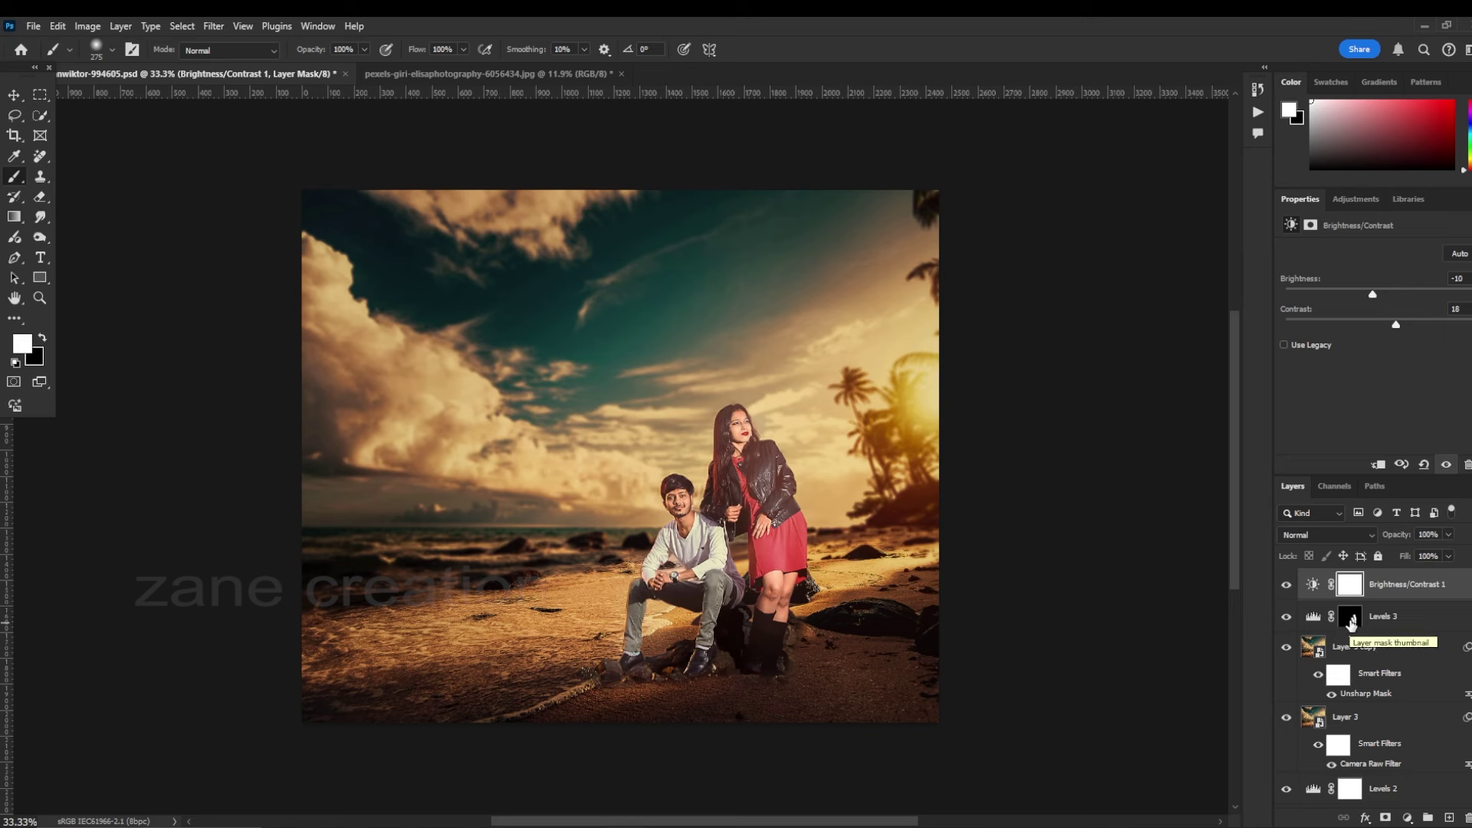
# Lower the Levels 3 and Brightness/Contrast layer opacities and save the document
pyautogui.click(1351, 618)
pyautogui.click(1394, 537)
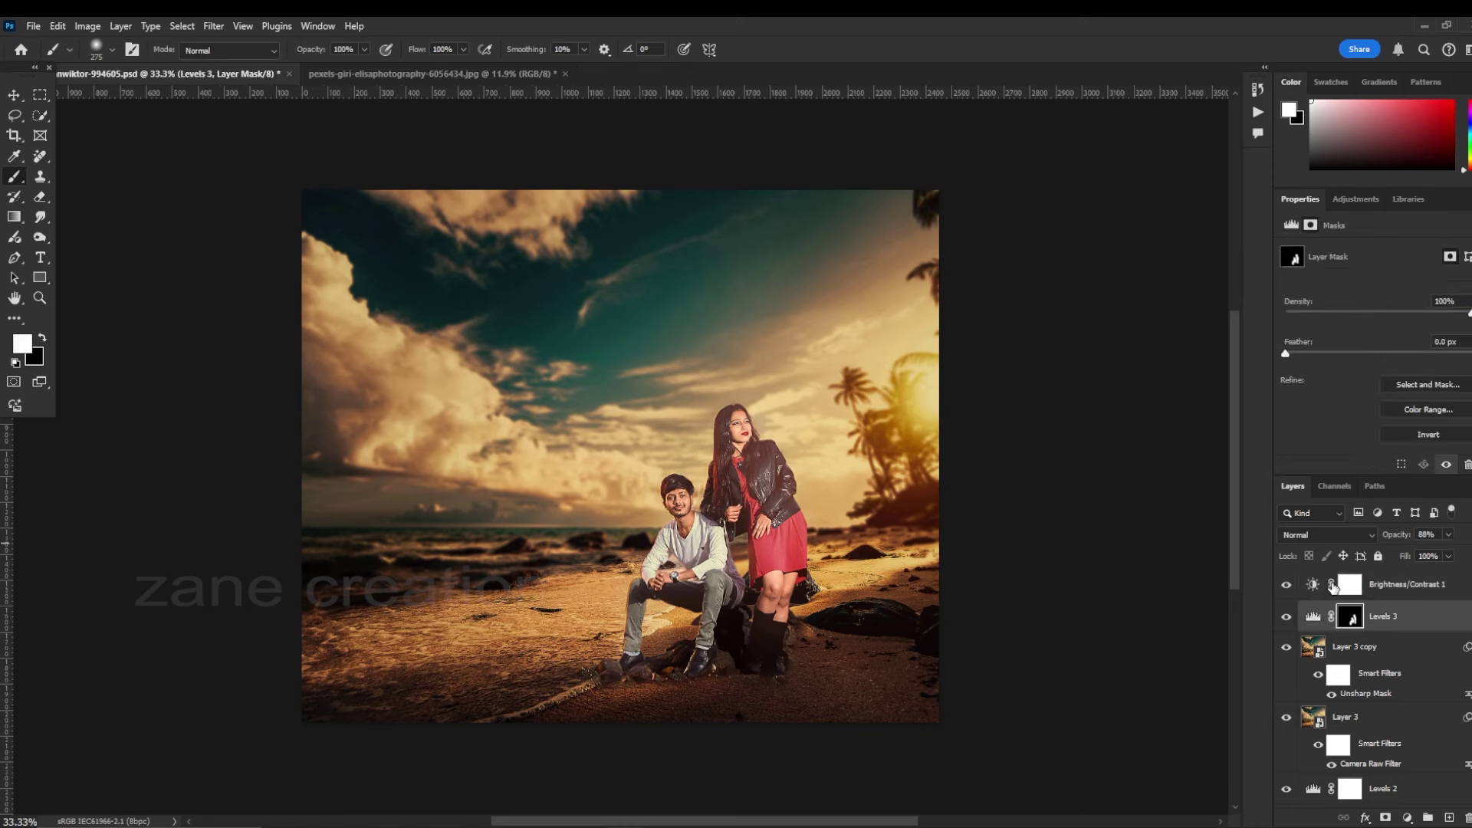
pyautogui.hotkey('alt', ']')
pyautogui.press('Return')
pyautogui.hotkey('ctrl', 's')
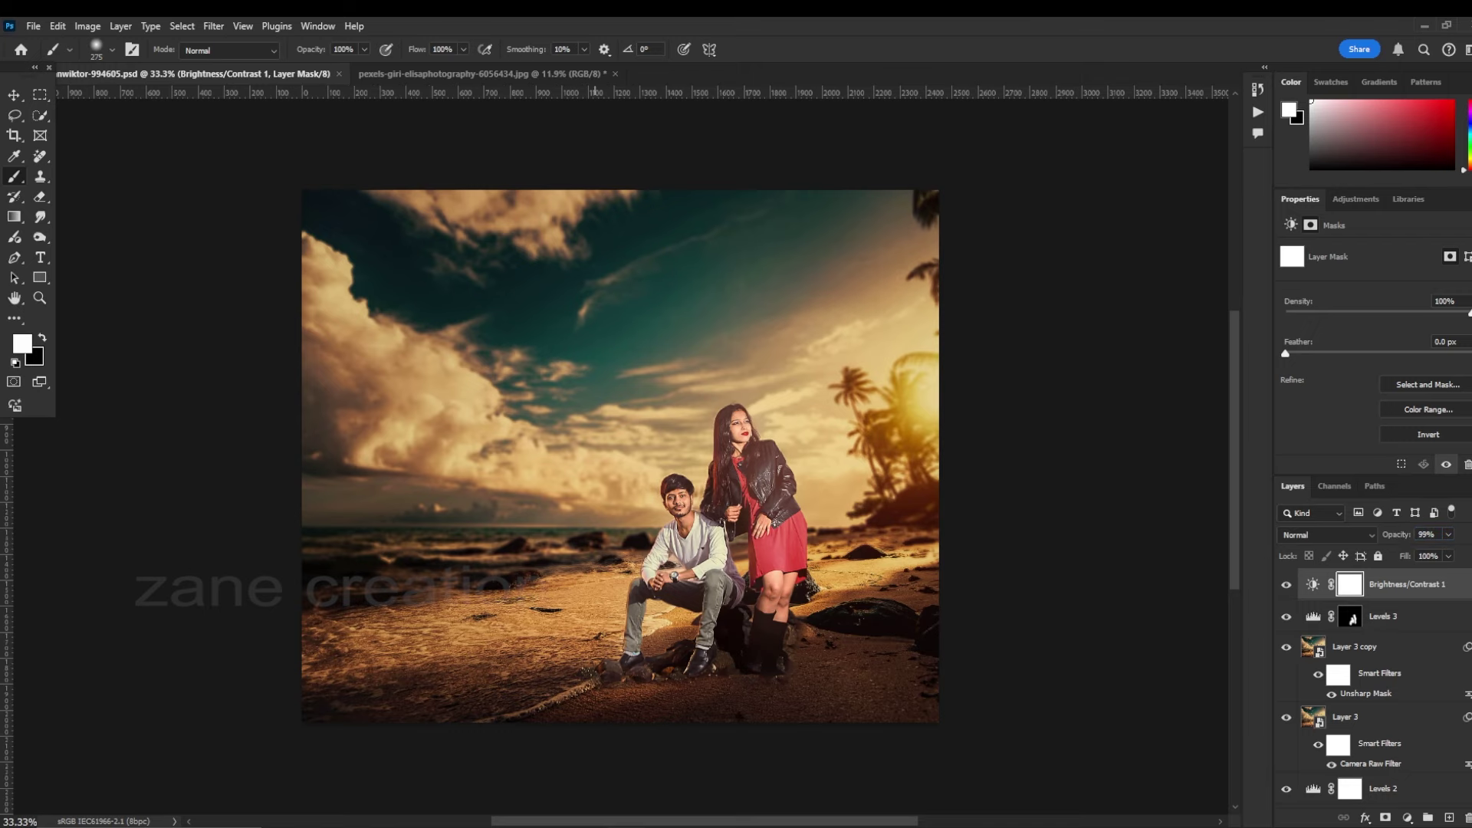